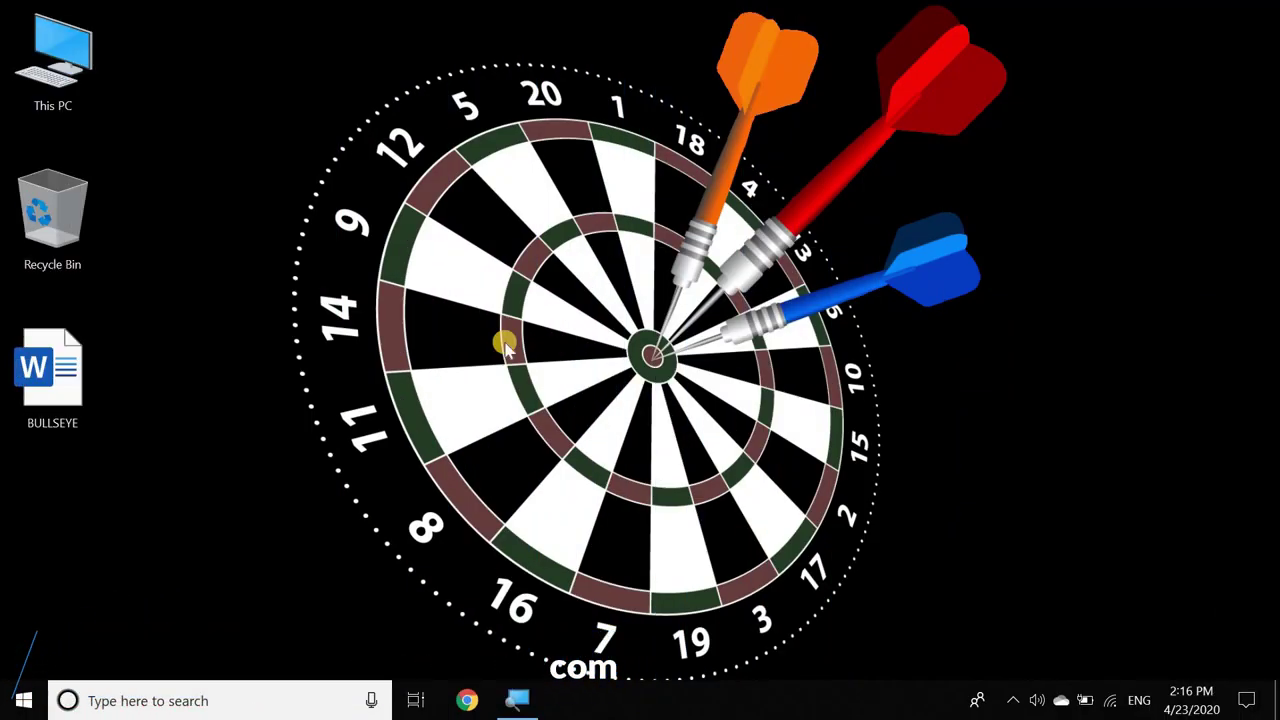
Search the Windows Start menu for "W" to bring up Word.
key(super)
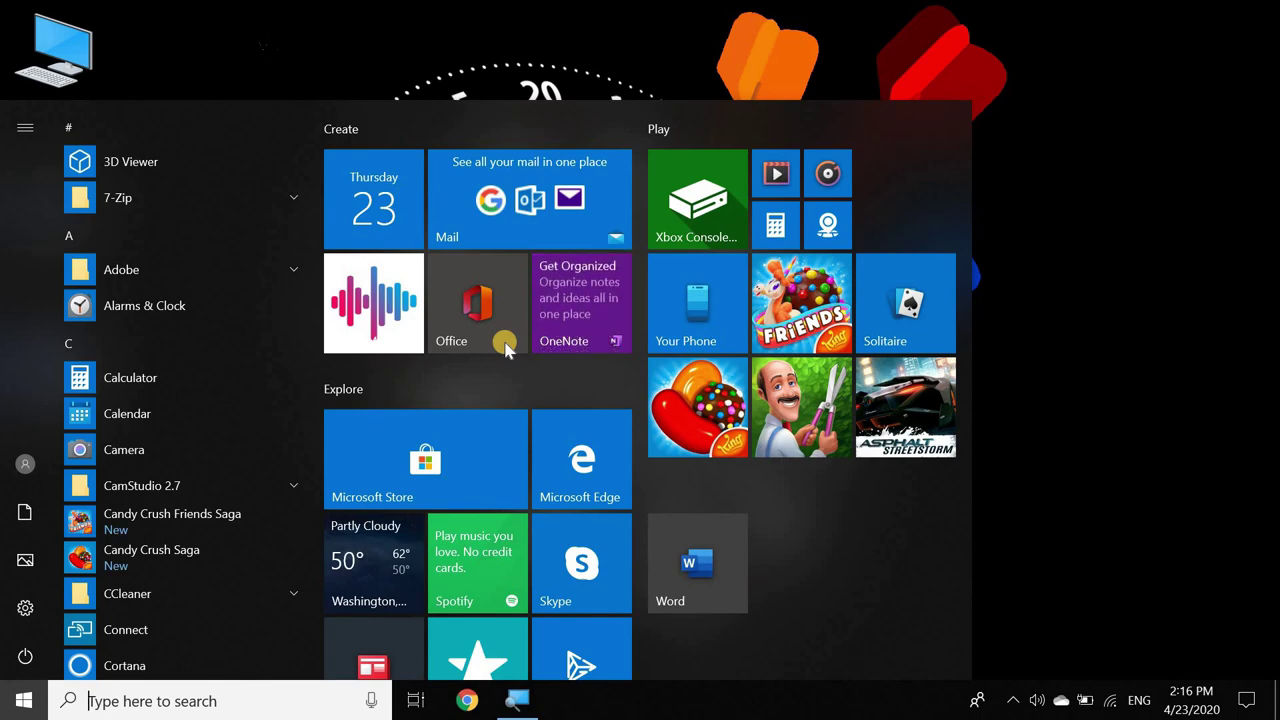
text(W)
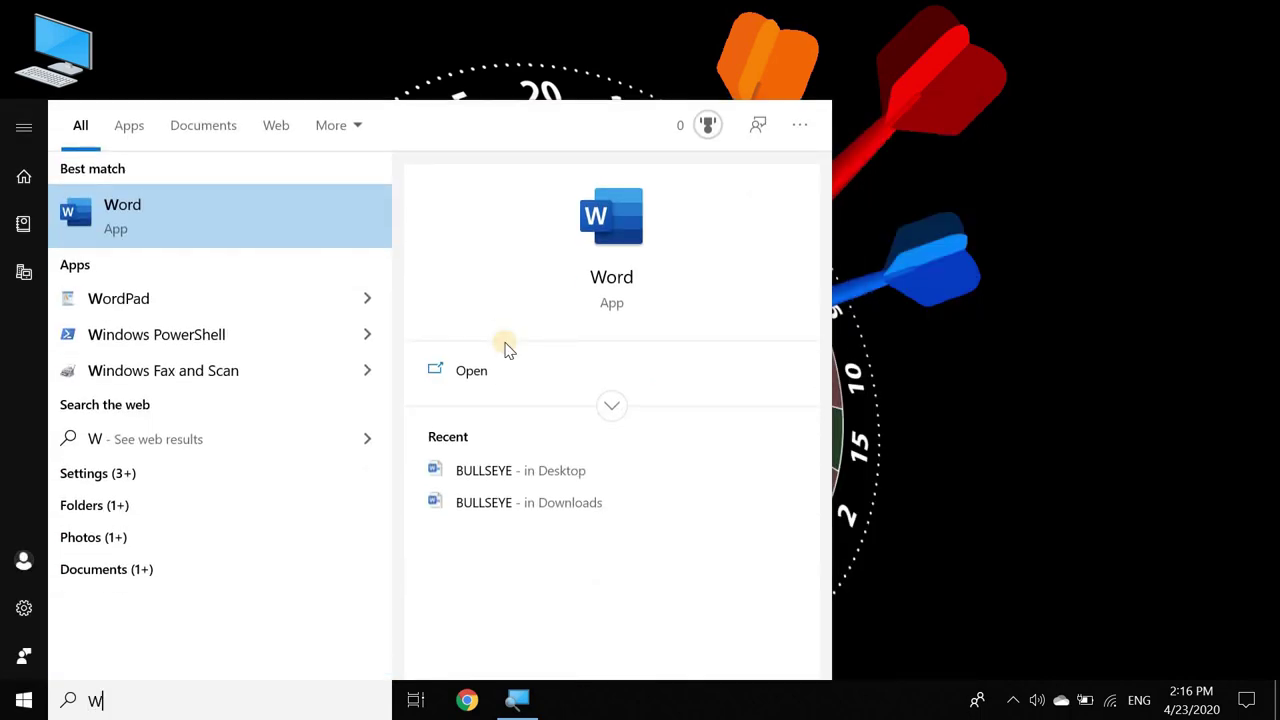
Launch Word from the search results, maximize its start window, and create a blank document.
click(255, 226)
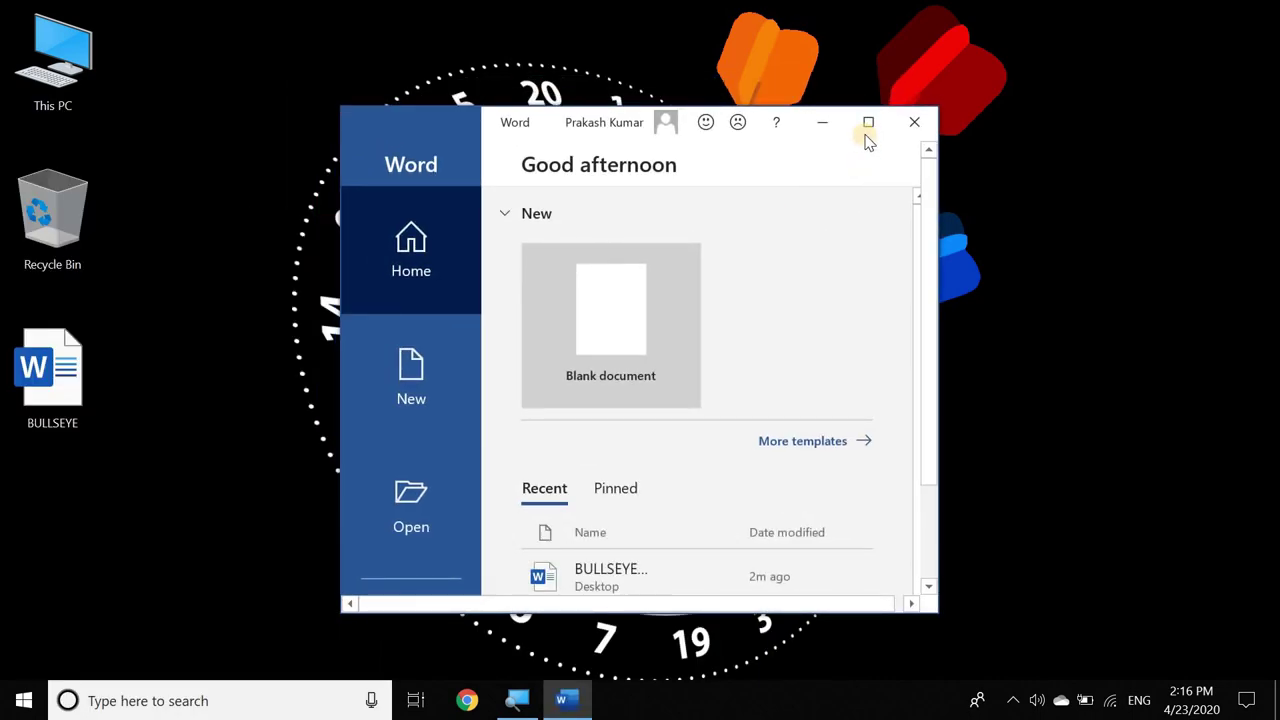
click(866, 124)
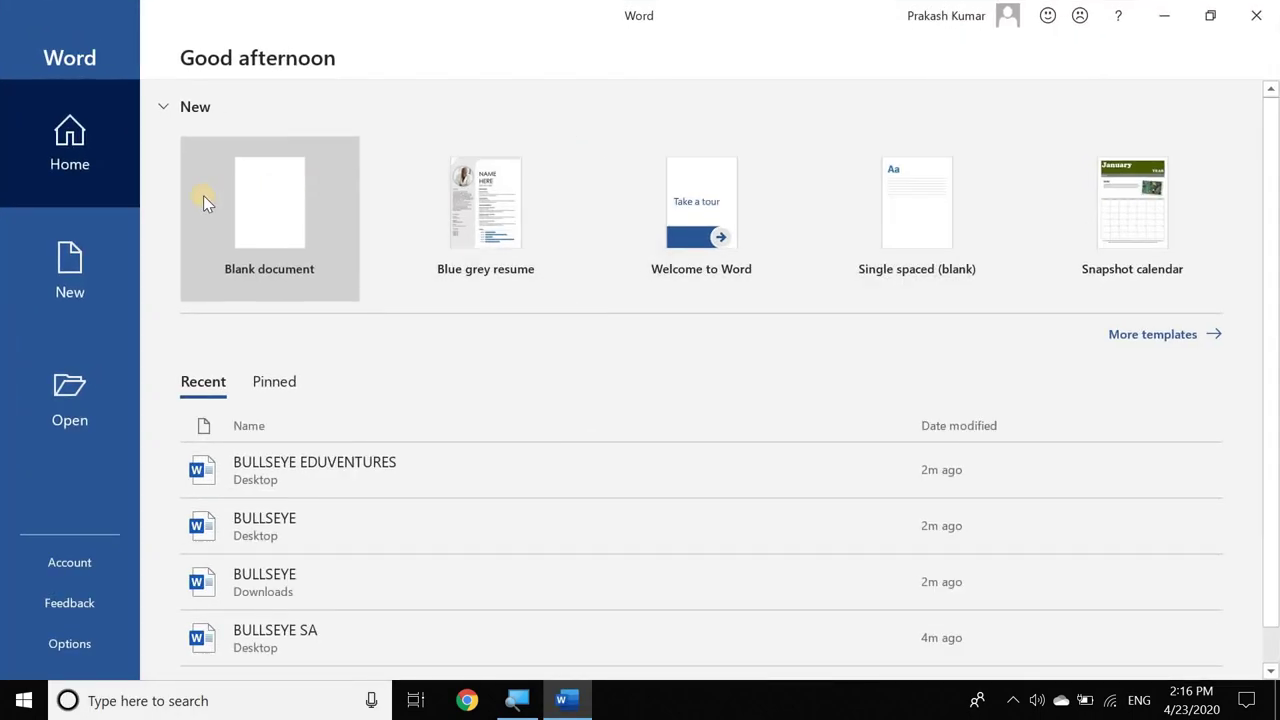
click(253, 209)
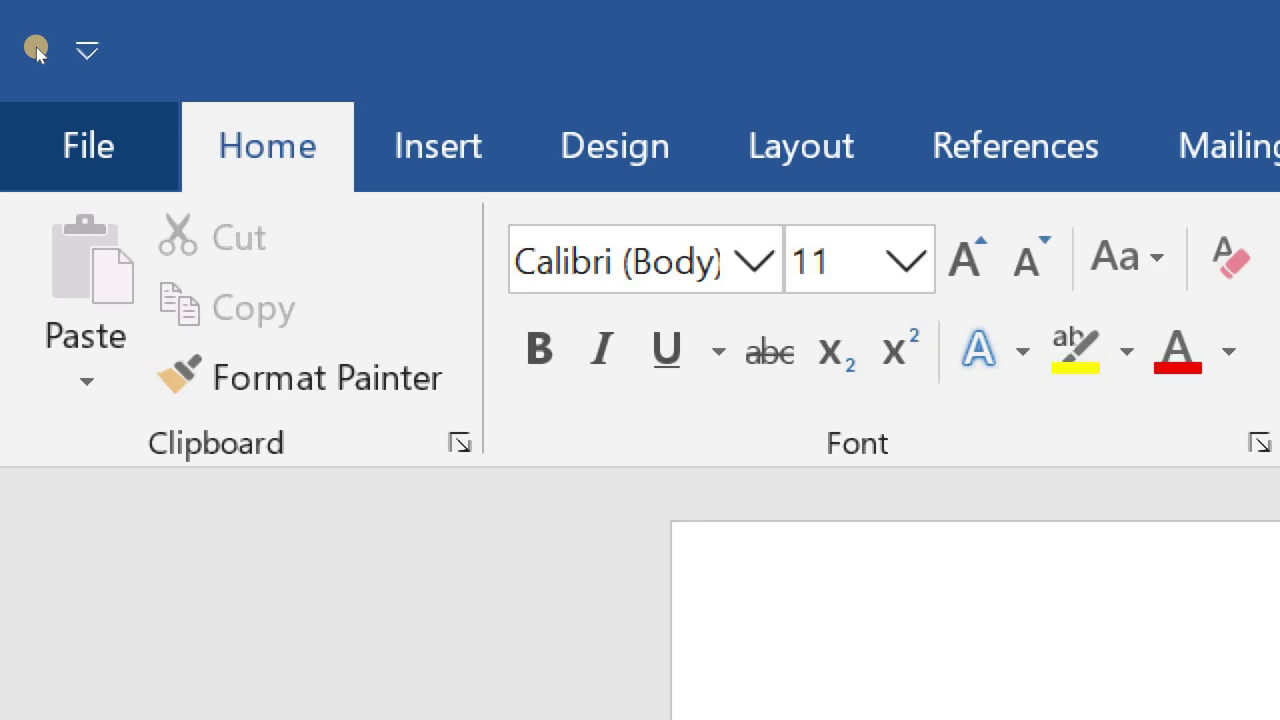
Create a second blank document, Document2, from the File > New template gallery.
key(alt+f)
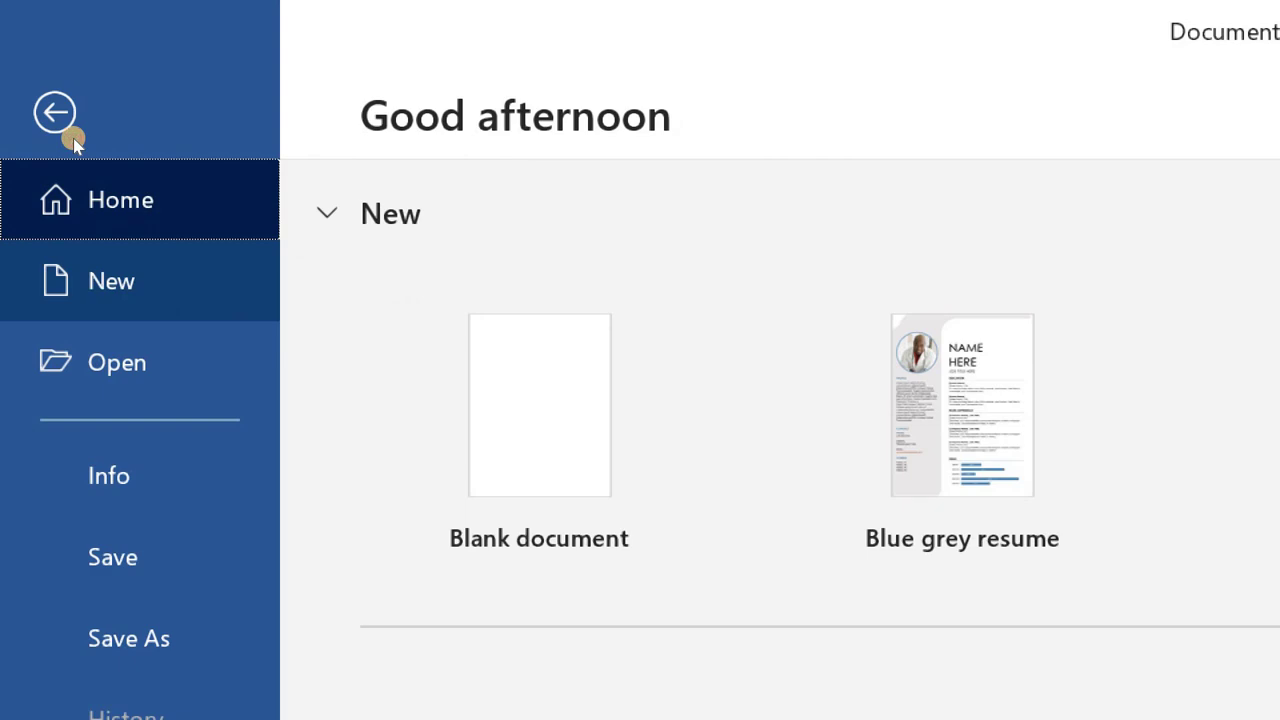
key(Down)
key(Return)
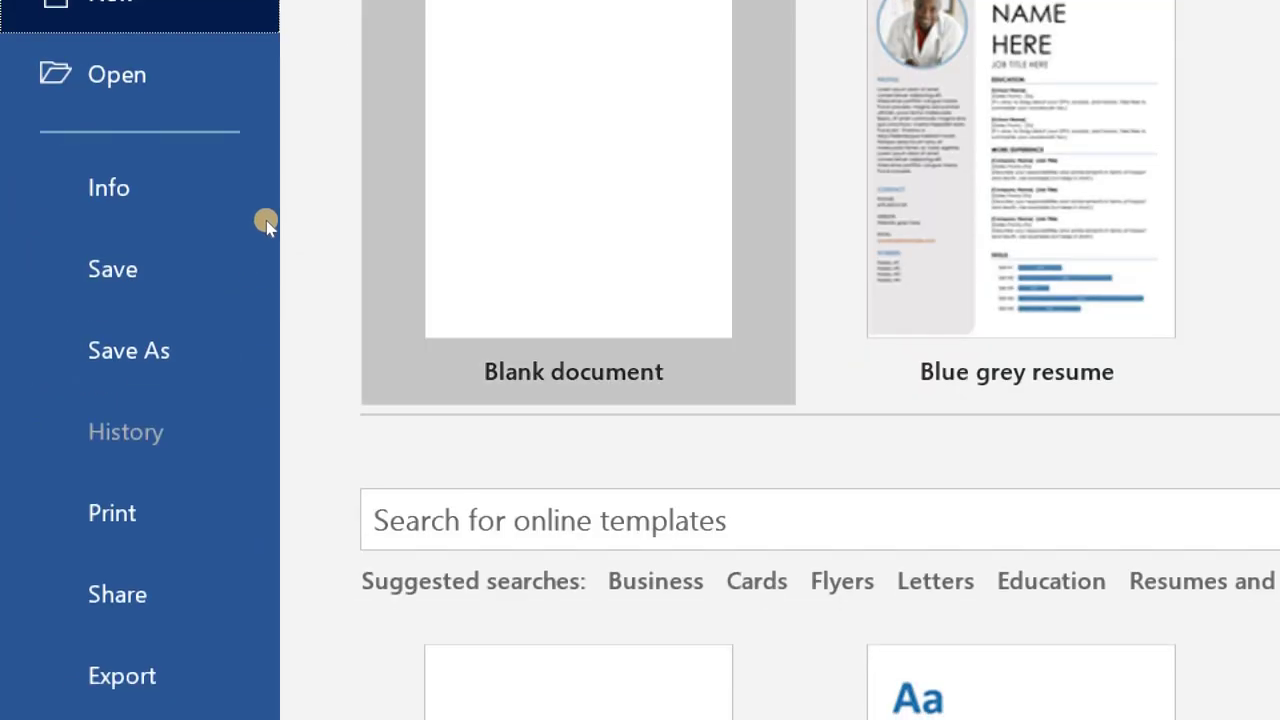
key(Right)
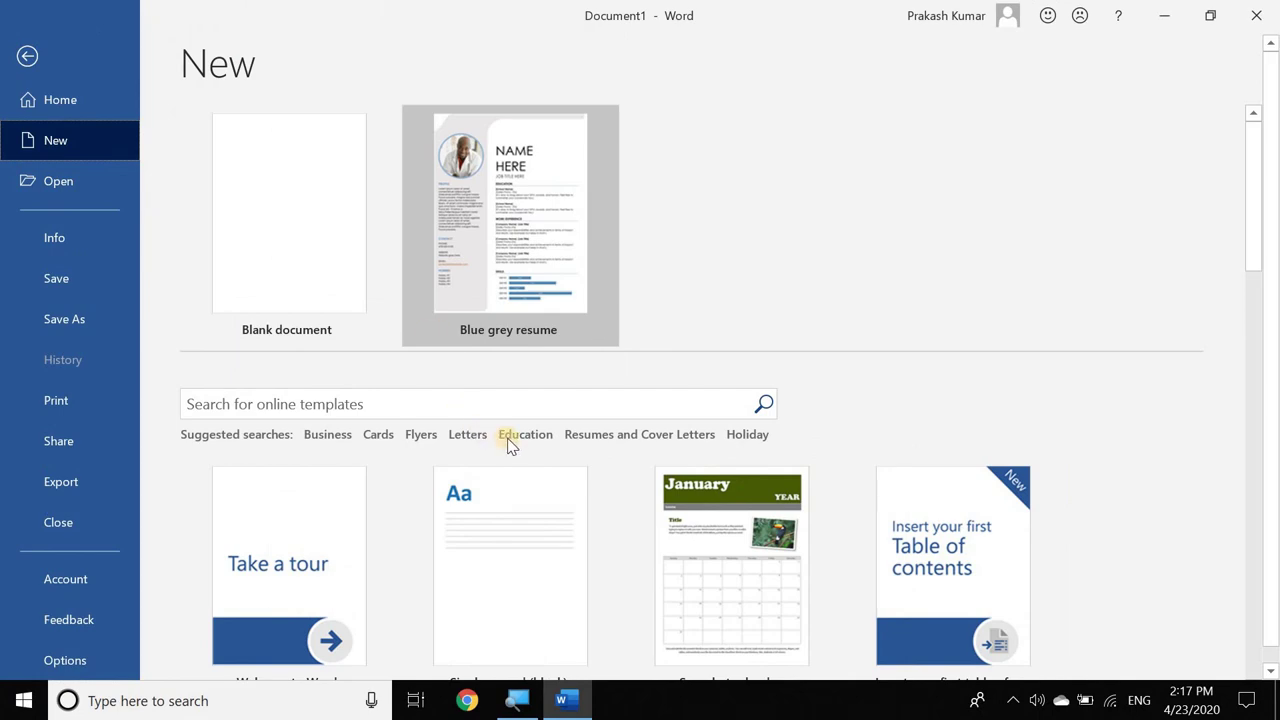
scroll(510, 443, down, 2)
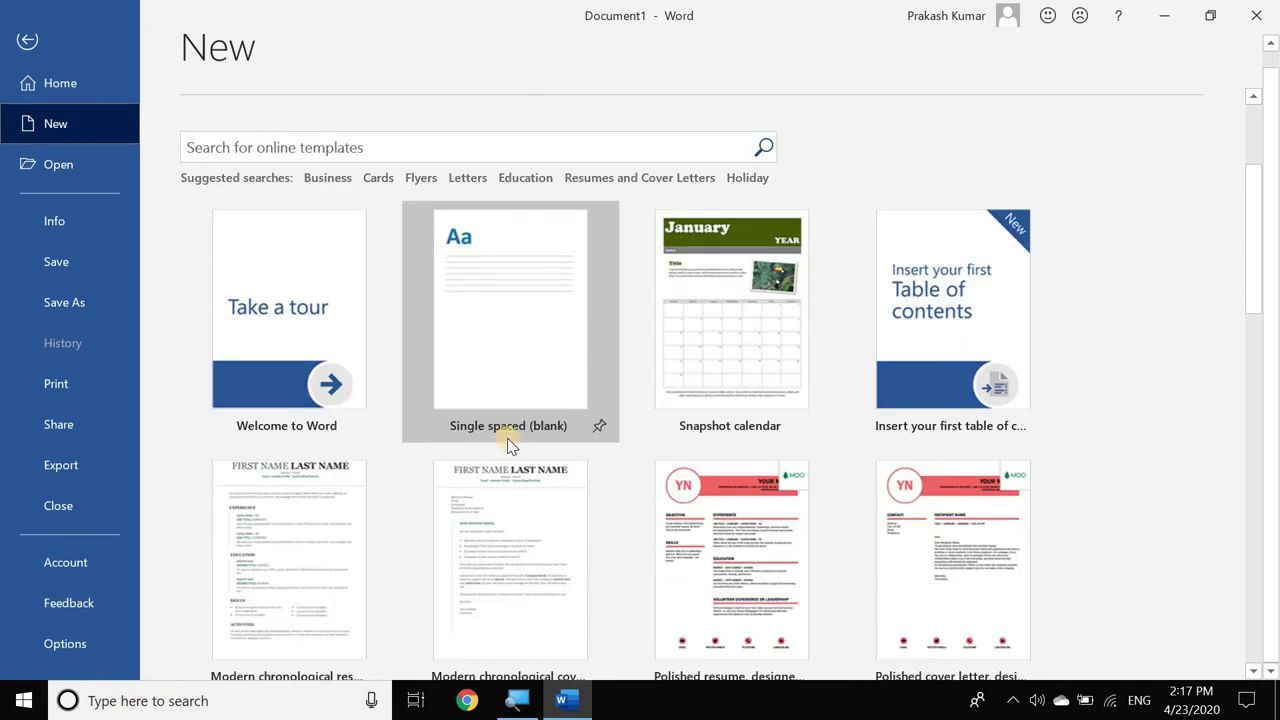
scroll(510, 443, down, 3)
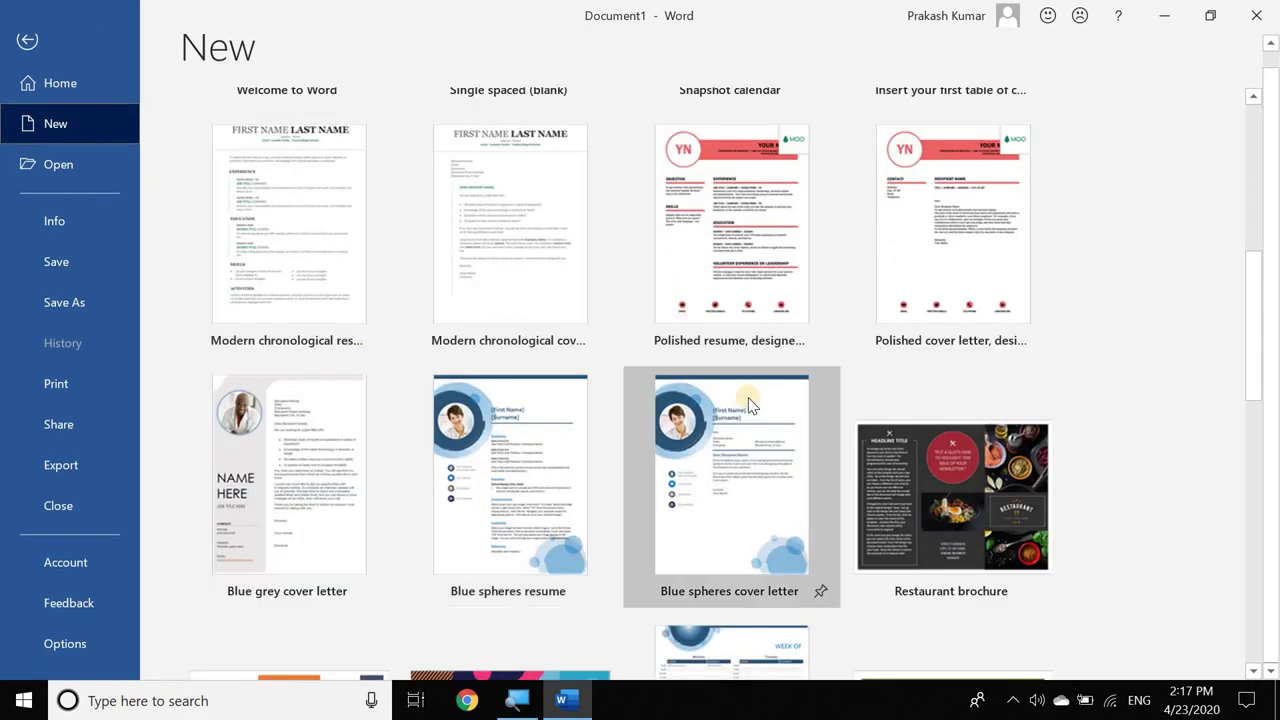
scroll(740, 450, down, 4)
scroll(748, 402, down, 2)
scroll(748, 402, down, 1)
scroll(748, 402, down, 1)
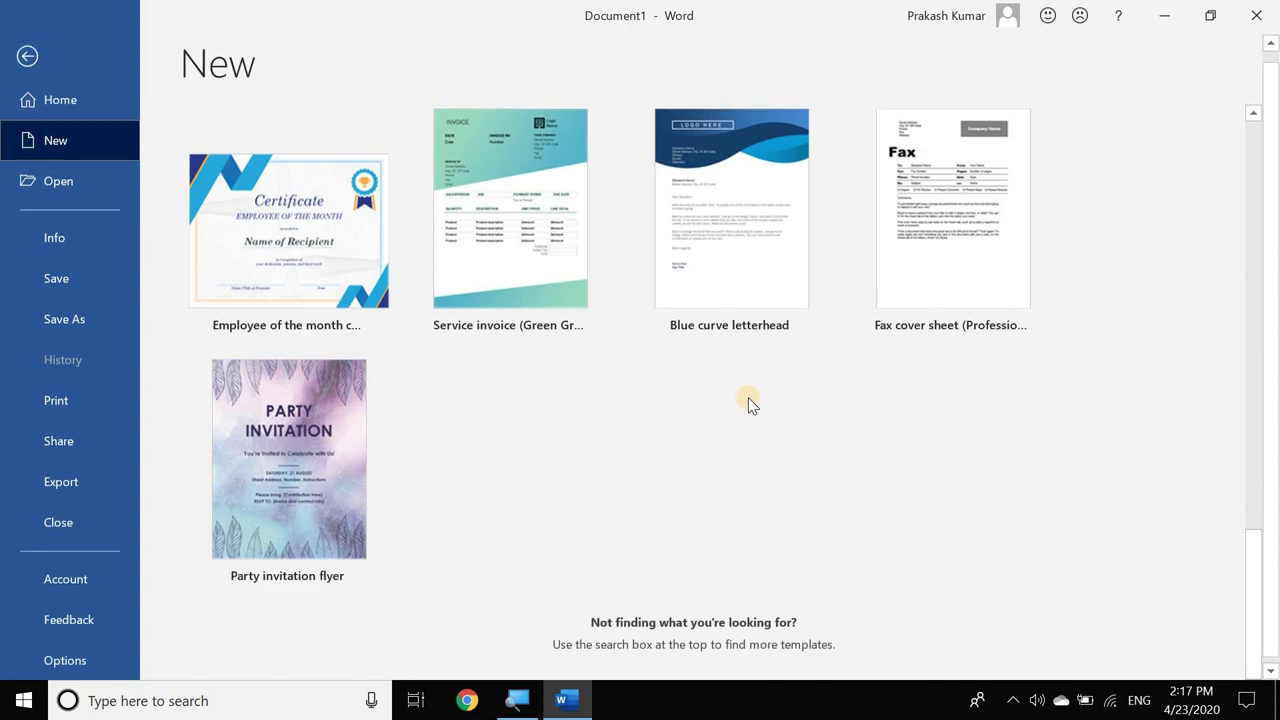
scroll(748, 402, up, 3)
scroll(748, 402, up, 3)
scroll(748, 403, up, 3)
scroll(748, 403, up, 3)
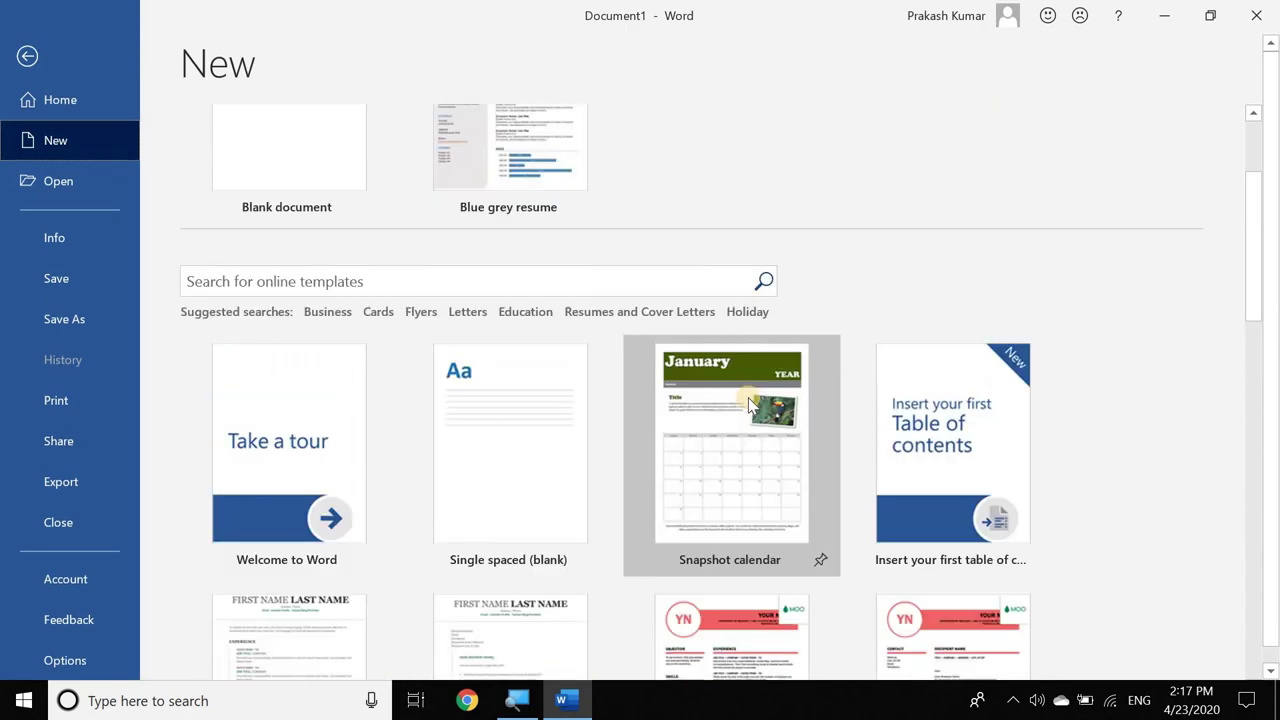
scroll(750, 403, down, 2)
scroll(651, 352, up, 2)
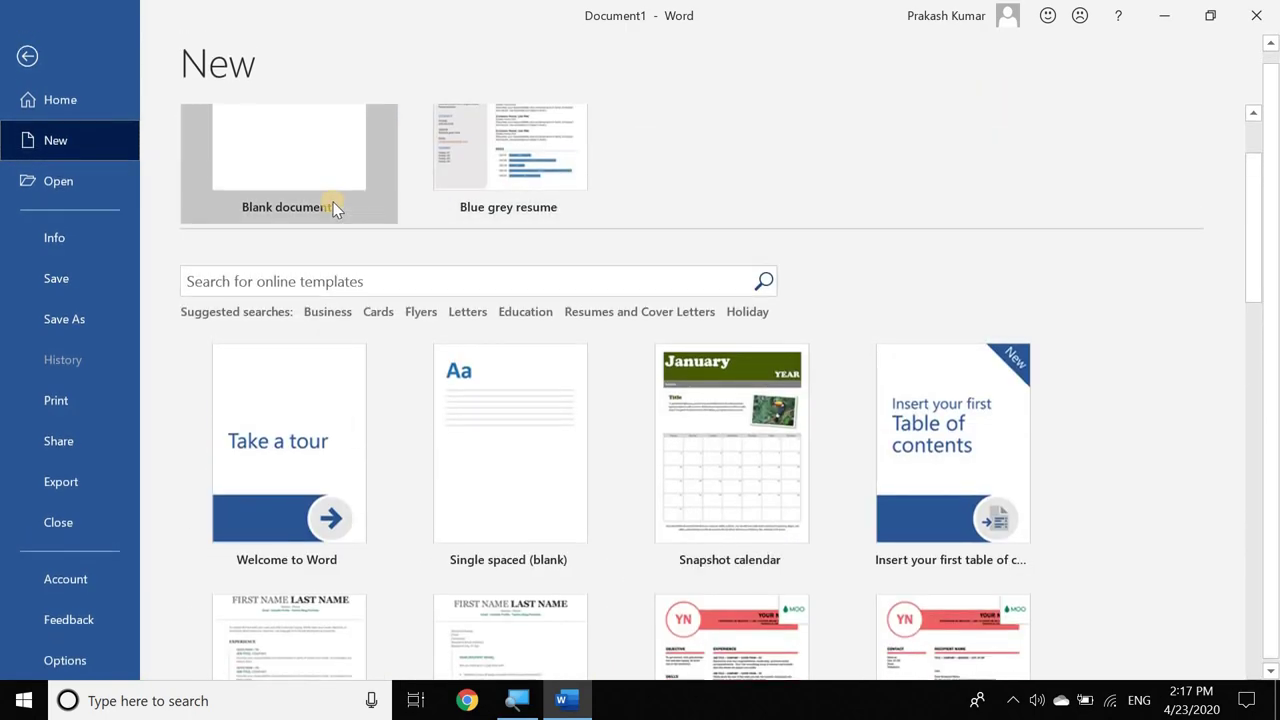
scroll(300, 205, up, 1)
click(272, 208)
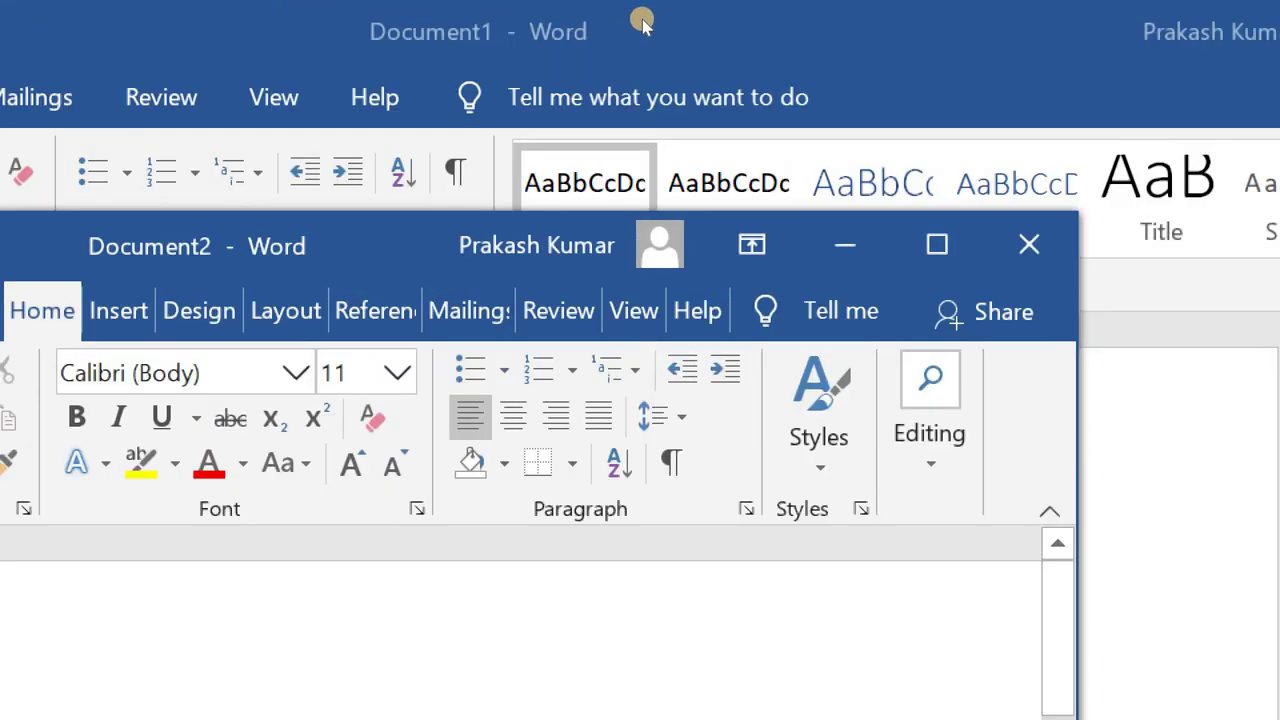
Maximize Document2, then create a third blank document from File > New and maximize it.
key(super+Up)
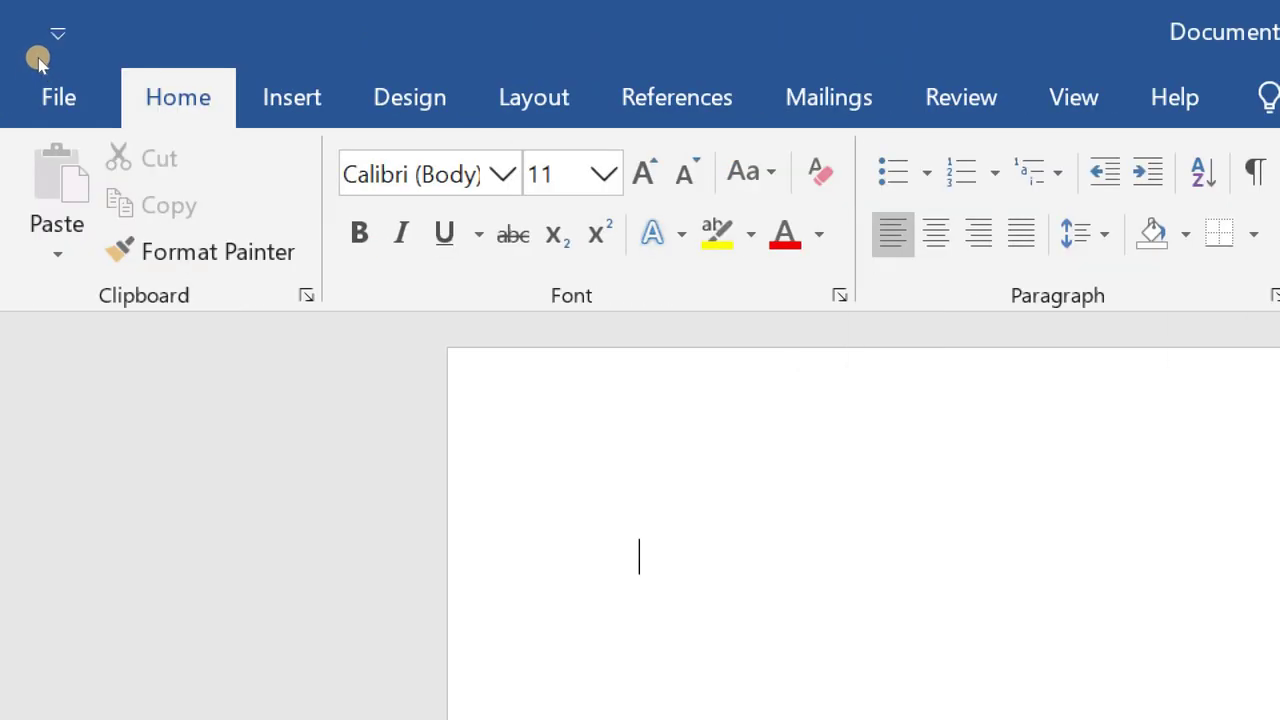
click(37, 64)
key(Down)
key(Down)
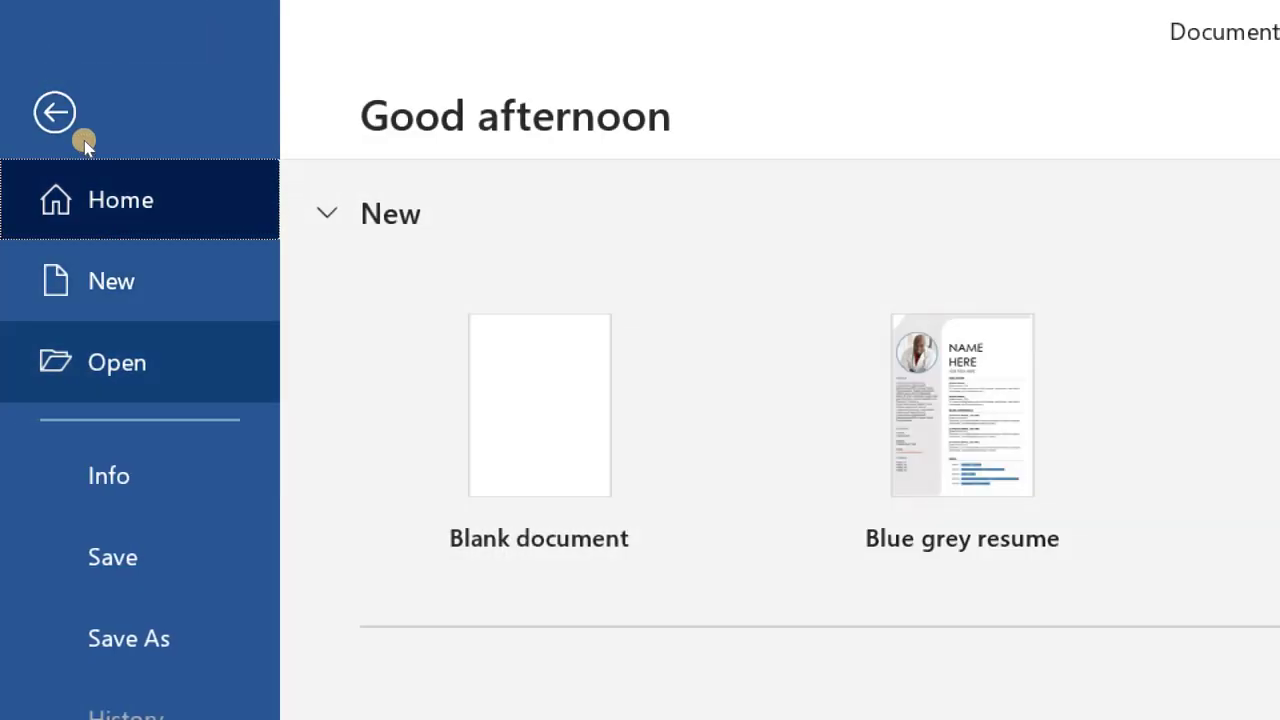
key(Up)
key(Return)
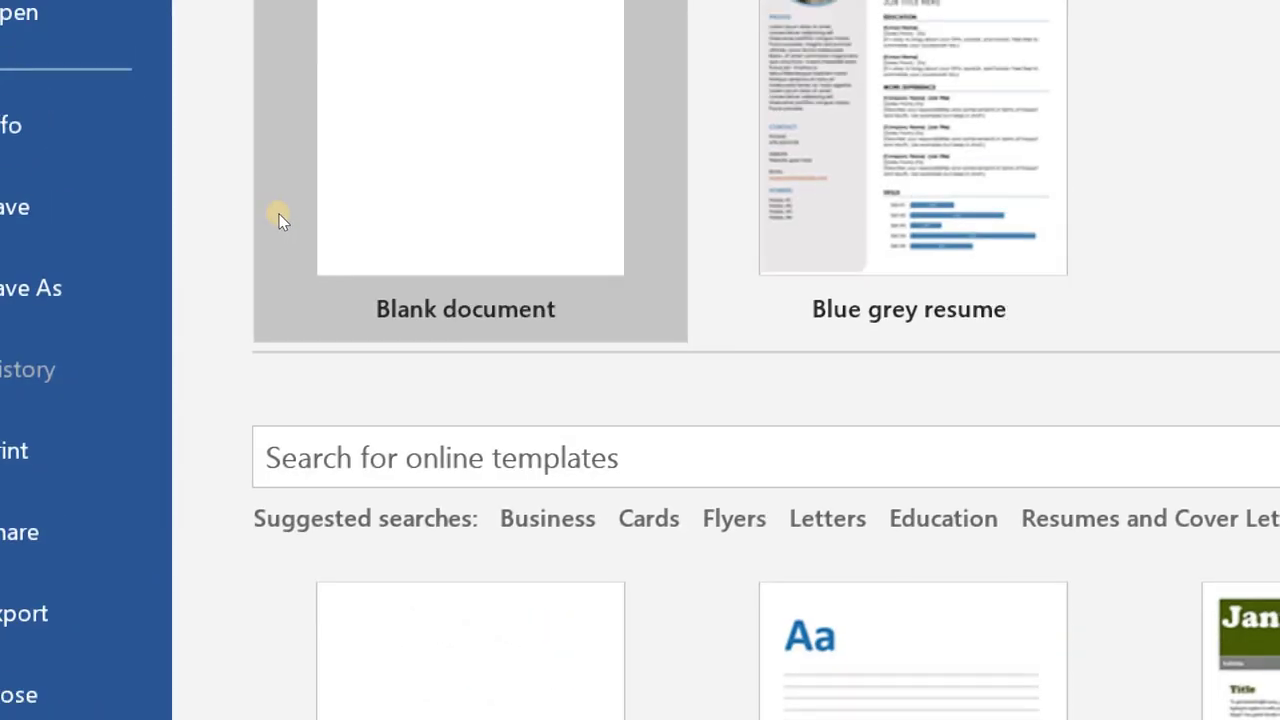
click(348, 245)
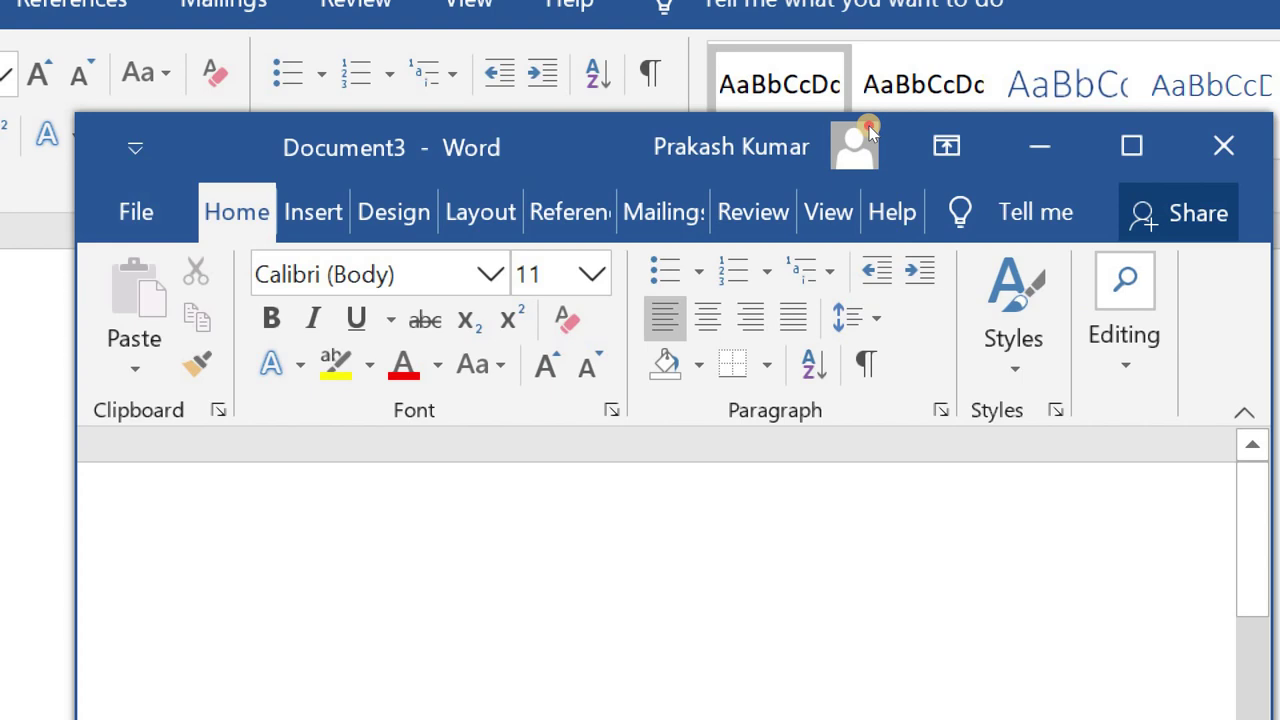
double_click(870, 130)
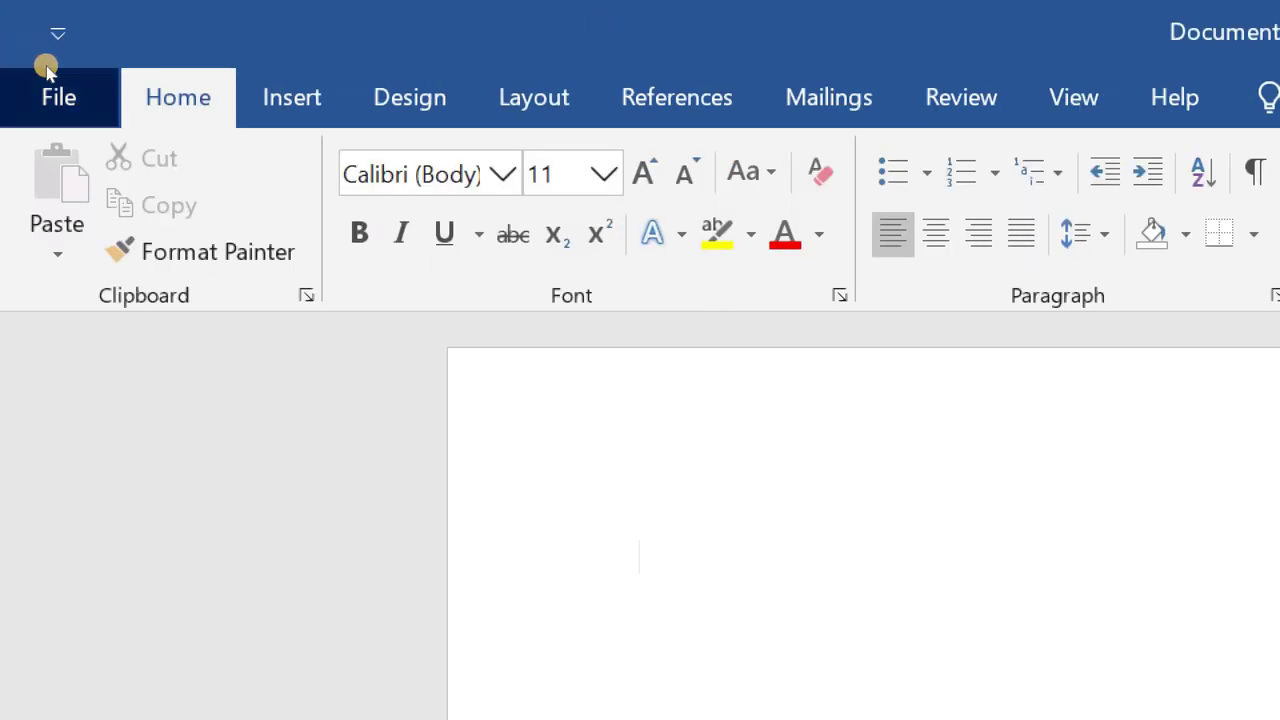
Open the File backstage Home page over Document3.
click(47, 70)
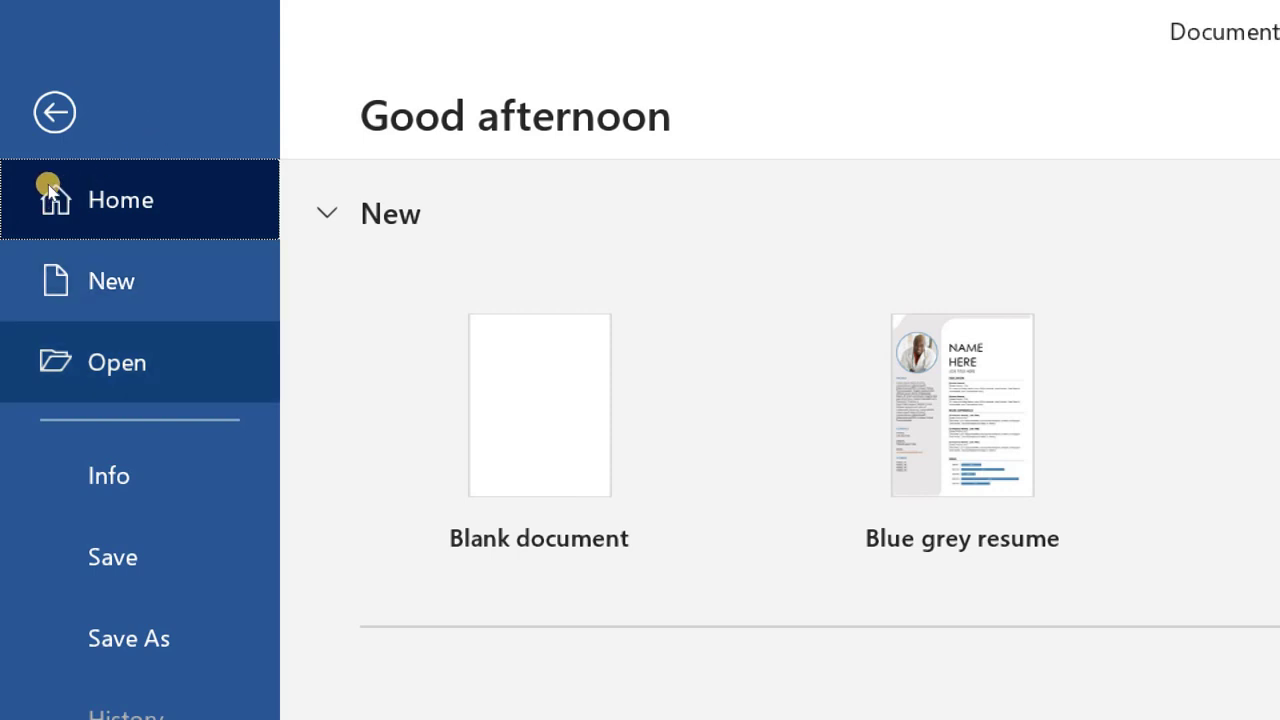
Open the BULLSEYE file from the Desktop via Open > This PC > Browse.
key(ctrl+o)
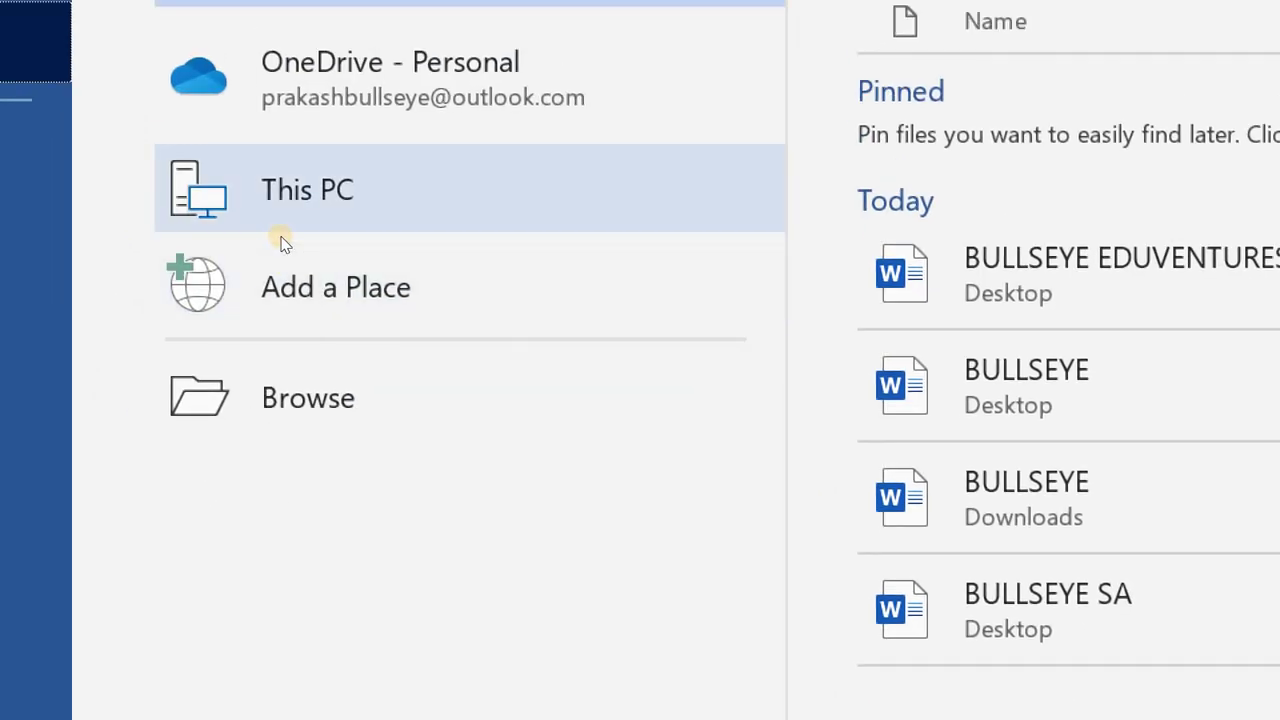
click(300, 238)
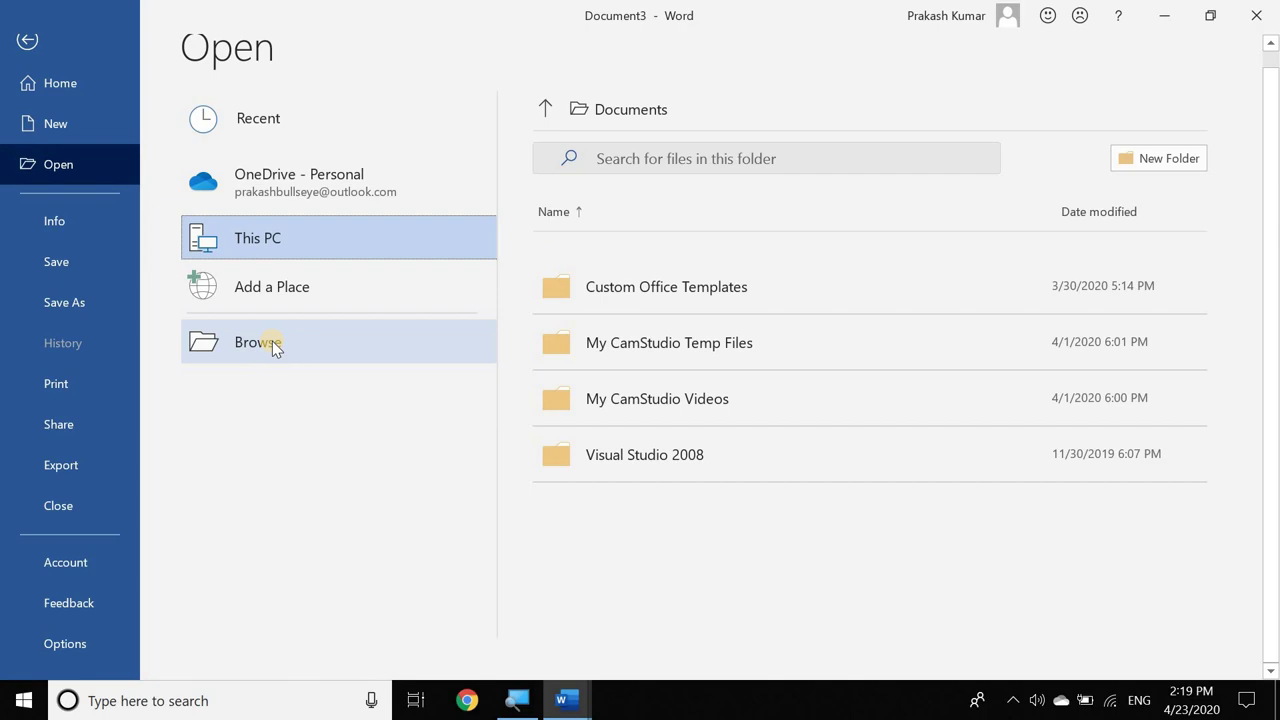
click(272, 341)
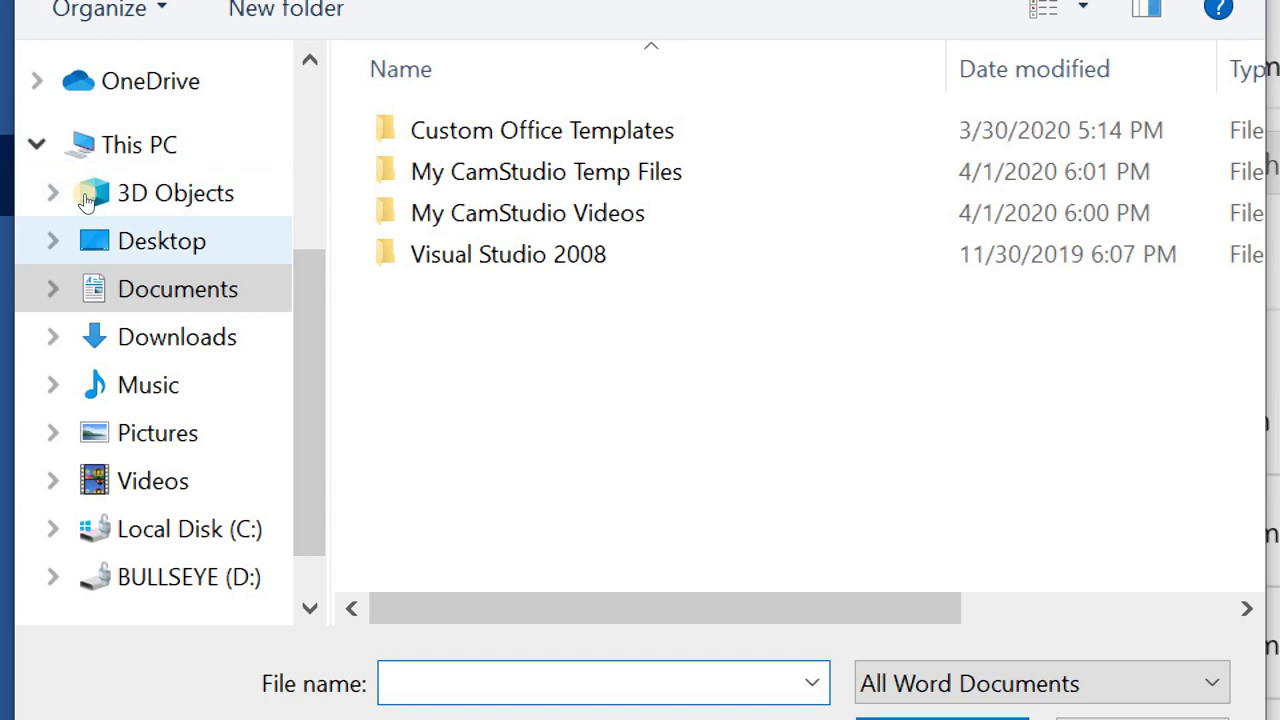
click(155, 241)
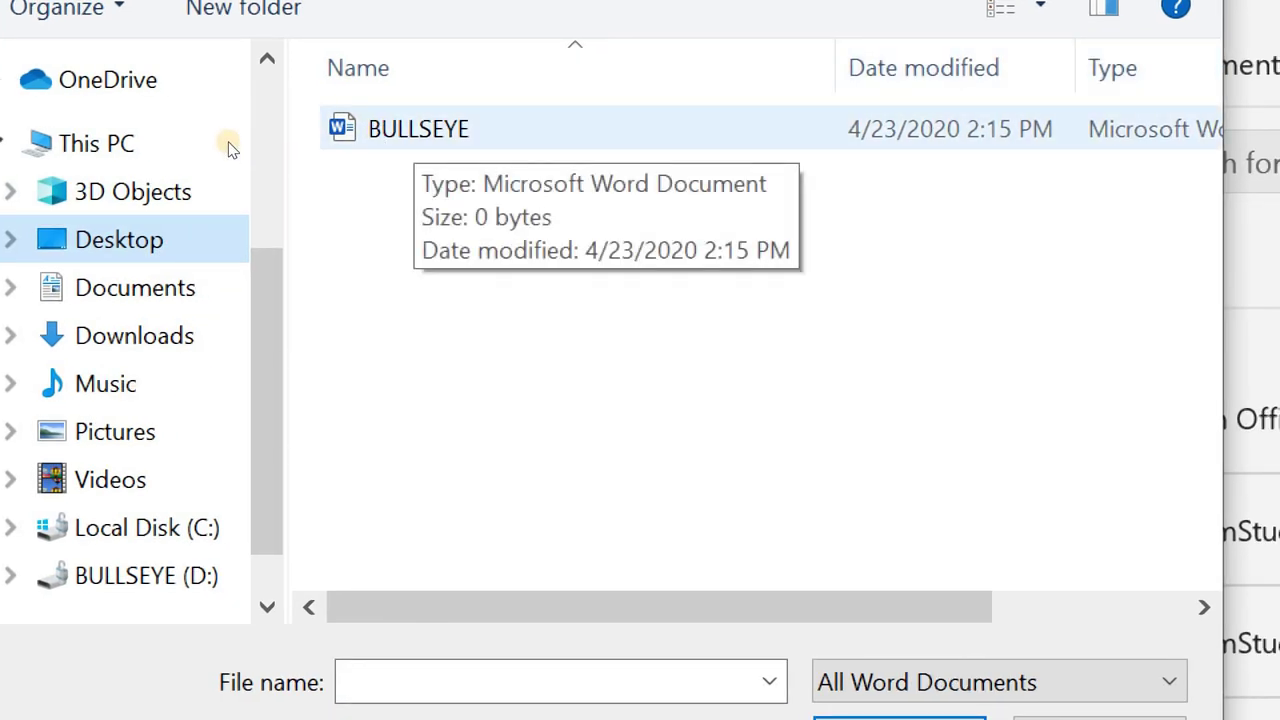
click(414, 135)
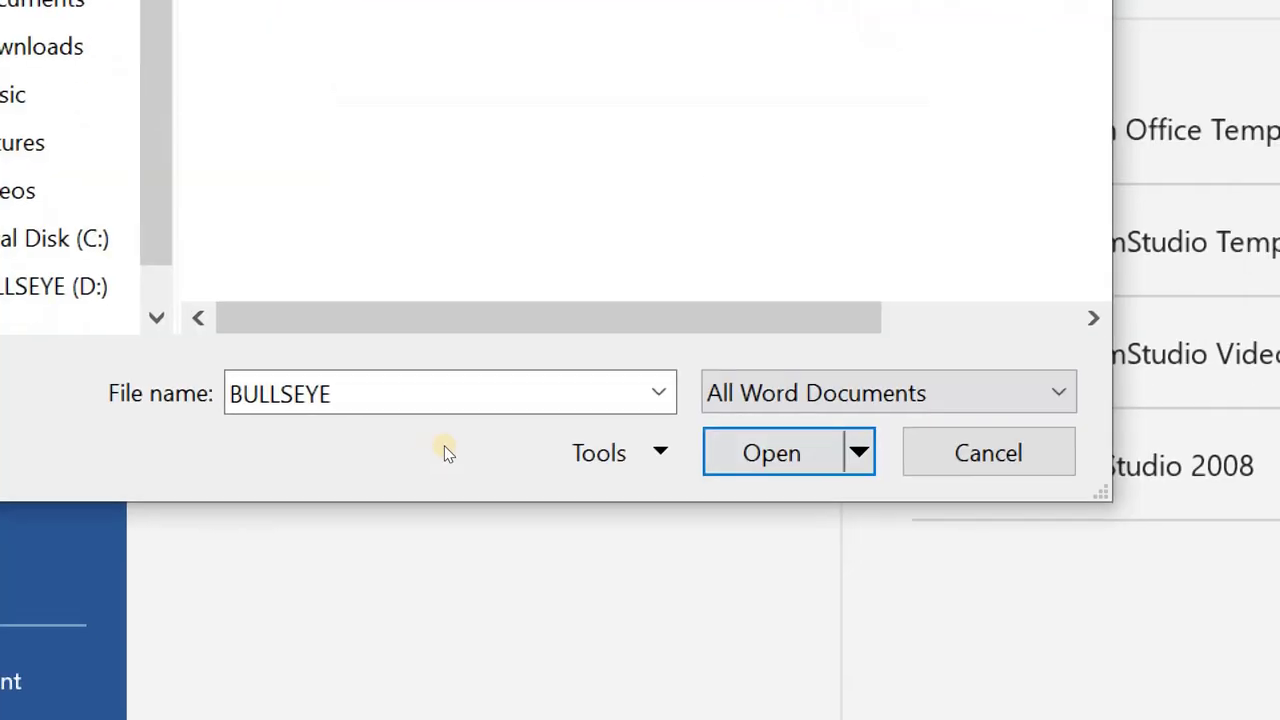
key(Return)
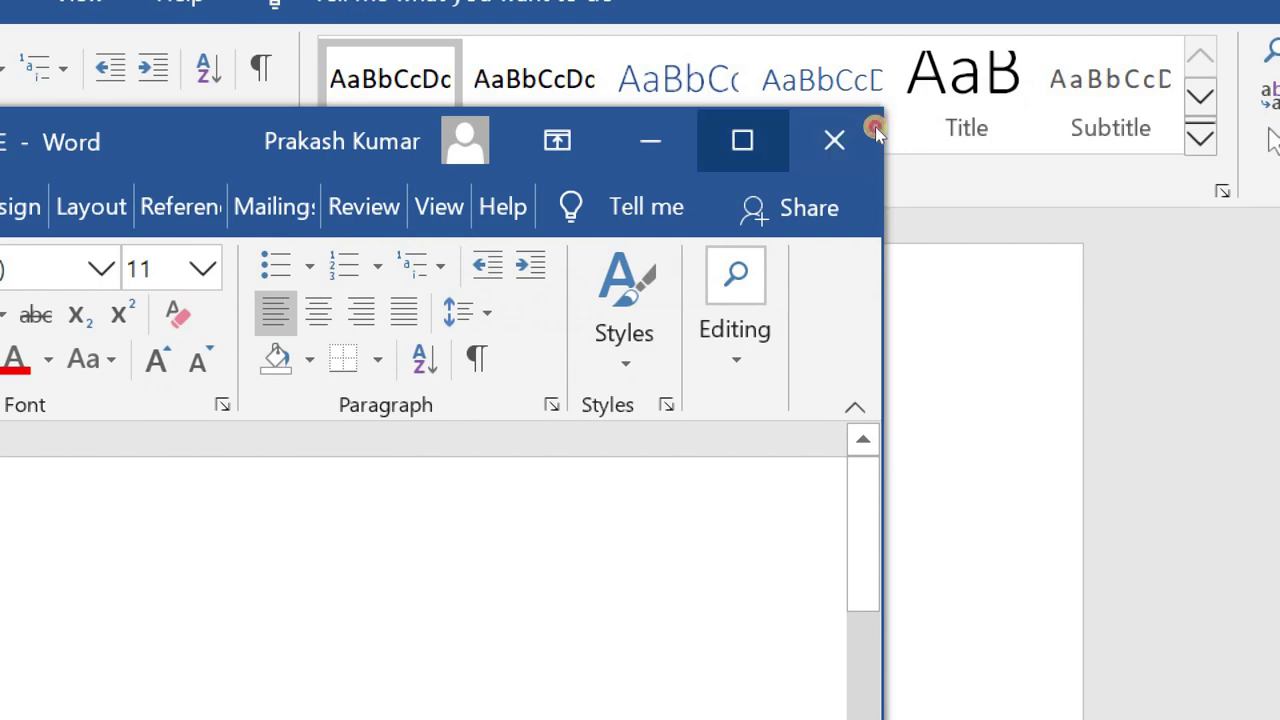
Maximize BULLSEYE, fill it with =RAND() sample paragraphs, and show the File Info page.
click(743, 140)
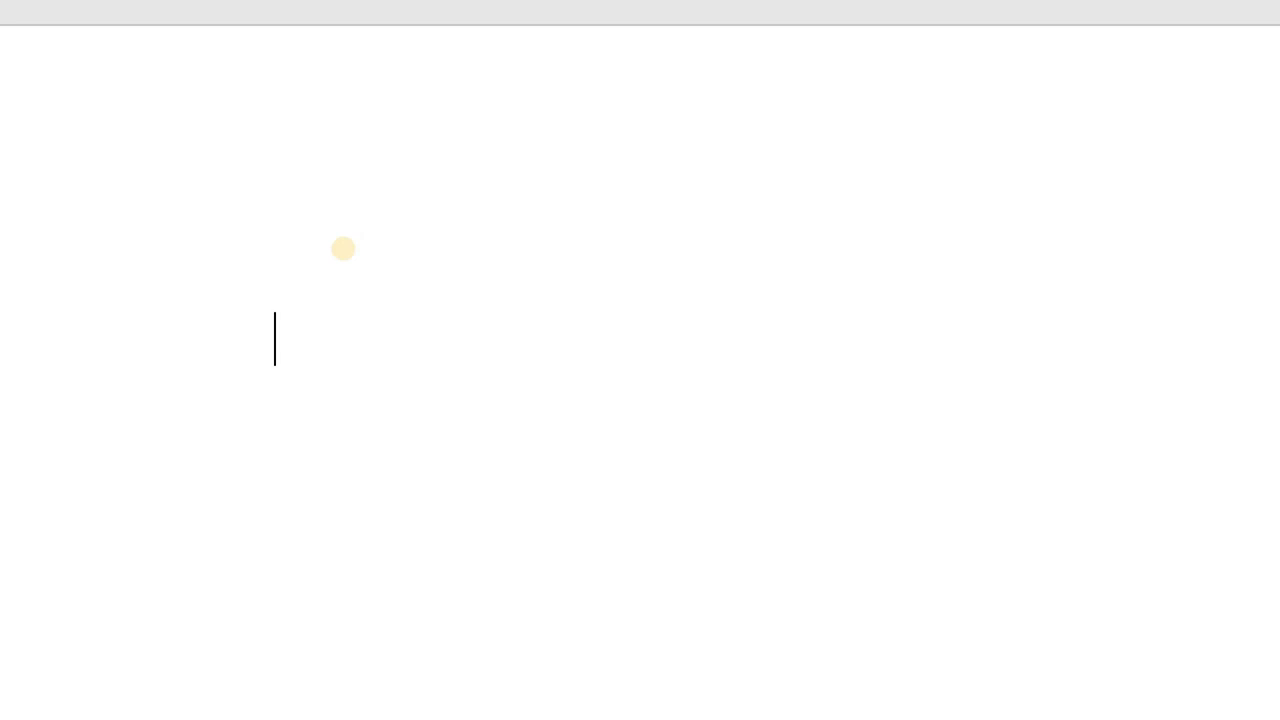
text(=)
text(RAND)
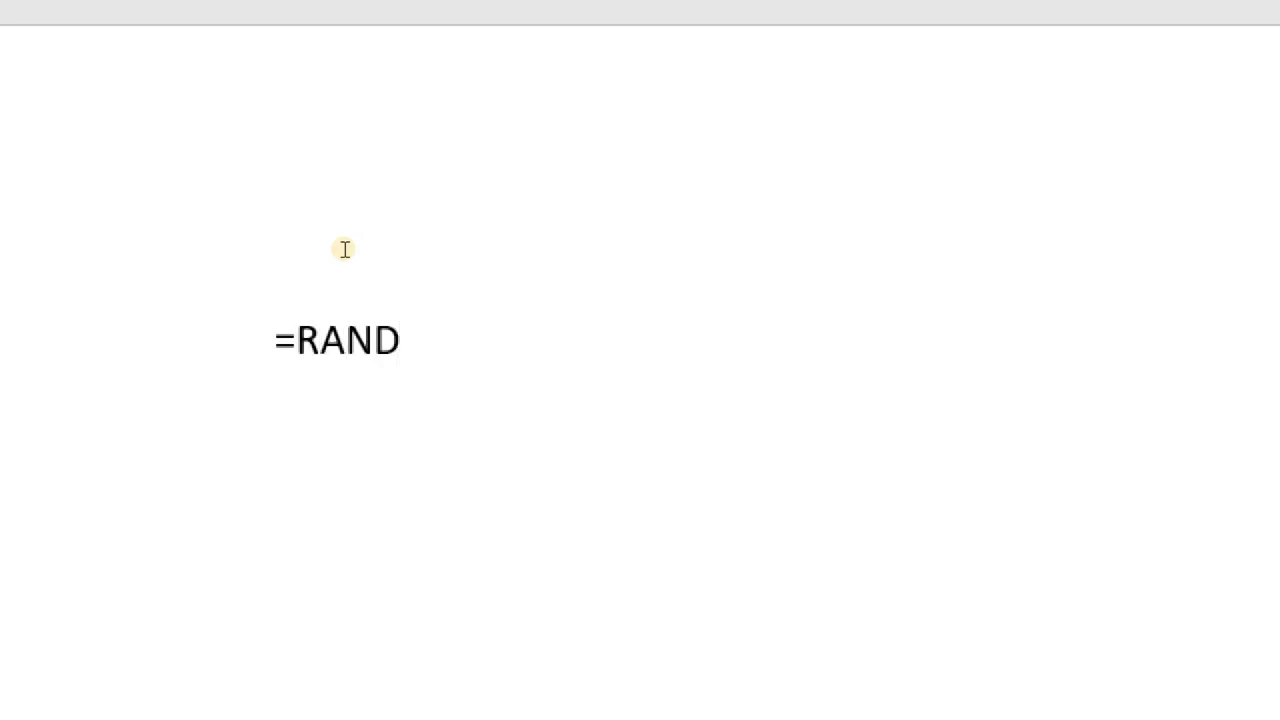
text(())
key(Return)
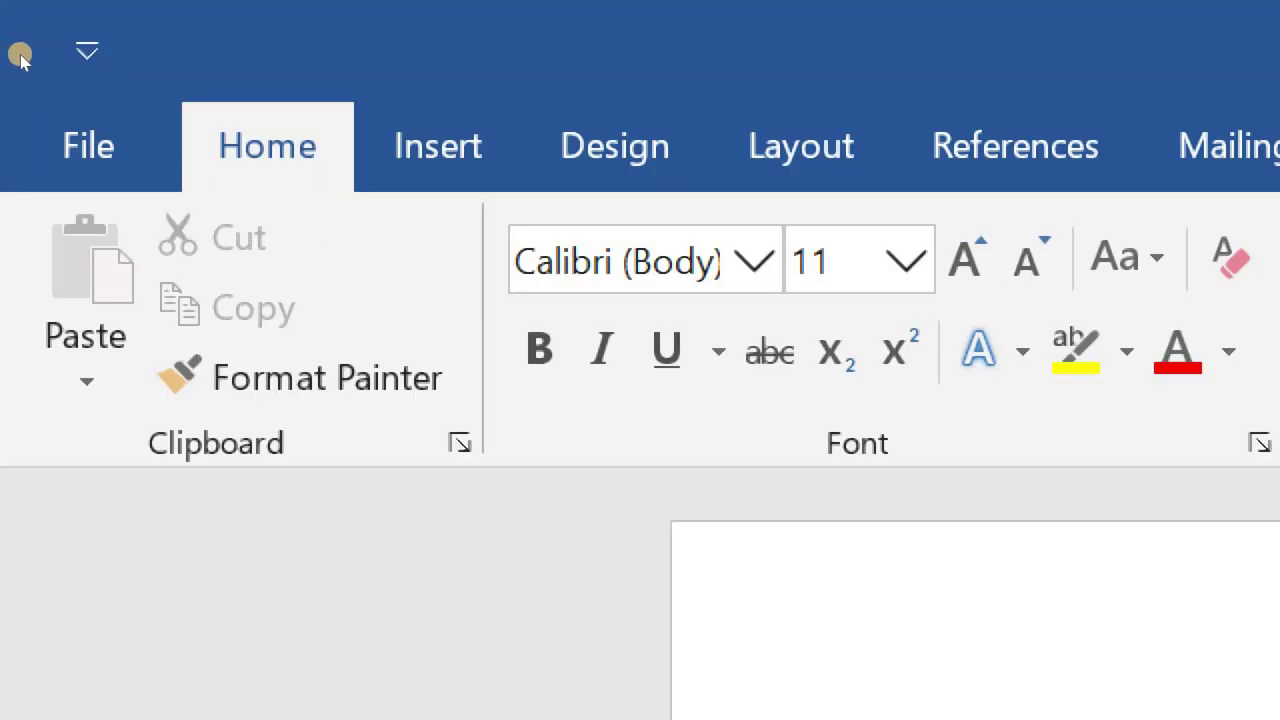
key(alt+f)
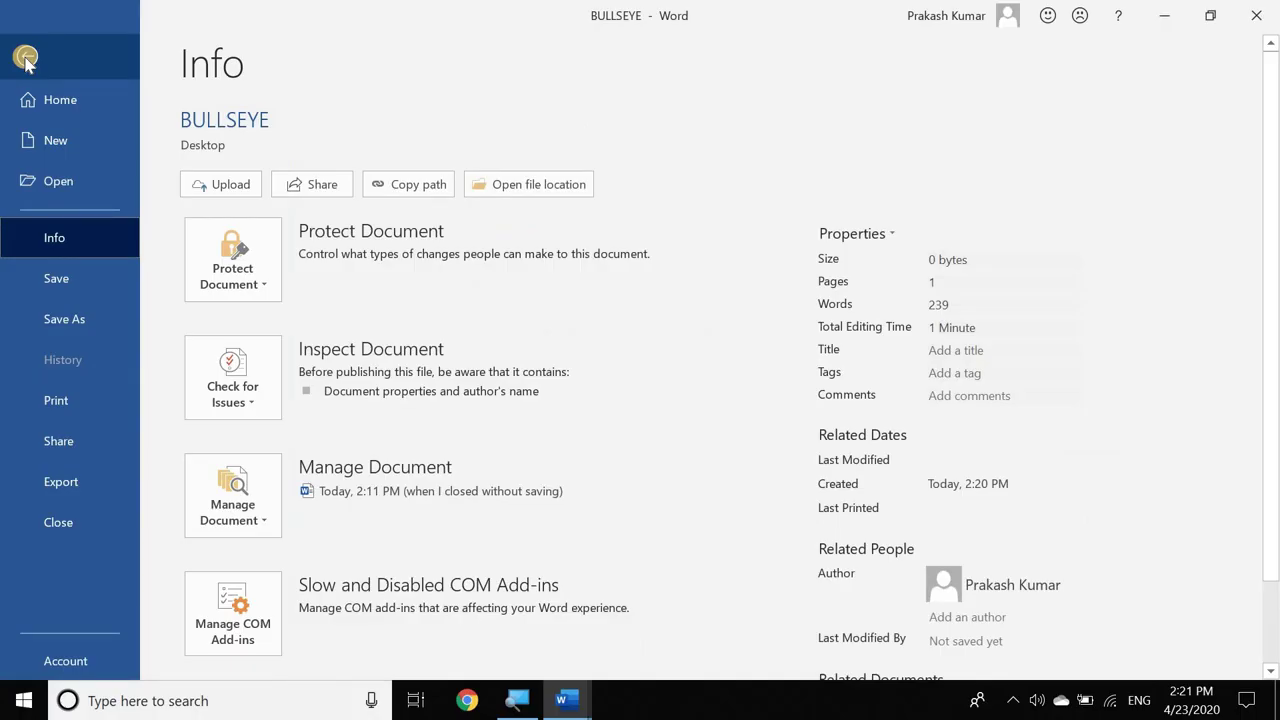
Back in the document, add another RAND() block of sample text and insert a page break.
click(23, 54)
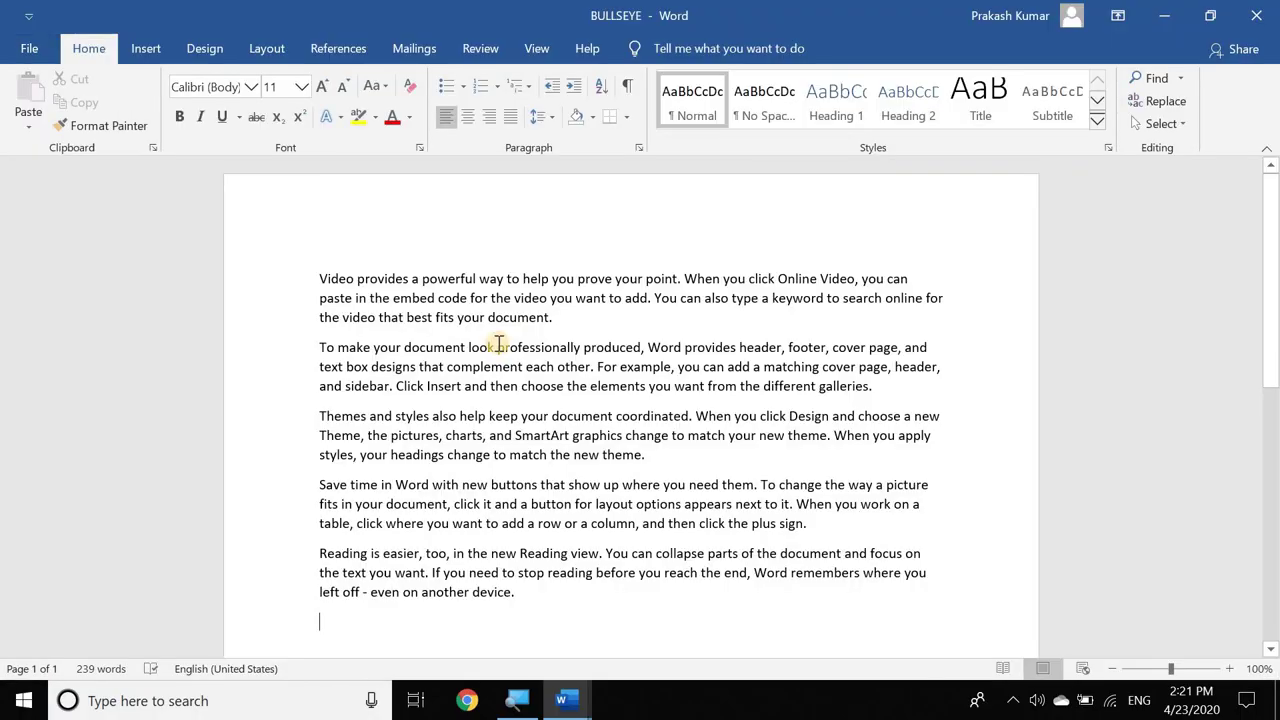
scroll(414, 429, down, 3)
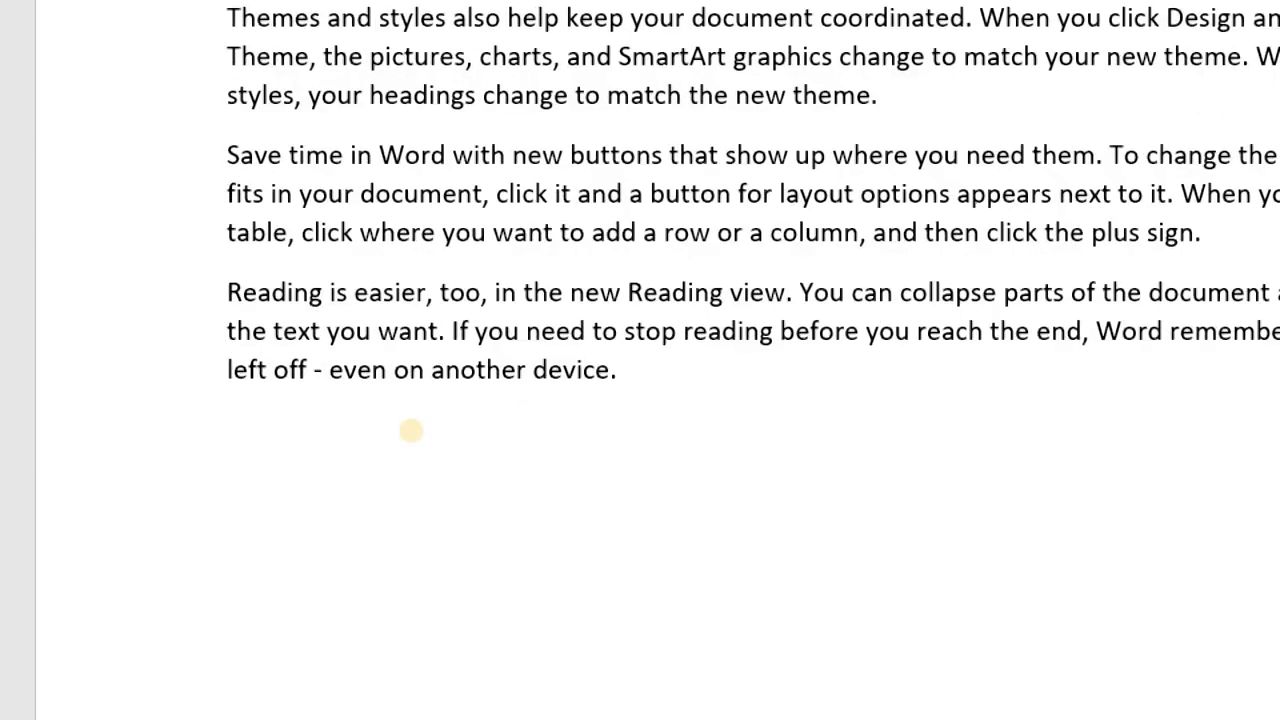
text(=RAN)
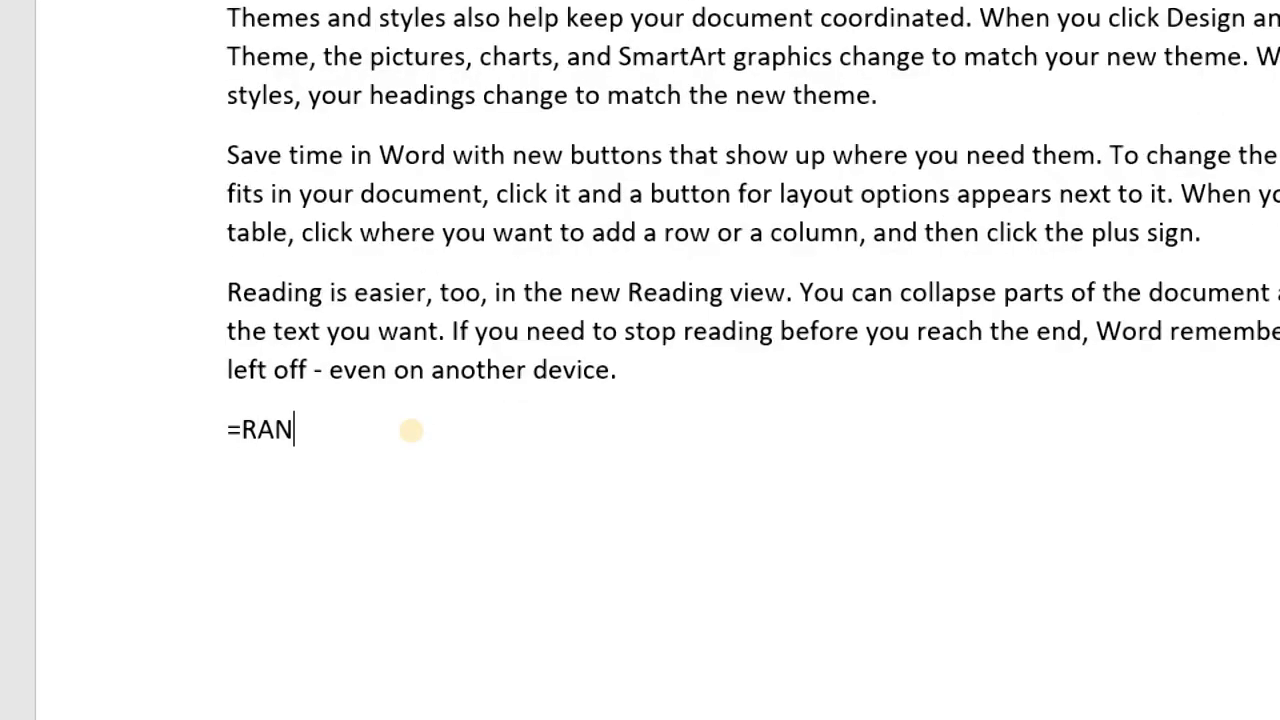
text(D())
key(Return)
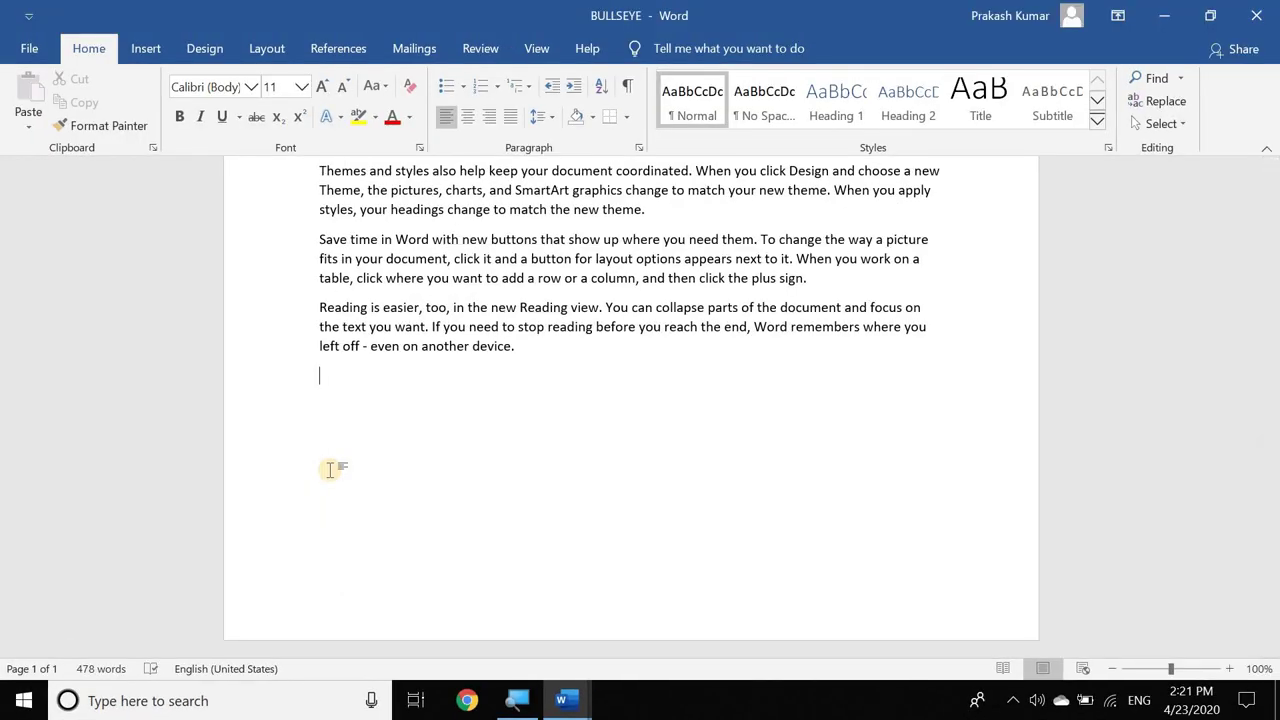
key(ctrl+Return)
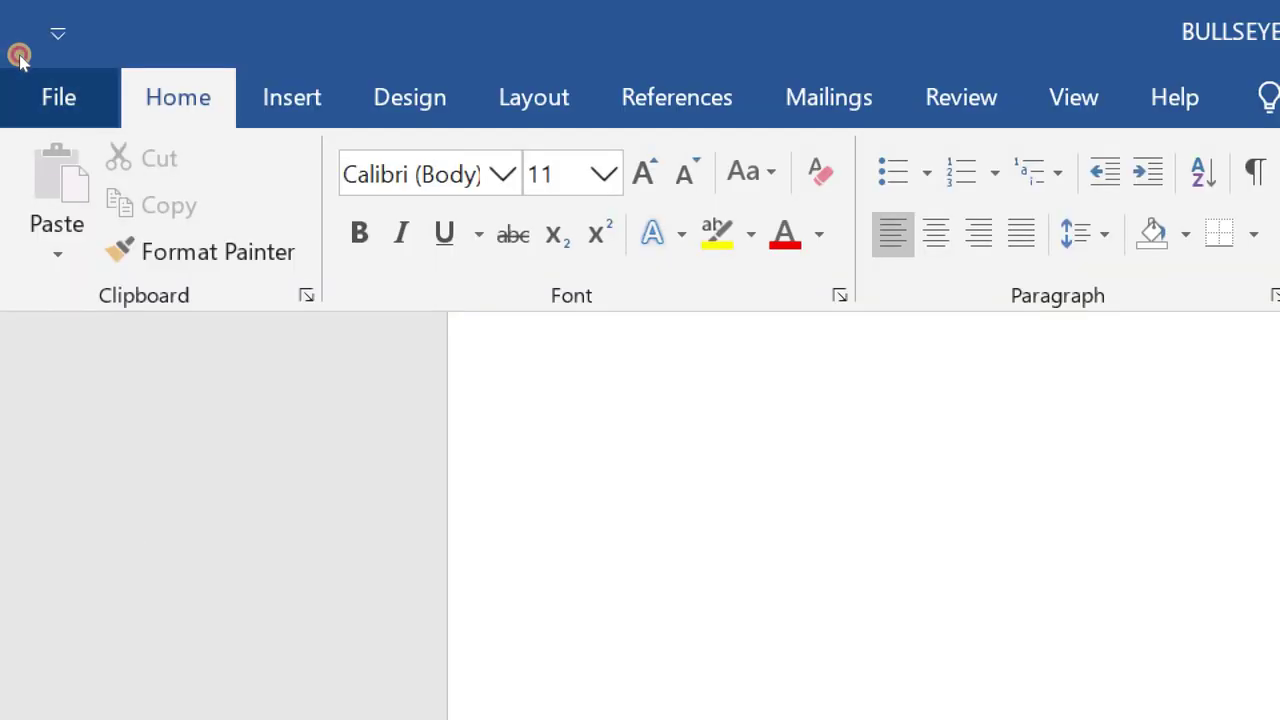
View the BULLSEYE Info page, return to the document, and minimize Word to the desktop.
click(17, 60)
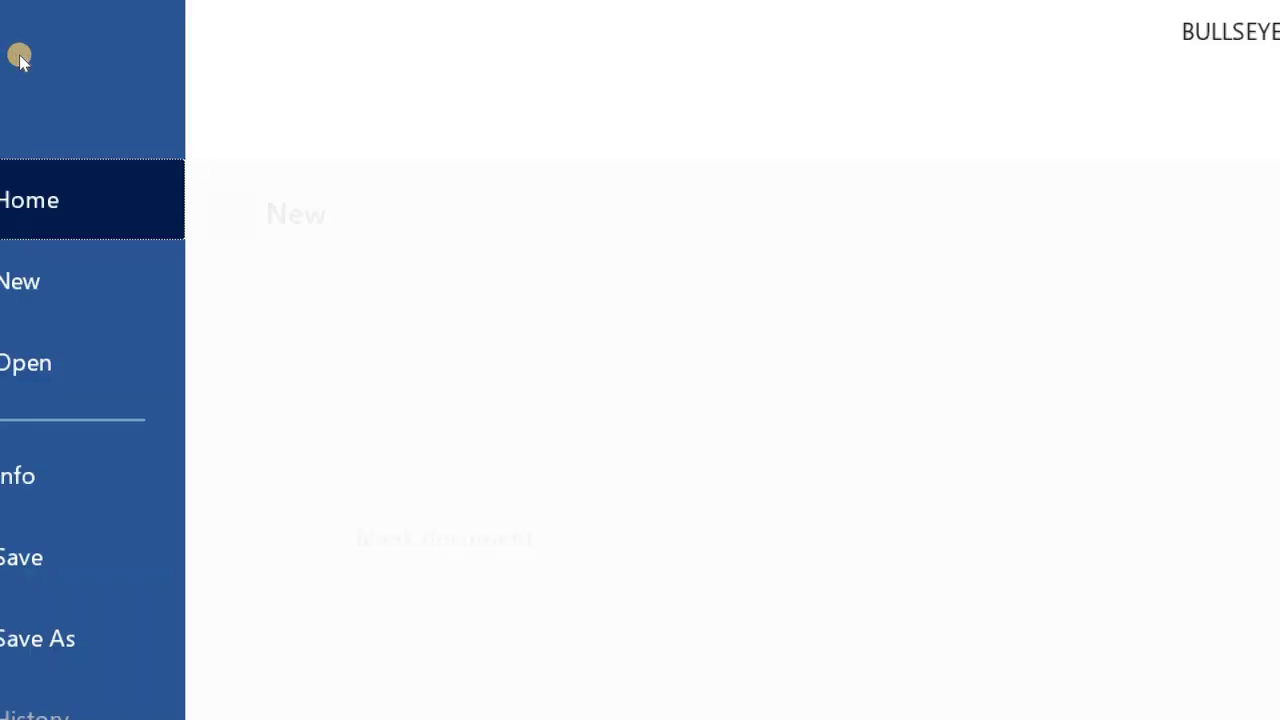
click(109, 412)
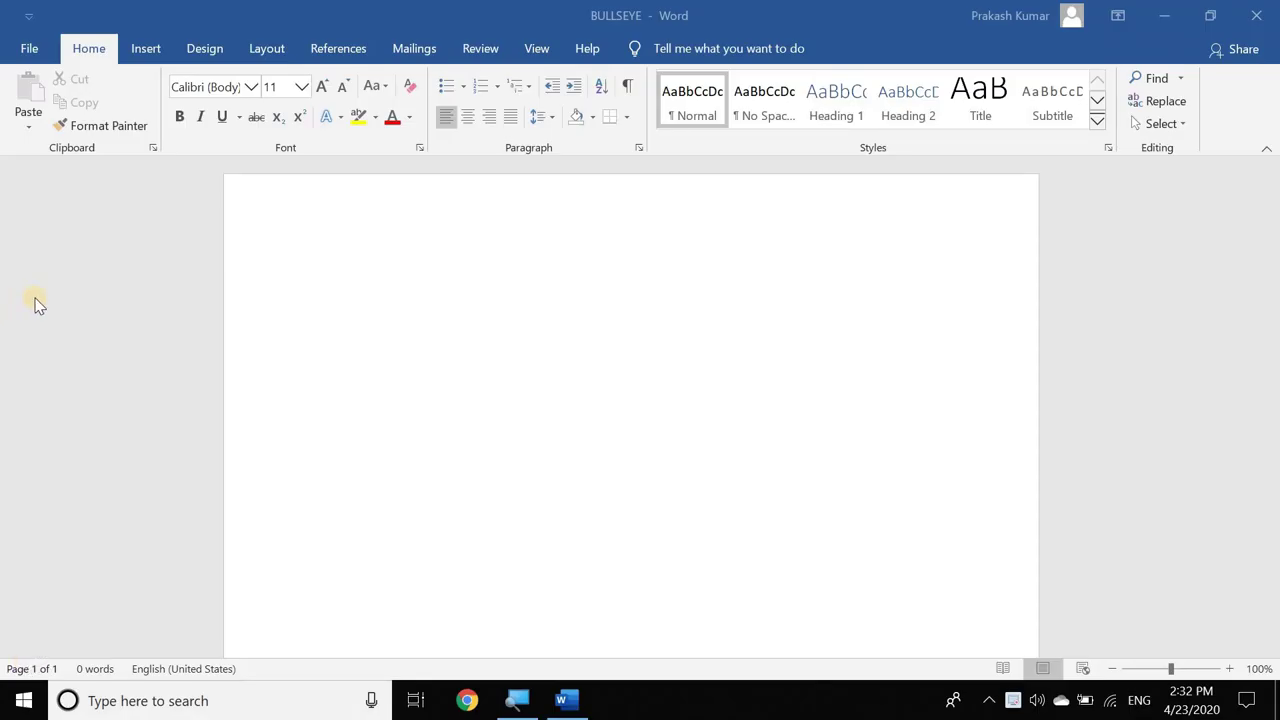
click(30, 52)
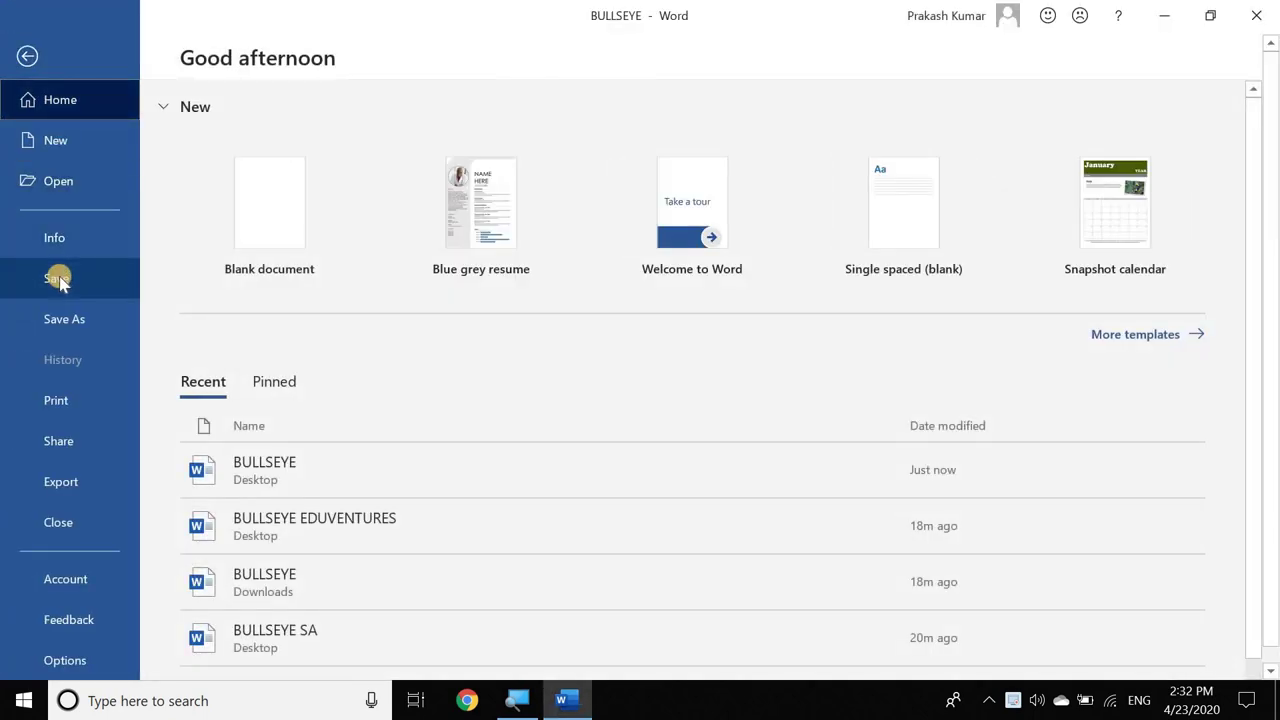
click(27, 56)
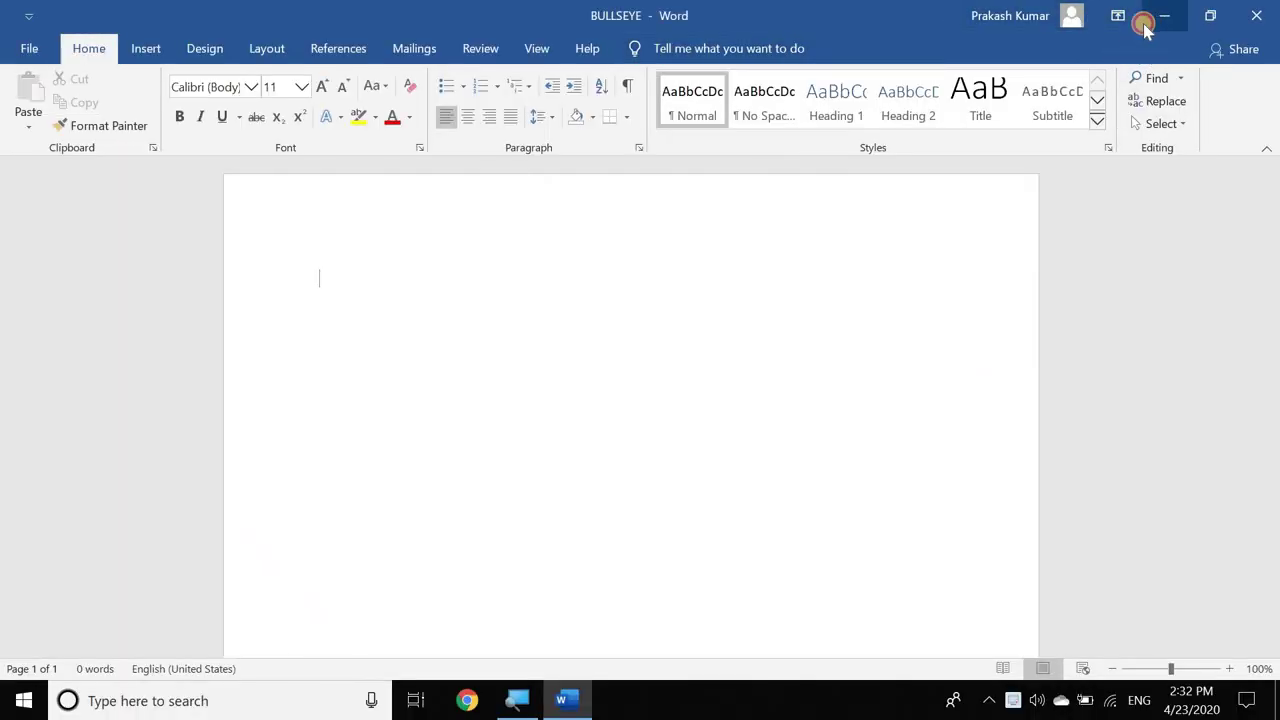
click(1145, 24)
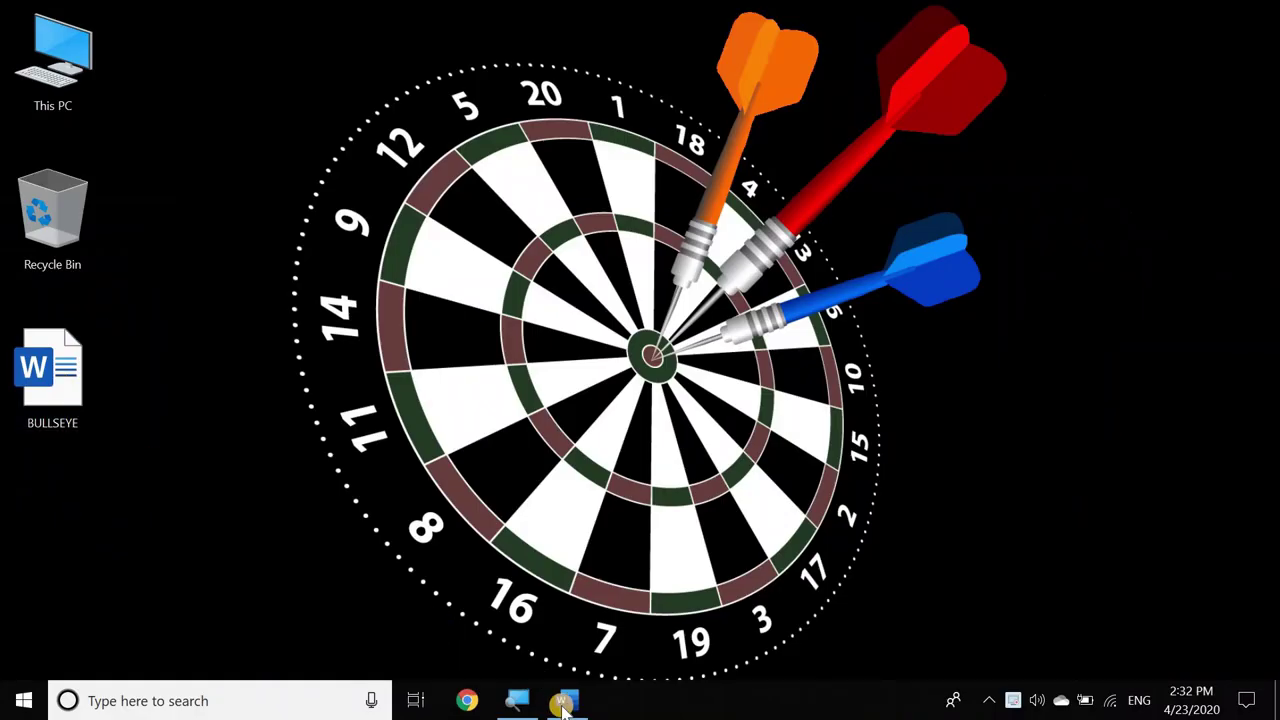
Restore the BULLSEYE window and expand a typed =RAND() into five sample paragraphs.
click(563, 706)
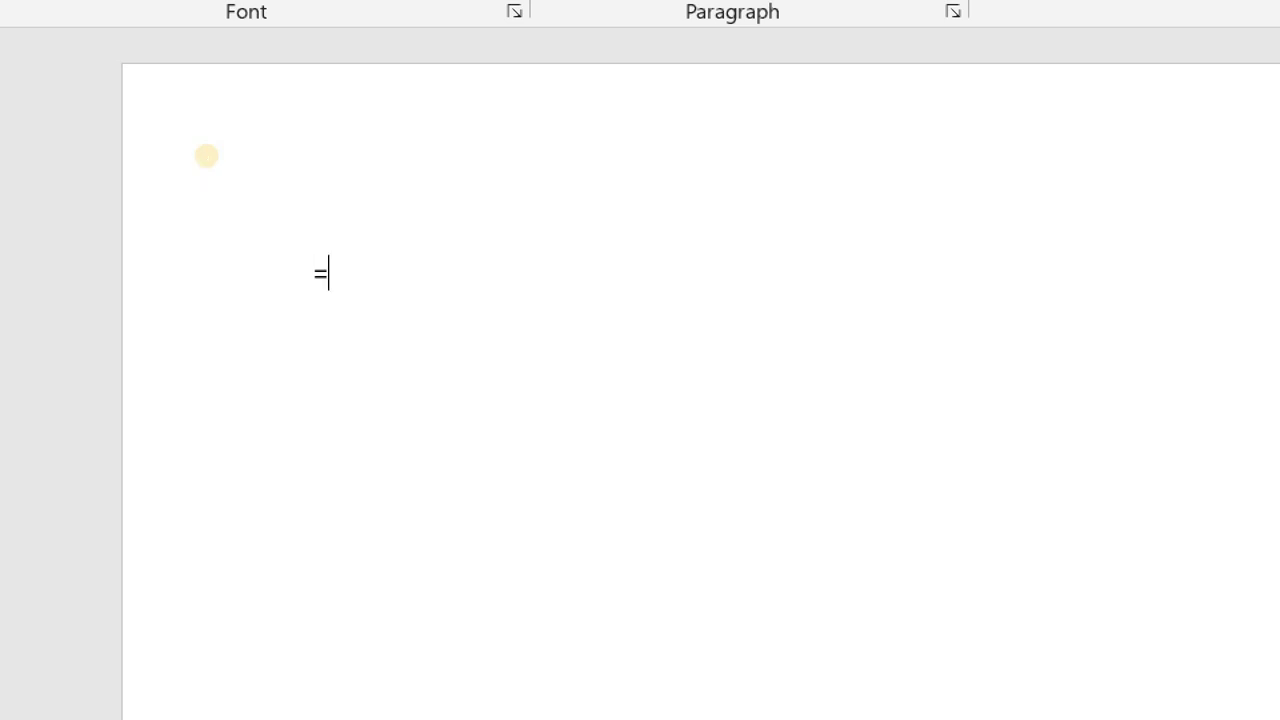
text(RAN)
text(D()
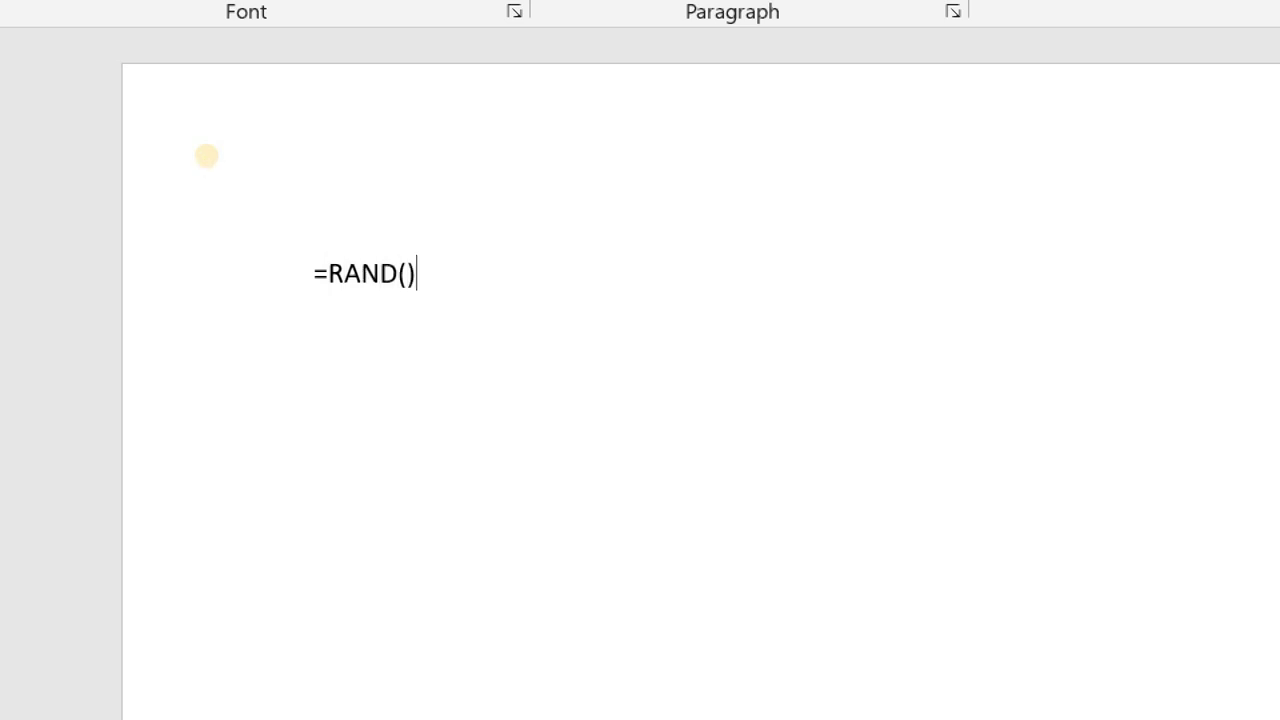
key(Return)
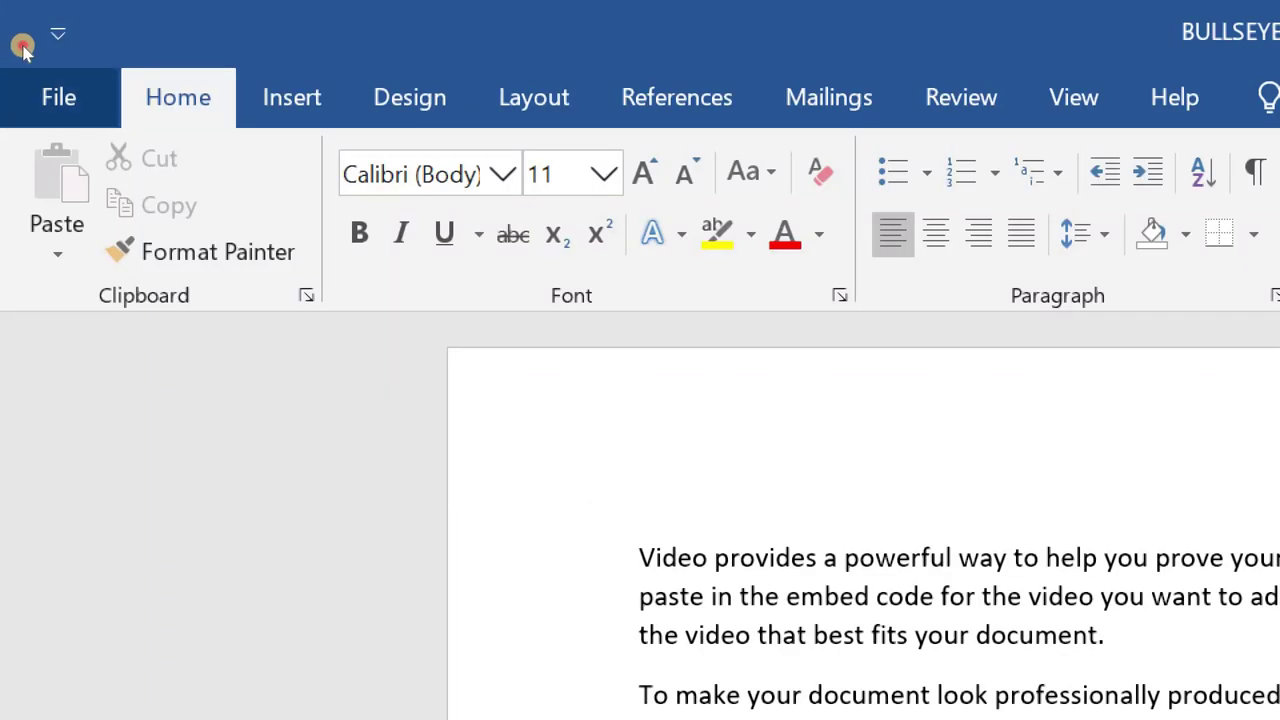
Save BULLSEYE, reopen it maximized from the desktop to check the sample text, then close Word.
click(25, 50)
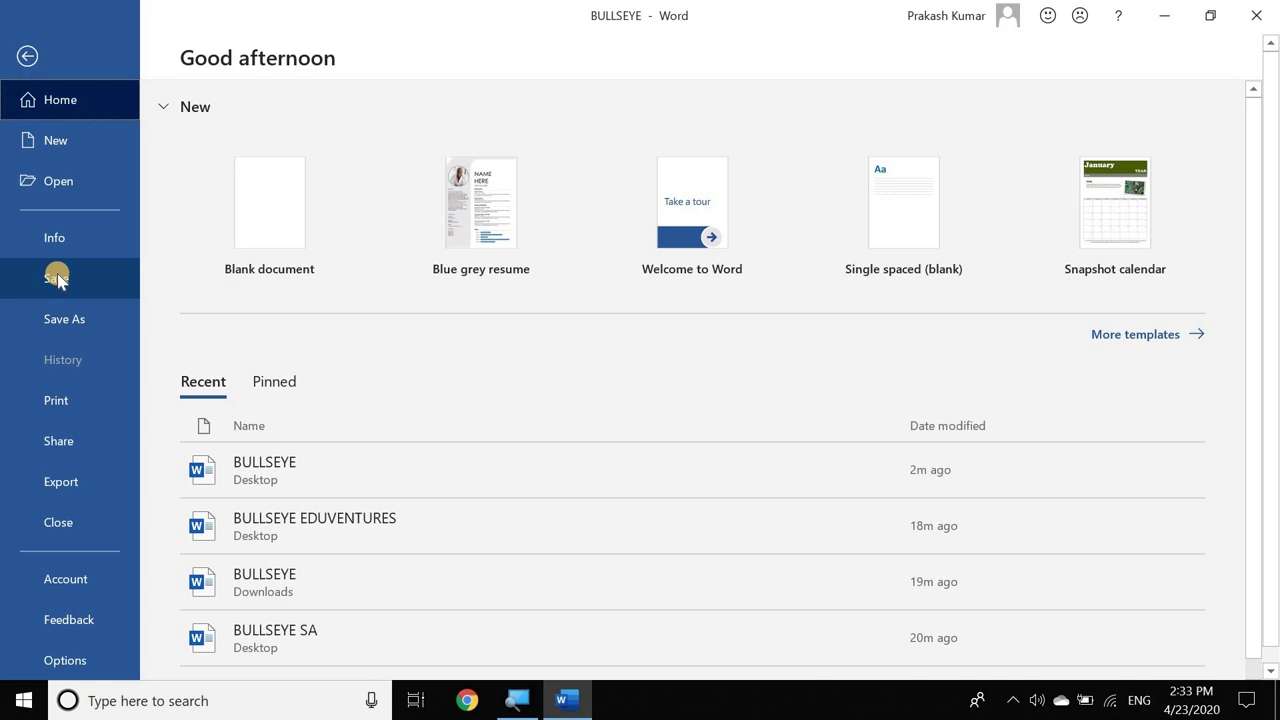
click(55, 276)
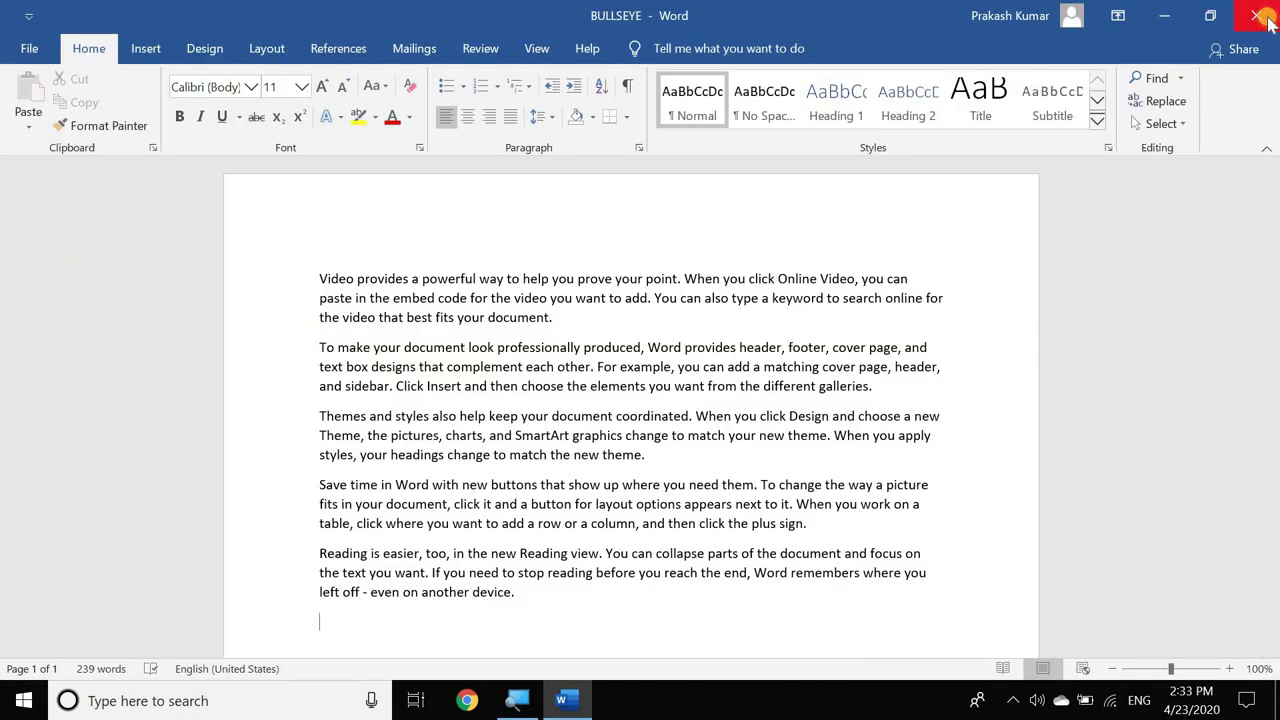
click(1256, 15)
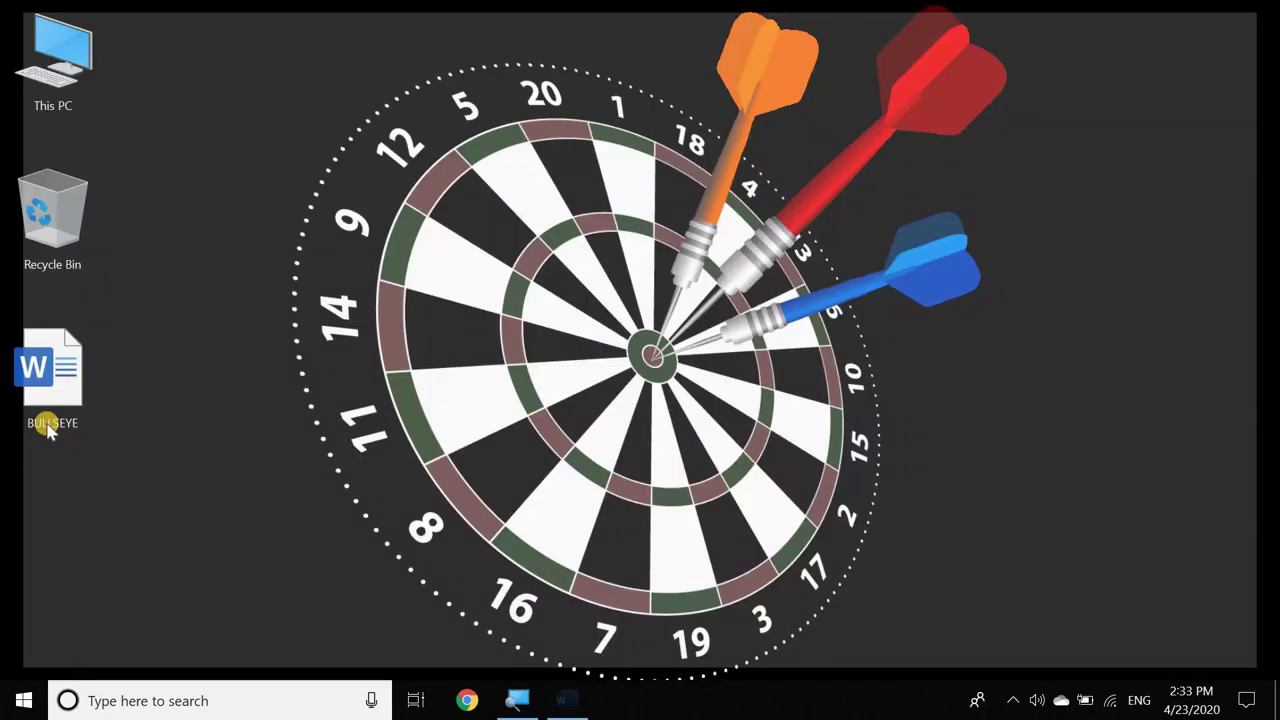
double_click(52, 390)
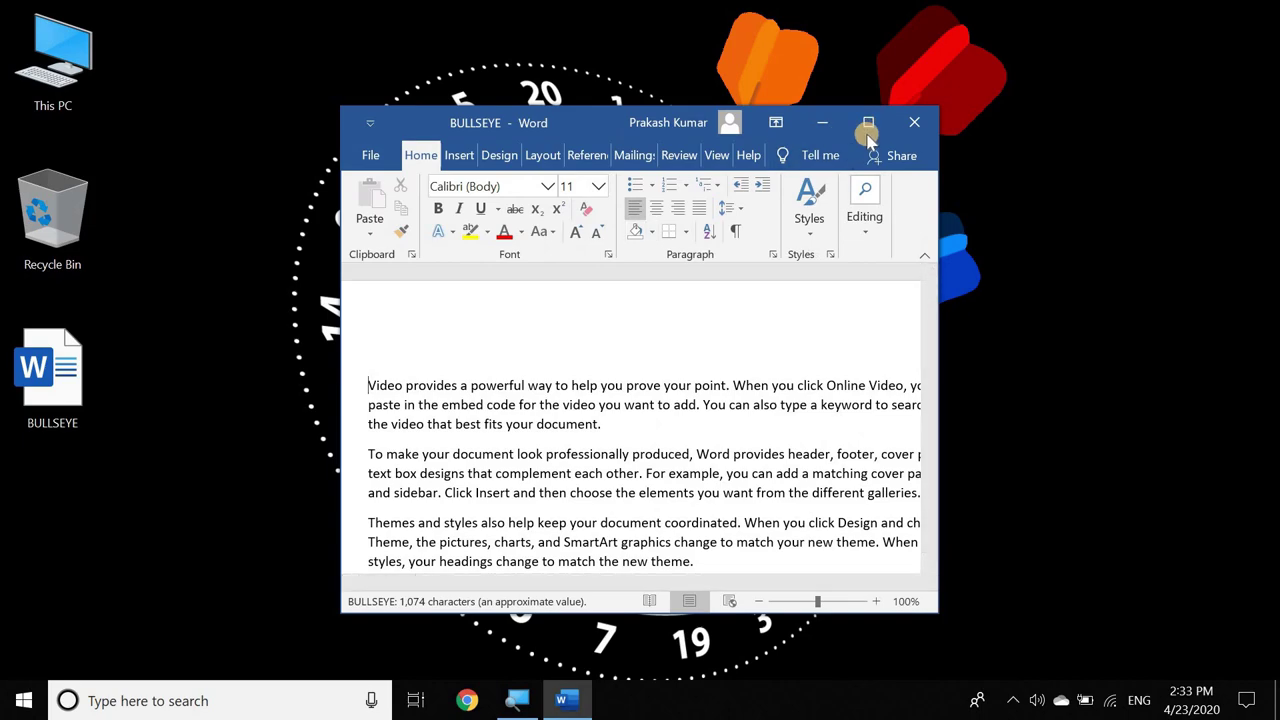
click(868, 124)
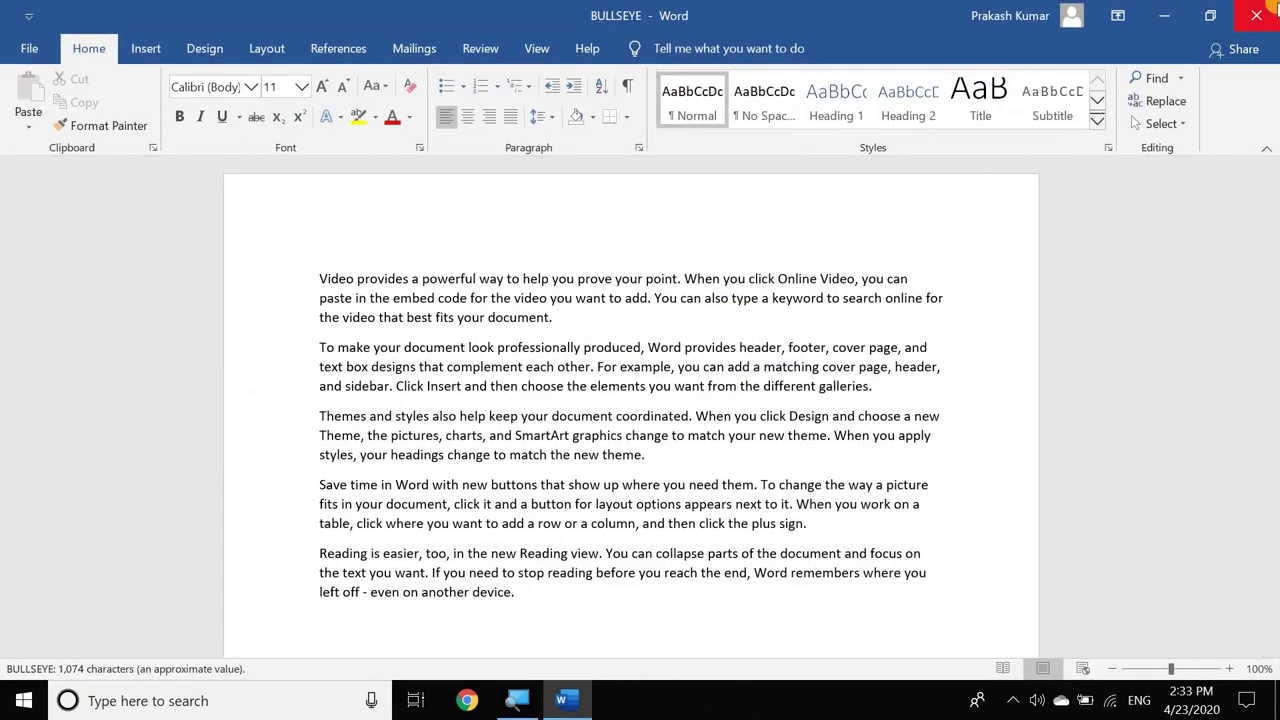
key(alt+F4)
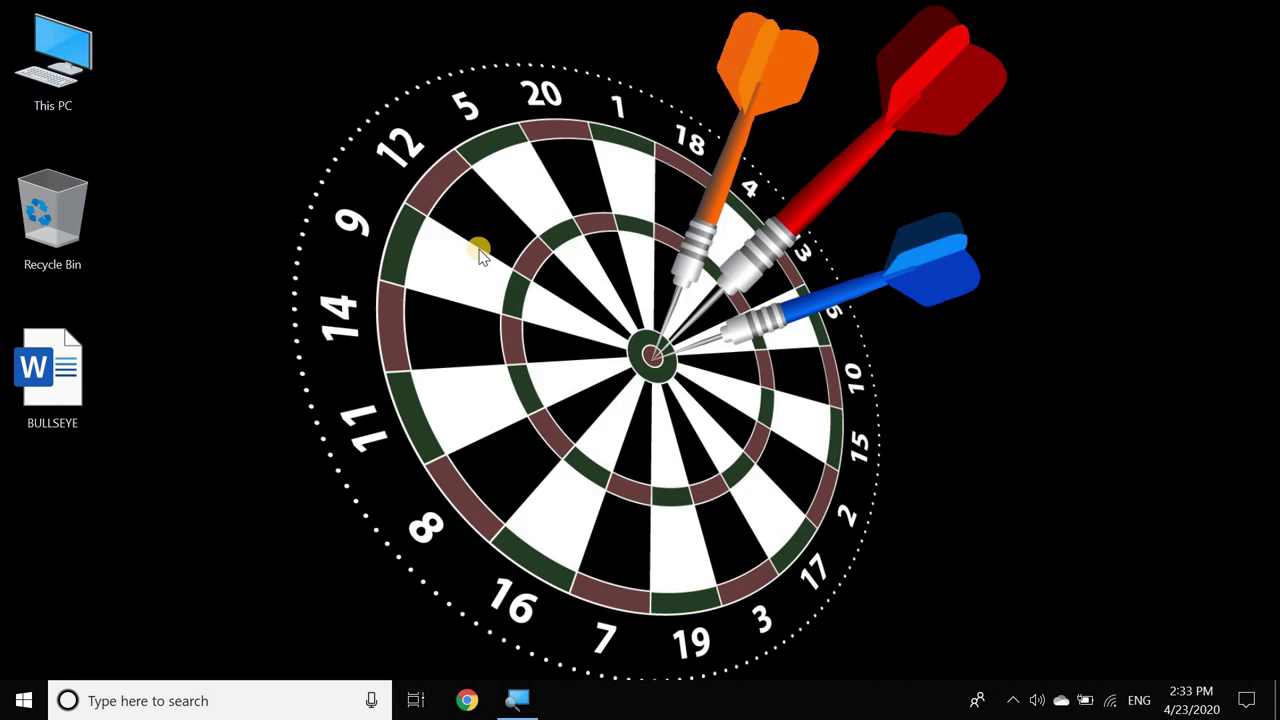
Launch Word from the Start search and open a maximized blank document.
key(super)
text(W)
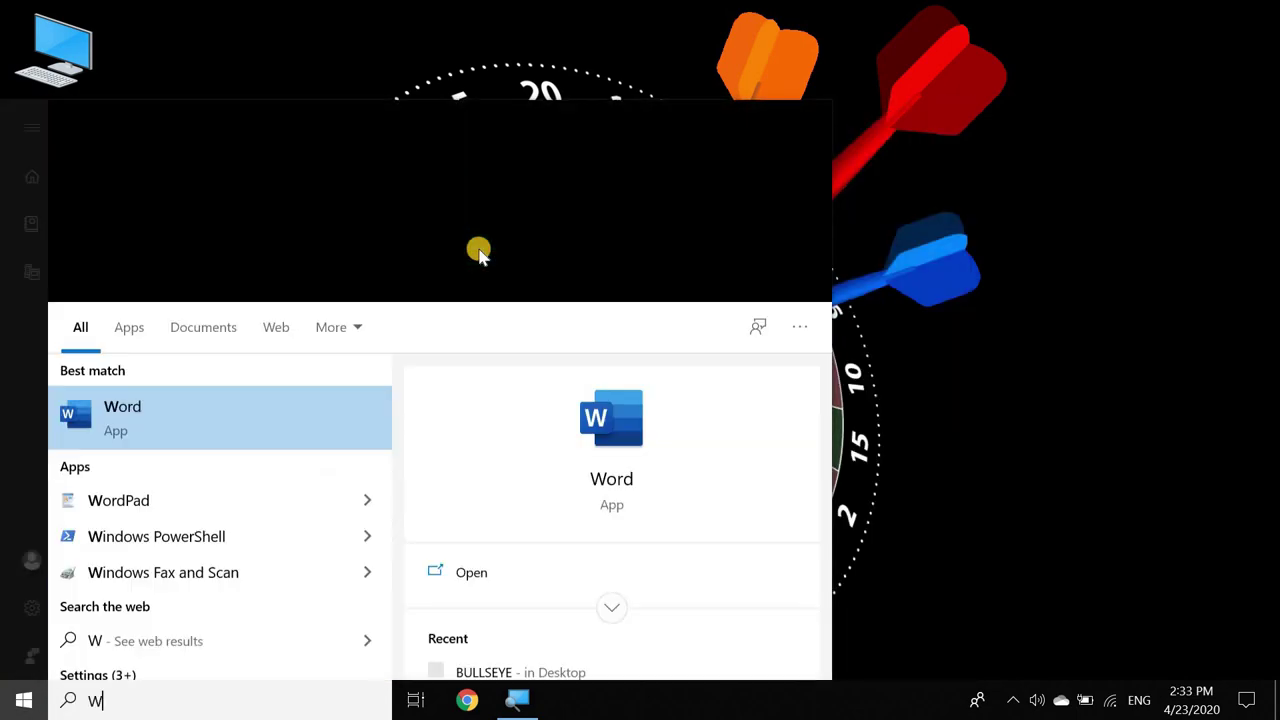
text(O)
click(214, 225)
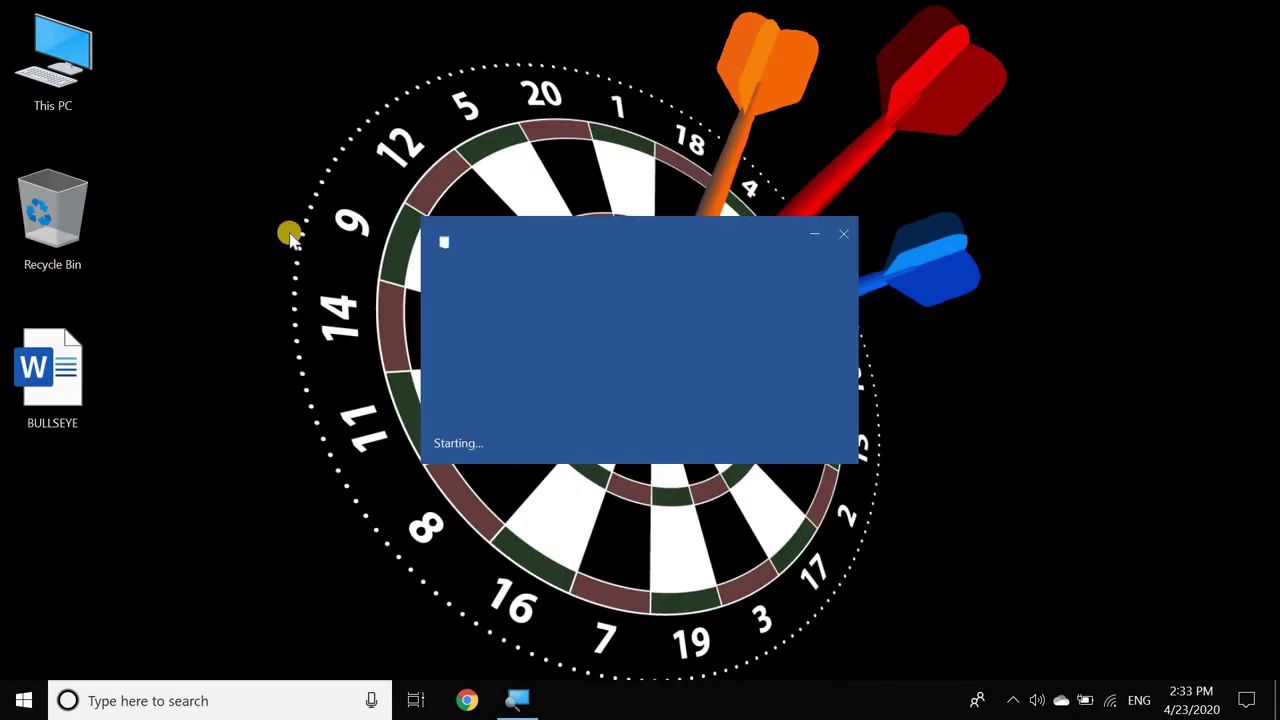
click(611, 306)
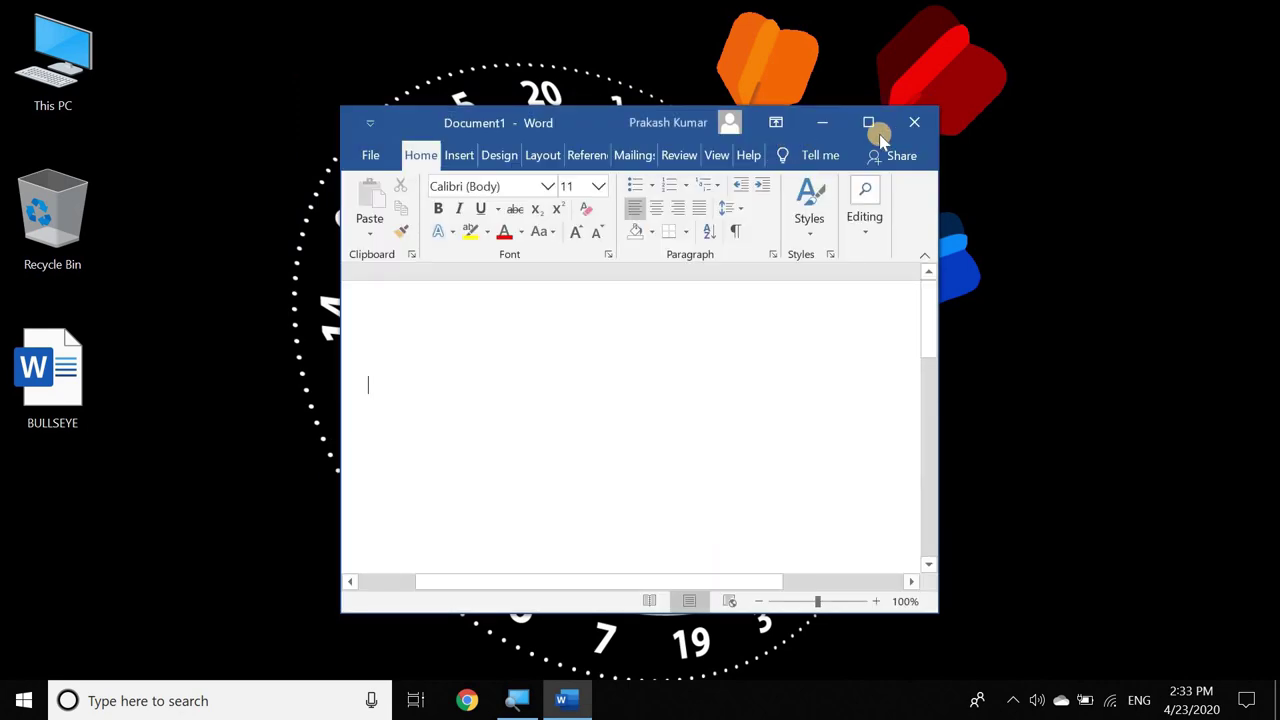
click(877, 124)
Generate five sample paragraphs with =RAND() and place the cursor before the first one.
text(=RAND)
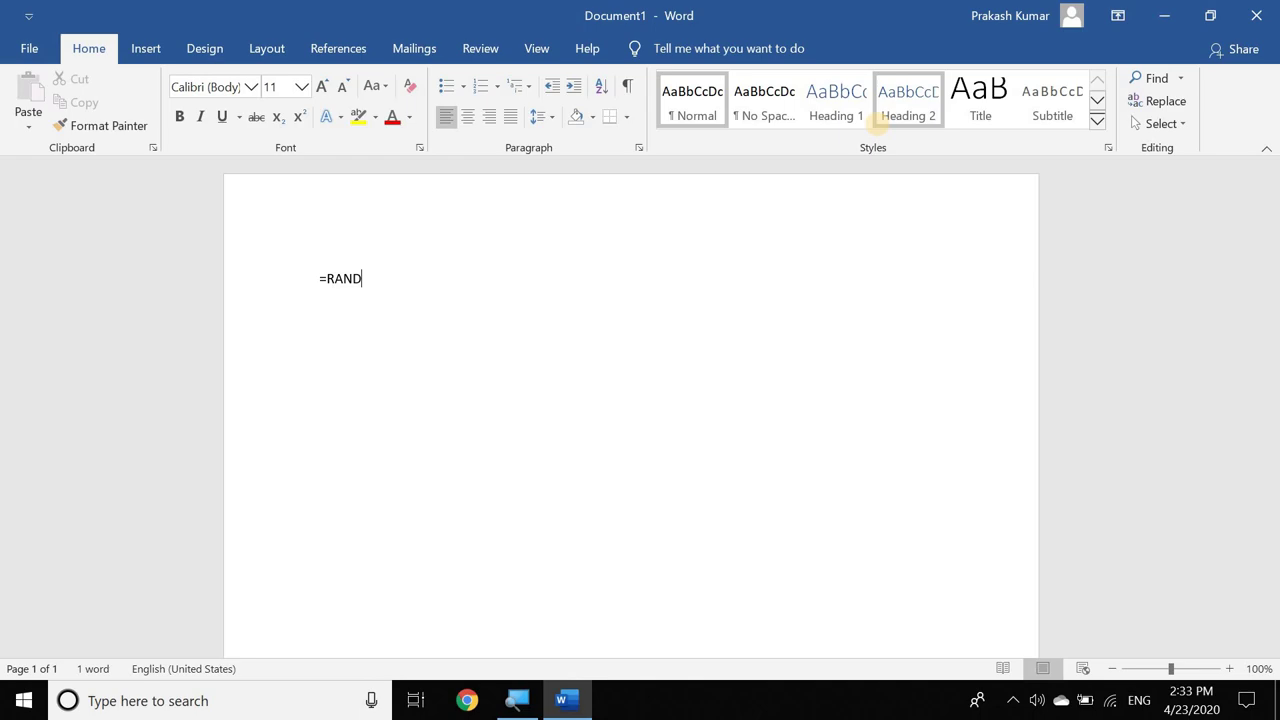
text(()
key(Return)
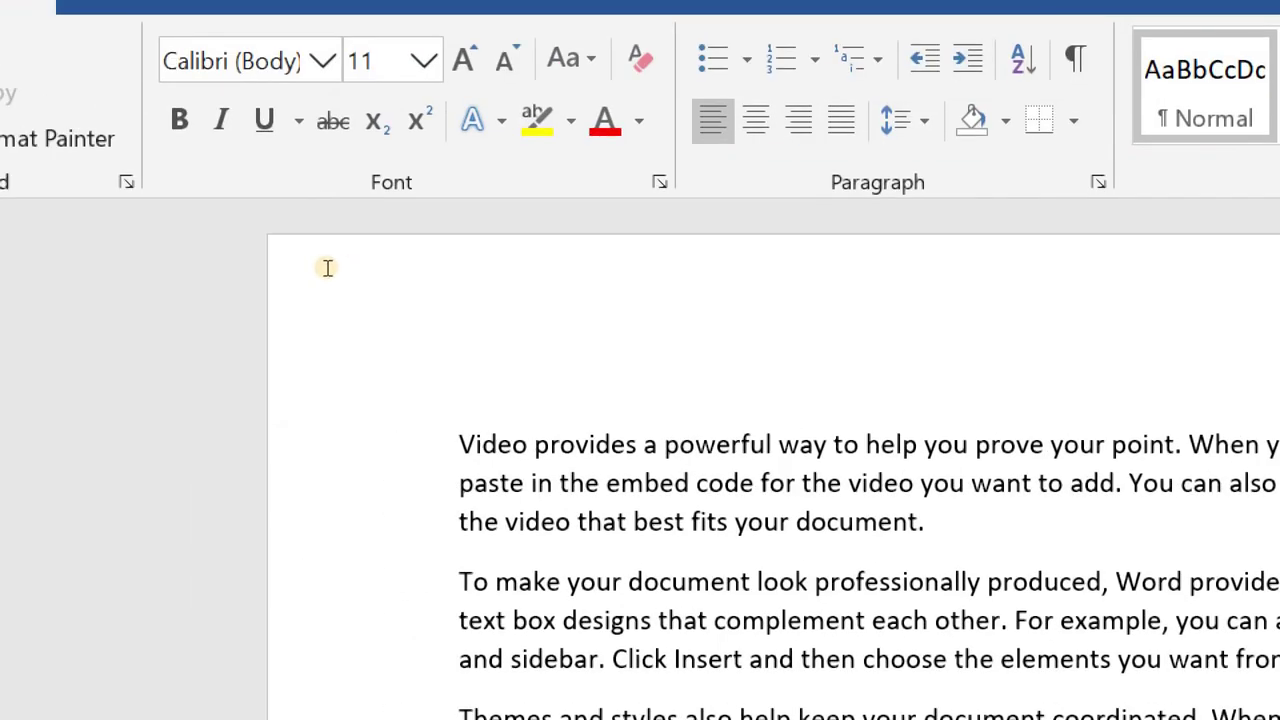
click(316, 268)
Add a BULLSEYE title line at the top, formatted bold at 18 point.
key(Return)
key(Return)
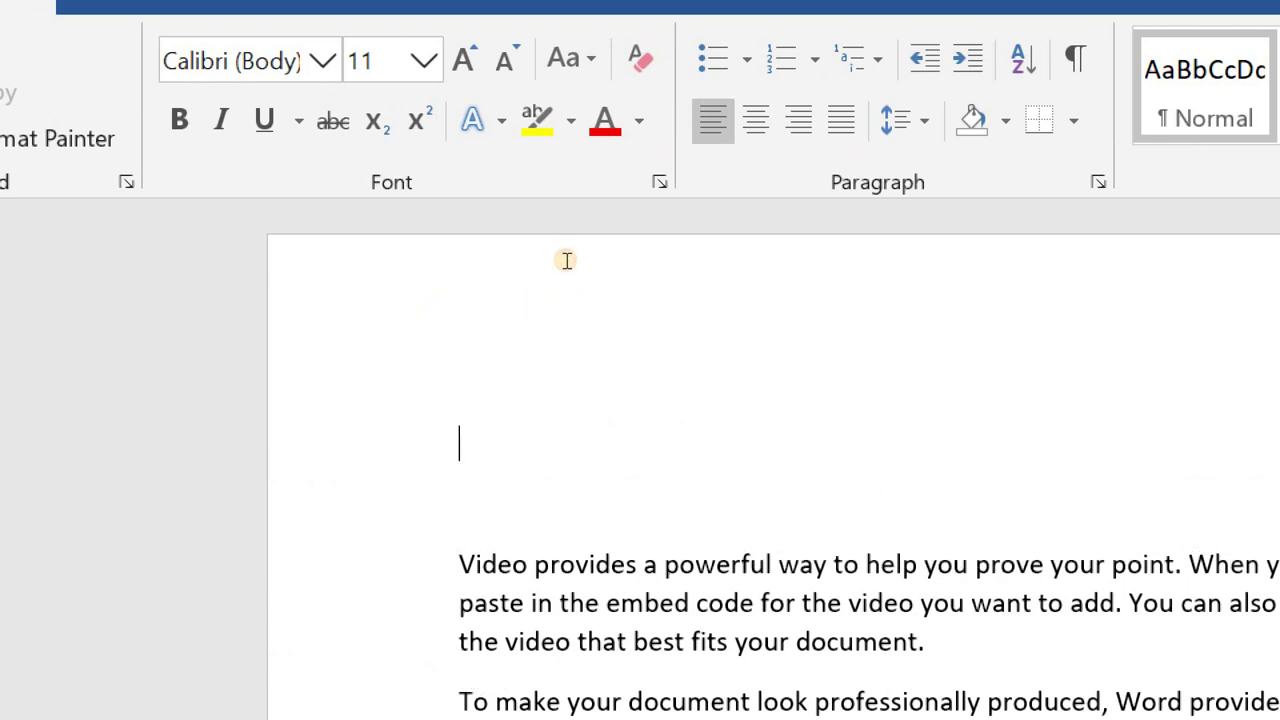
text(BU)
text(LLSEYE)
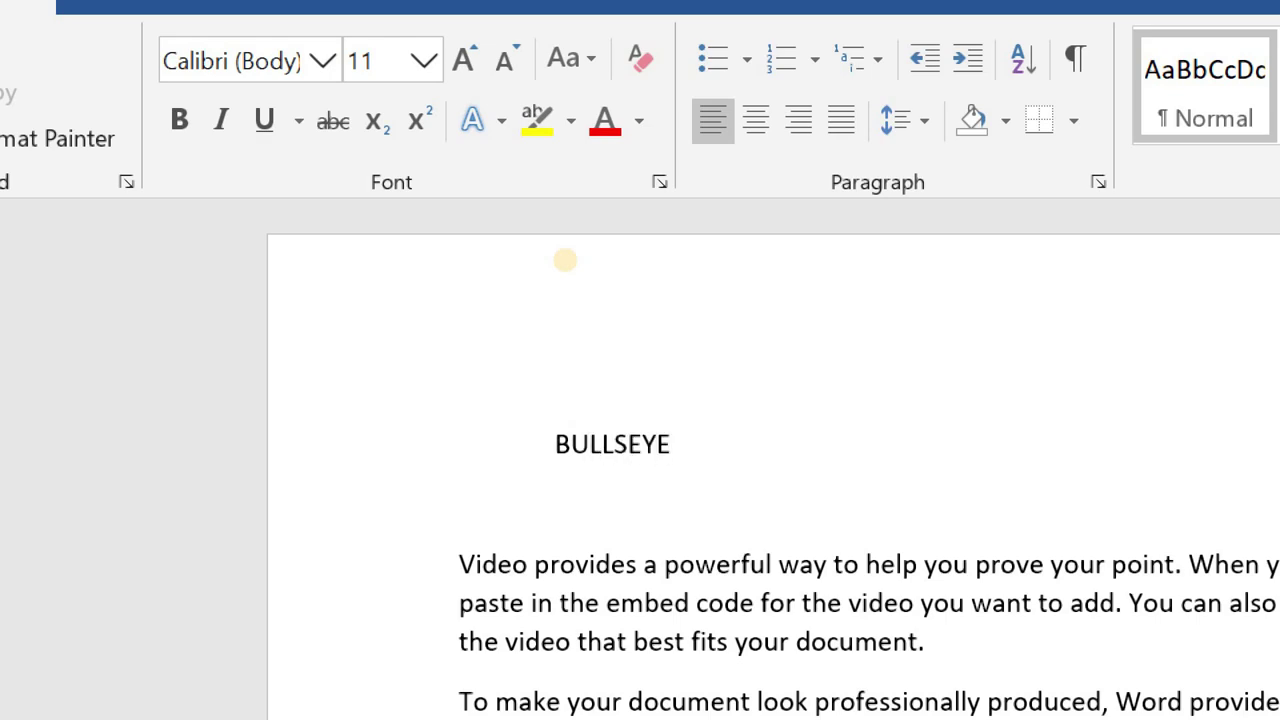
key(shift+Home)
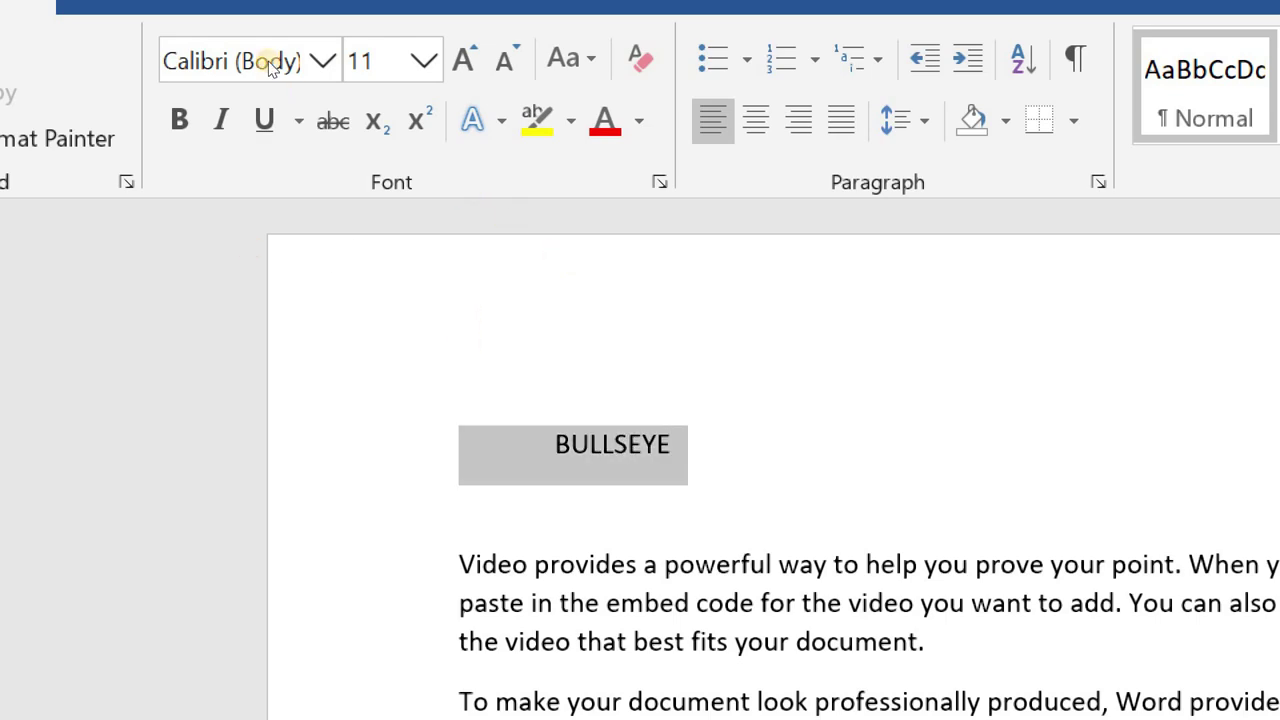
key(ctrl+shift+period)
key(ctrl+shift+period)
key(ctrl+shift+period)
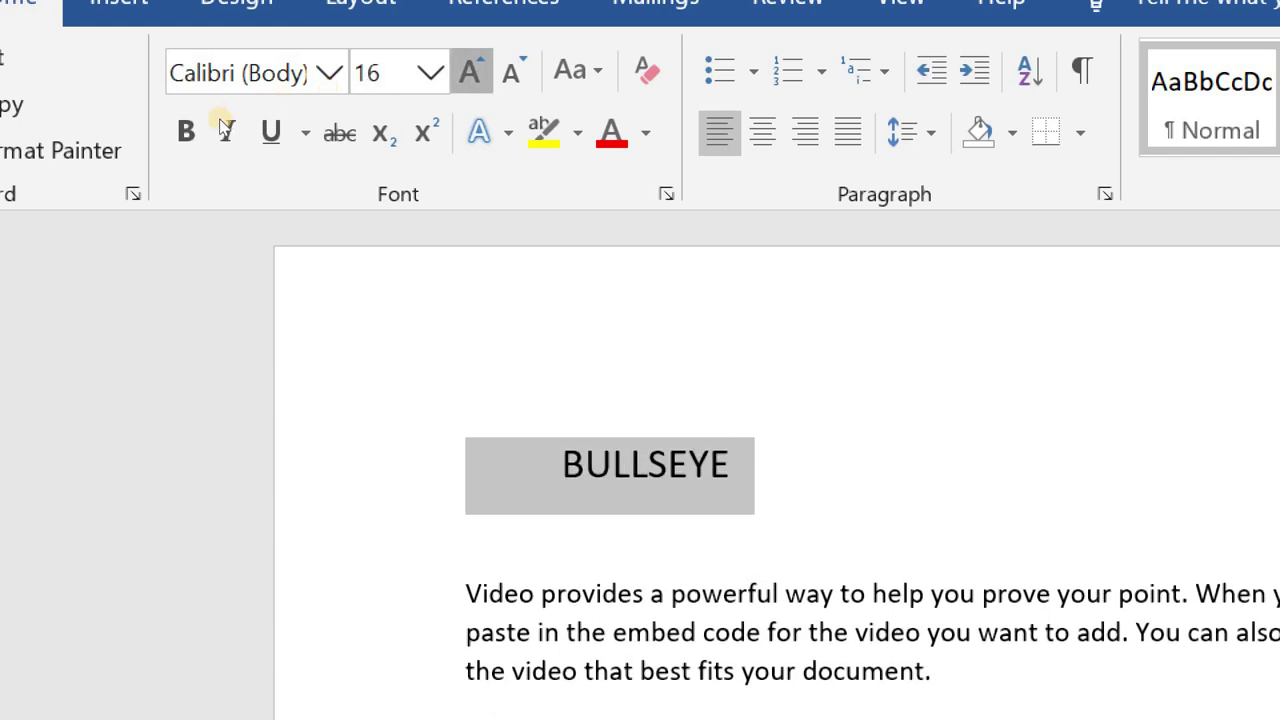
key(ctrl+shift+period)
click(186, 131)
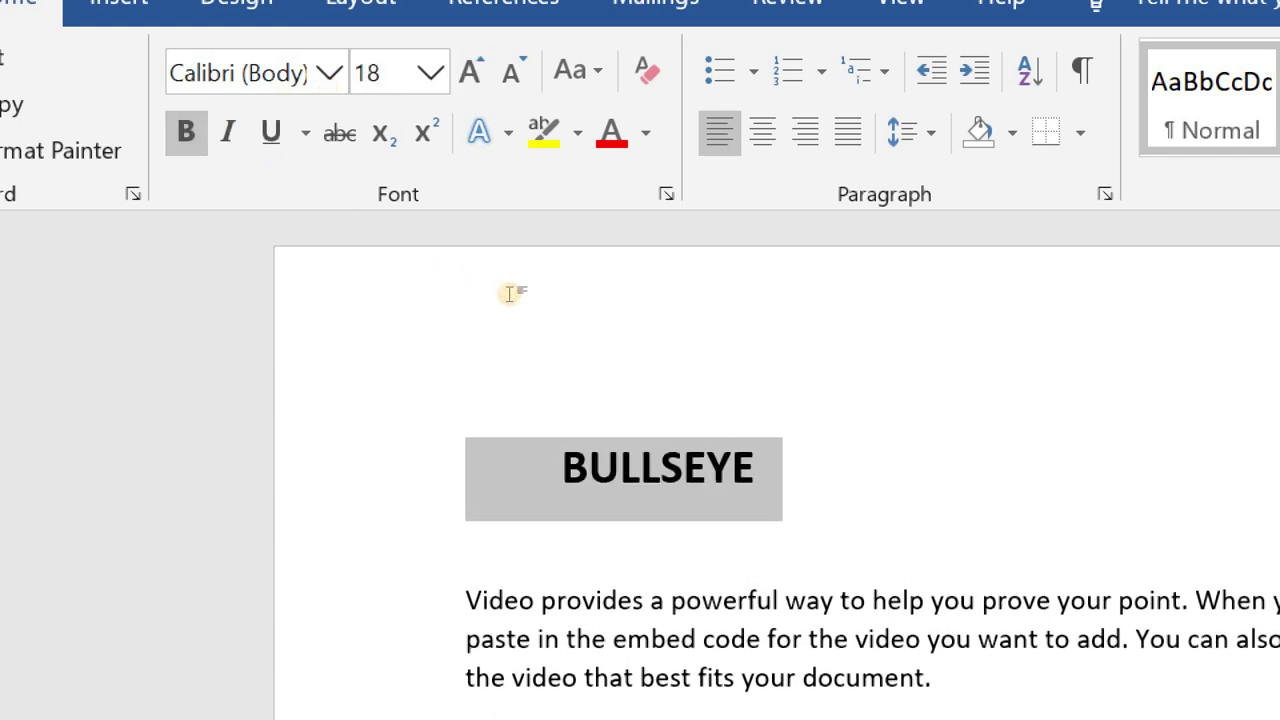
key(End)
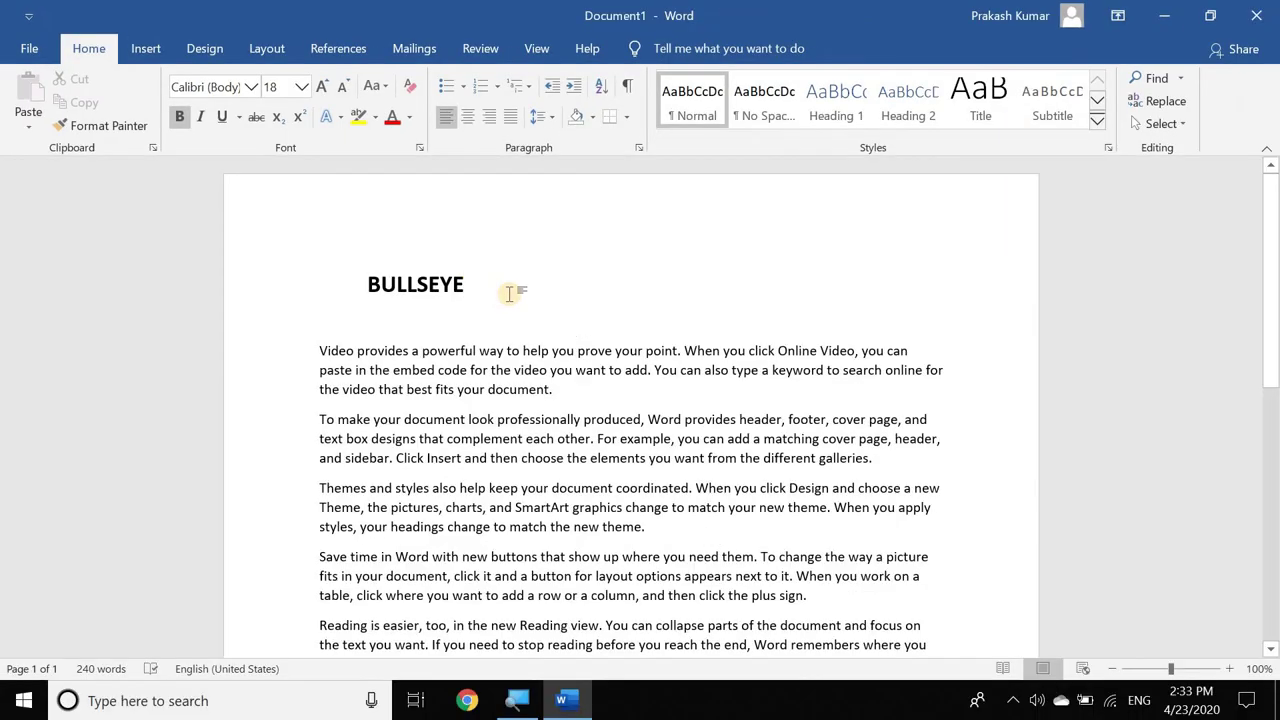
scroll(510, 294, down, 4)
scroll(510, 294, up, 4)
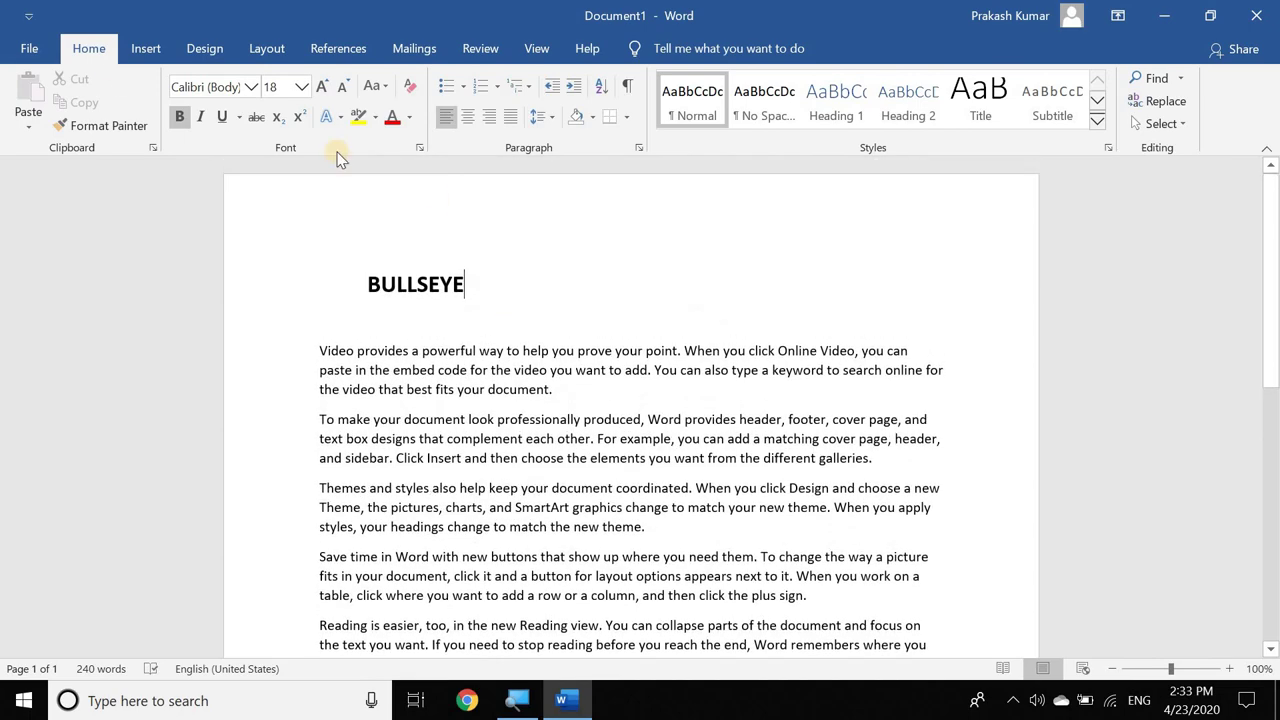
Save a copy to the Desktop as 'BULLSEYE EDUVENTRES', then close Word.
click(20, 48)
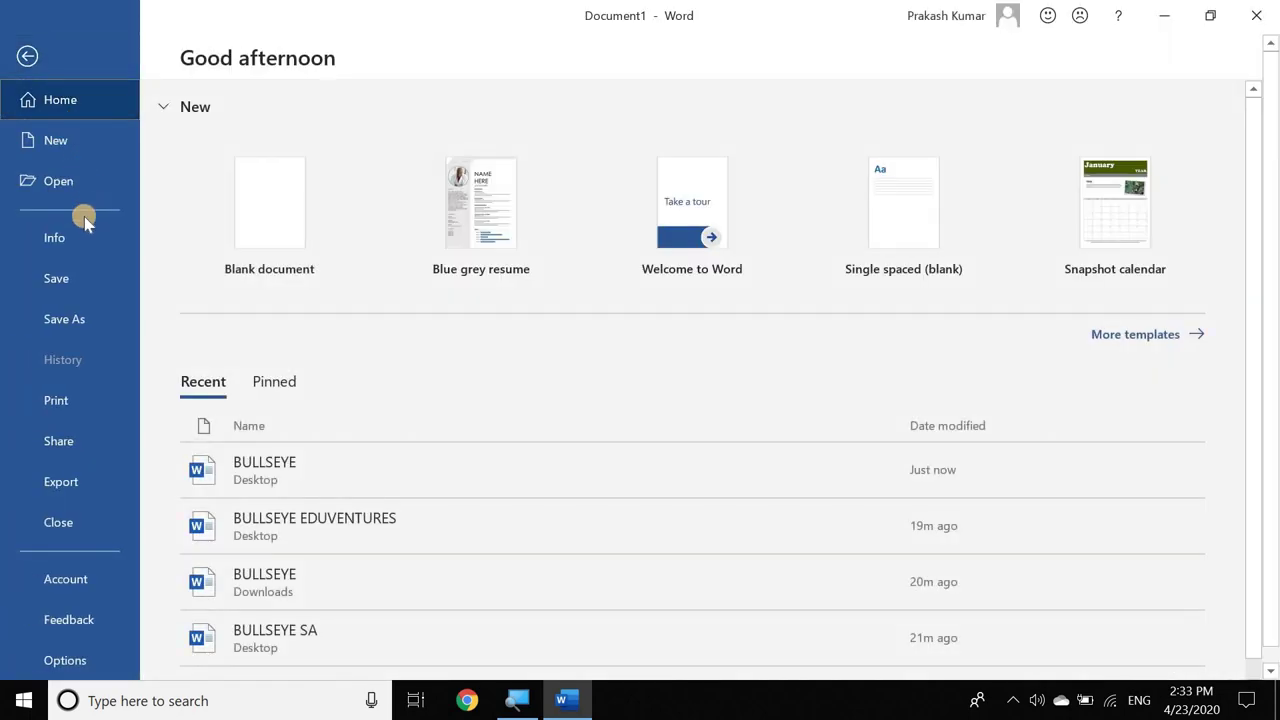
click(77, 280)
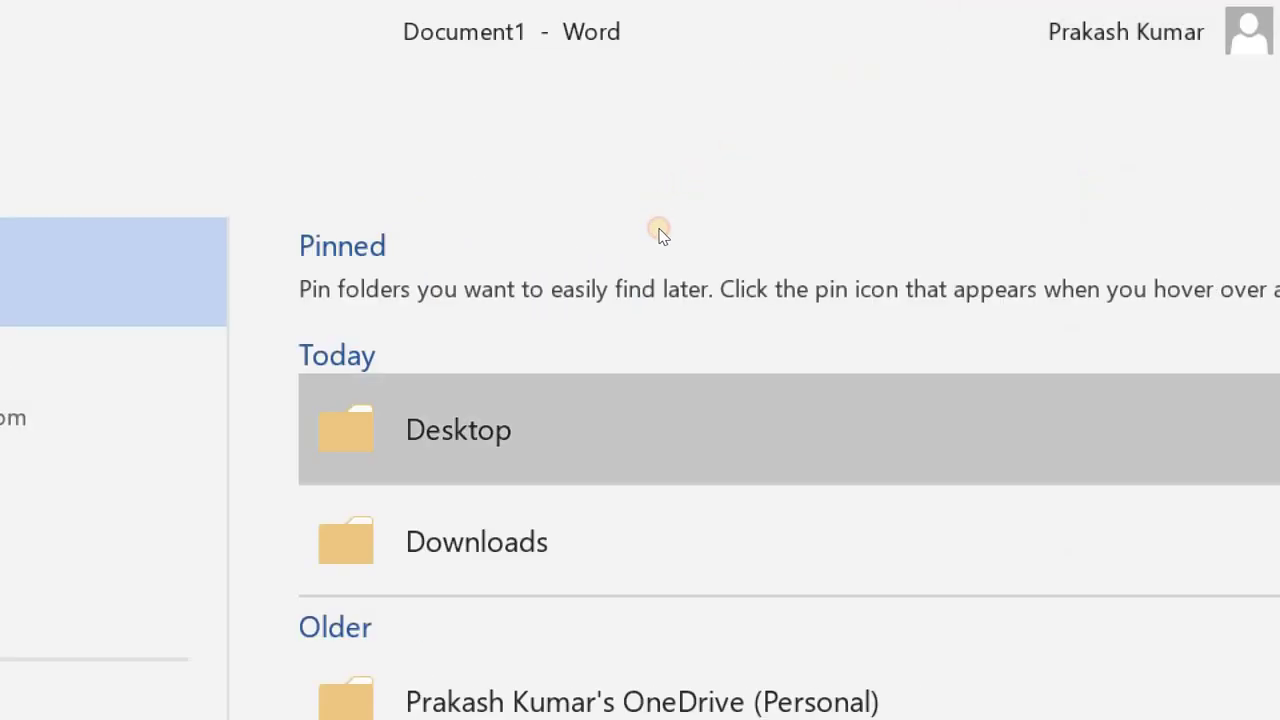
click(1200, 110)
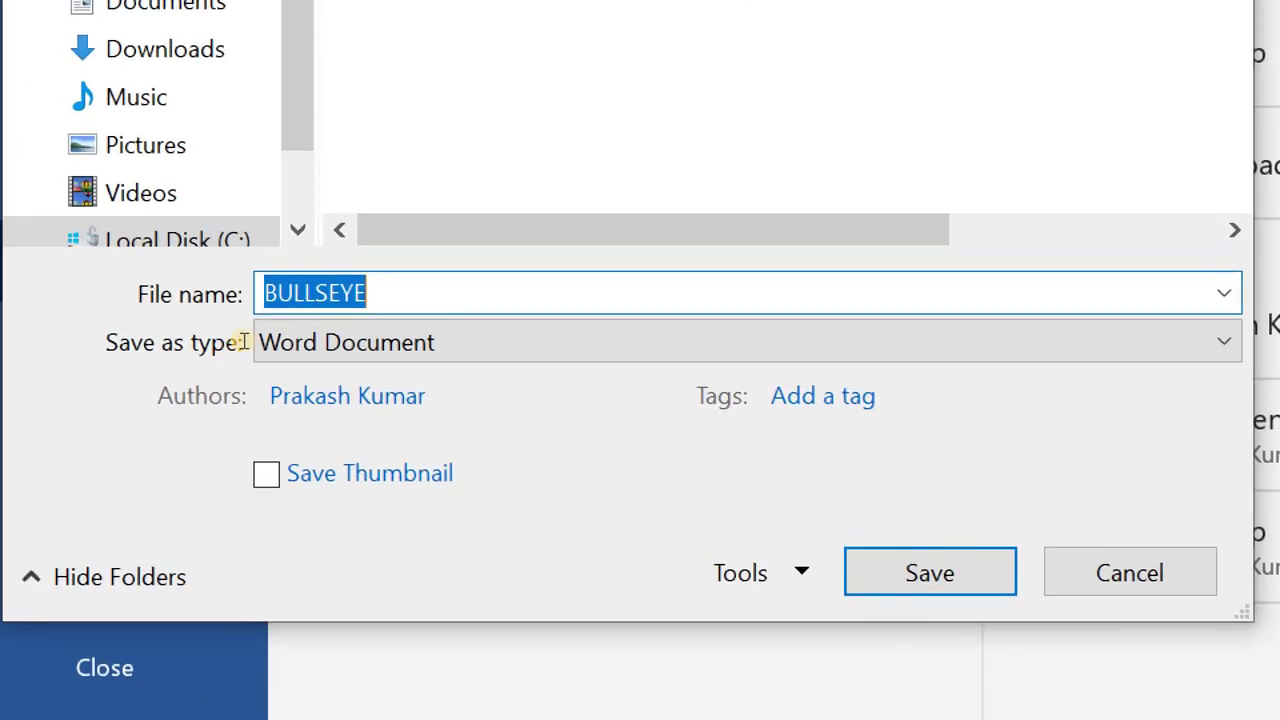
key(End)
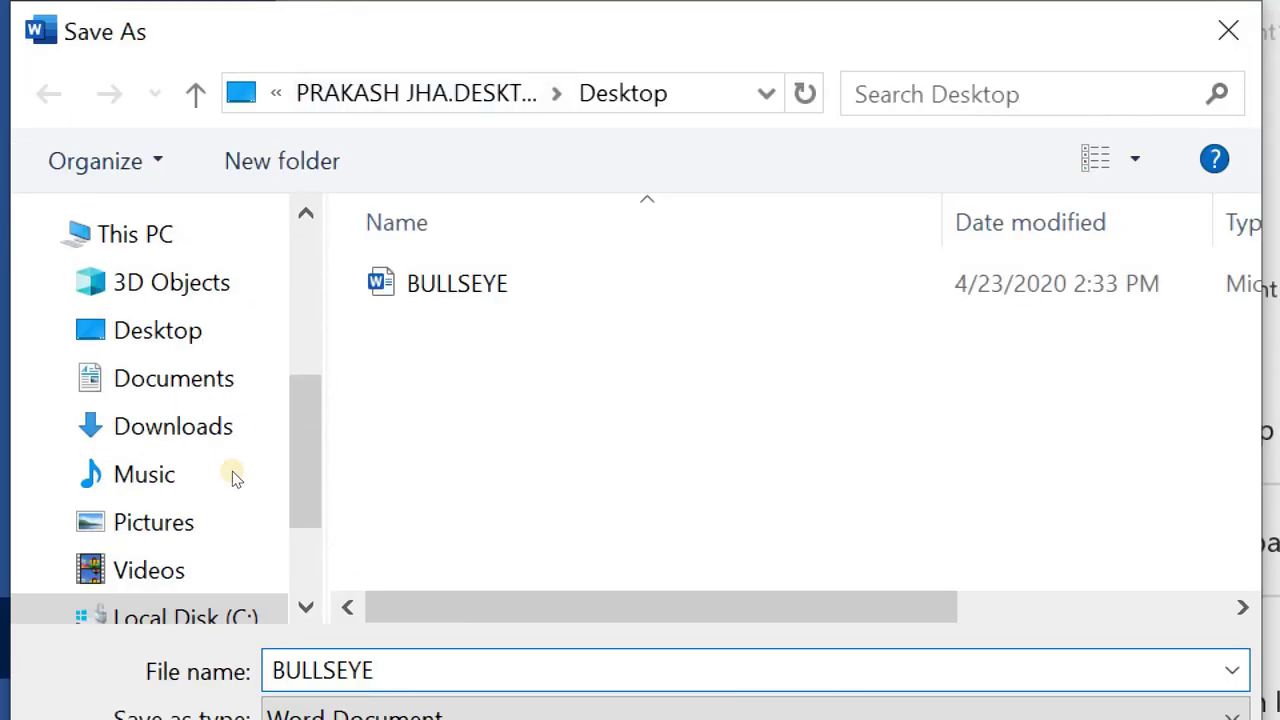
text(E)
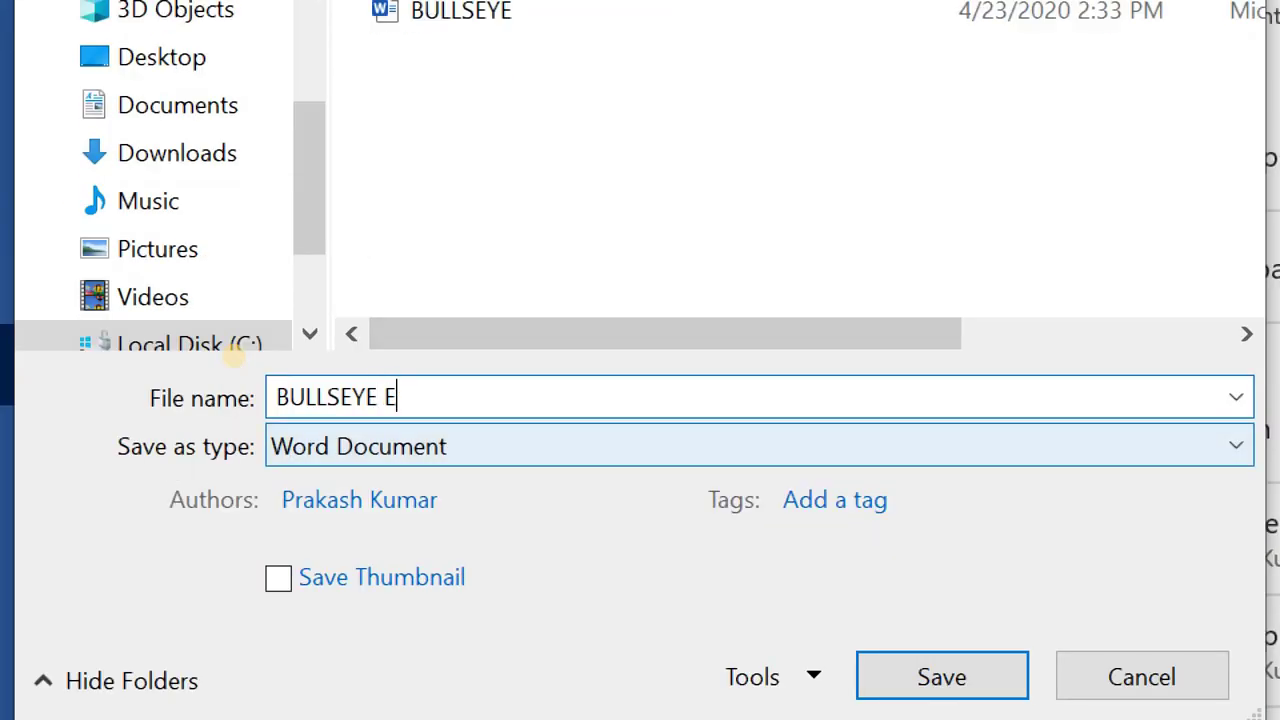
text(DUVENT)
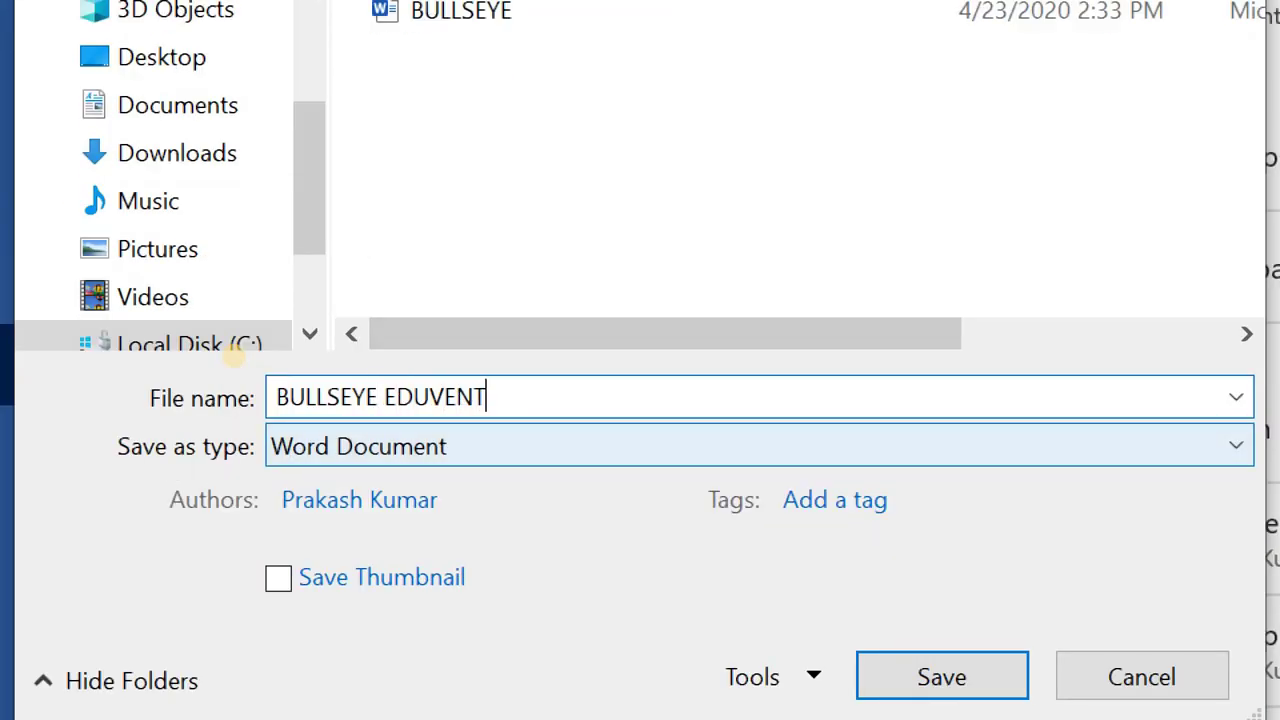
text(RES)
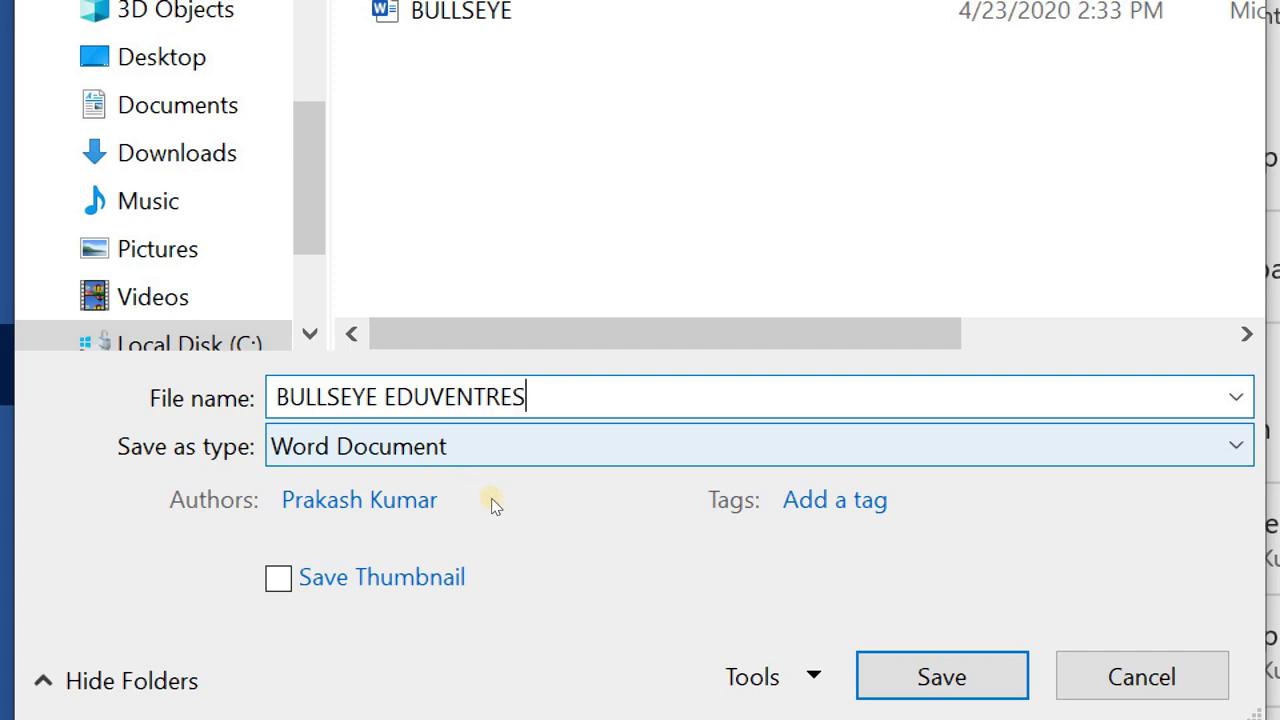
key(Return)
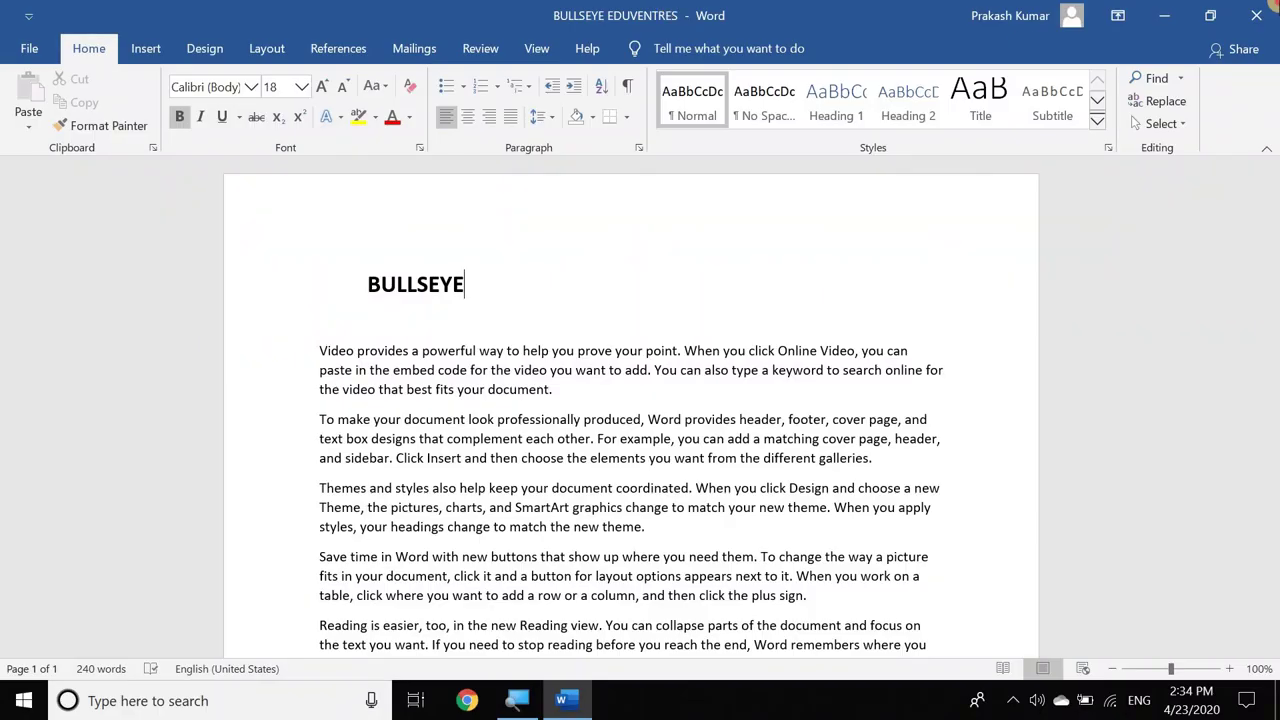
click(1268, 8)
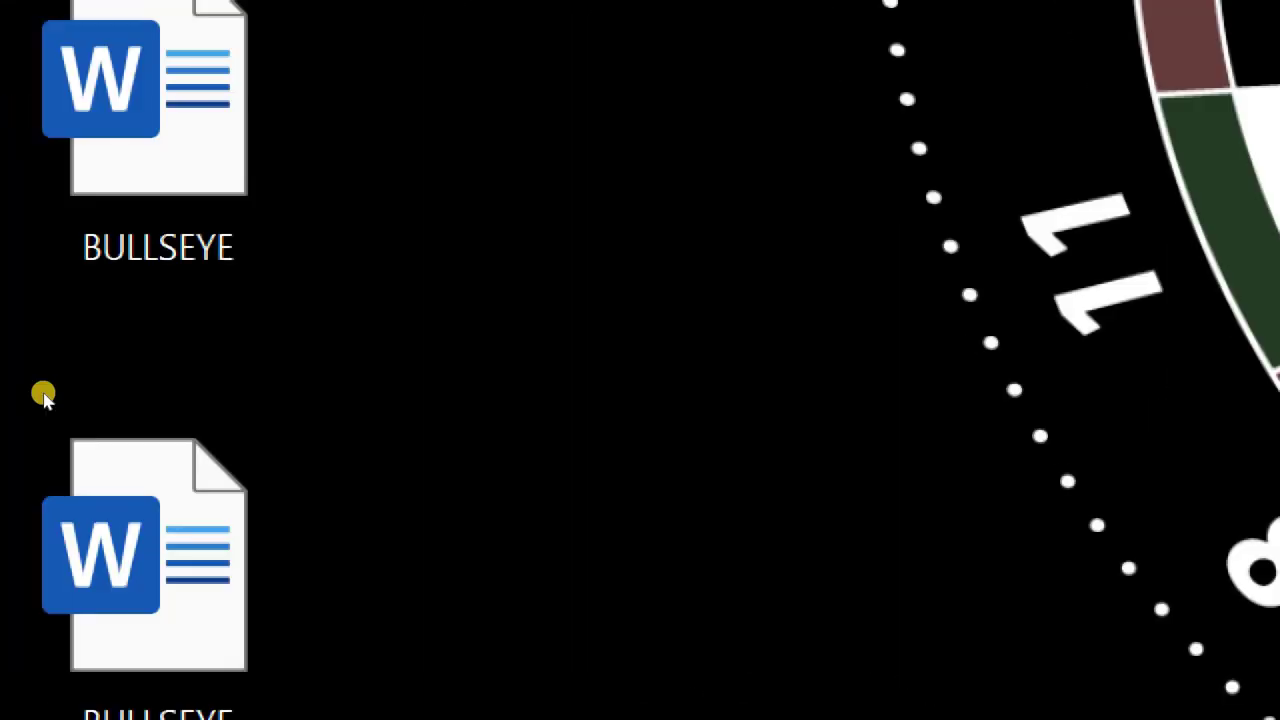
Open the BULLSEYE EDUVENTRES desktop icon in a full-screen Word window and scroll down.
click(55, 578)
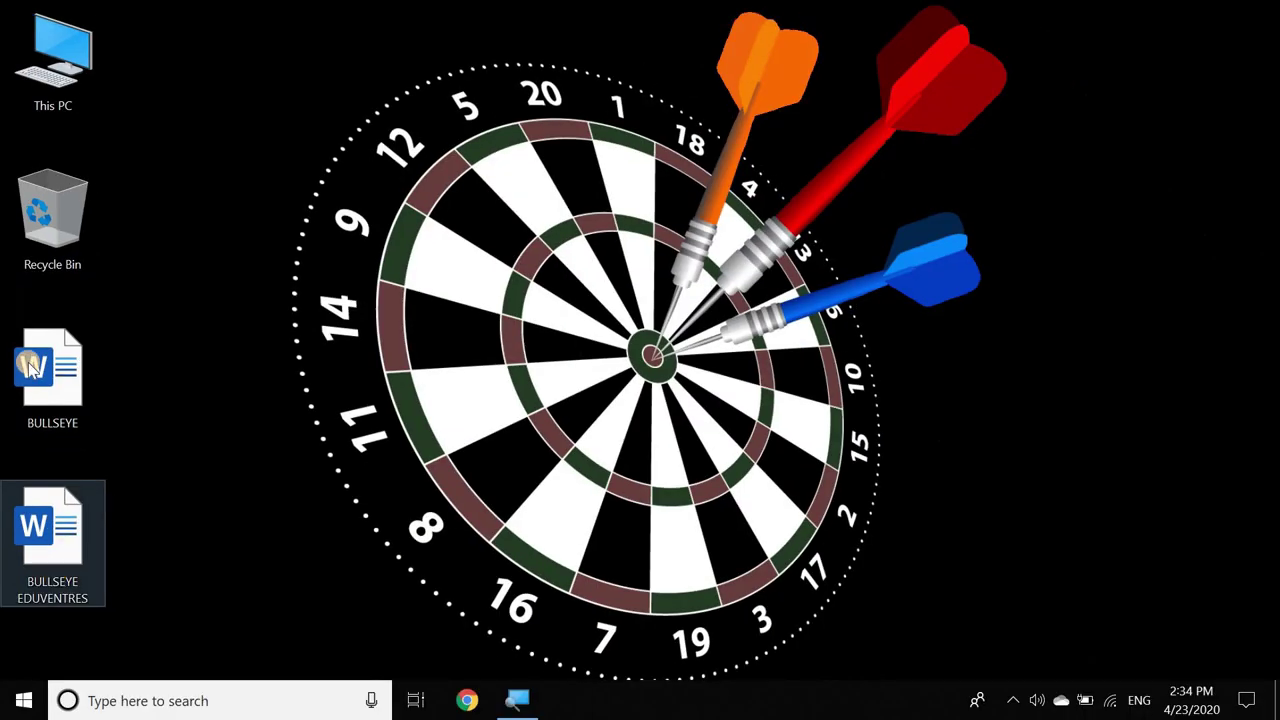
click(30, 370)
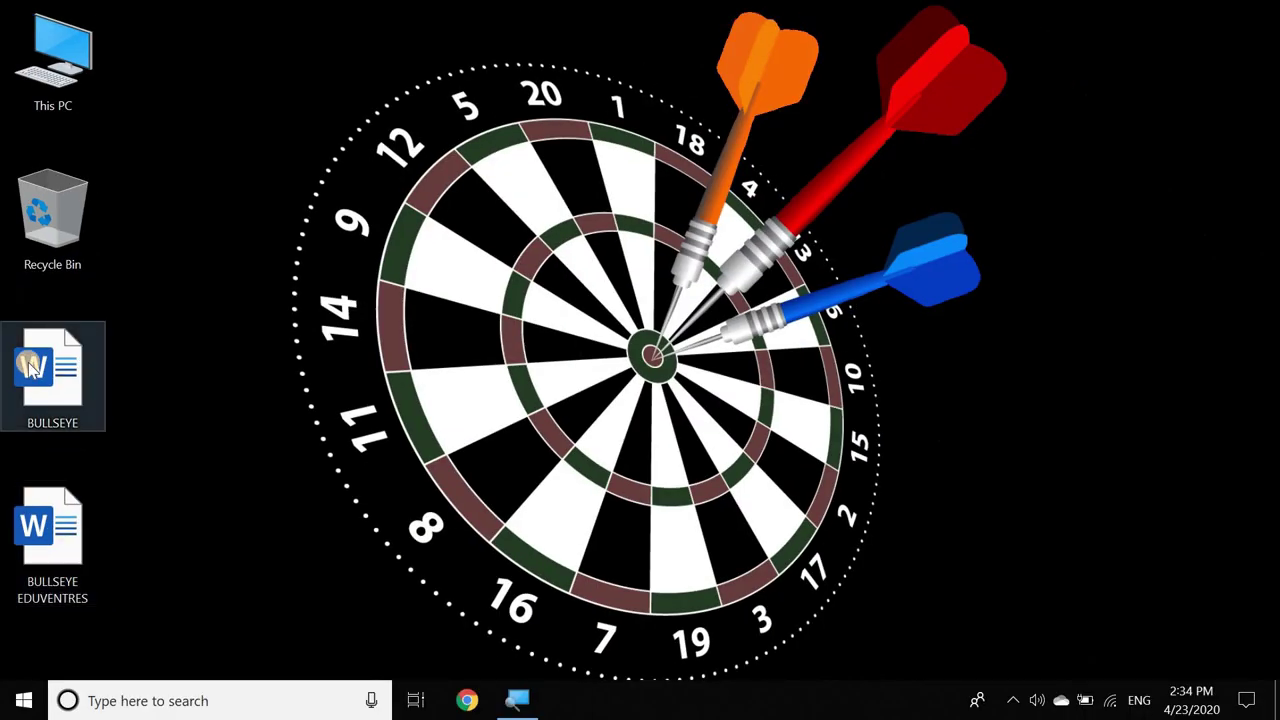
double_click(83, 566)
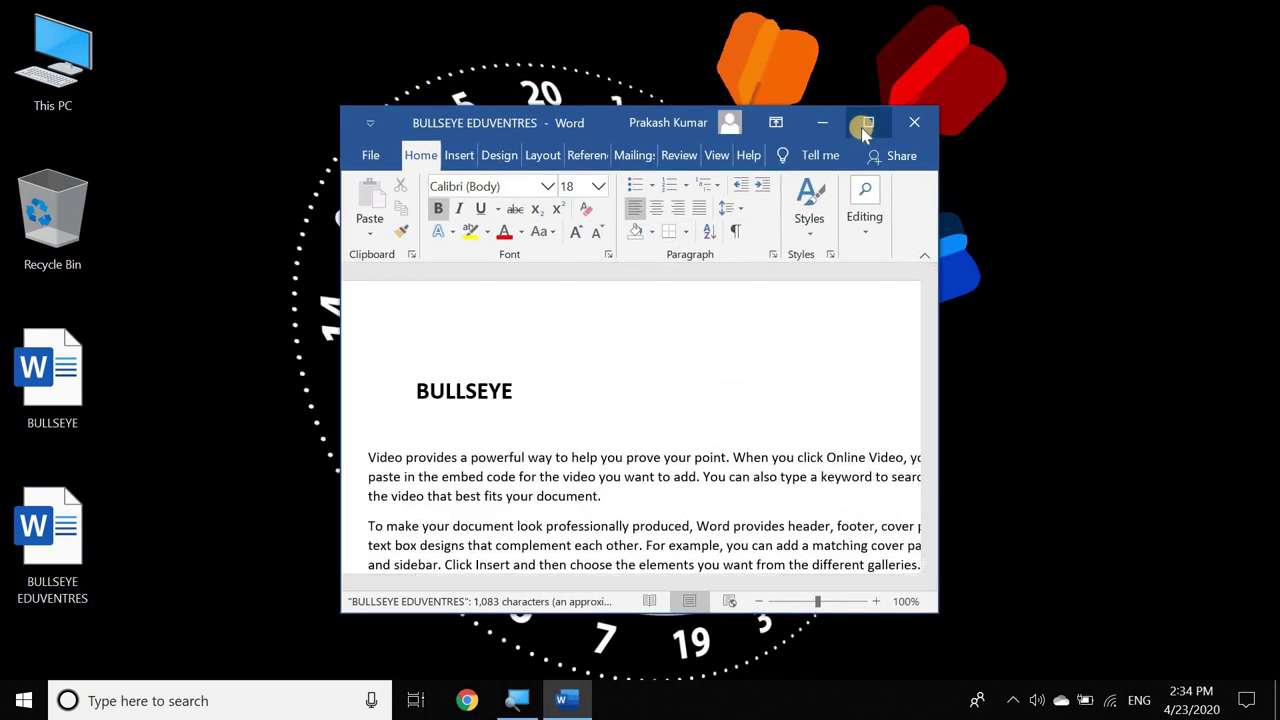
click(867, 123)
scroll(616, 451, down, 5)
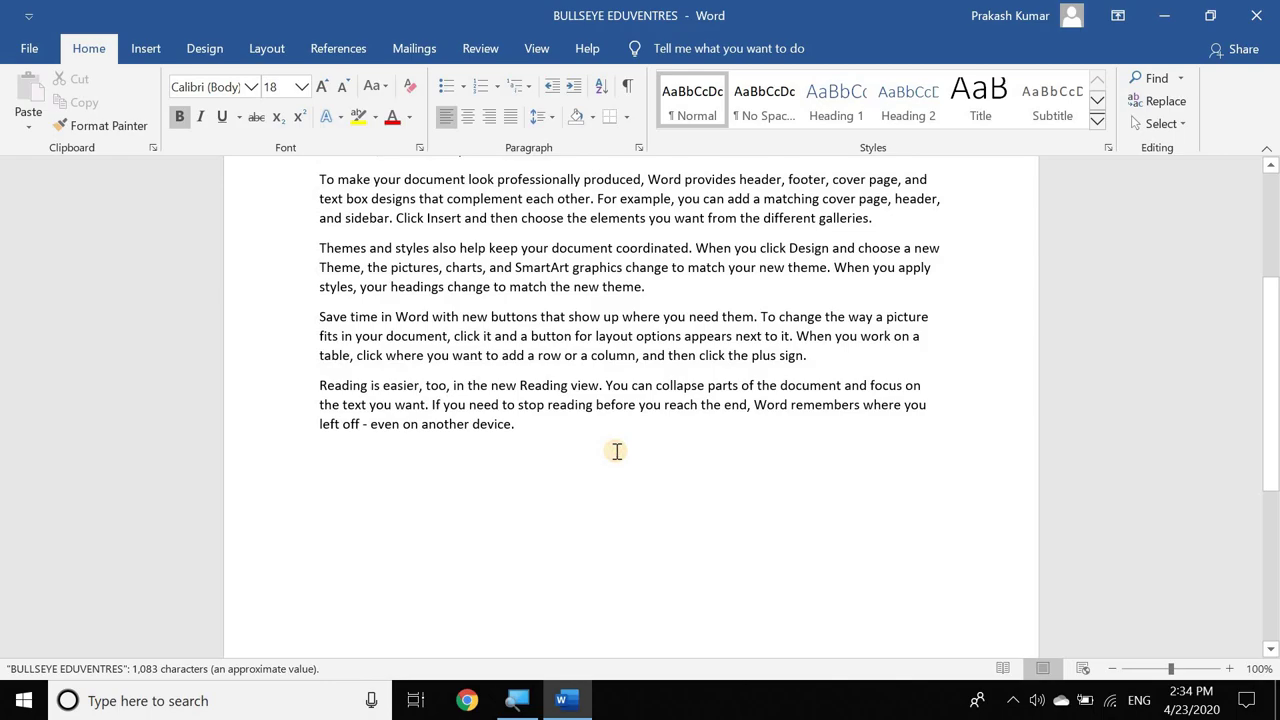
Add five more =RAND() sample paragraphs below the last one, reaching 479 words.
click(616, 451)
text(=R)
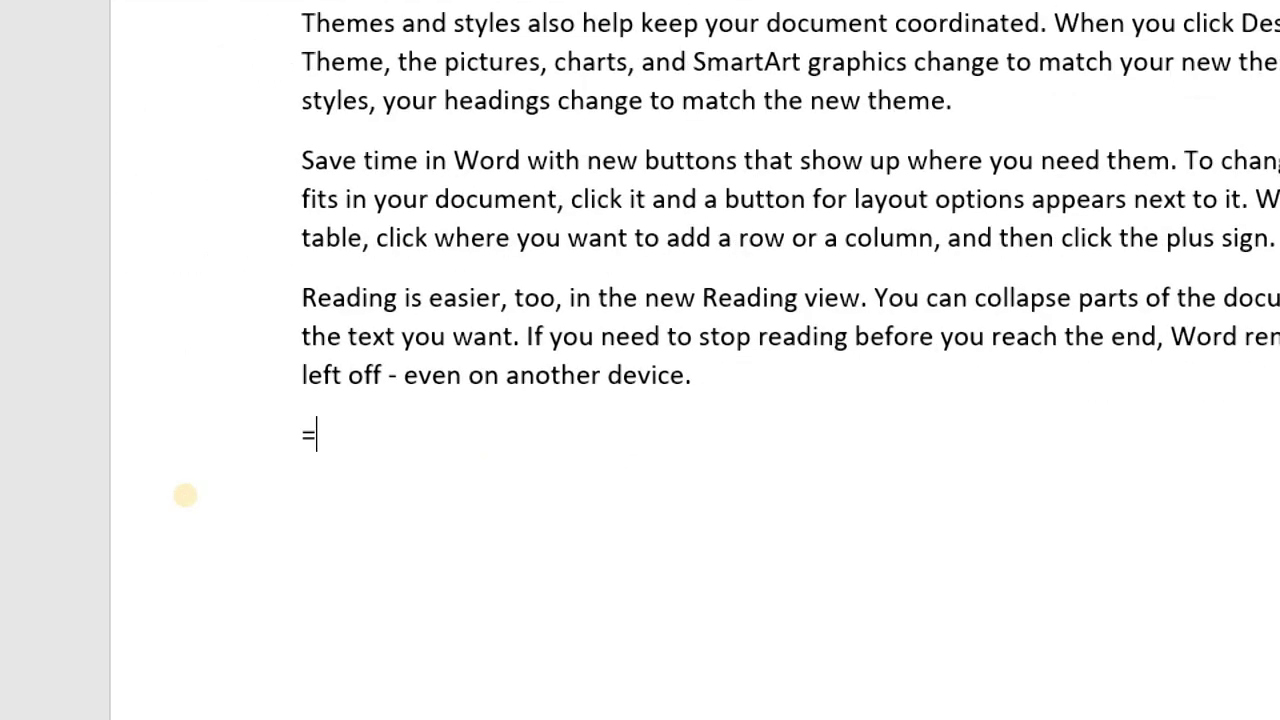
text(AND()
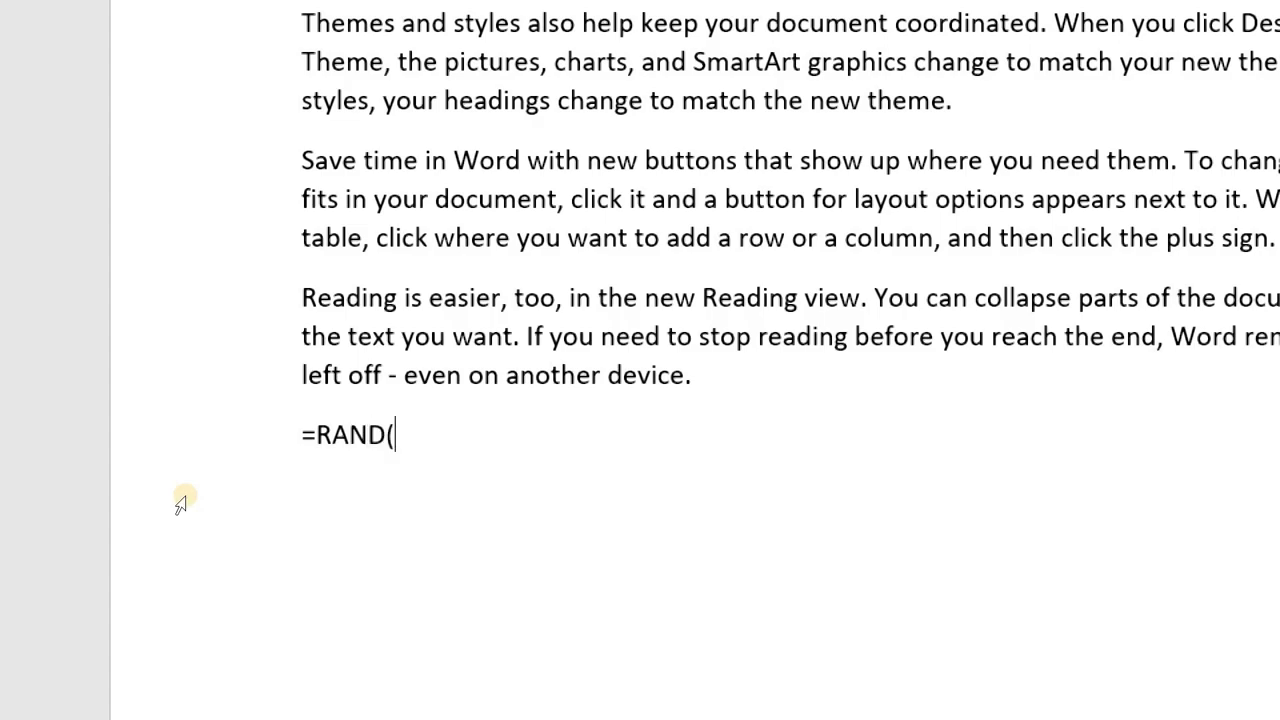
text())
key(Return)
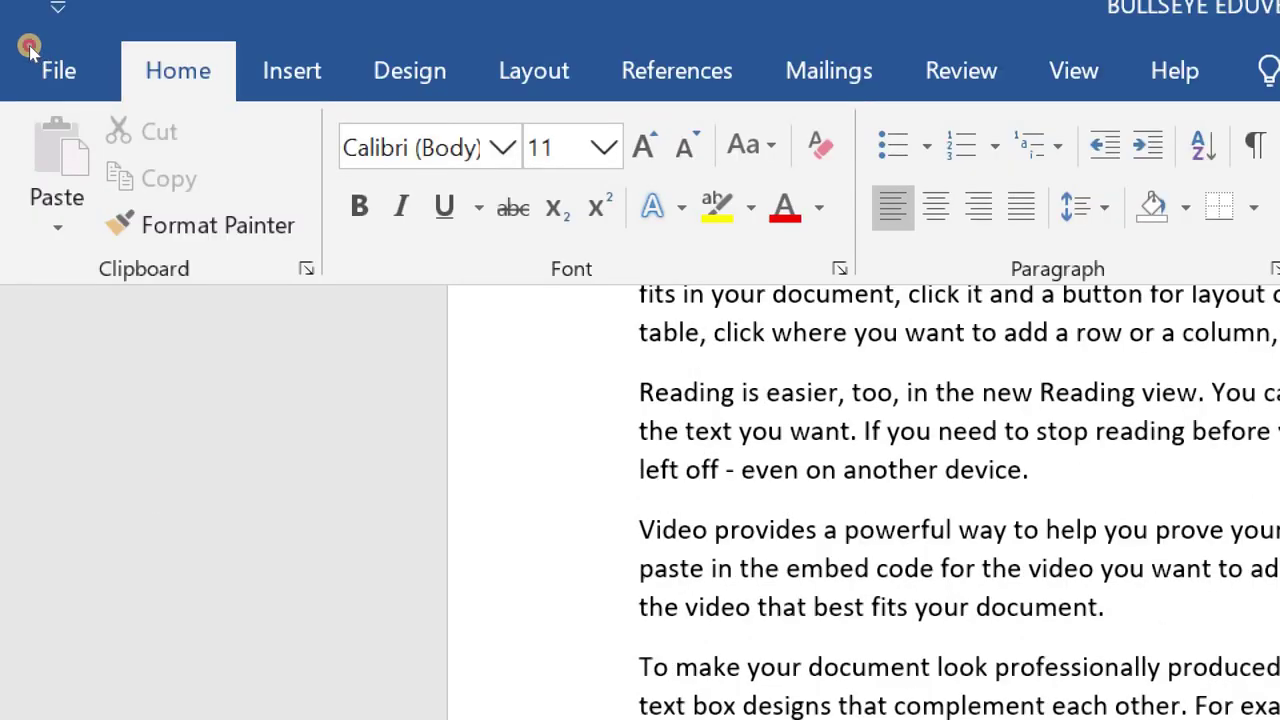
Close and reopen BULLSEYE EDUVENTRES full screen, then scroll to the end of its 479 words.
click(22, 44)
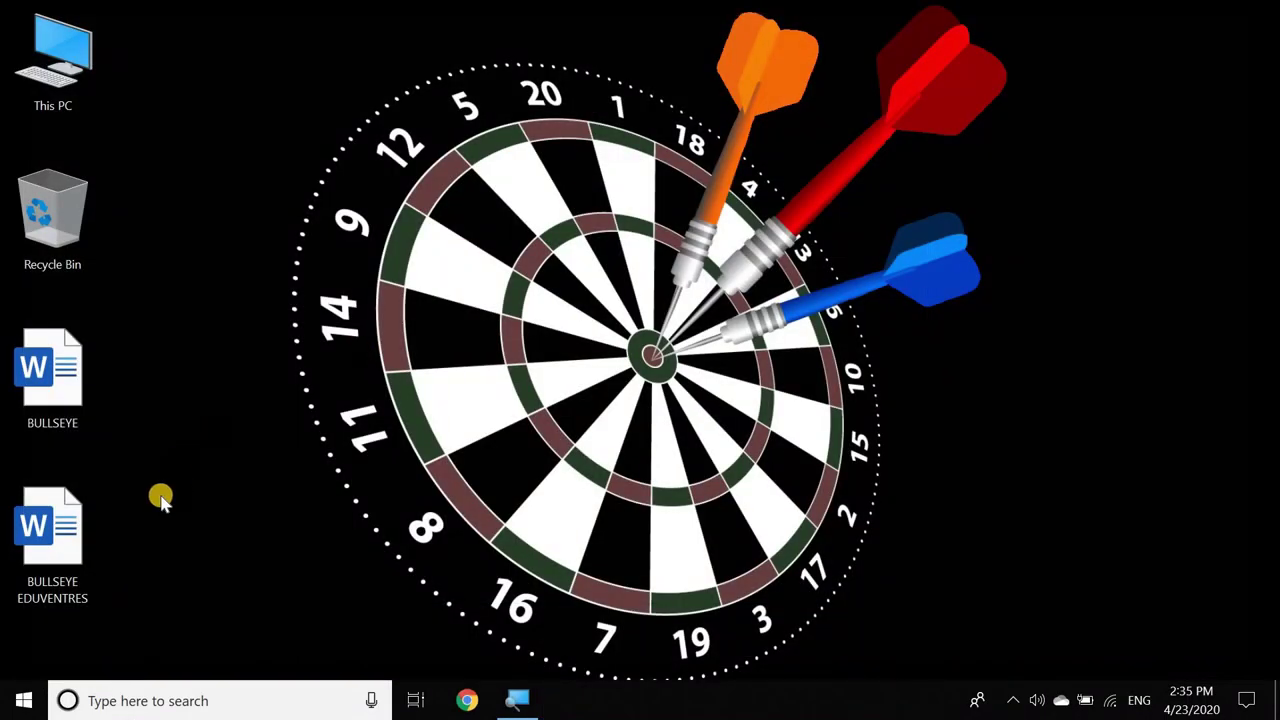
click(22, 580)
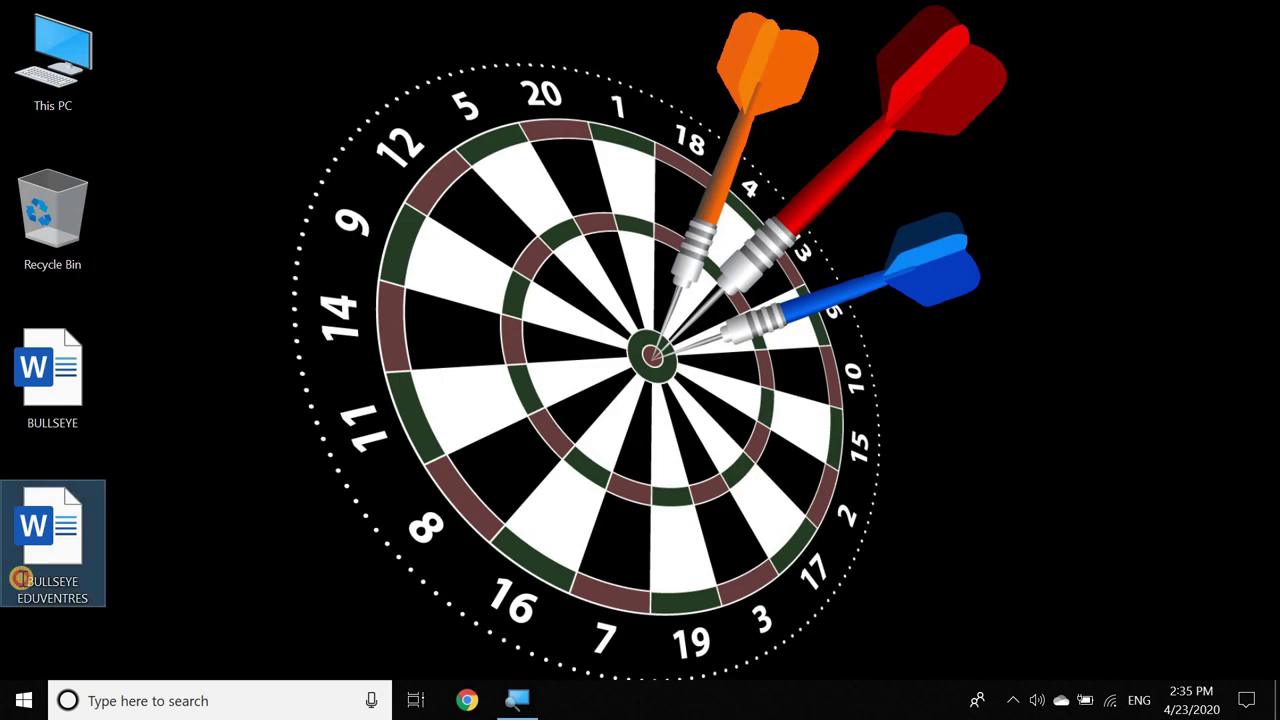
double_click(48, 537)
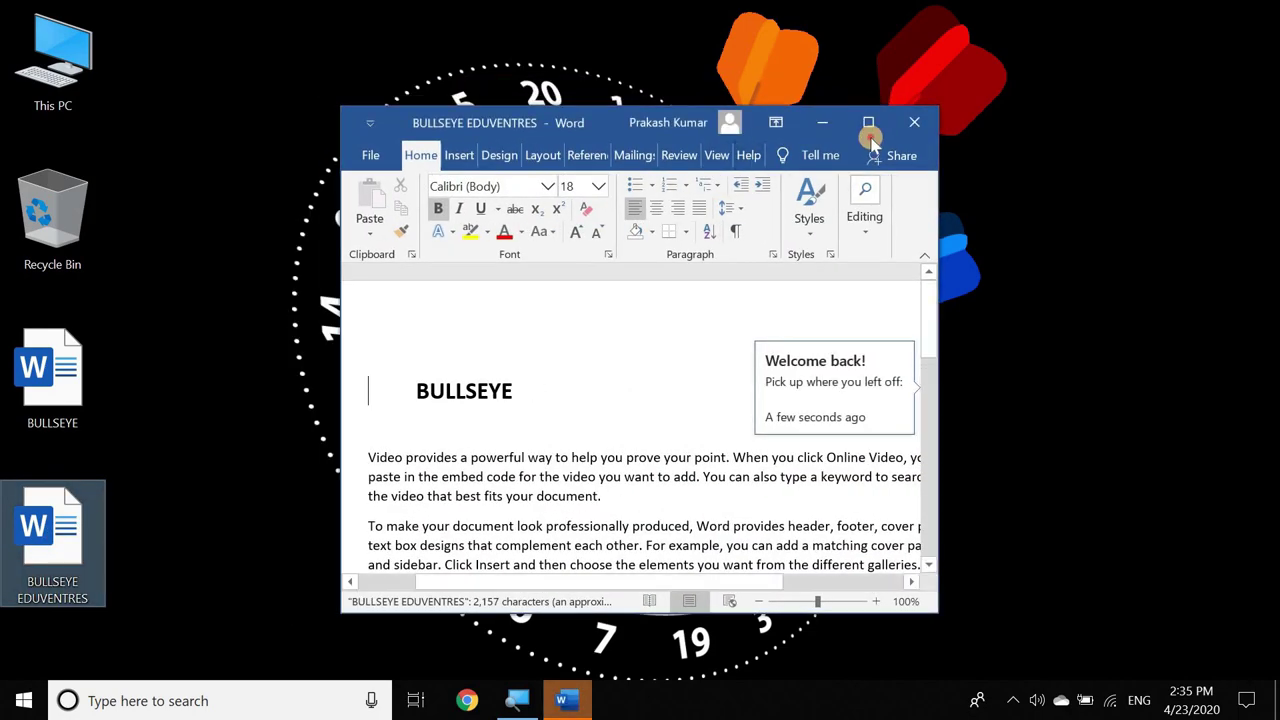
click(868, 122)
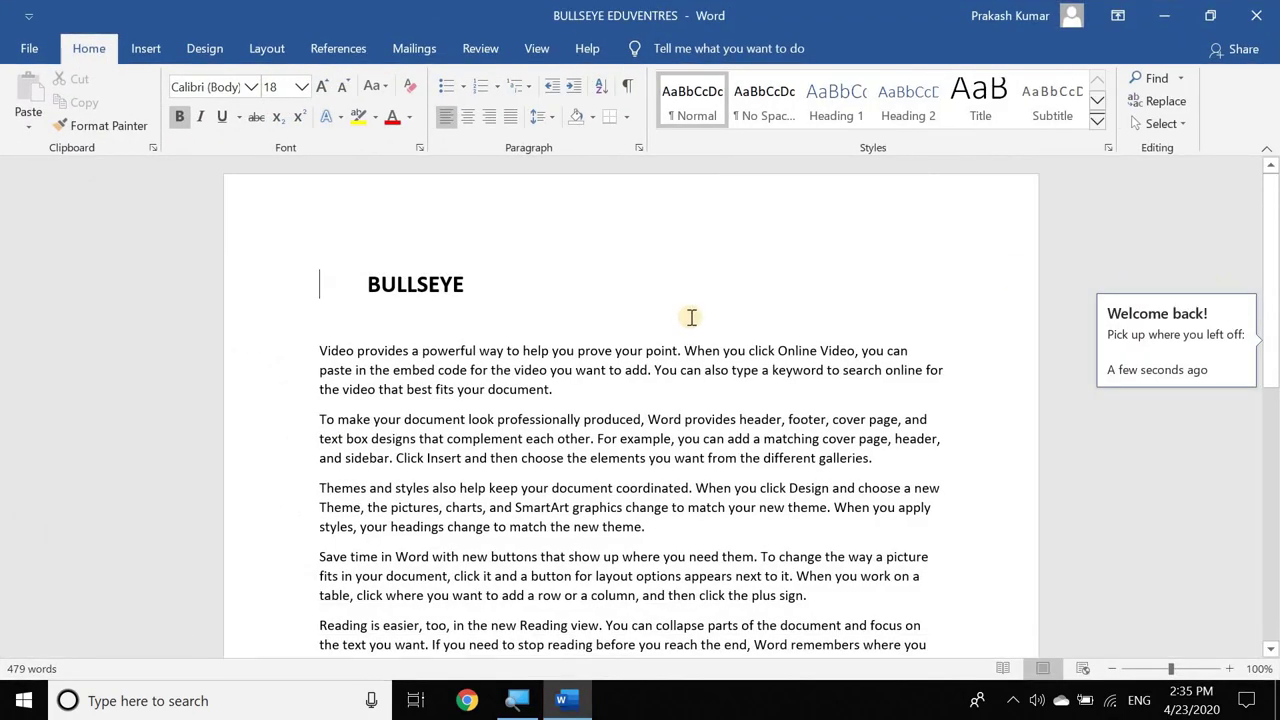
scroll(362, 349, down, 4)
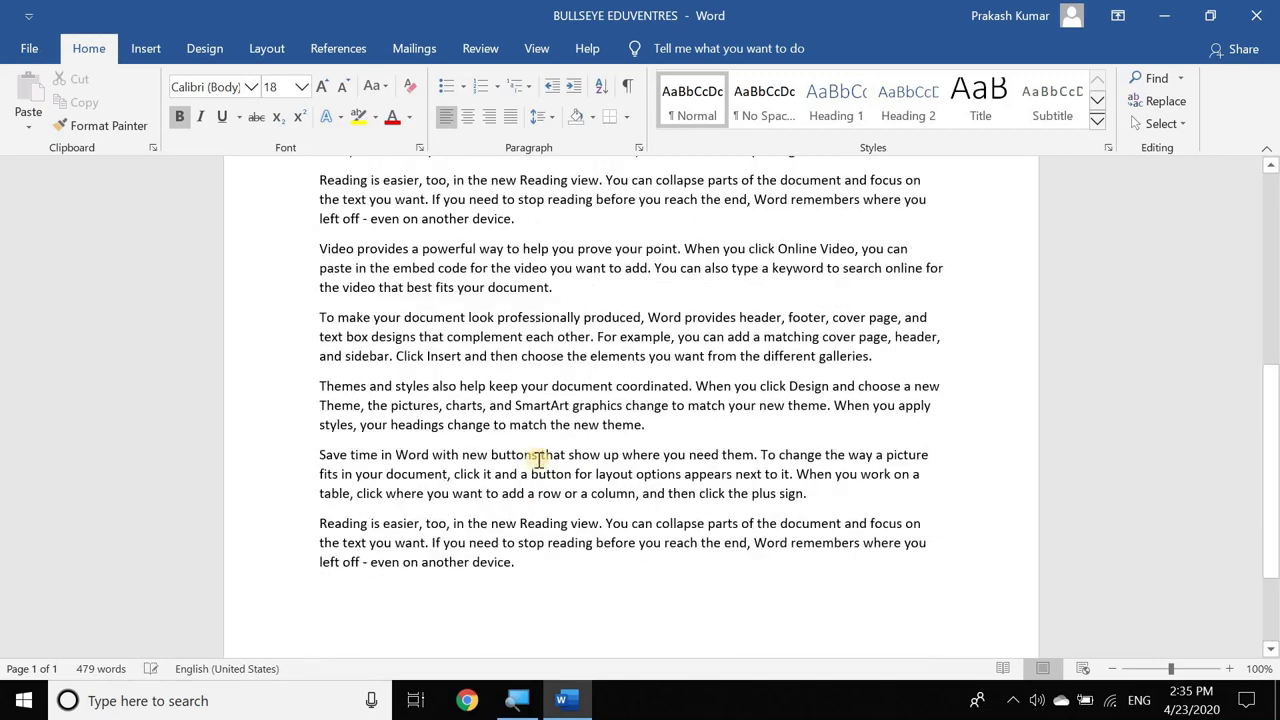
scroll(539, 459, down, 3)
click(539, 427)
Type 'BULLSEYE EDUVENTURES' on a new final line and enlarge it to 20 point.
key(Return)
key(Return)
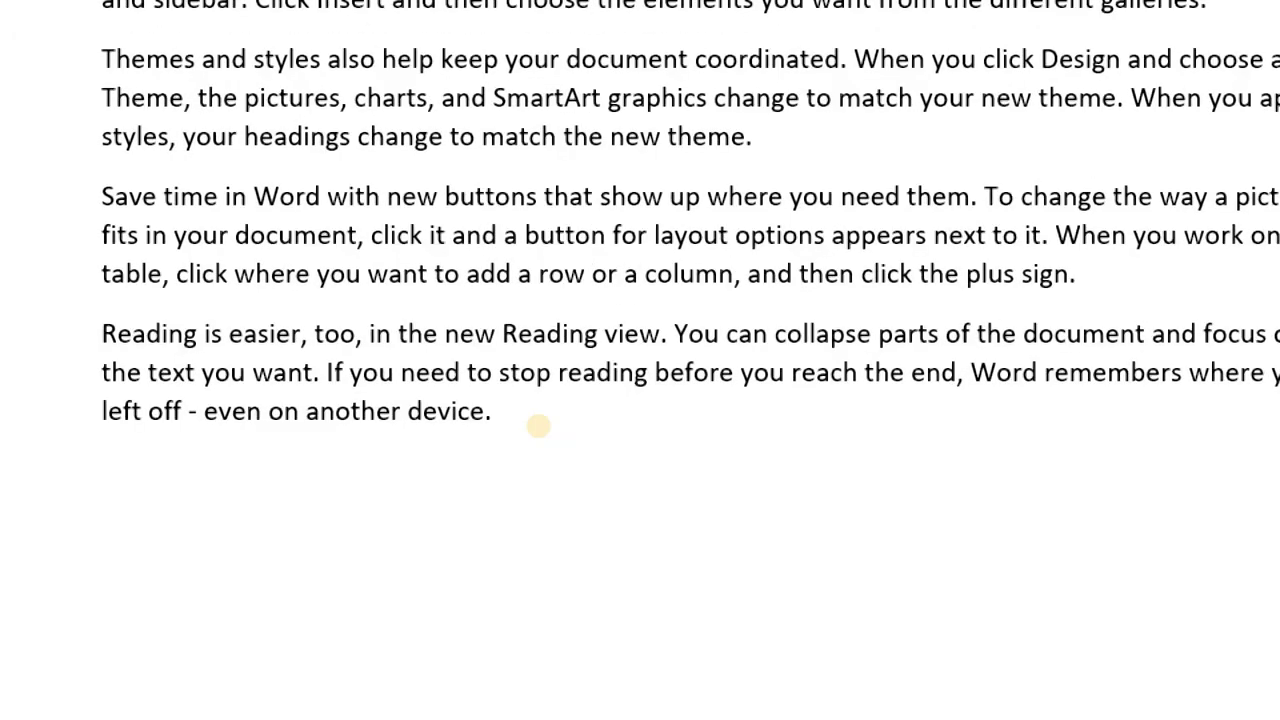
text(BULLSE)
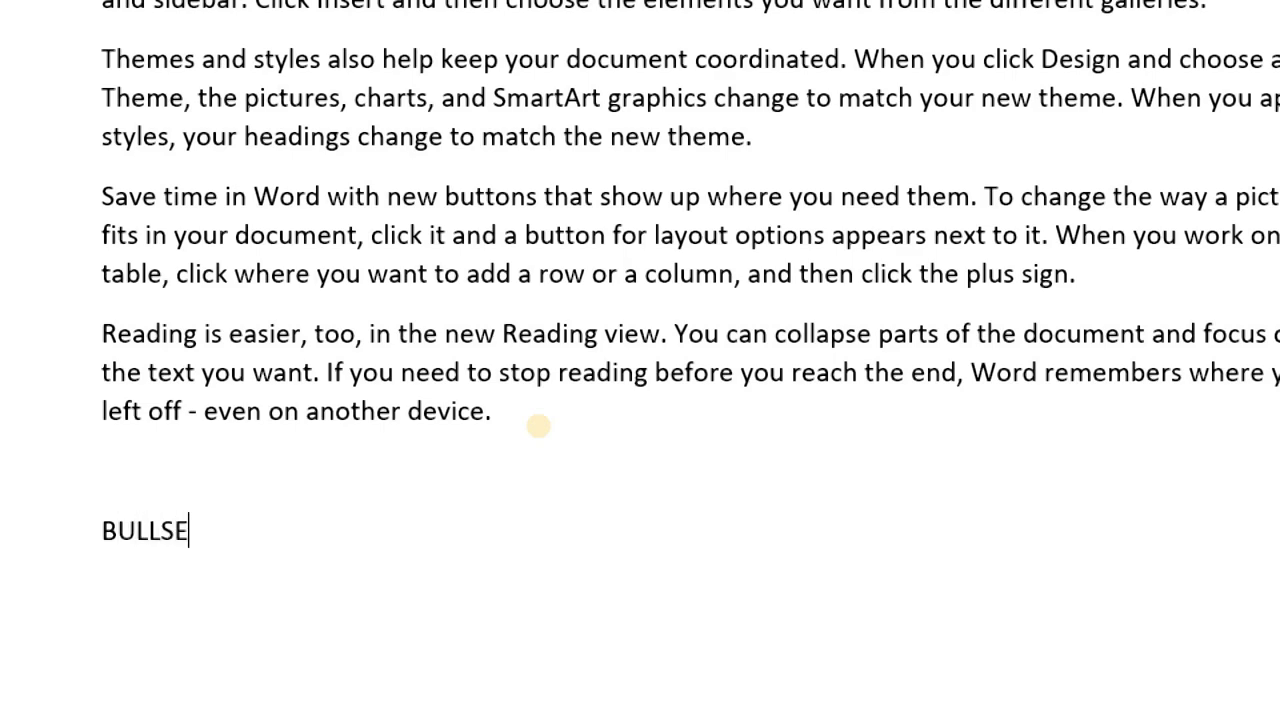
text(YE EDUV)
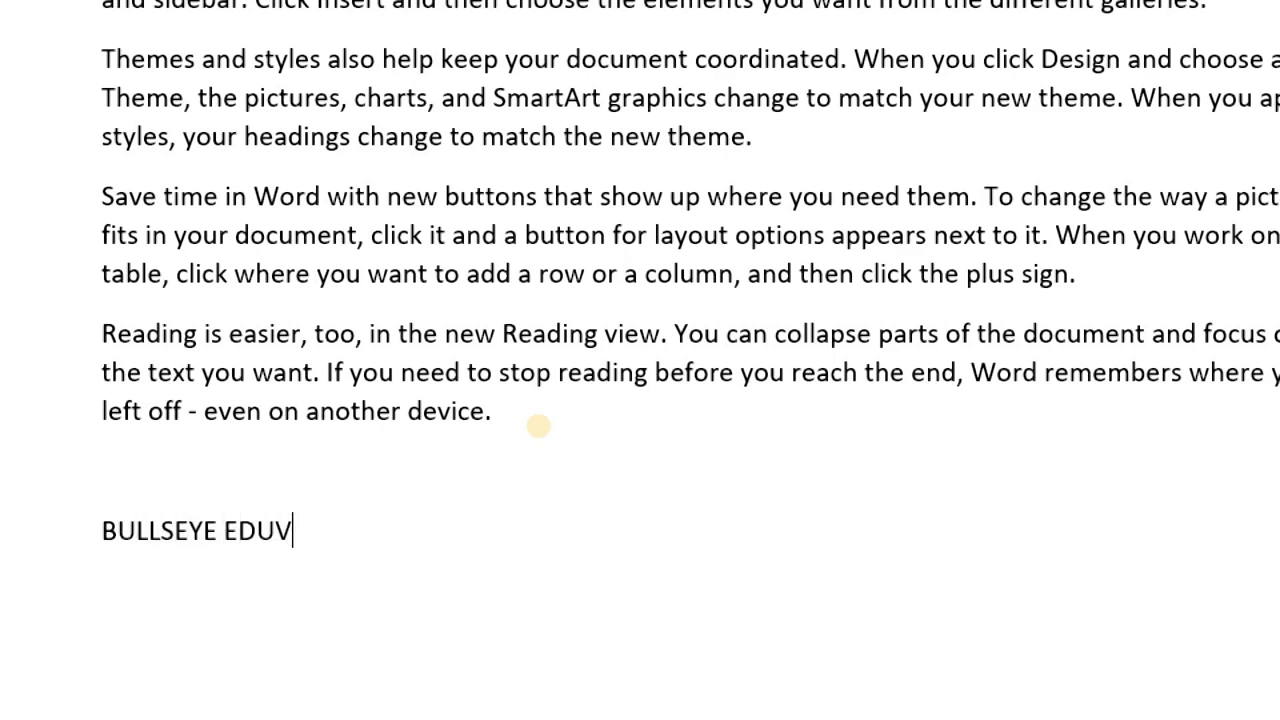
text(ENTURES)
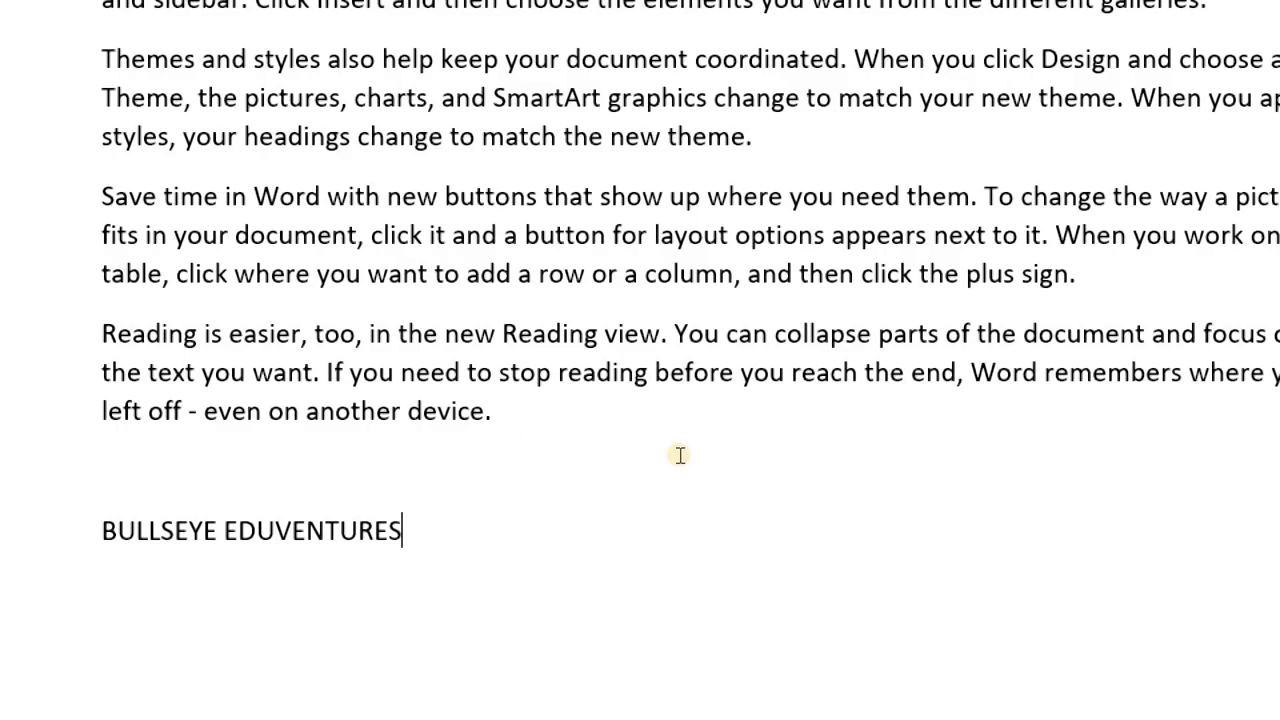
triple_click(271, 530)
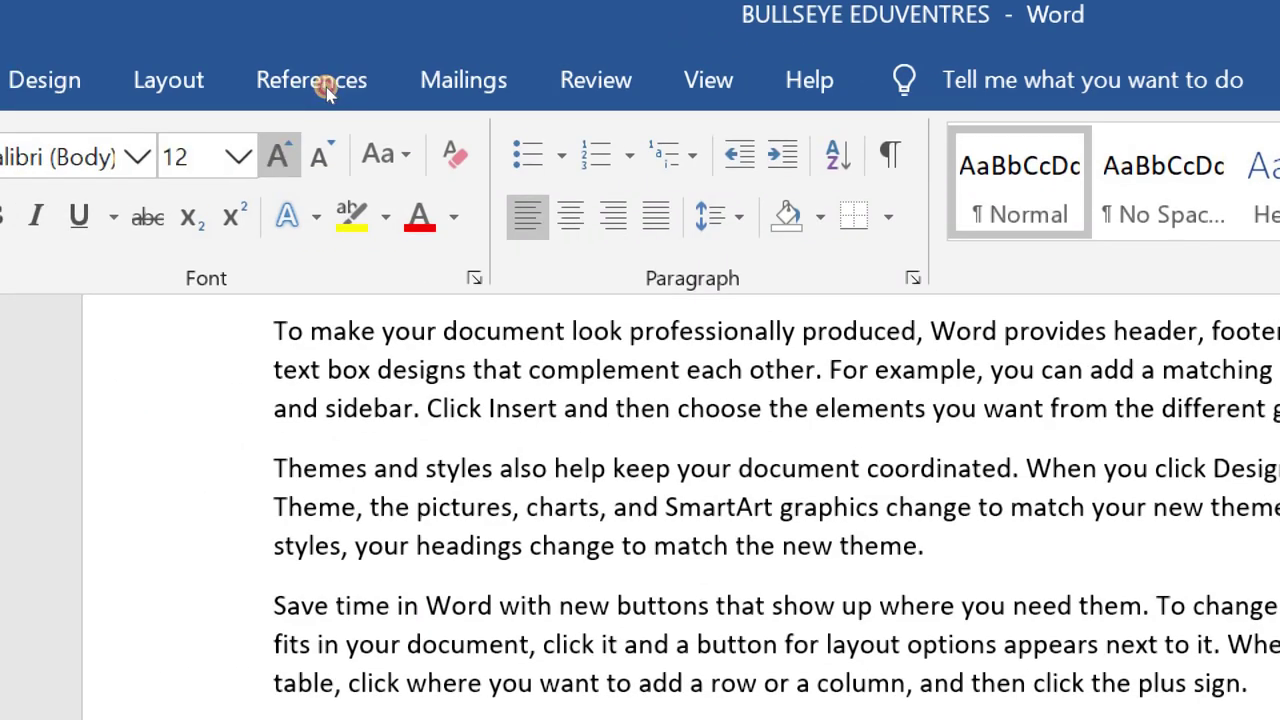
key(ctrl+shift+period)
key(ctrl+shift+period)
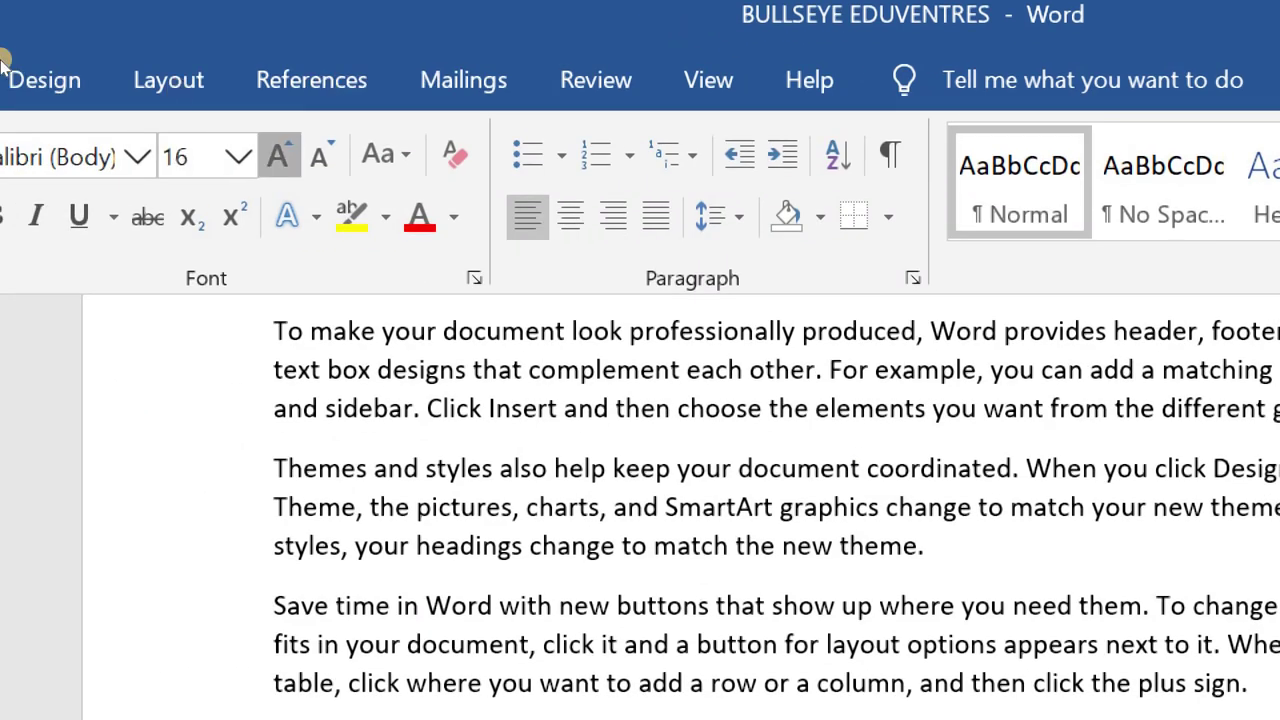
key(ctrl+shift+period)
key(ctrl+shift+period)
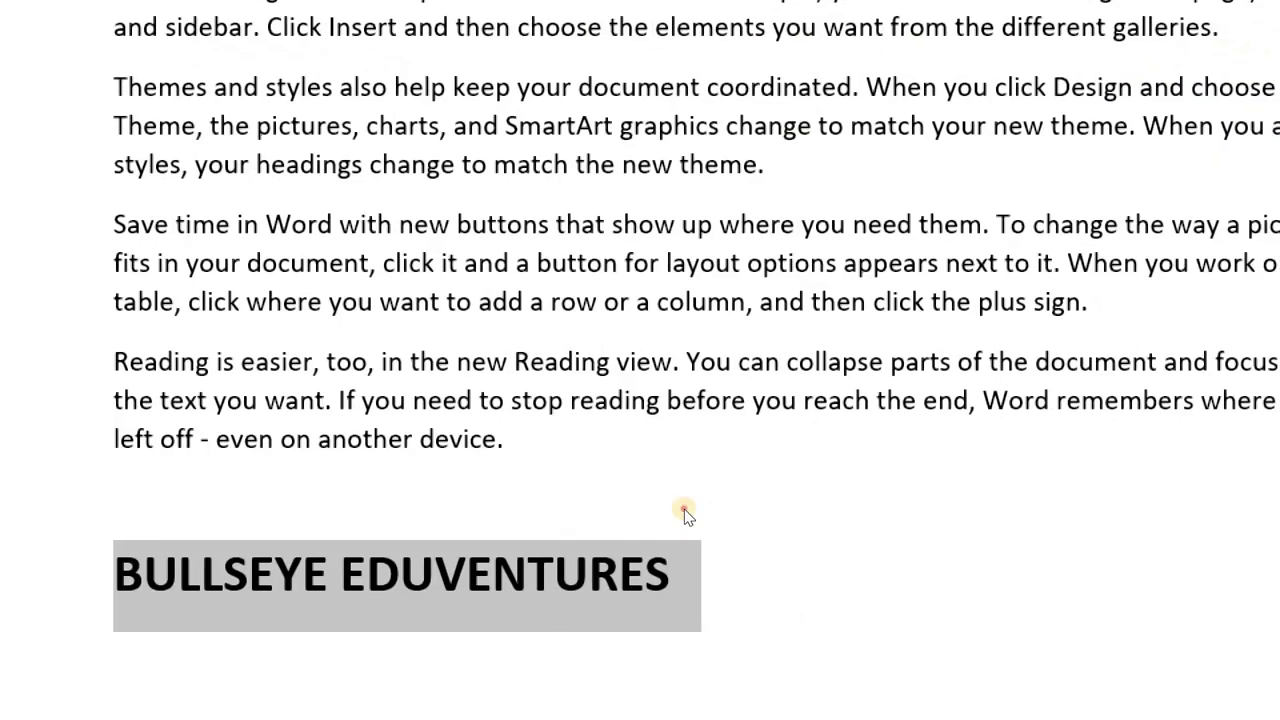
click(636, 495)
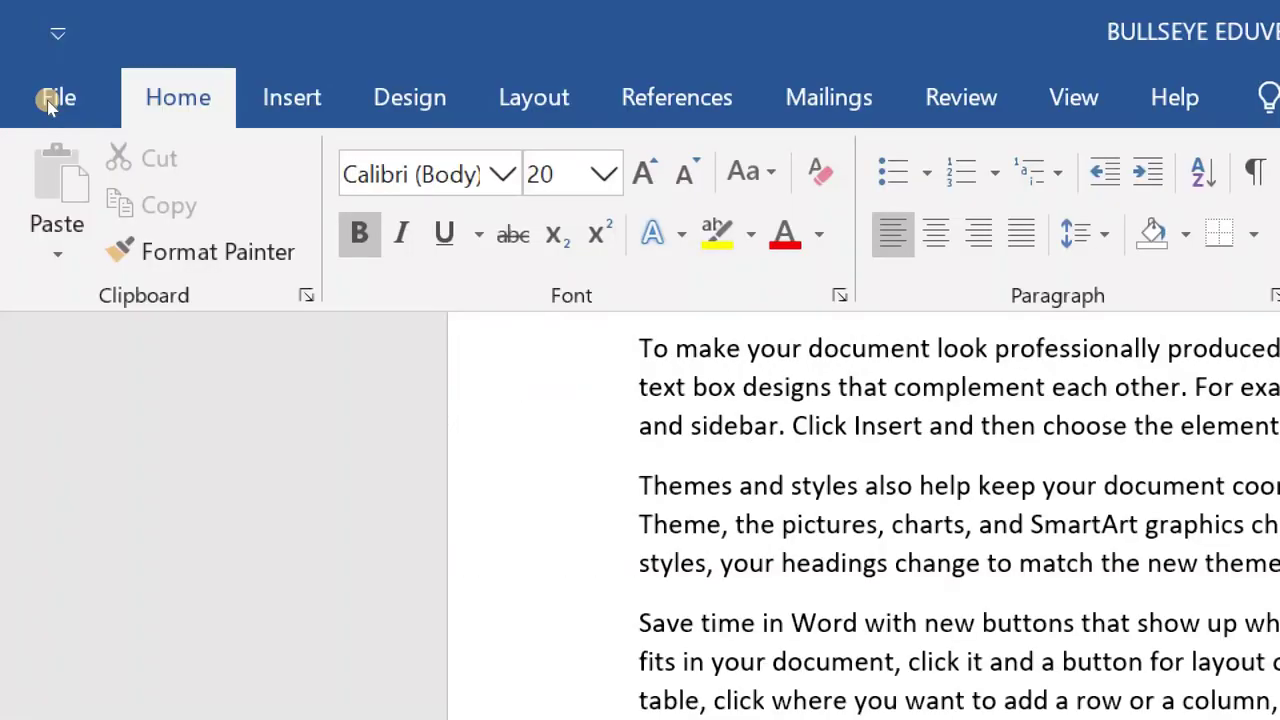
Close BULLSEYE EDUVENTRES and reopen it from the desktop in a maximized Word window.
click(41, 97)
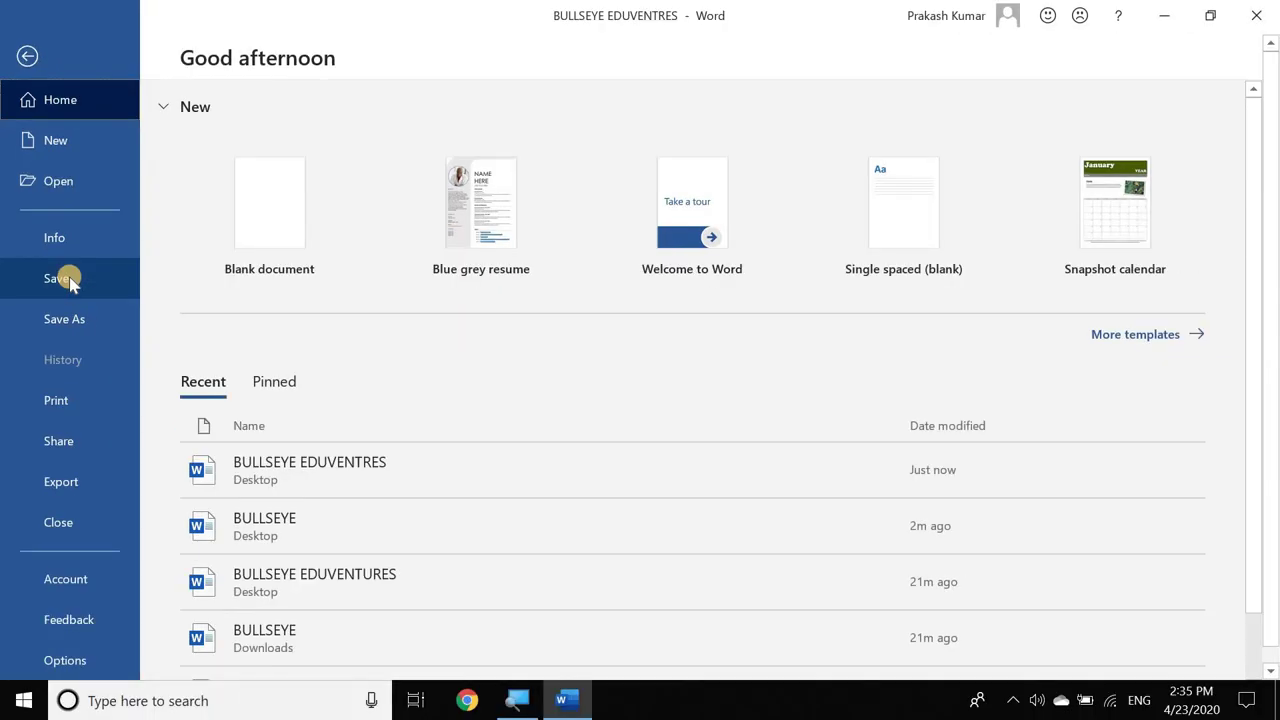
click(27, 56)
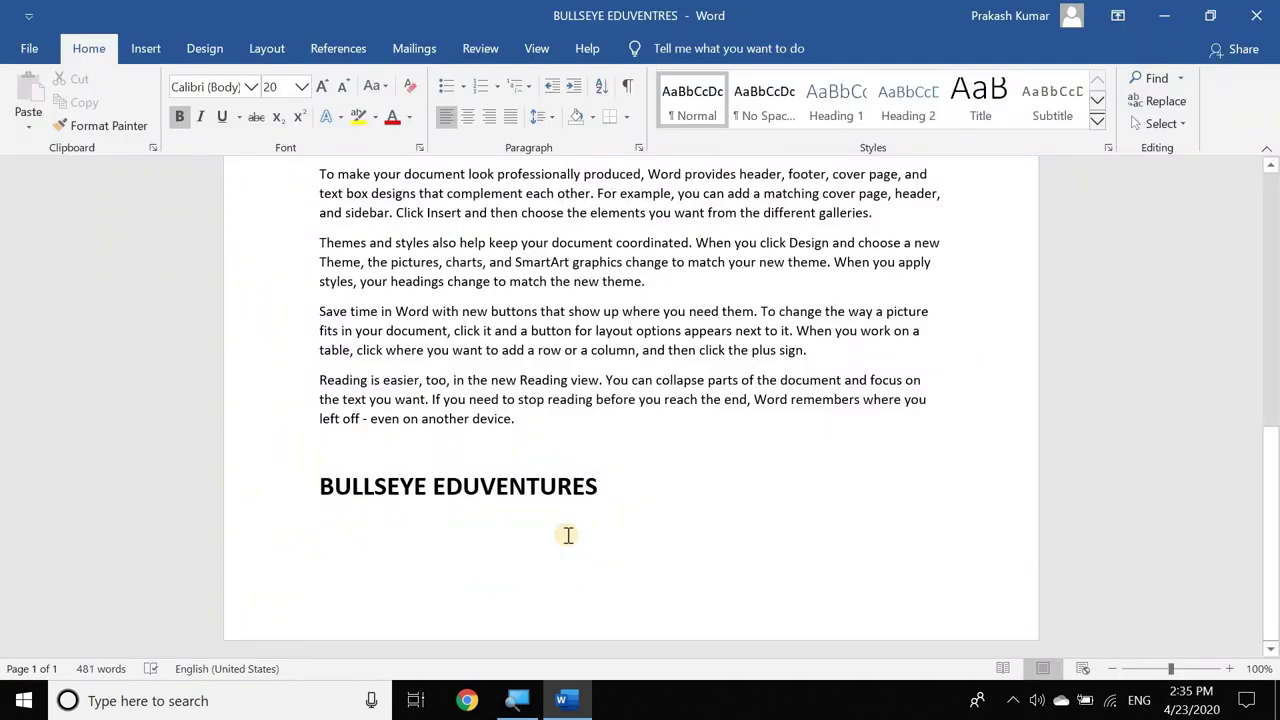
click(1256, 15)
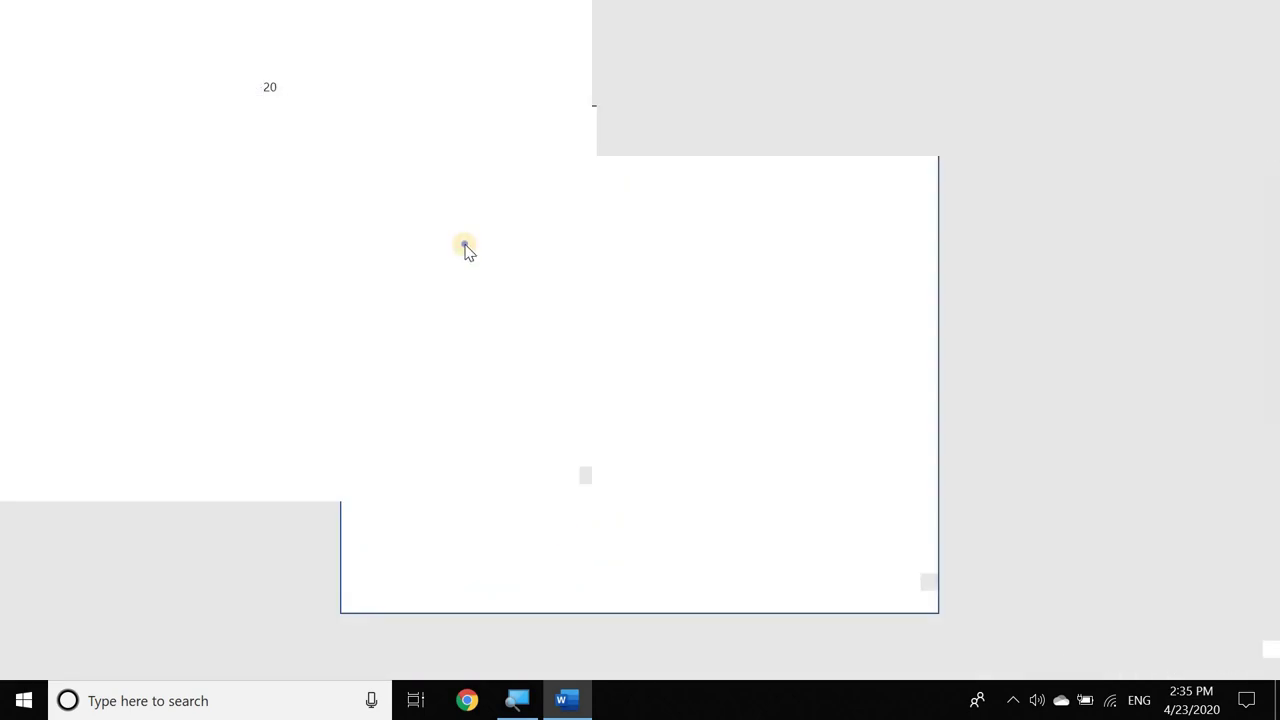
right_click(464, 242)
click(57, 590)
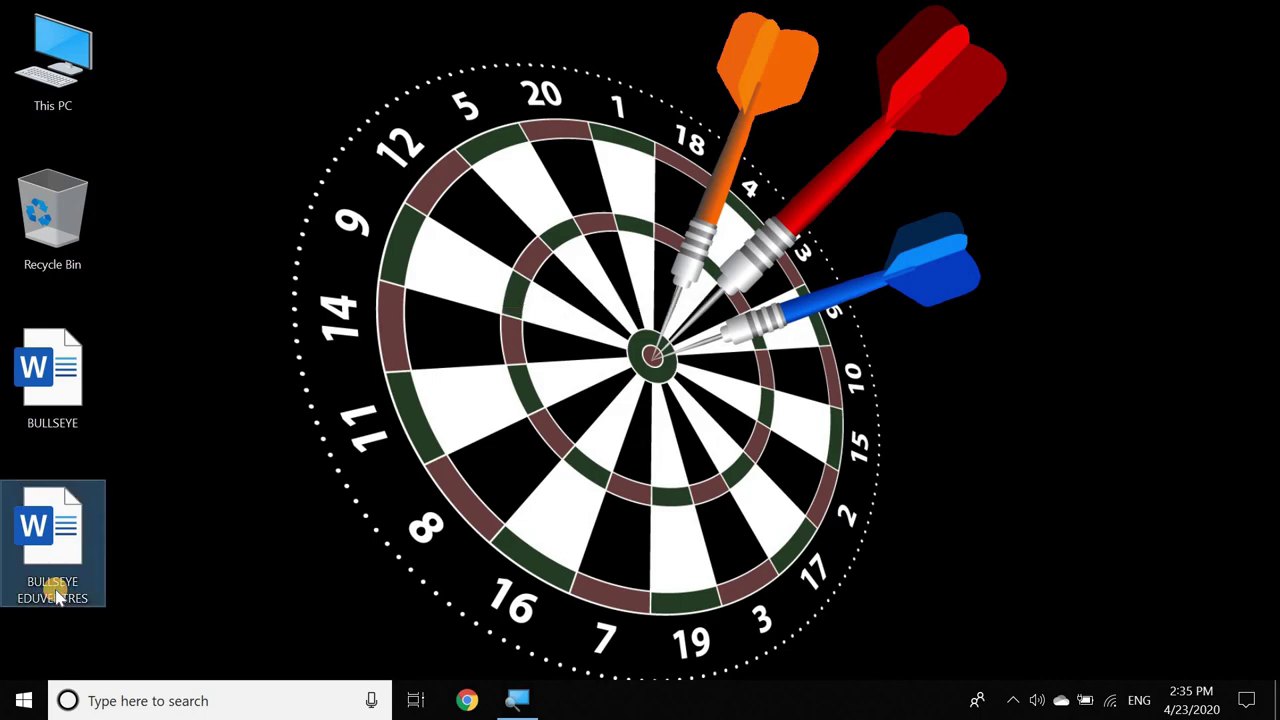
double_click(57, 596)
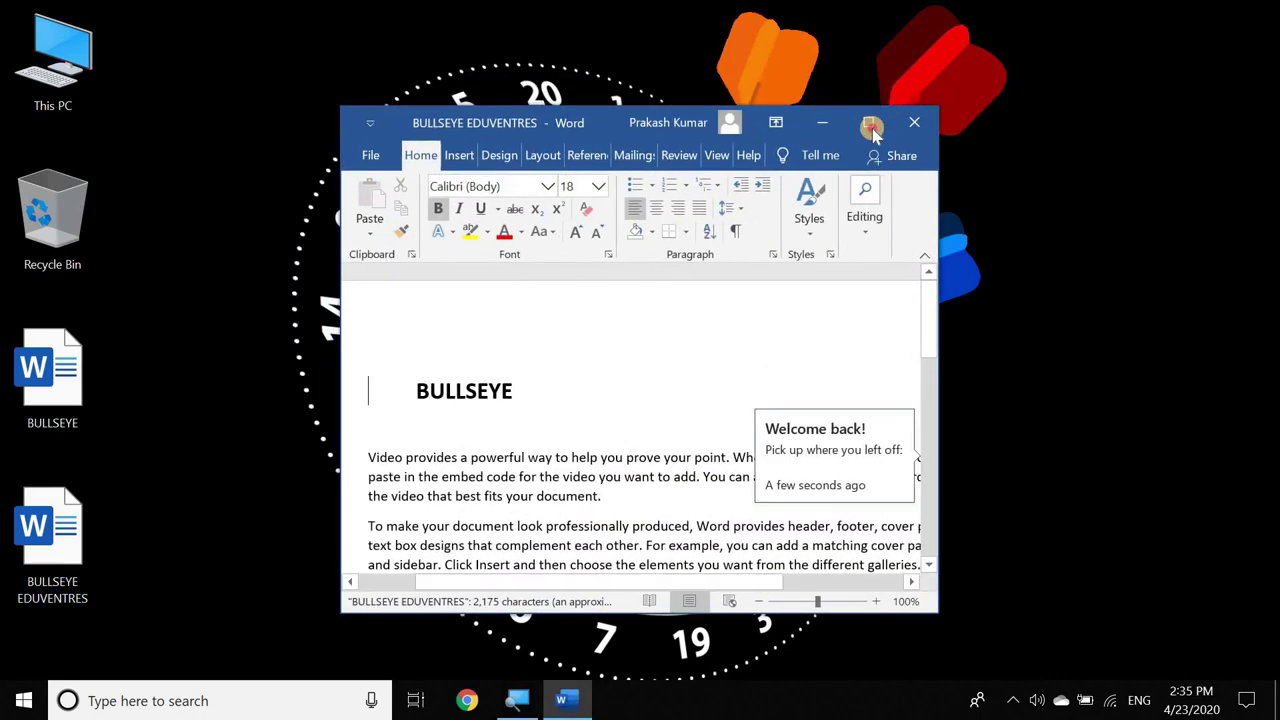
click(869, 130)
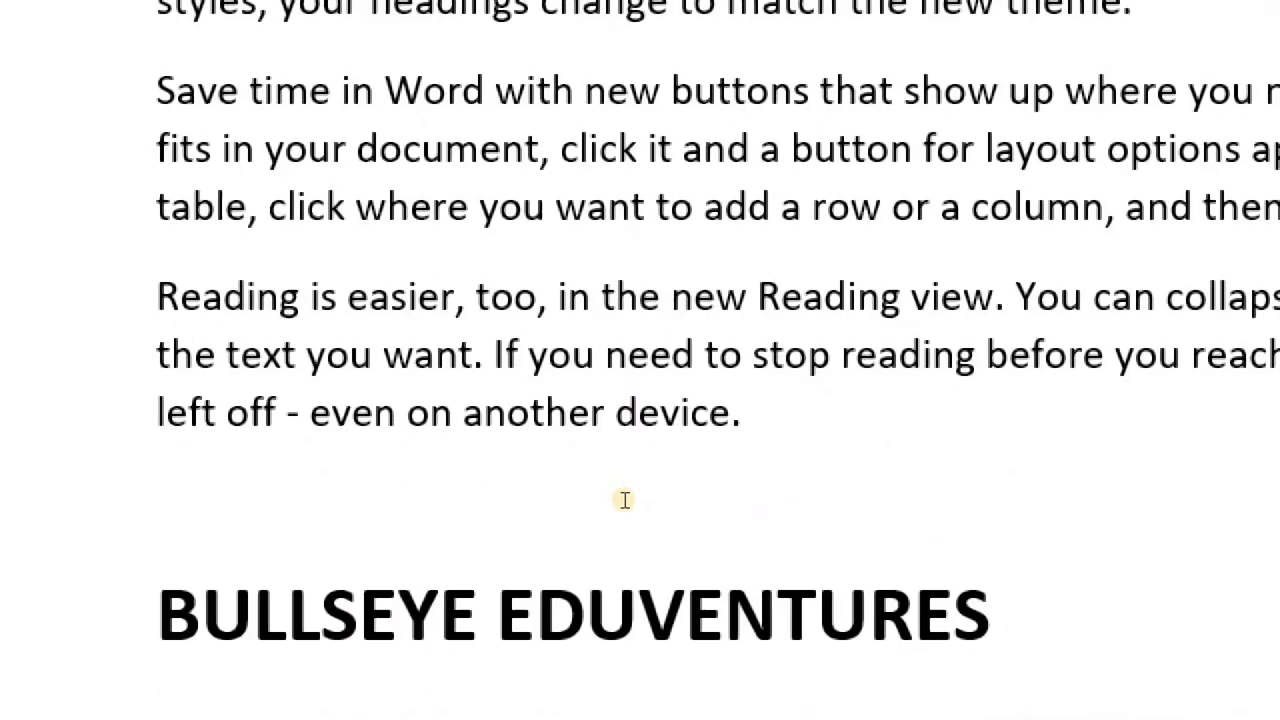
Scroll through the document, then show the File backstage Home page with recent files.
scroll(624, 500, down, 2)
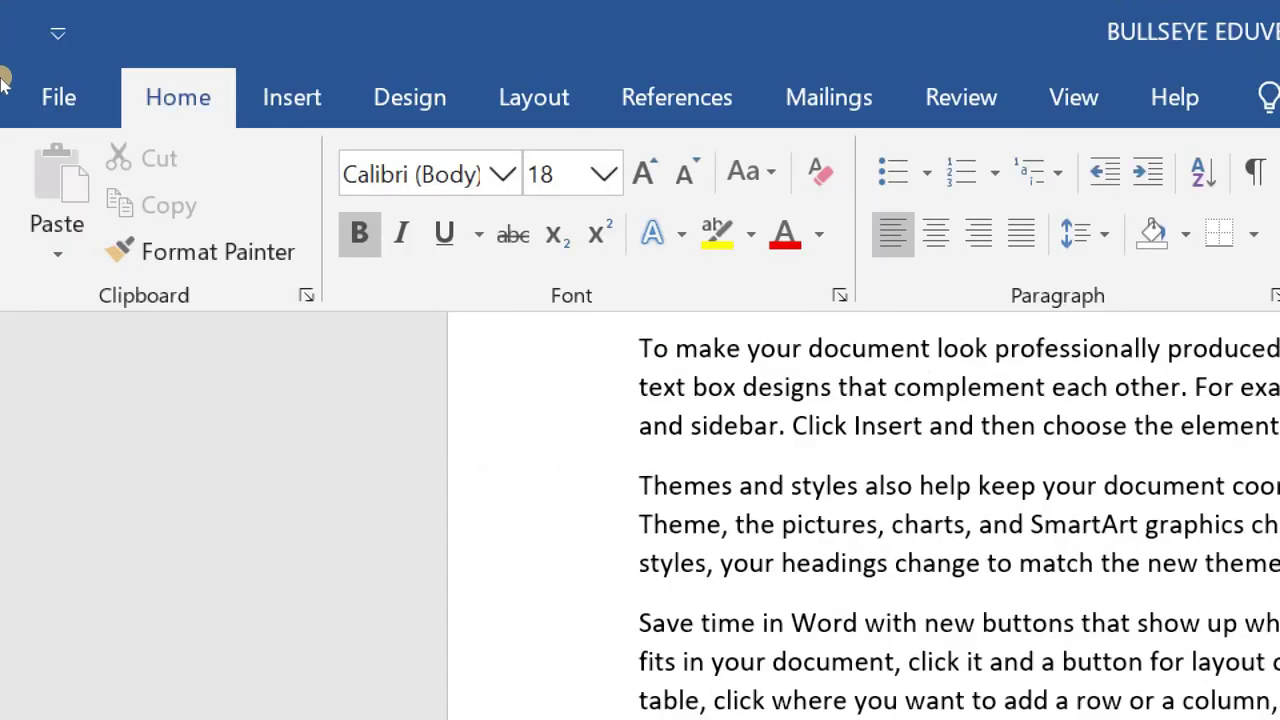
click(18, 90)
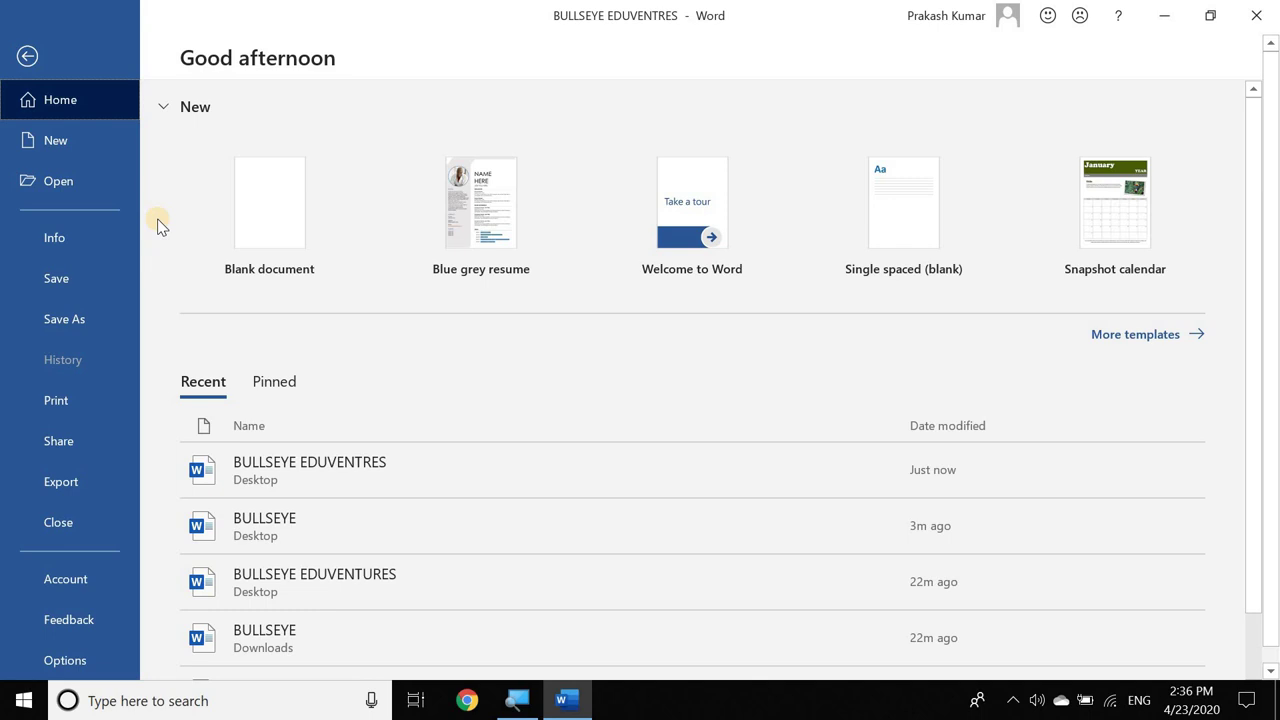
Leave the backstage and return to the BULLSEYE EDUVENTURES document.
click(580, 706)
click(578, 704)
click(26, 58)
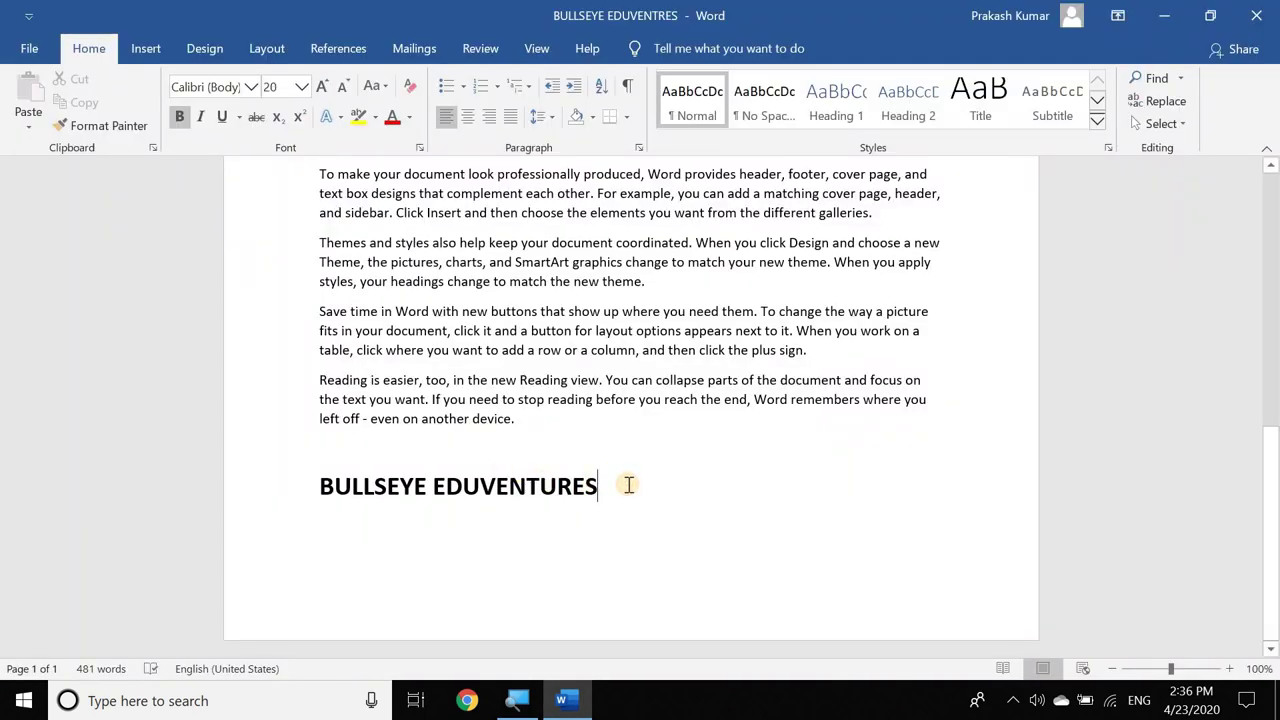
Insert a page break and generate sample paragraphs with =RAND(), making the document 3 pages.
key(ctrl+Return)
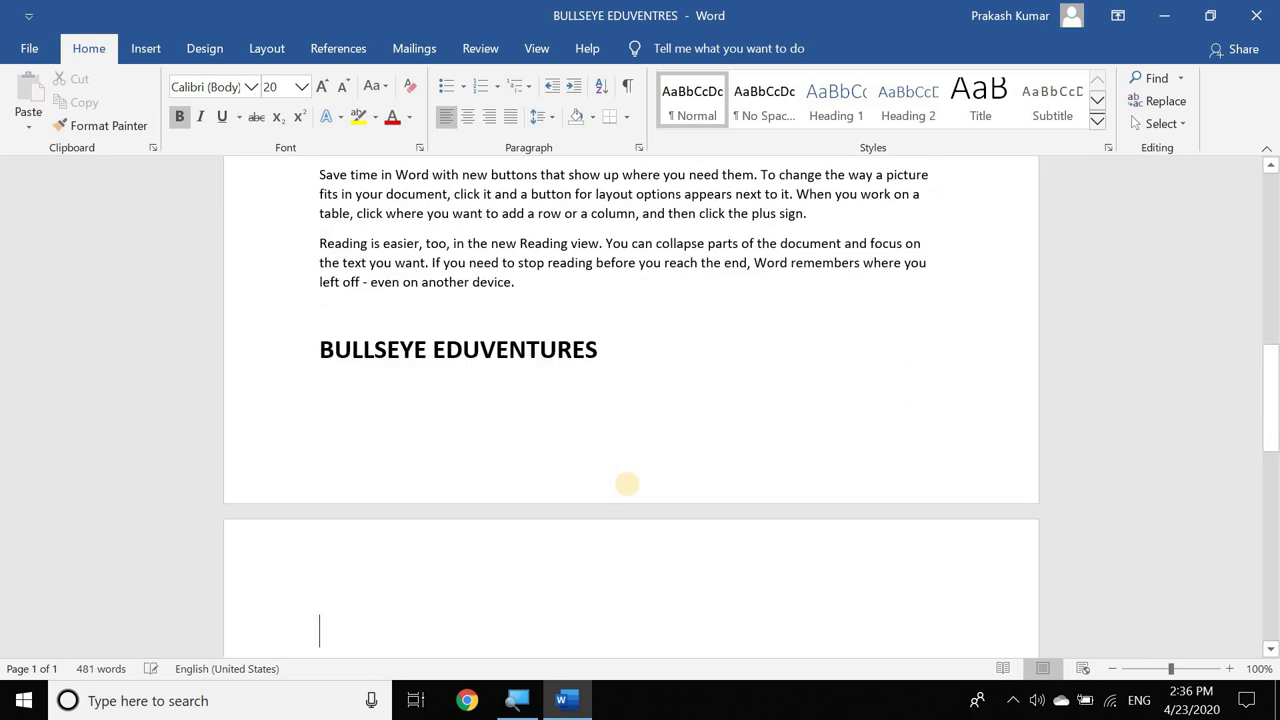
scroll(446, 491, down, 5)
text(=)
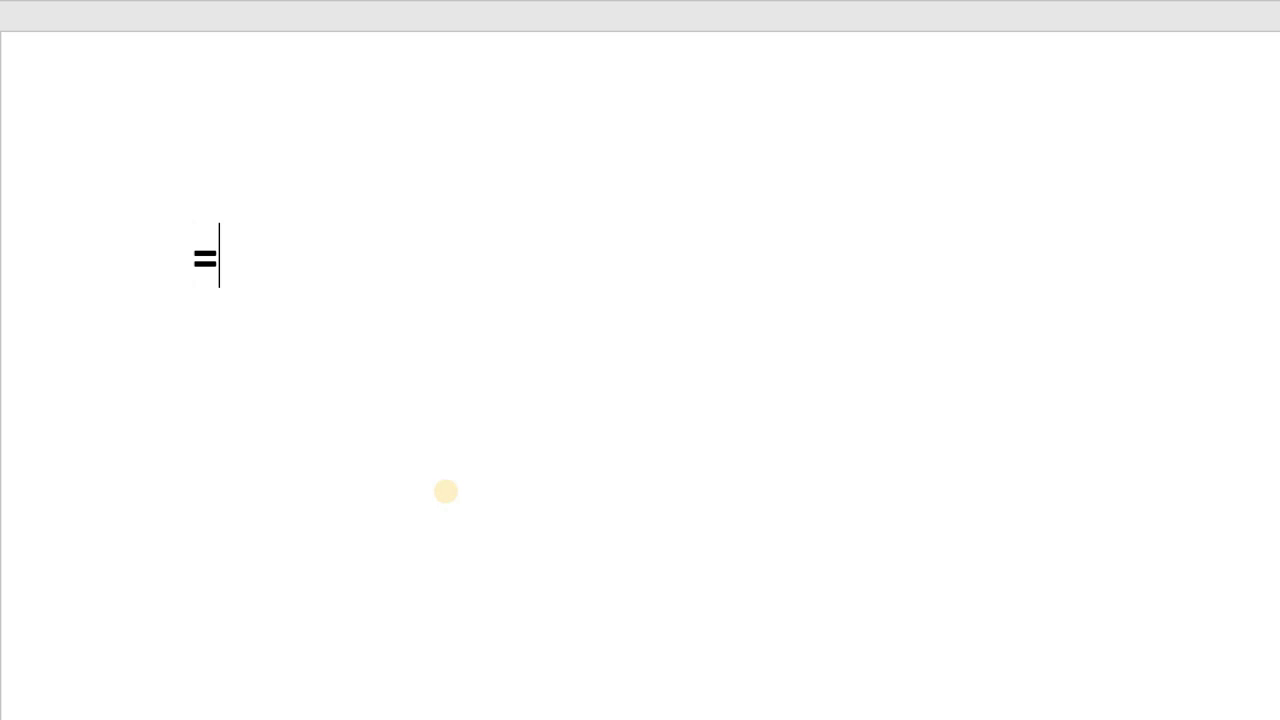
text(RAND())
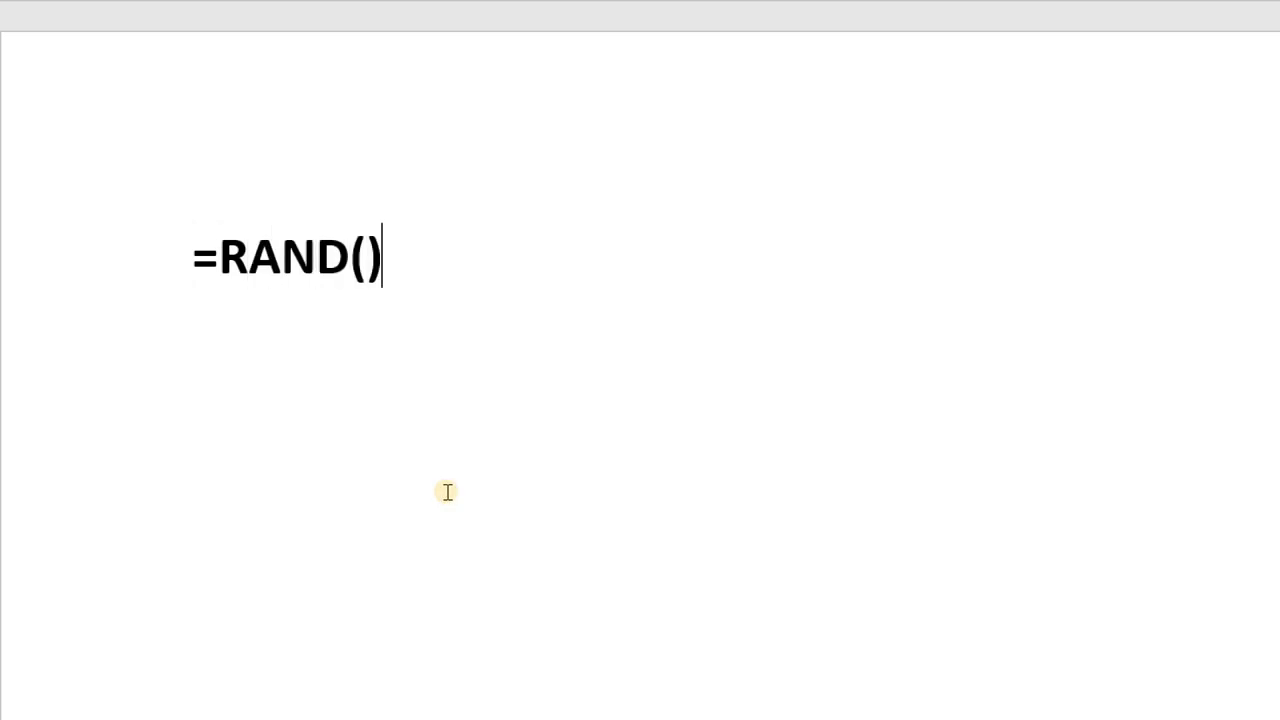
key(Return)
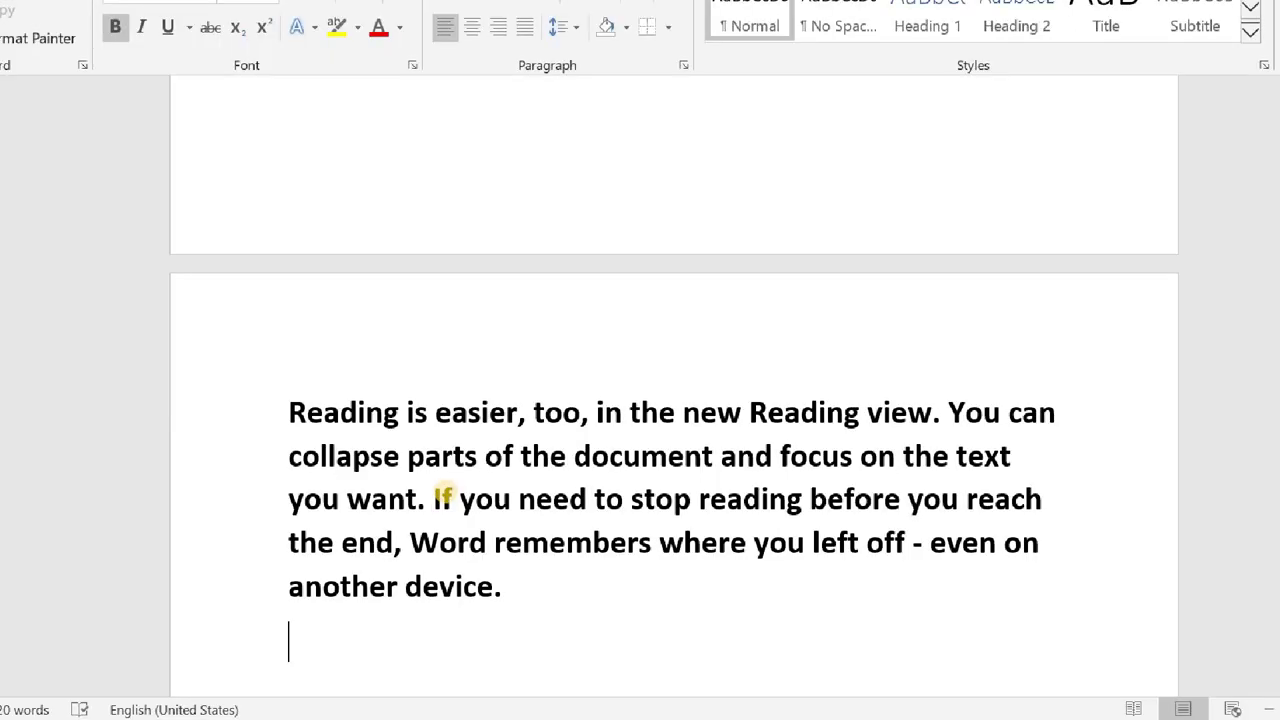
scroll(447, 492, up, 5)
scroll(447, 492, up, 5)
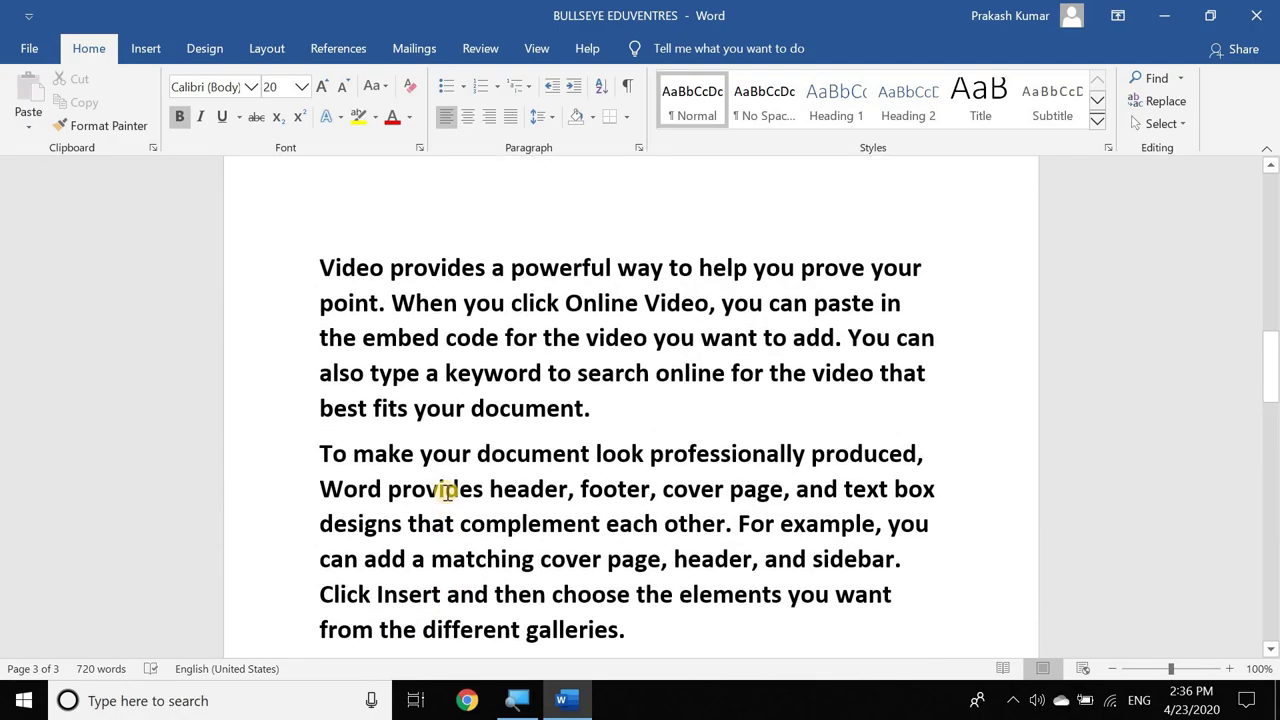
scroll(447, 492, up, 5)
scroll(447, 492, up, 5)
scroll(447, 492, up, 3)
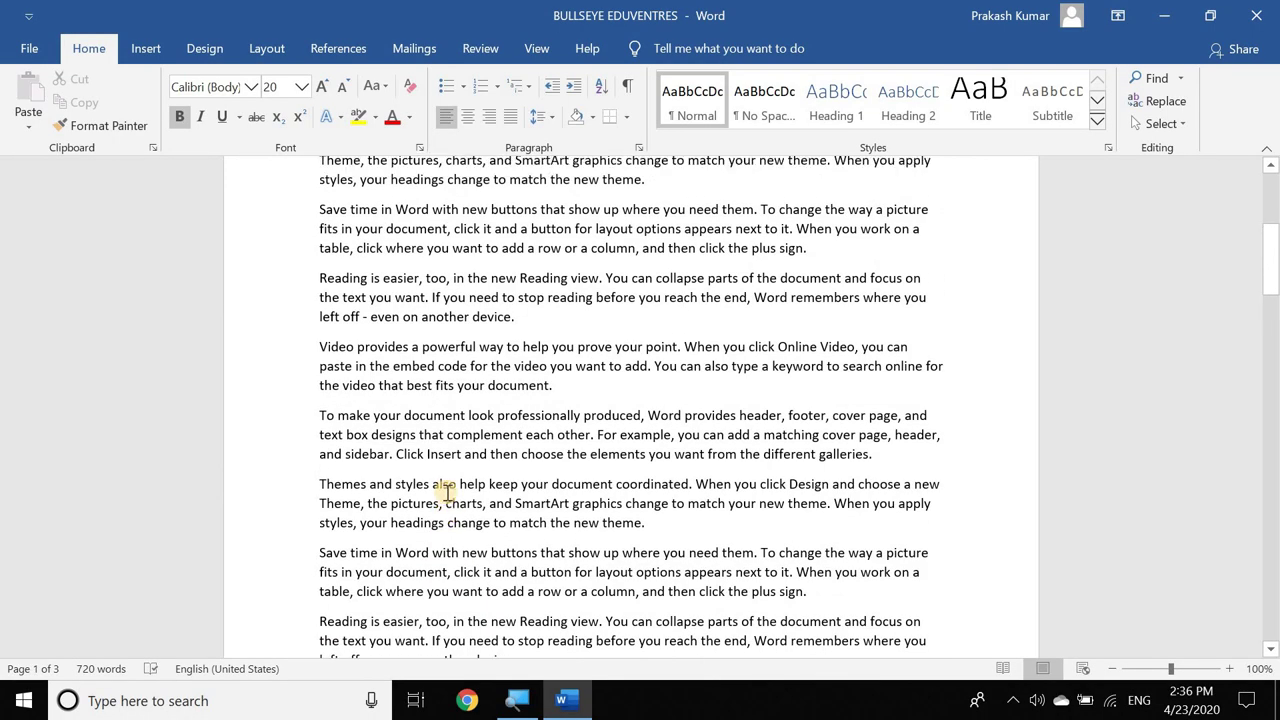
scroll(447, 492, up, 5)
scroll(447, 492, up, 2)
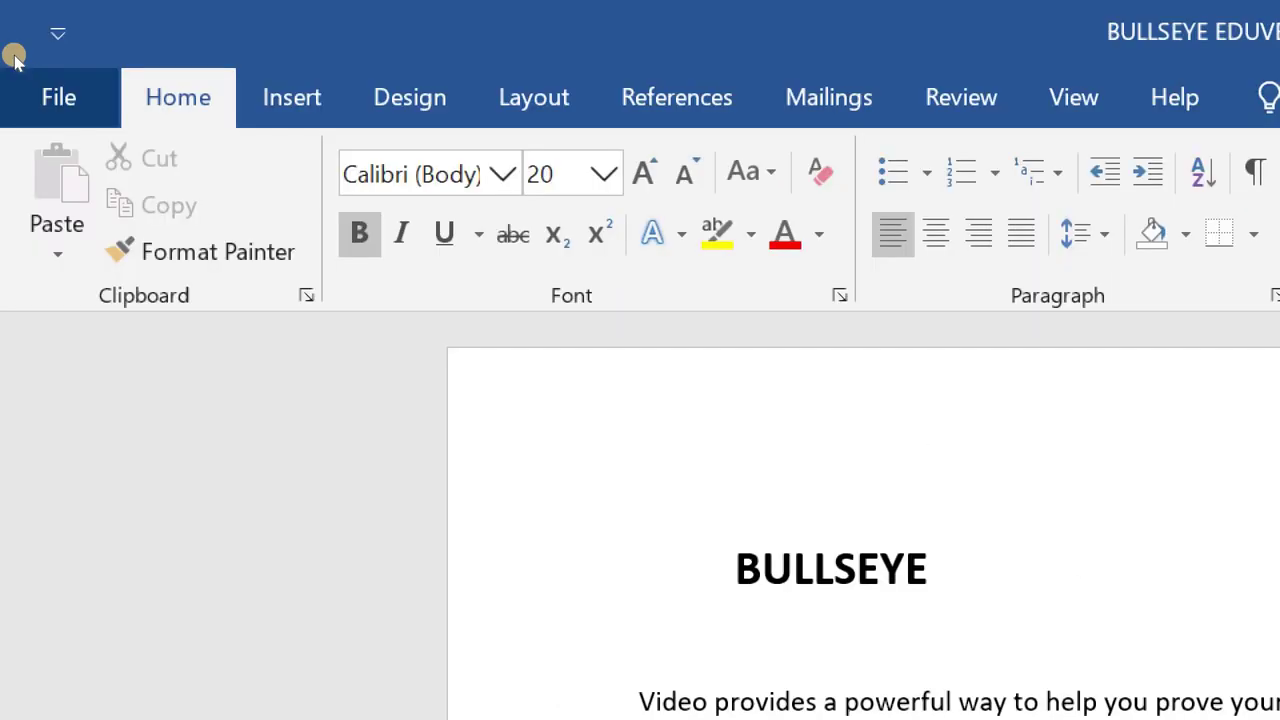
Save the 3-page document as a new copy on the Desktop, named after the author.
click(22, 50)
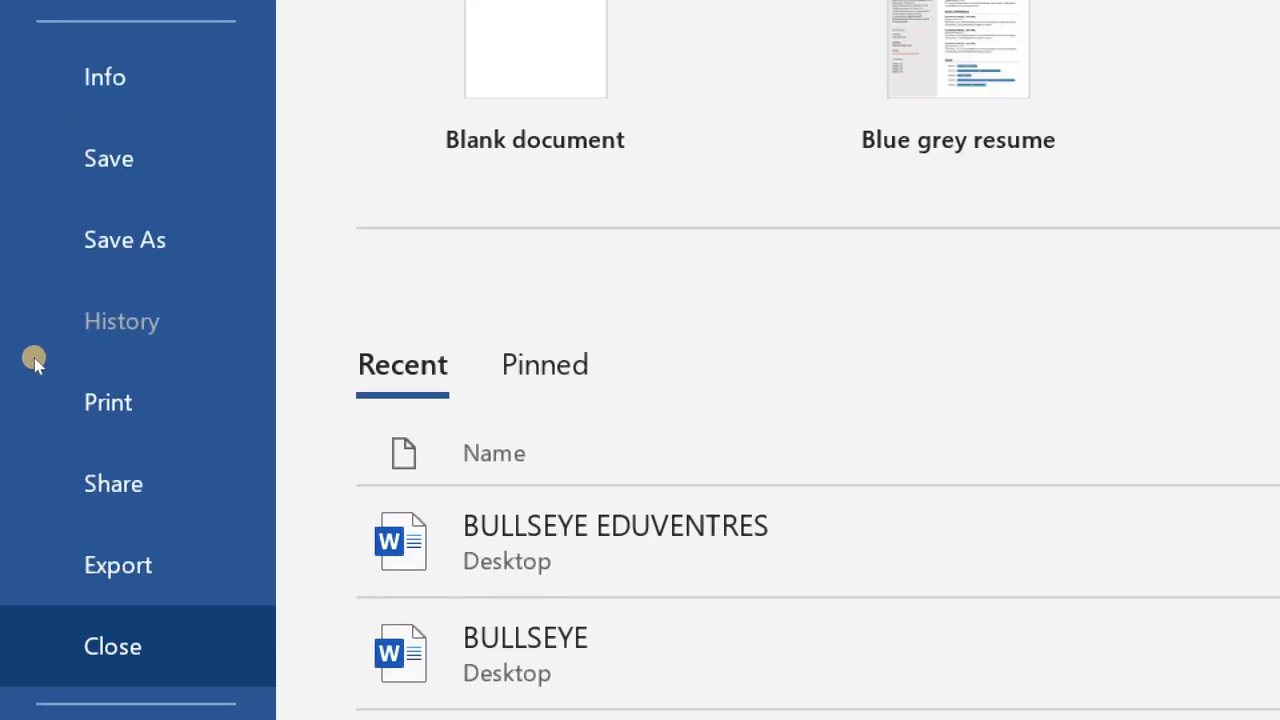
click(53, 320)
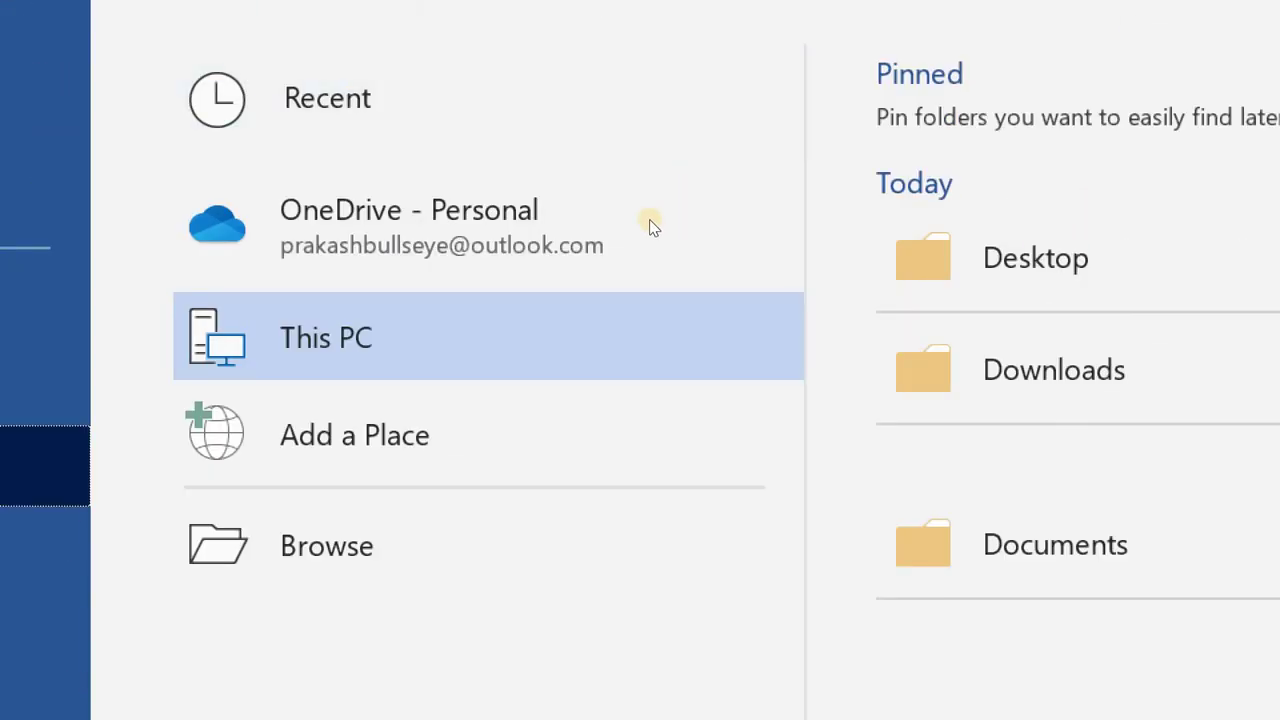
click(595, 555)
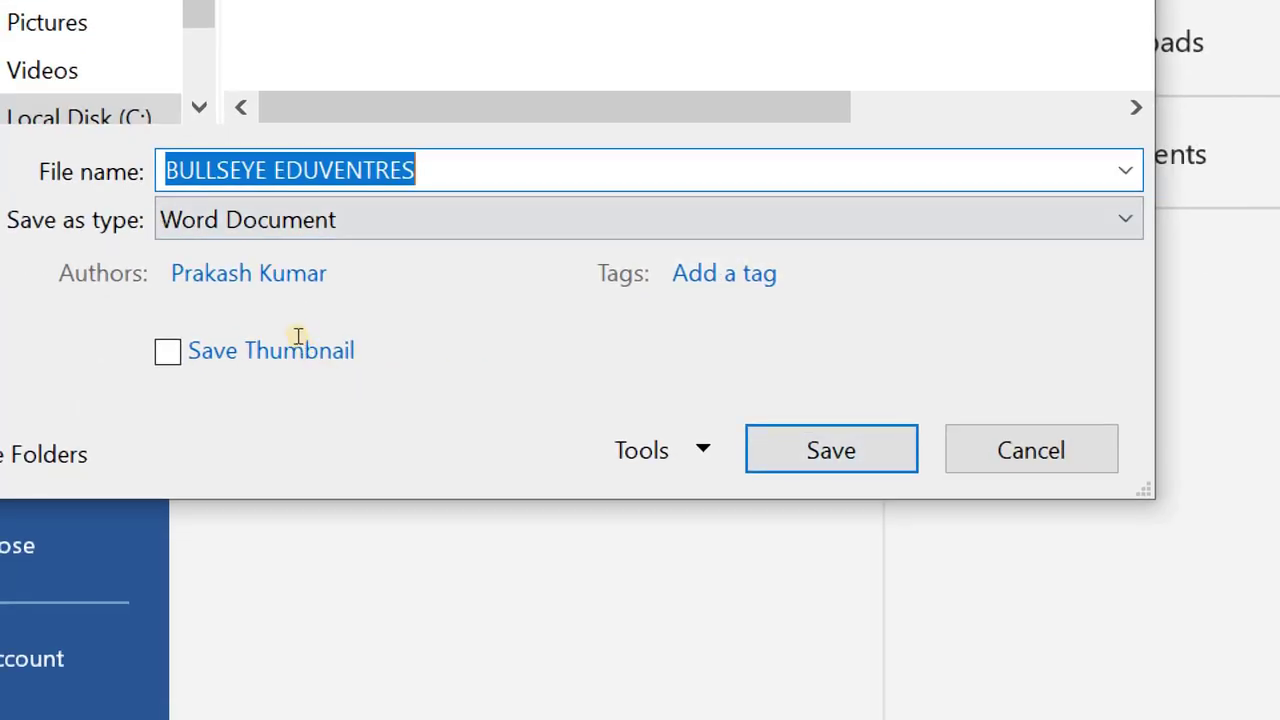
key(BackSpace)
text(PR)
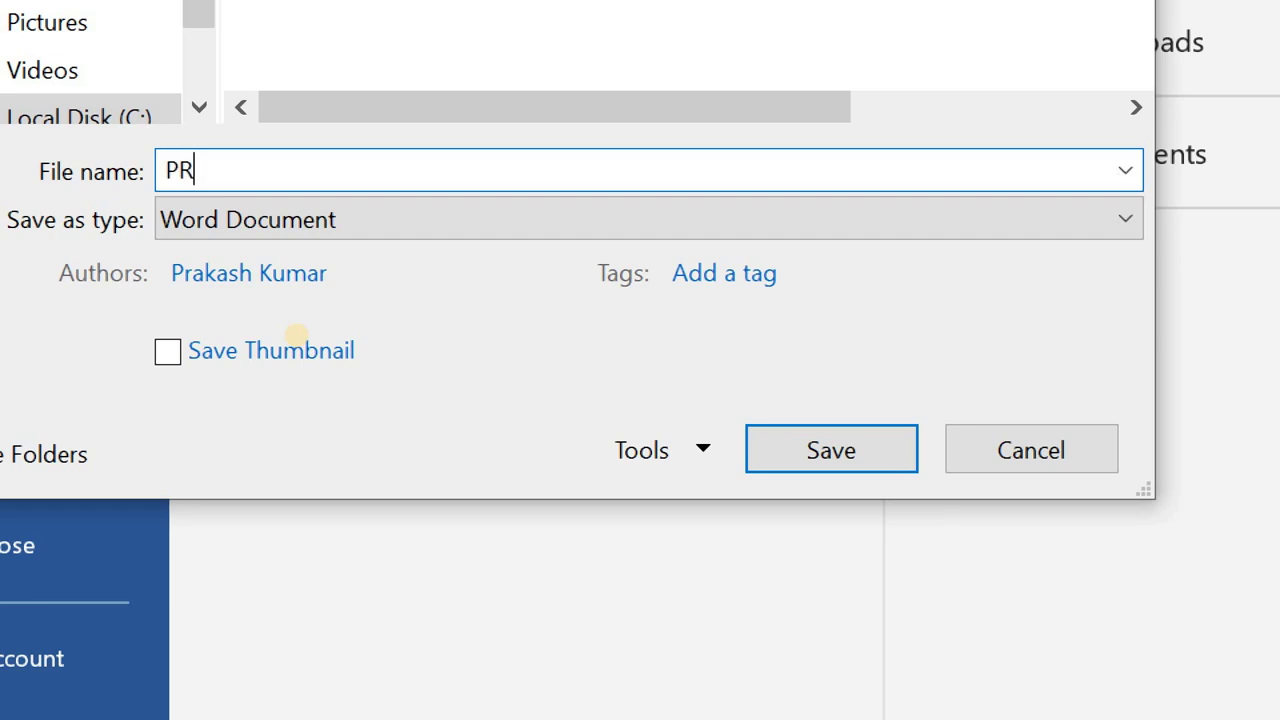
text(AKASH )
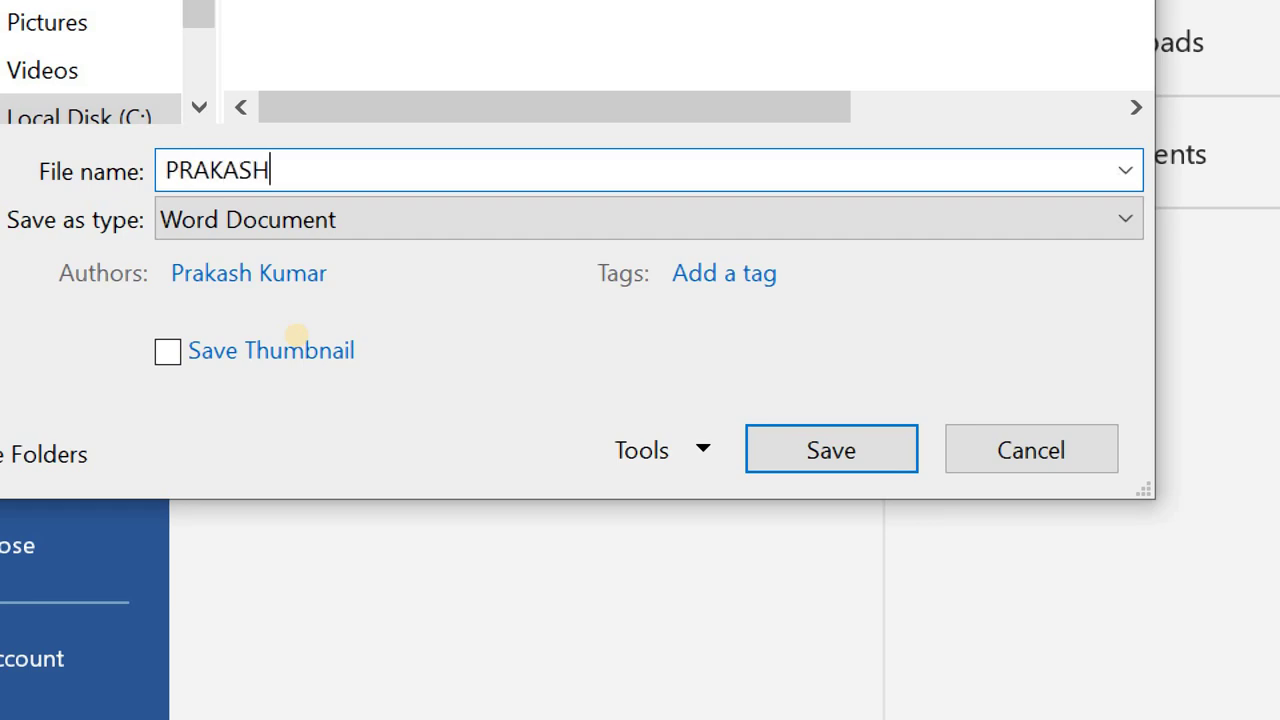
text(JHA)
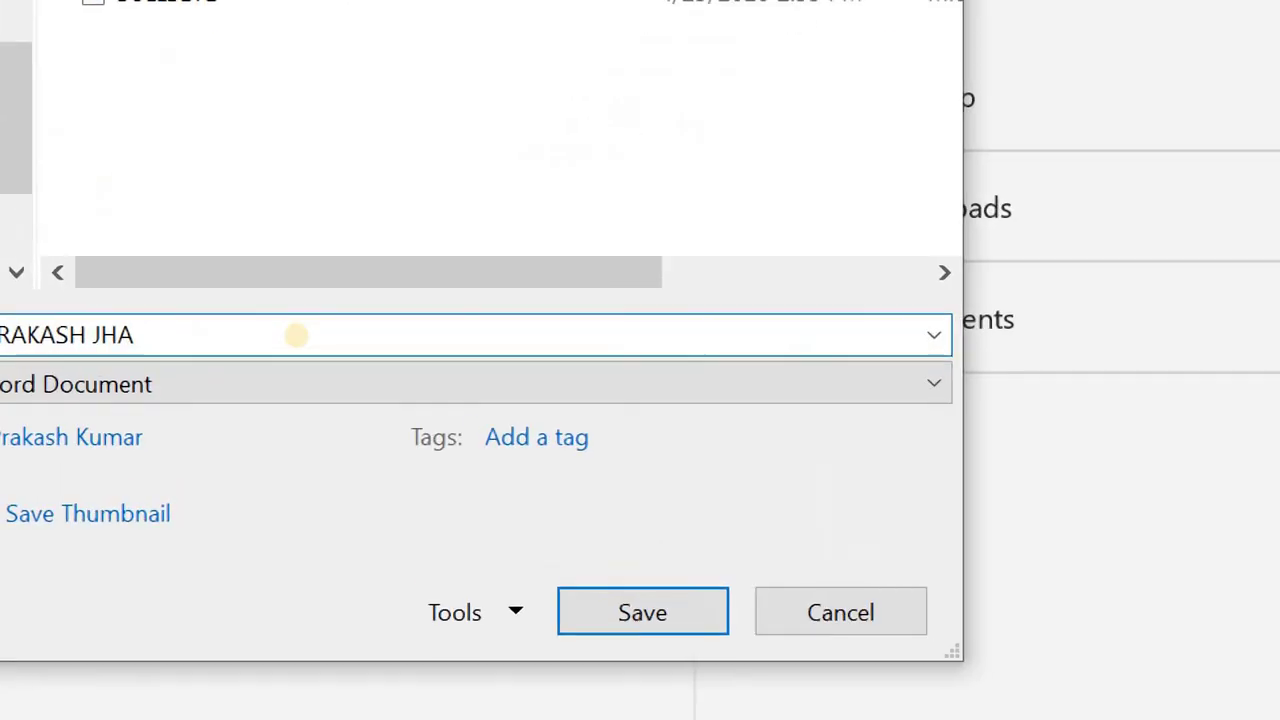
key(Return)
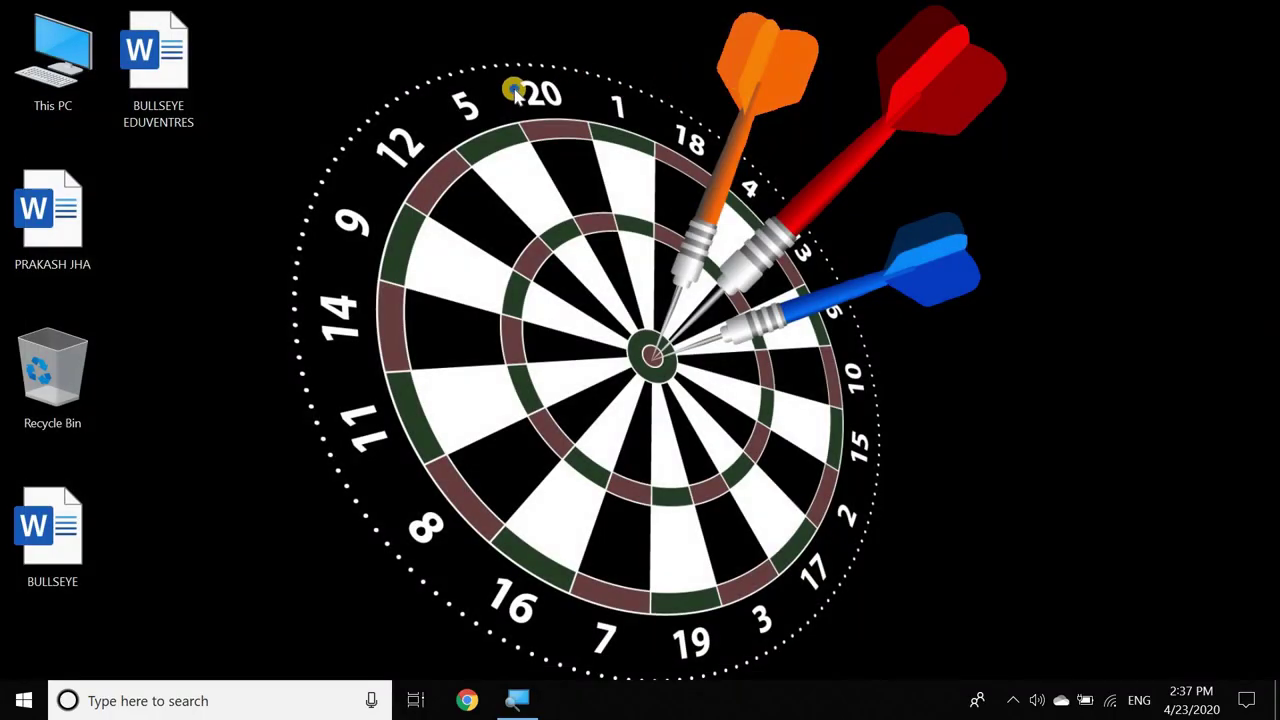
Refresh the desktop and reopen the newly saved copy in Word.
right_click(513, 94)
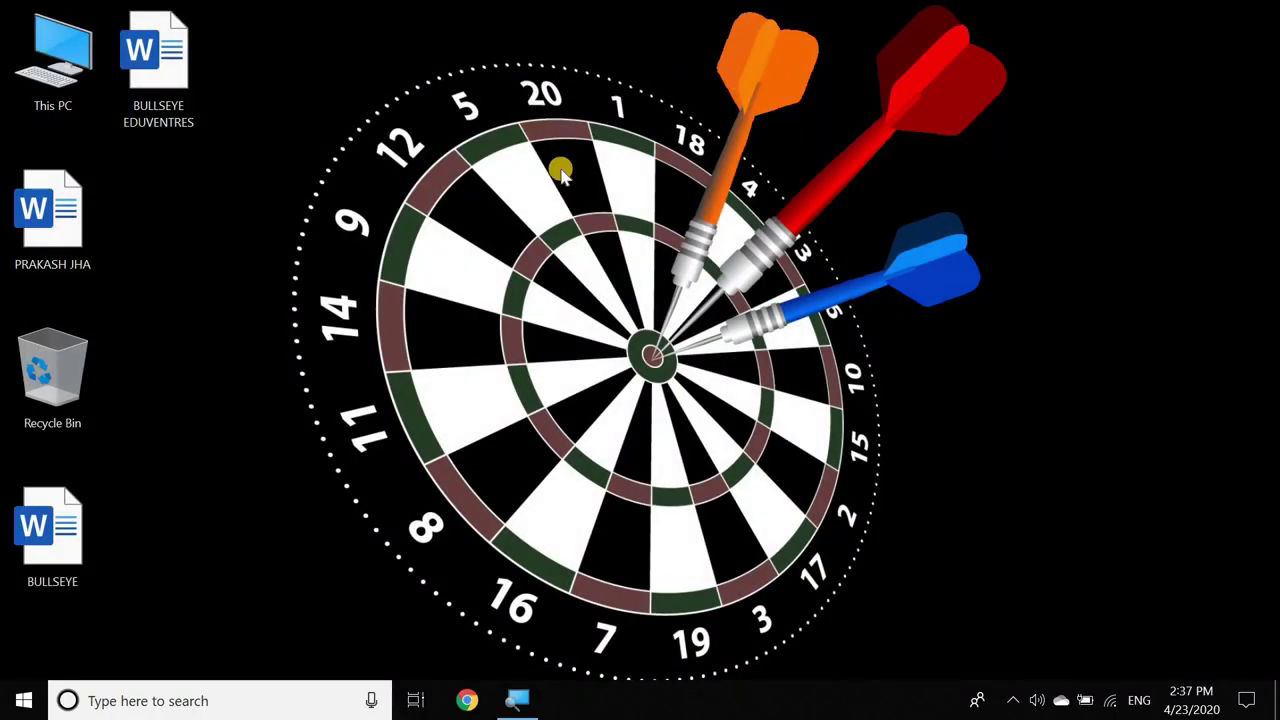
click(591, 157)
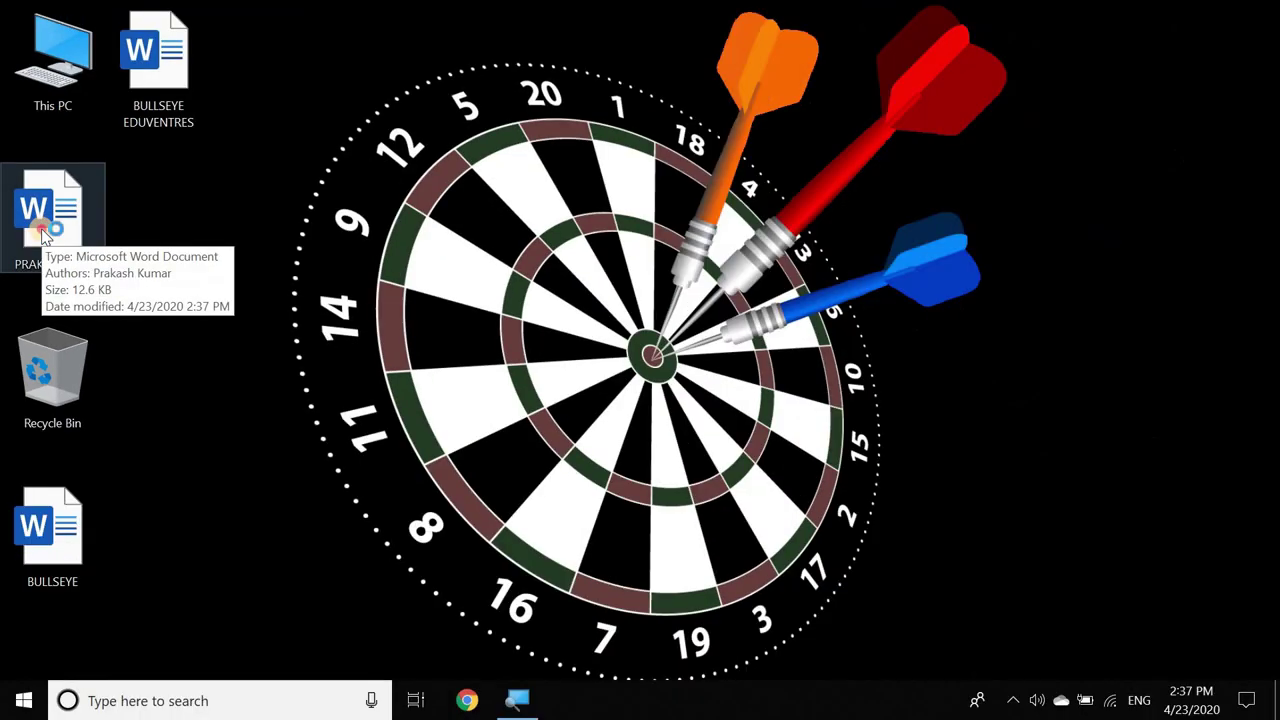
double_click(42, 236)
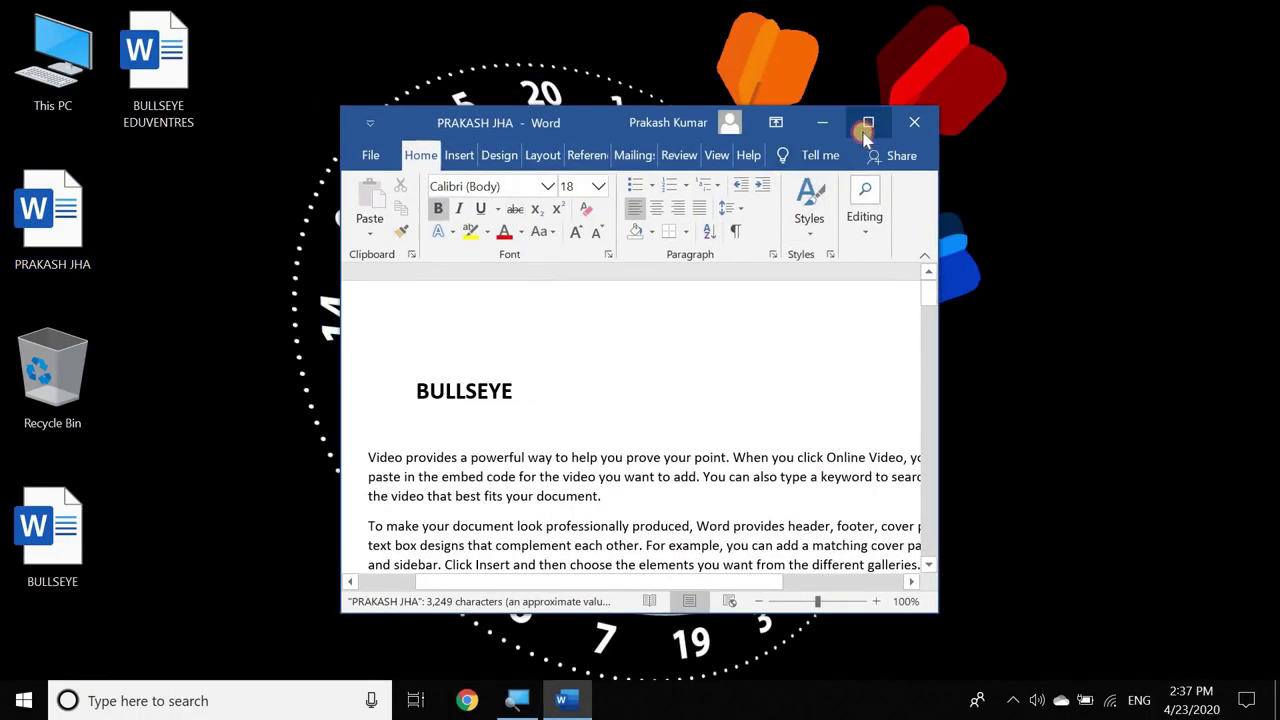
Append 'RAM IS A GOOD BOY' after 'device.' at the end of the last paragraph on page 3.
scroll(486, 330, down, 6)
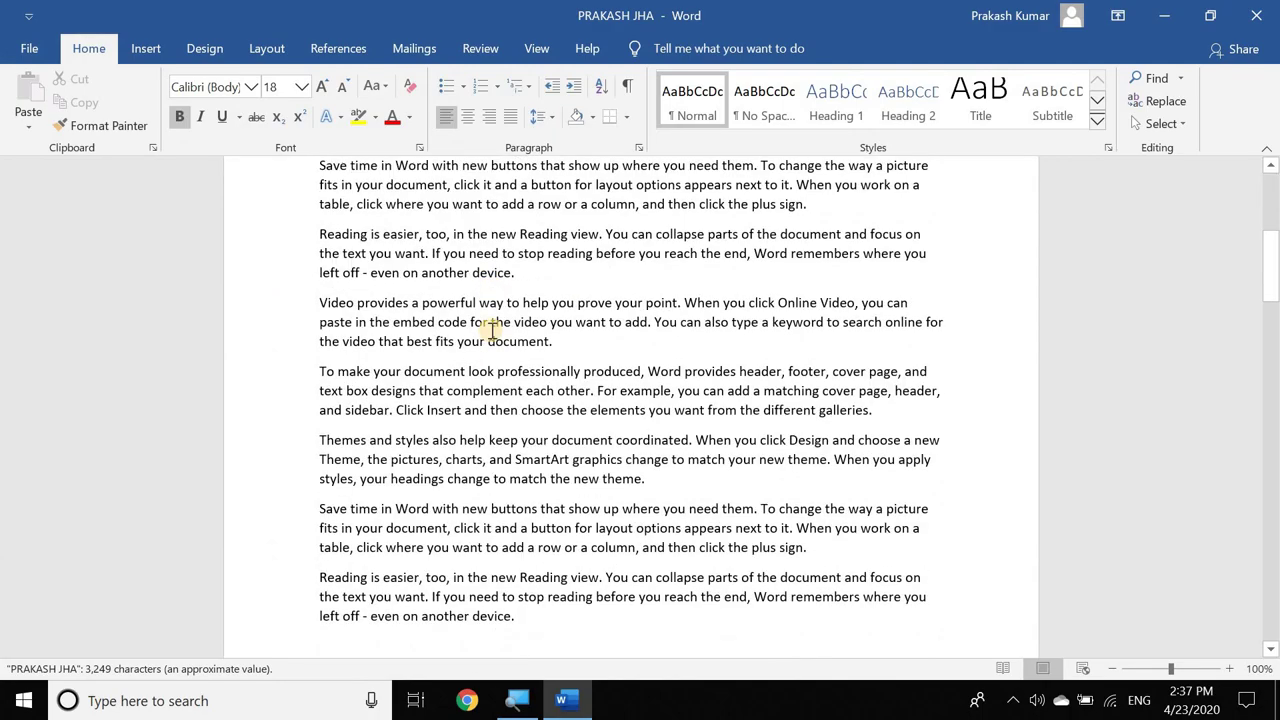
scroll(562, 413, down, 5)
scroll(509, 423, down, 5)
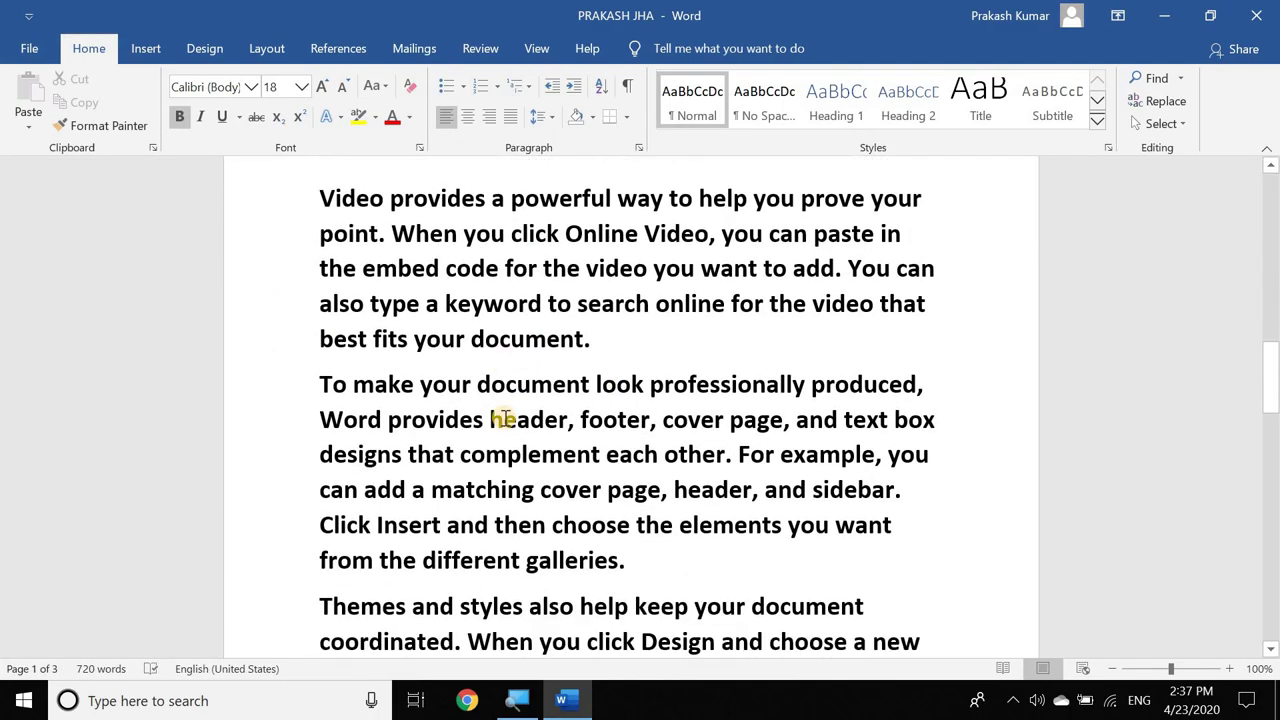
scroll(505, 418, down, 5)
scroll(505, 417, up, 8)
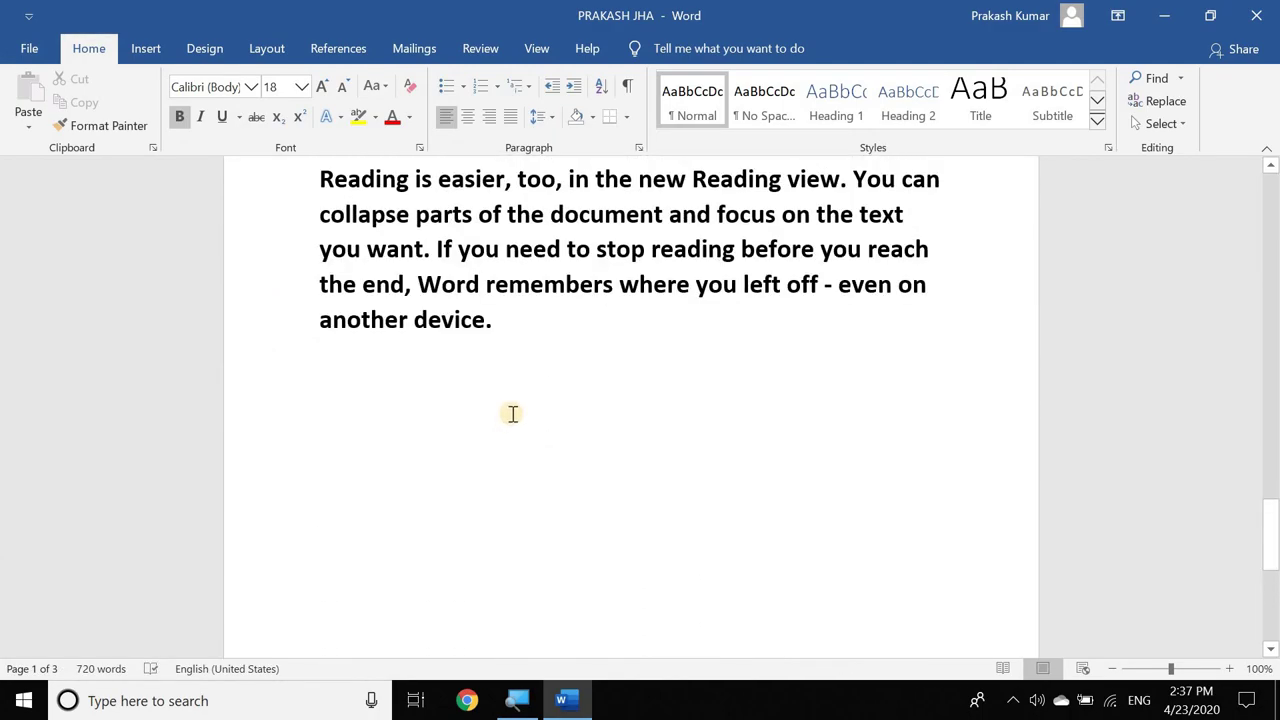
scroll(513, 412, up, 4)
scroll(518, 413, up, 5)
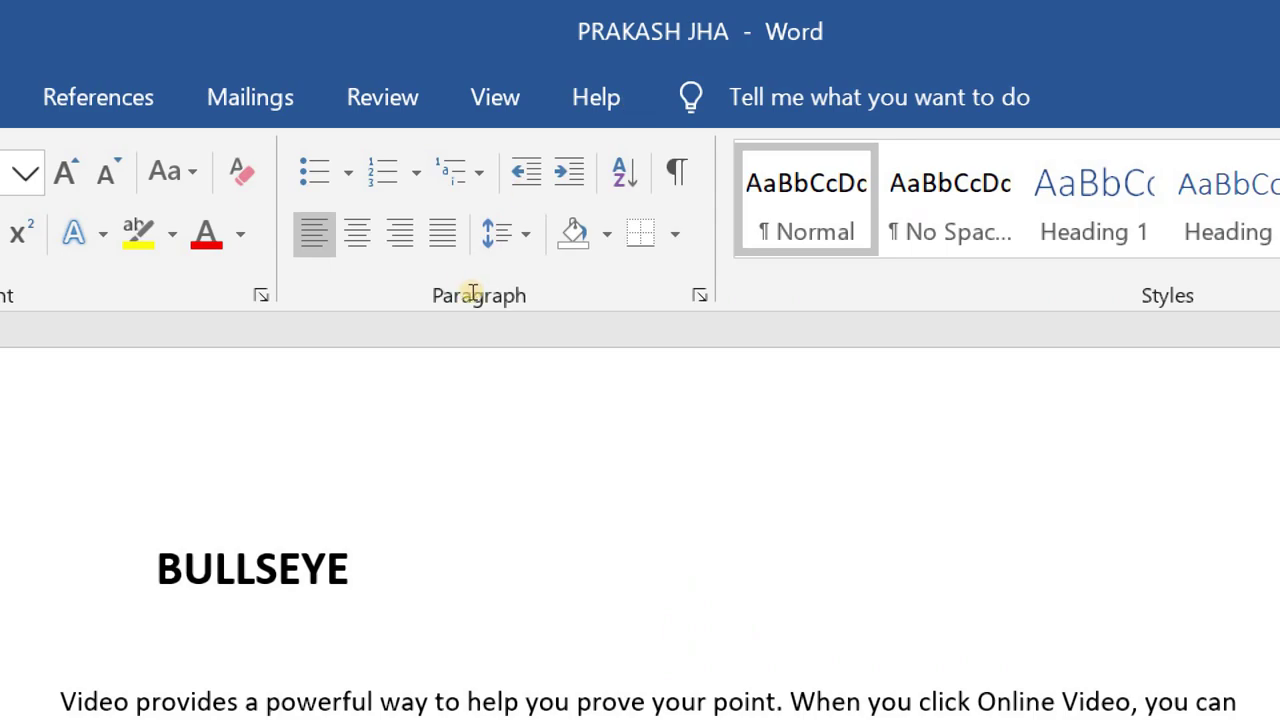
scroll(471, 318, down, 5)
scroll(471, 318, down, 5)
scroll(466, 314, down, 5)
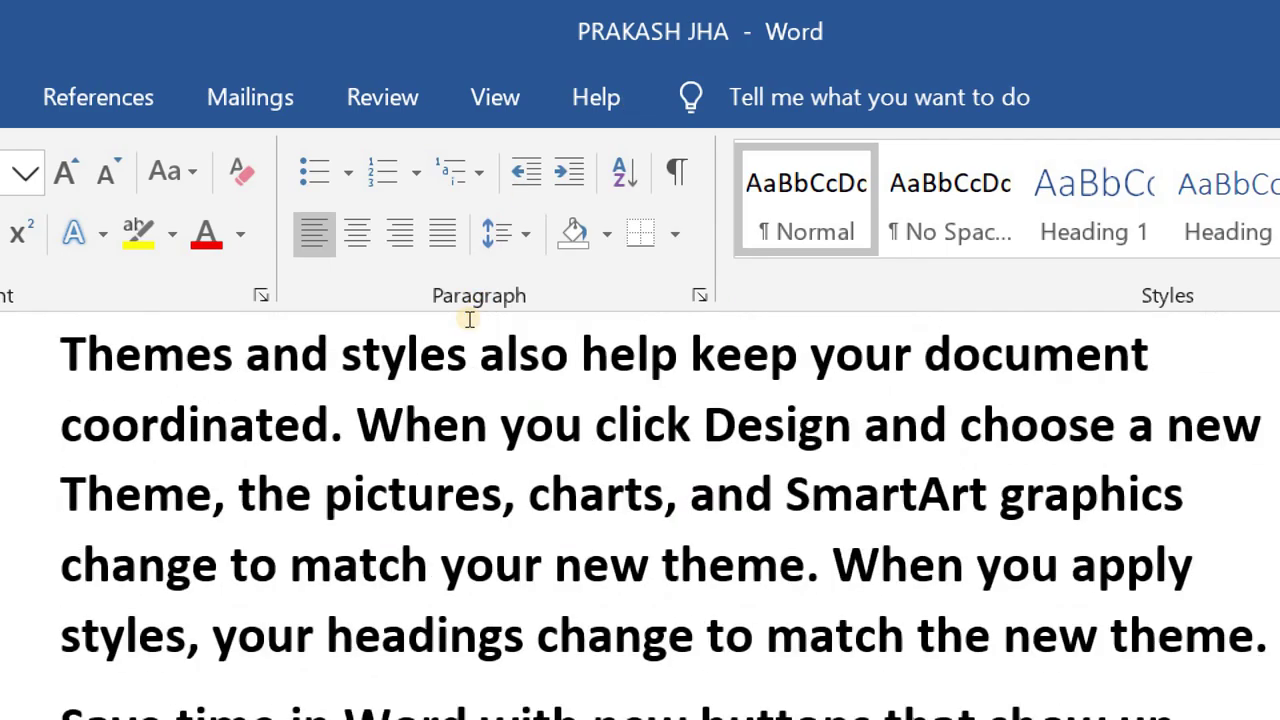
scroll(466, 314, down, 5)
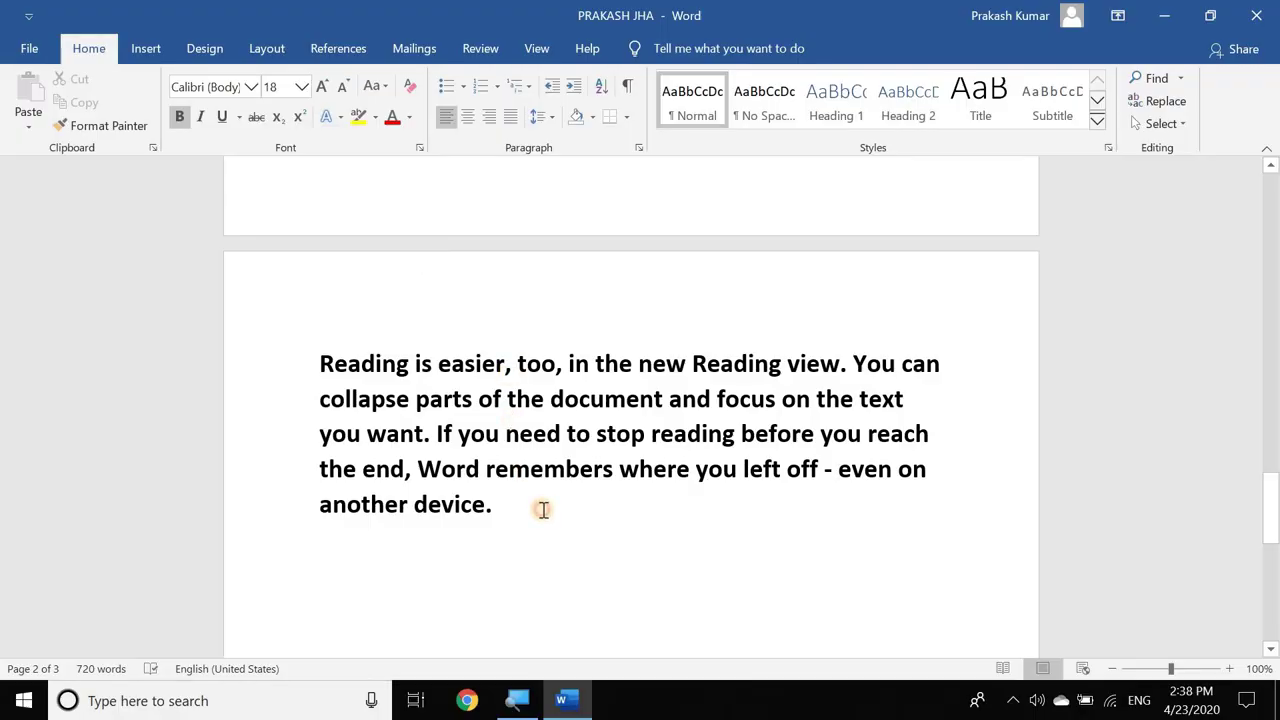
click(542, 509)
text(R)
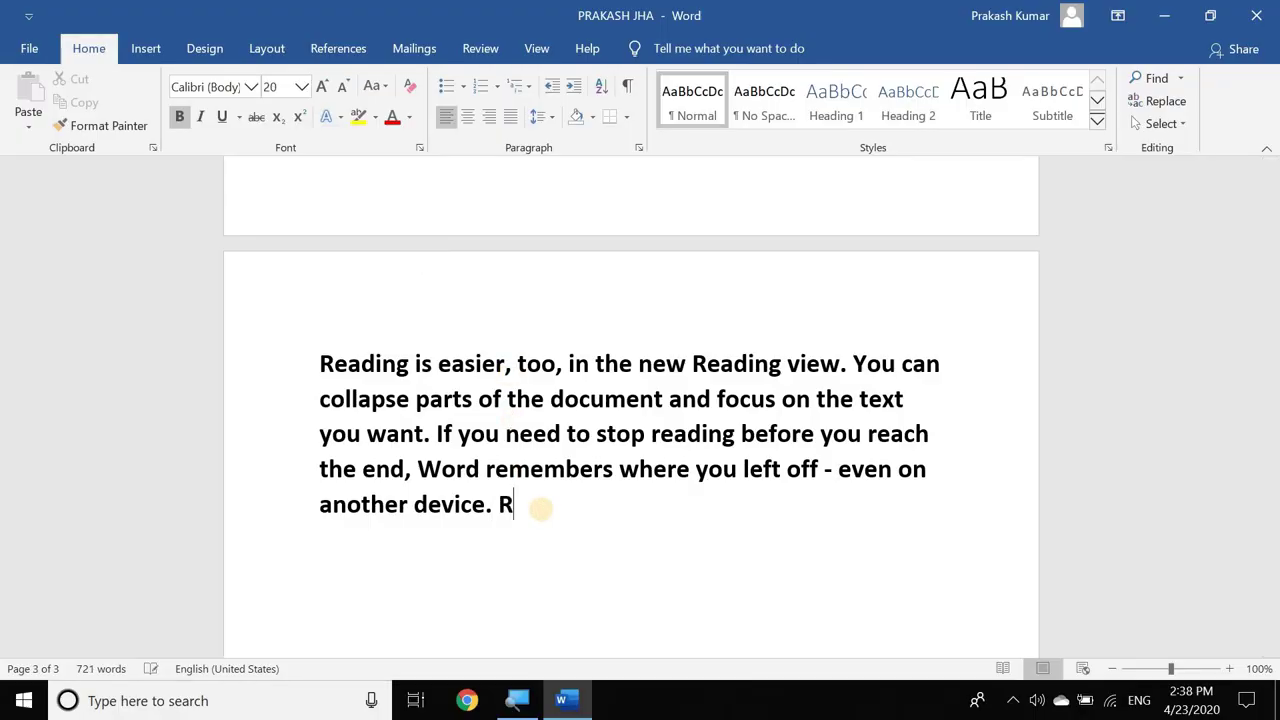
text(AM IS)
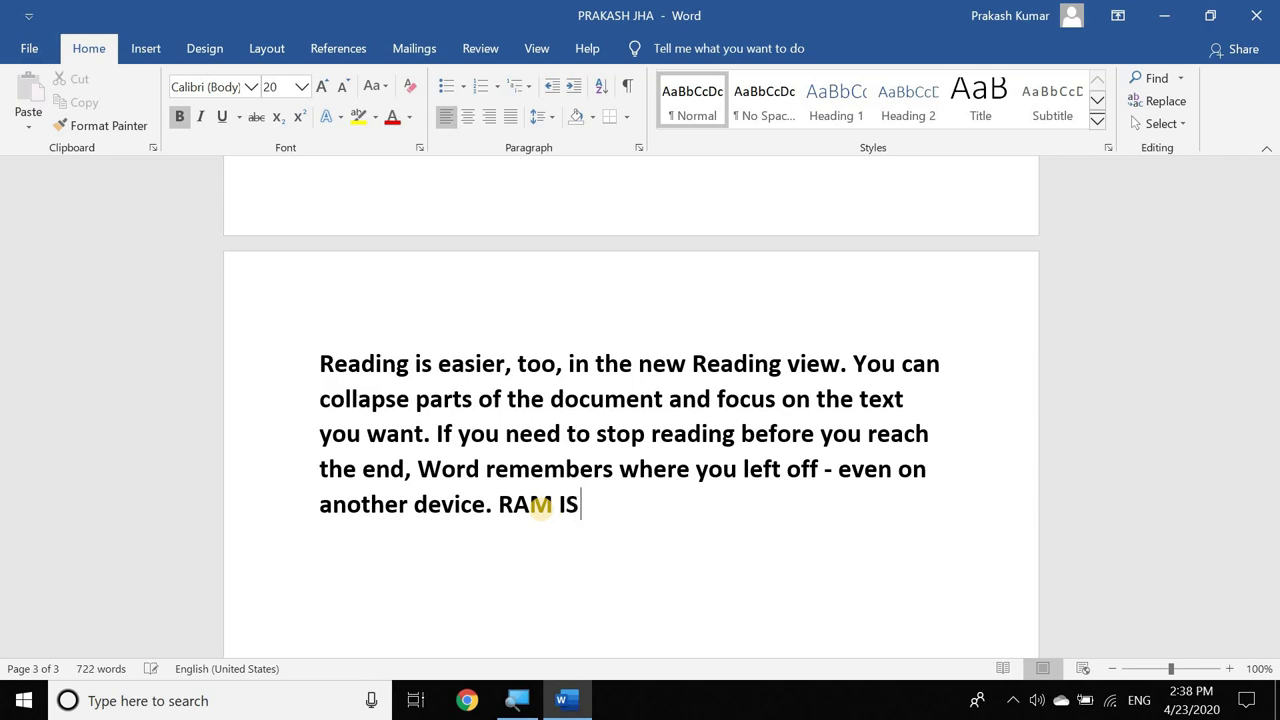
text( A GOOD BO)
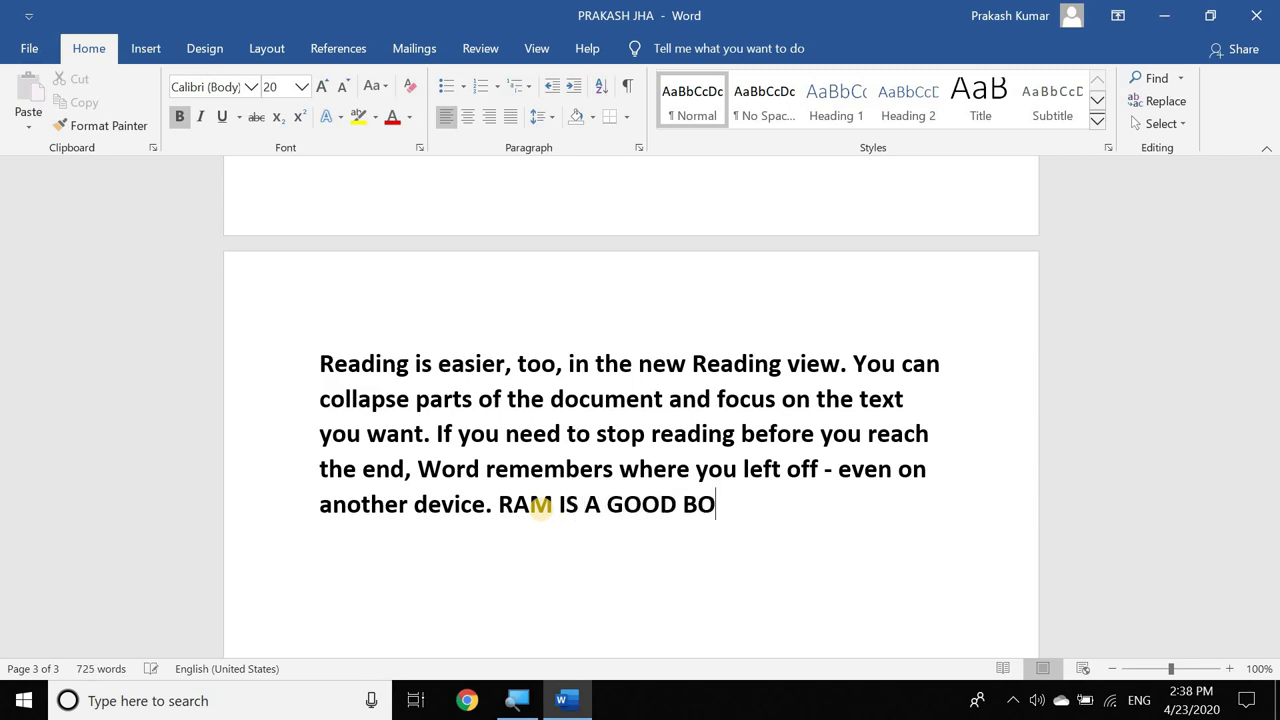
text(Y.)
Close Word, reopen the desktop document and append 'SITA IS A GOOD GIRL' at its end.
key(alt+F4)
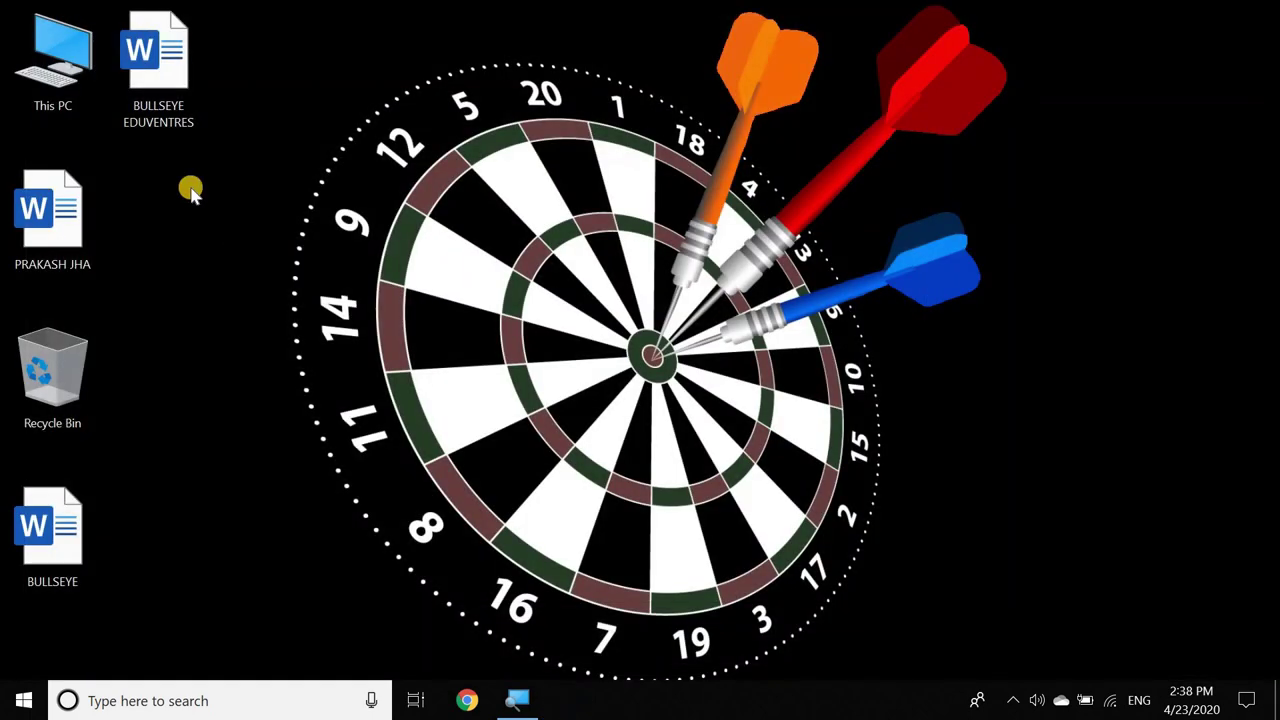
double_click(45, 230)
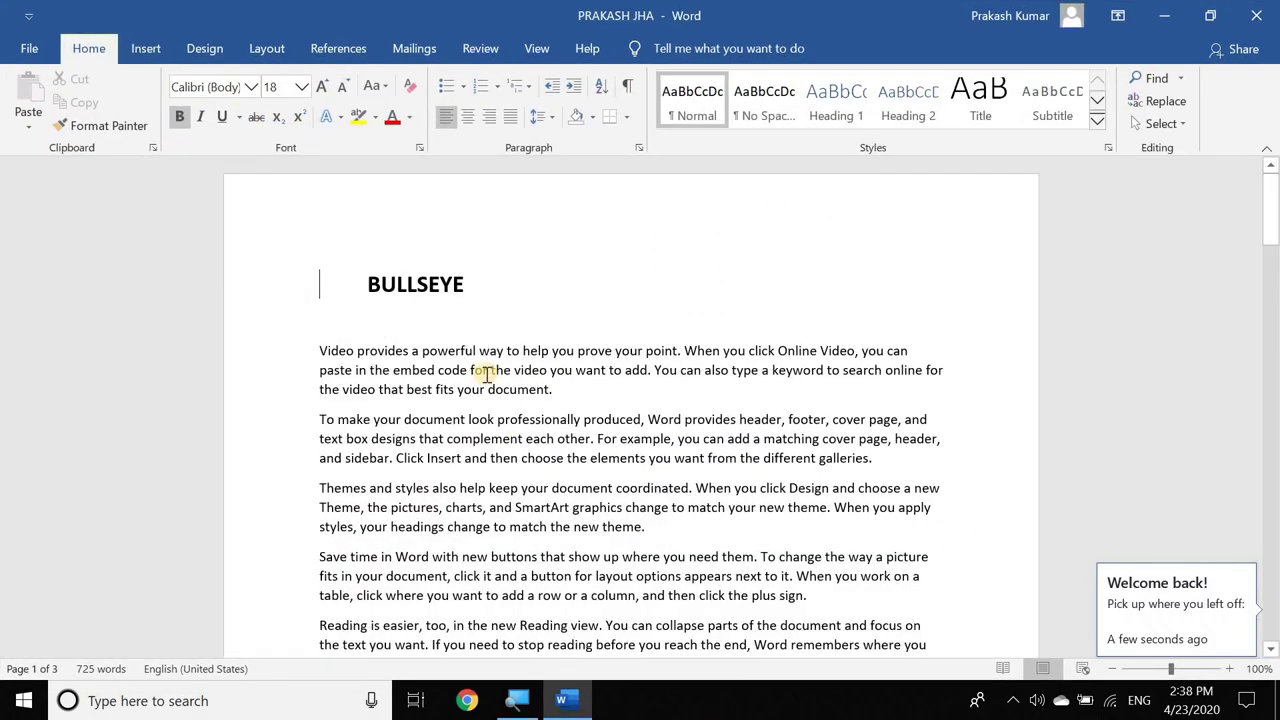
scroll(483, 375, down, 5)
scroll(486, 374, down, 5)
scroll(486, 372, down, 5)
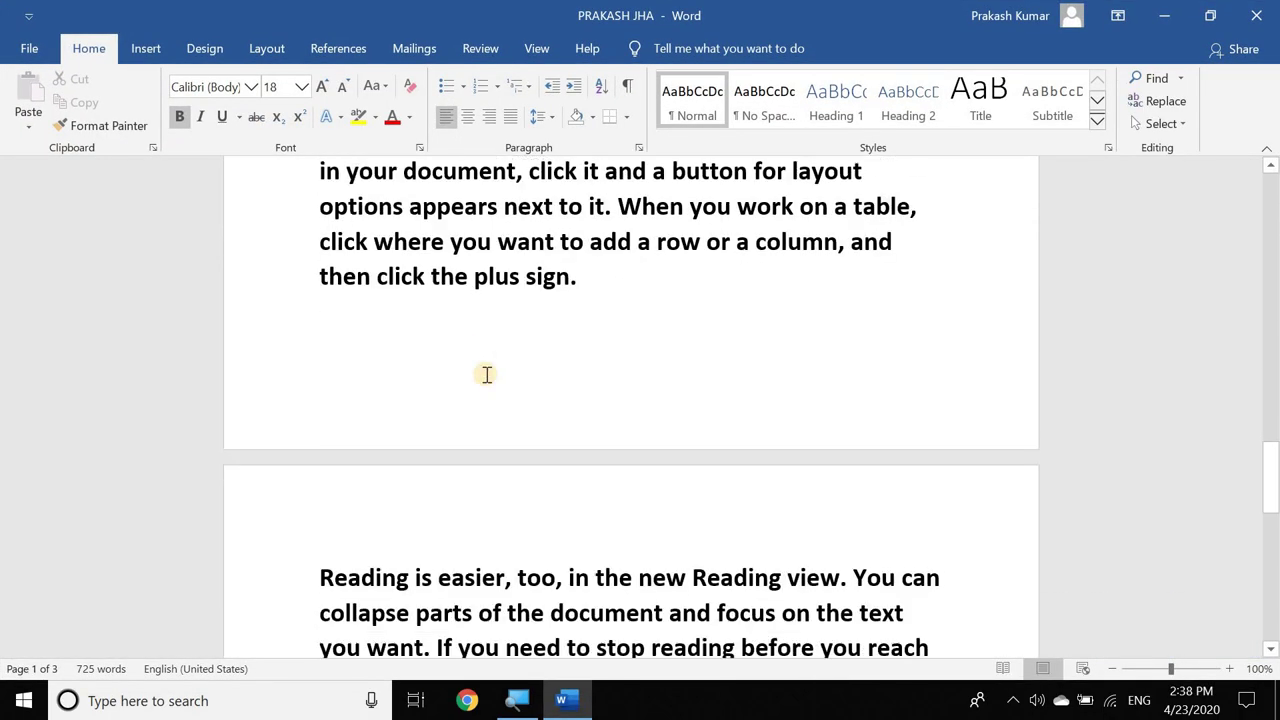
scroll(486, 374, down, 5)
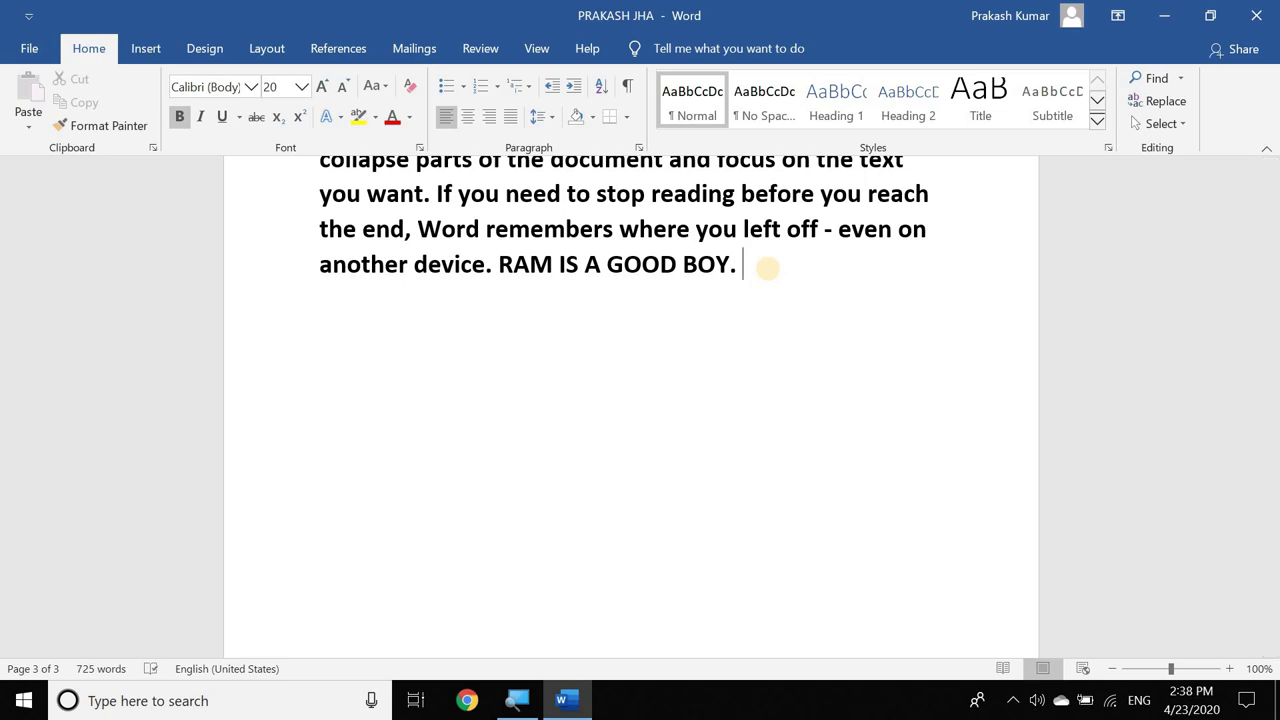
text(SITA I)
text(S A GOOD)
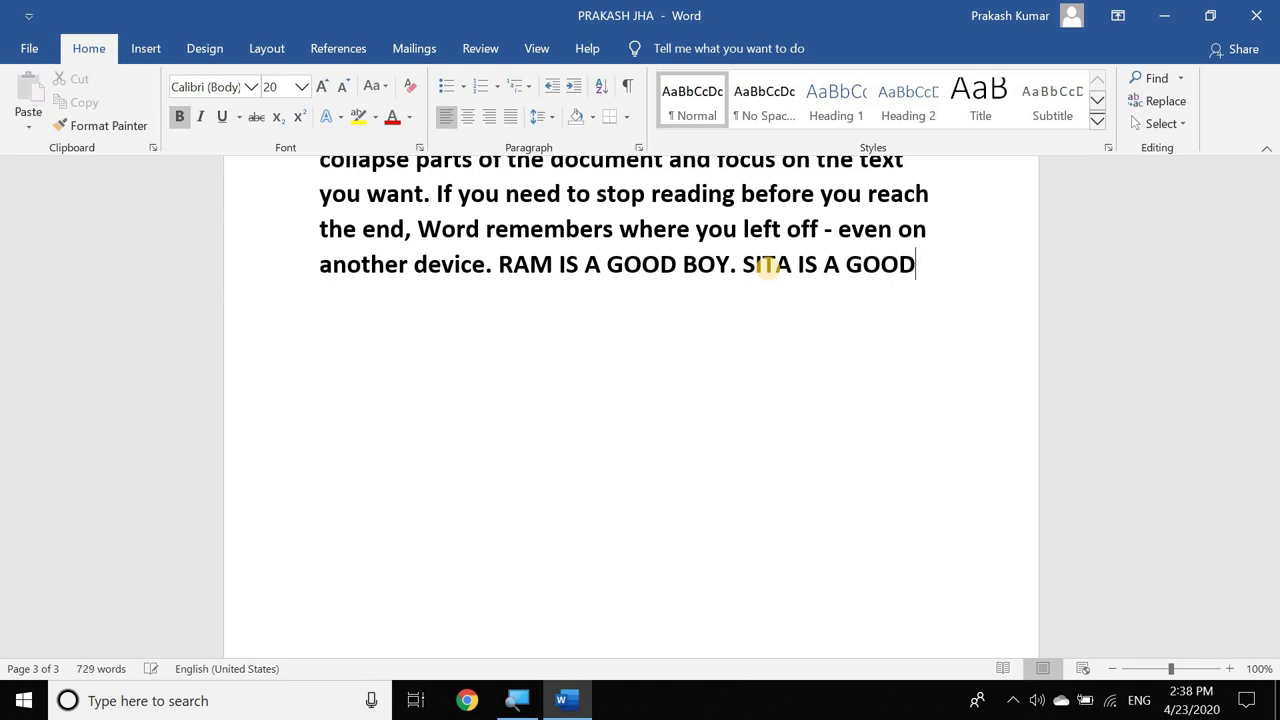
text( GIRL)
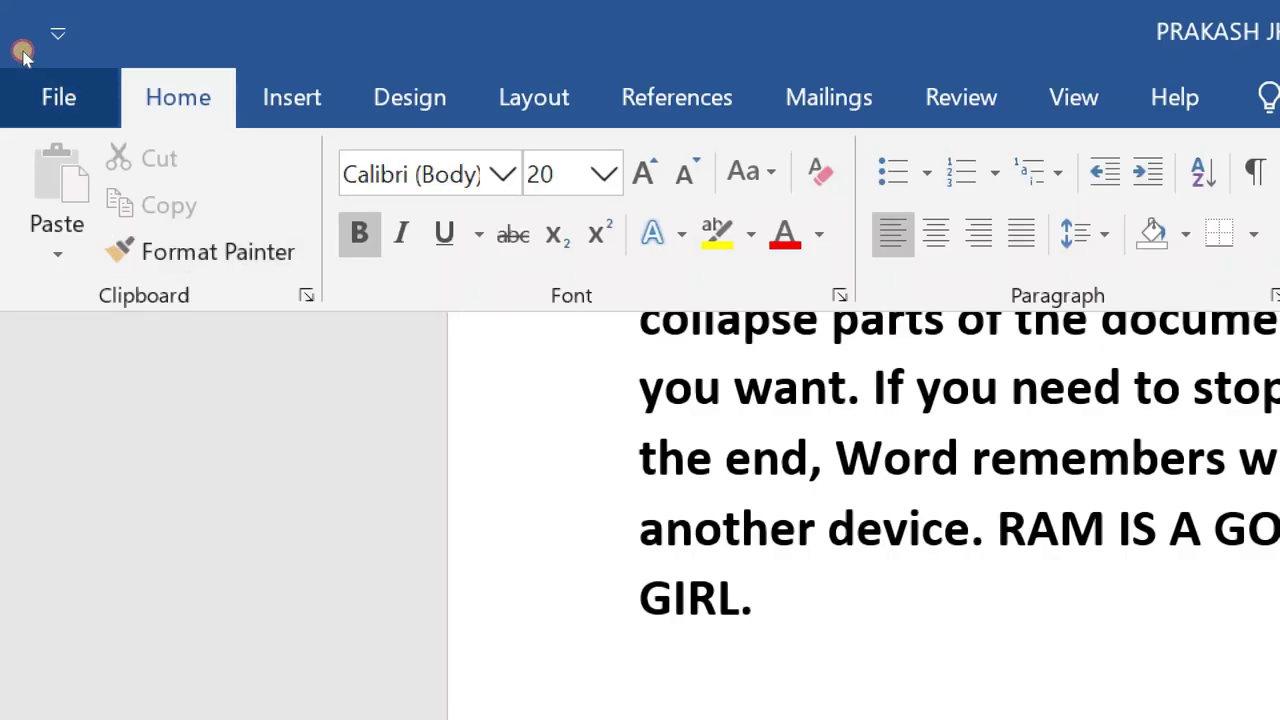
Save the edited document to the Desktop as a new Word file named SITA.
click(59, 97)
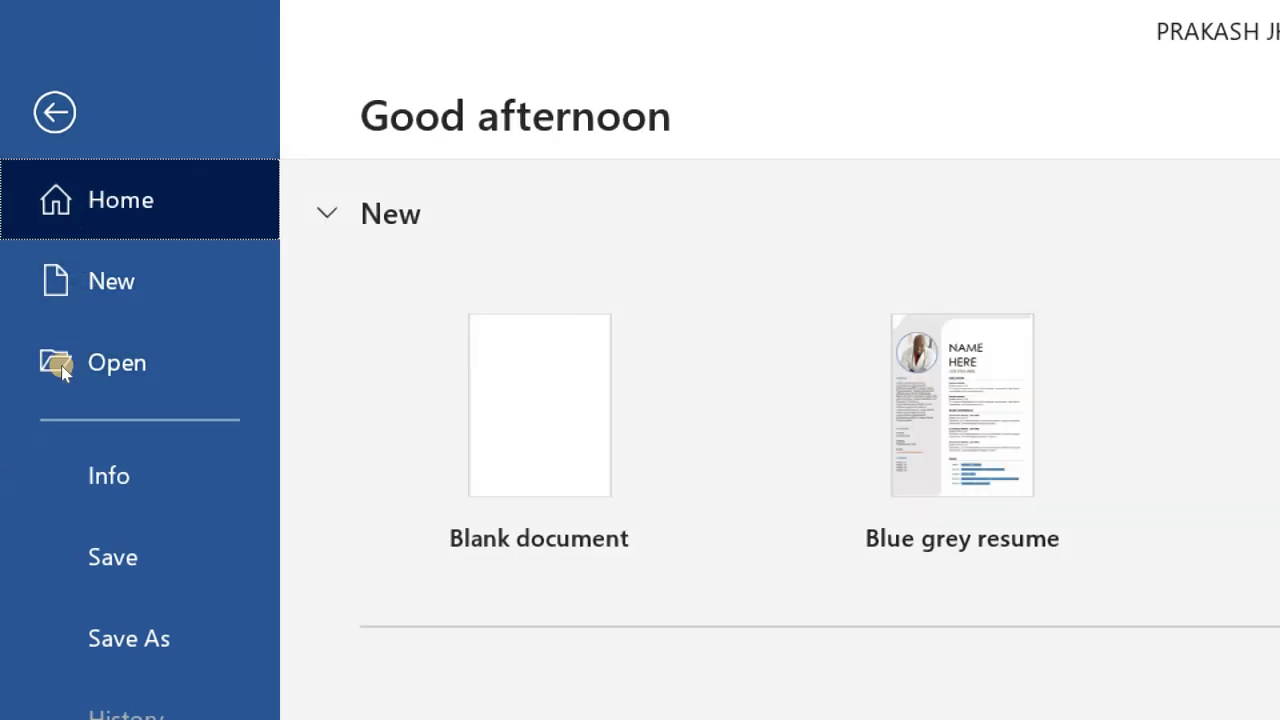
click(79, 312)
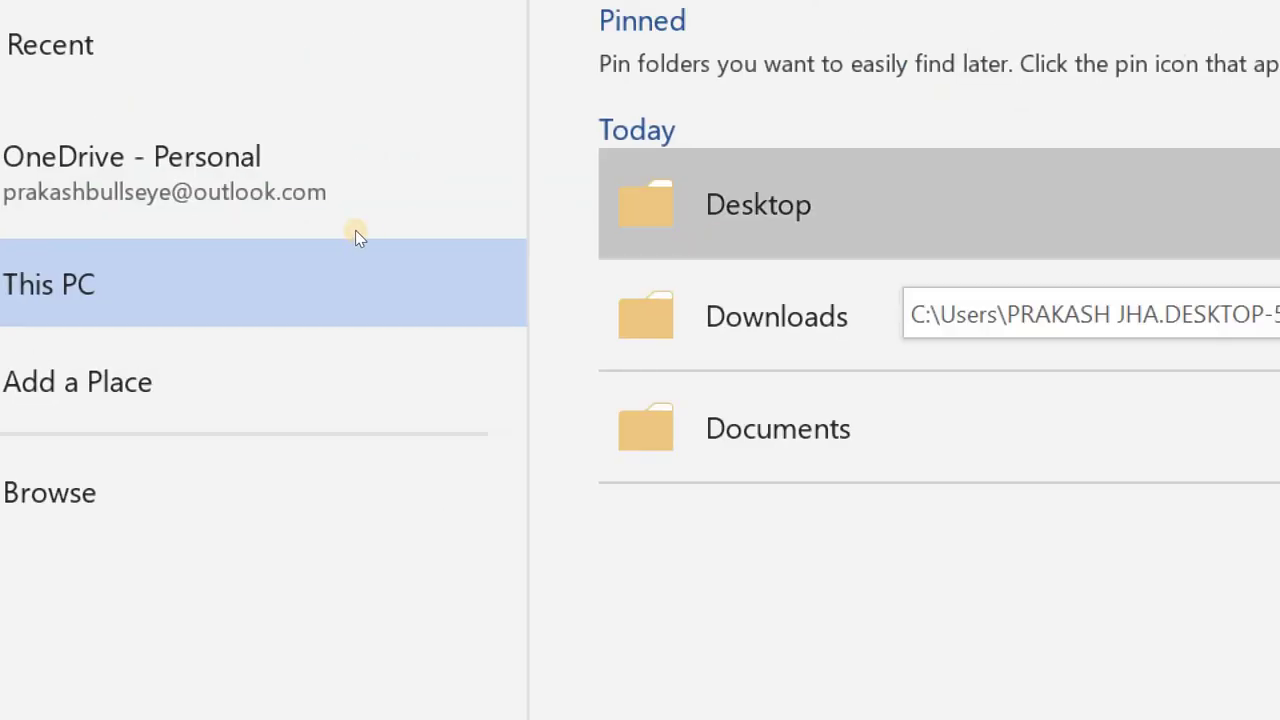
click(626, 226)
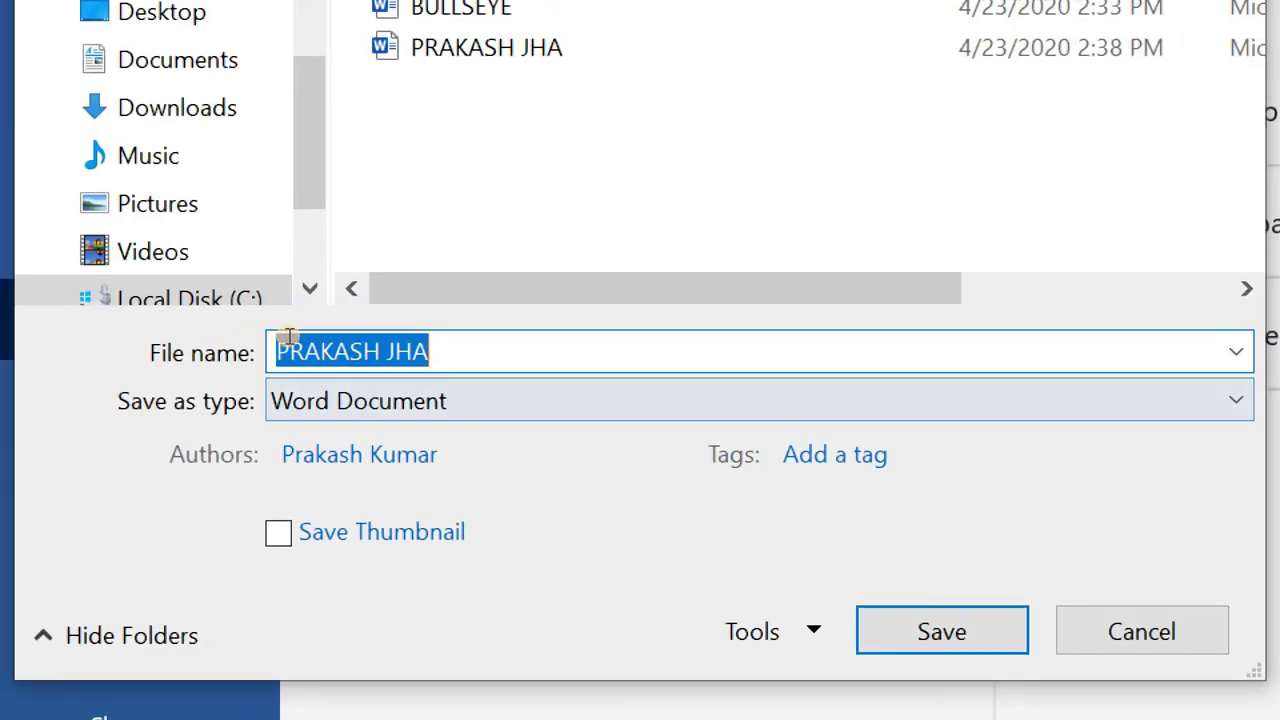
key(BackSpace)
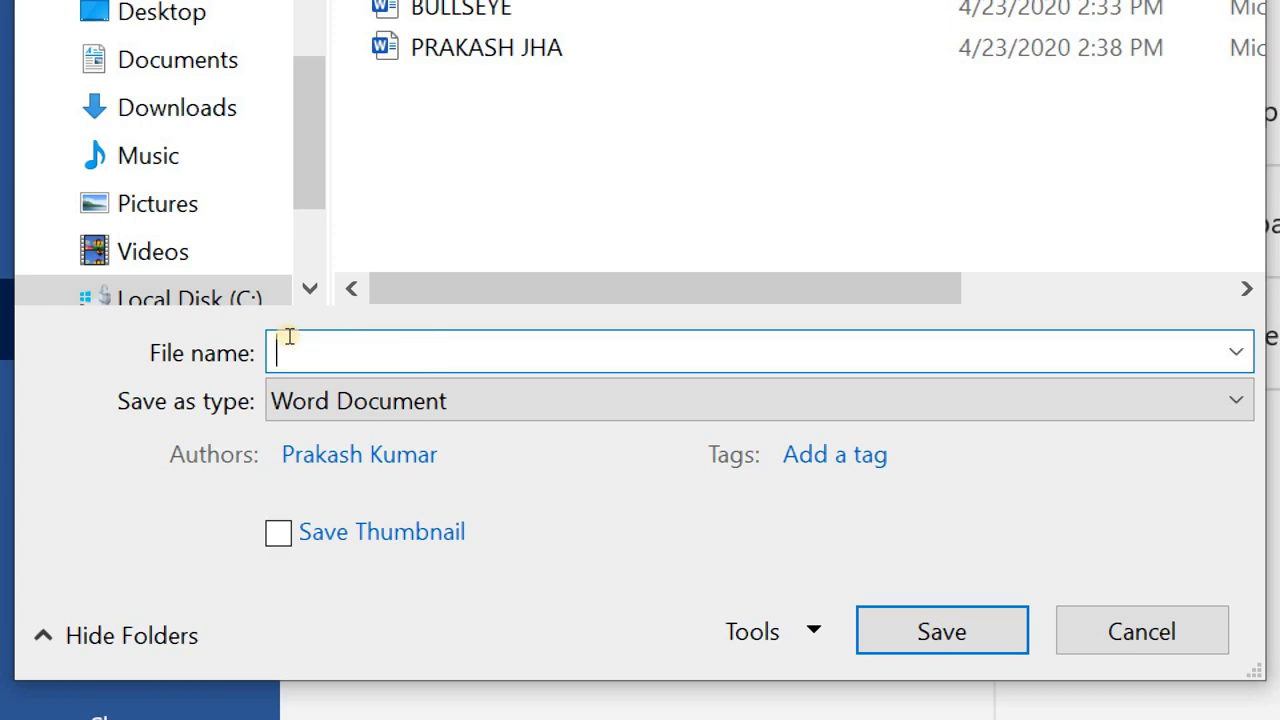
text(SI)
text(TA)
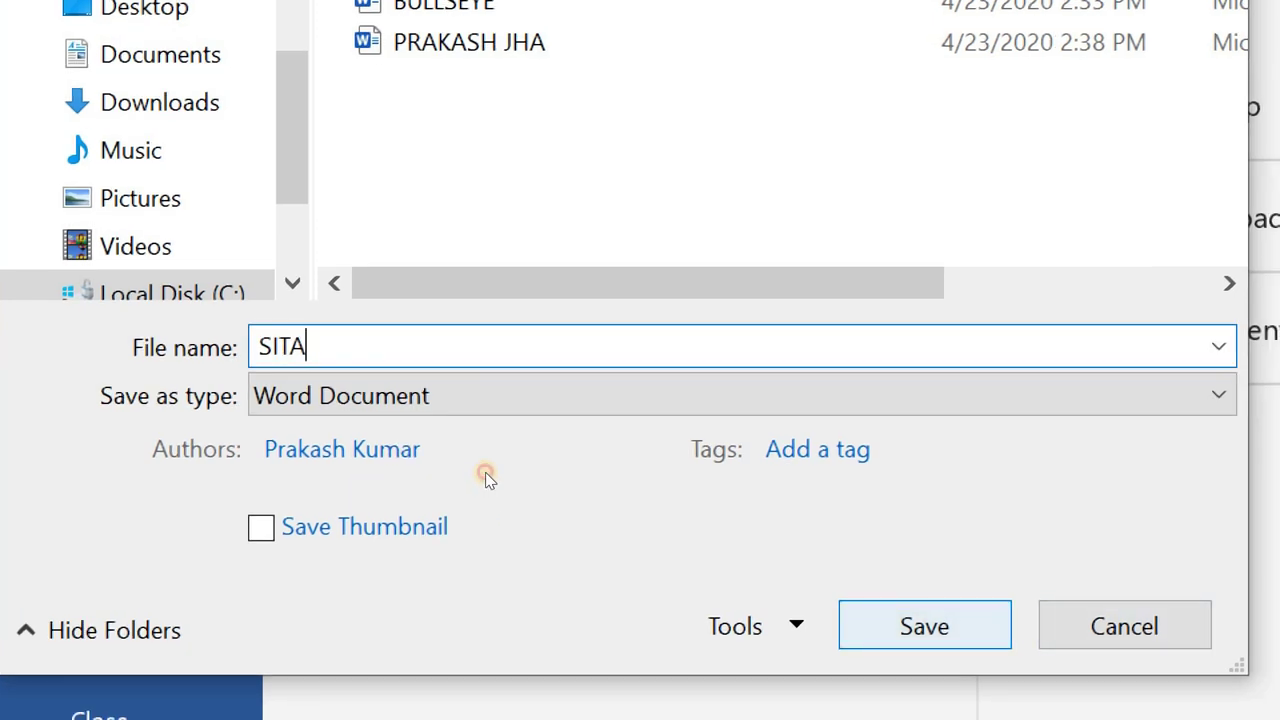
key(Return)
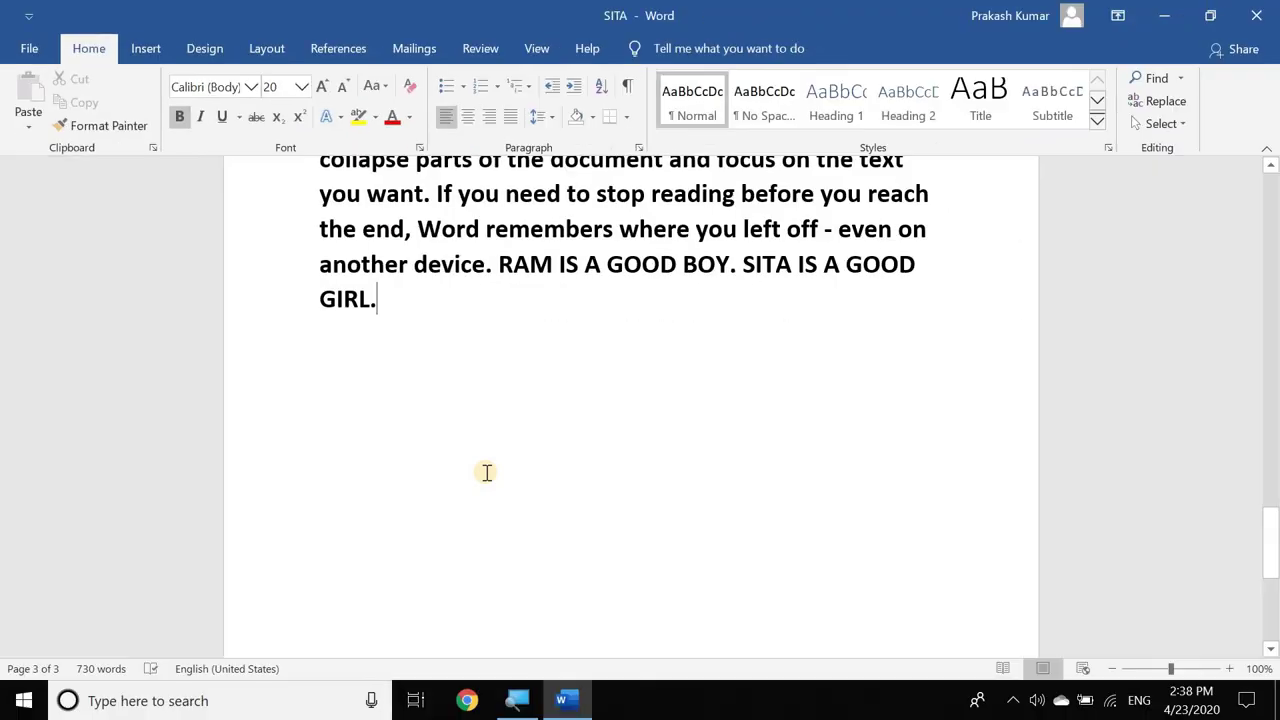
Close Word, refresh the desktop and reopen SITA to review its added sentences.
click(1260, 20)
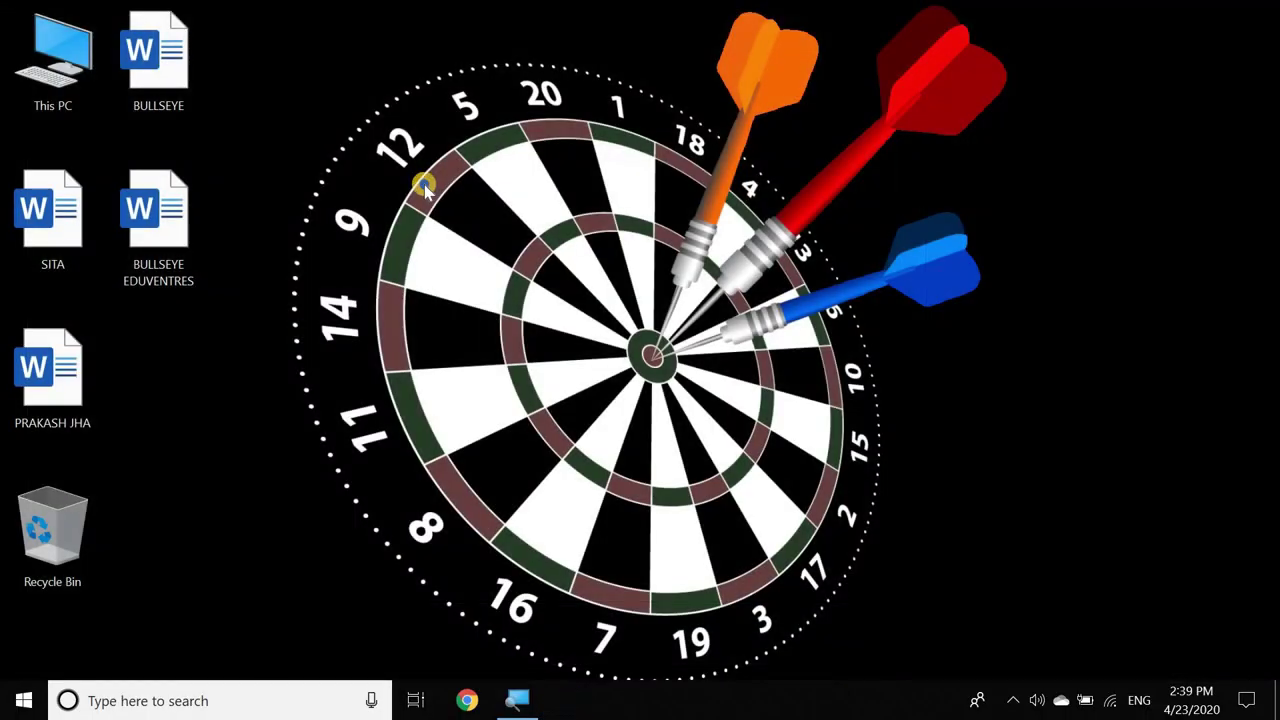
right_click(424, 178)
click(263, 274)
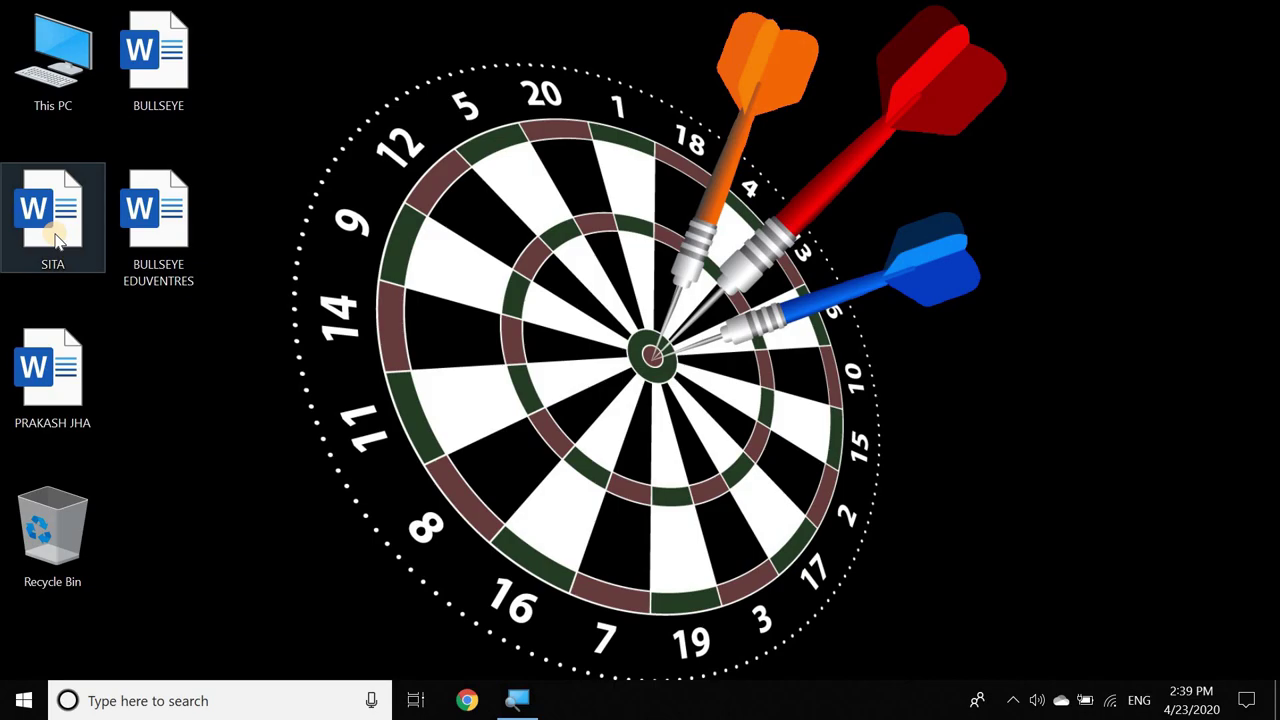
double_click(57, 232)
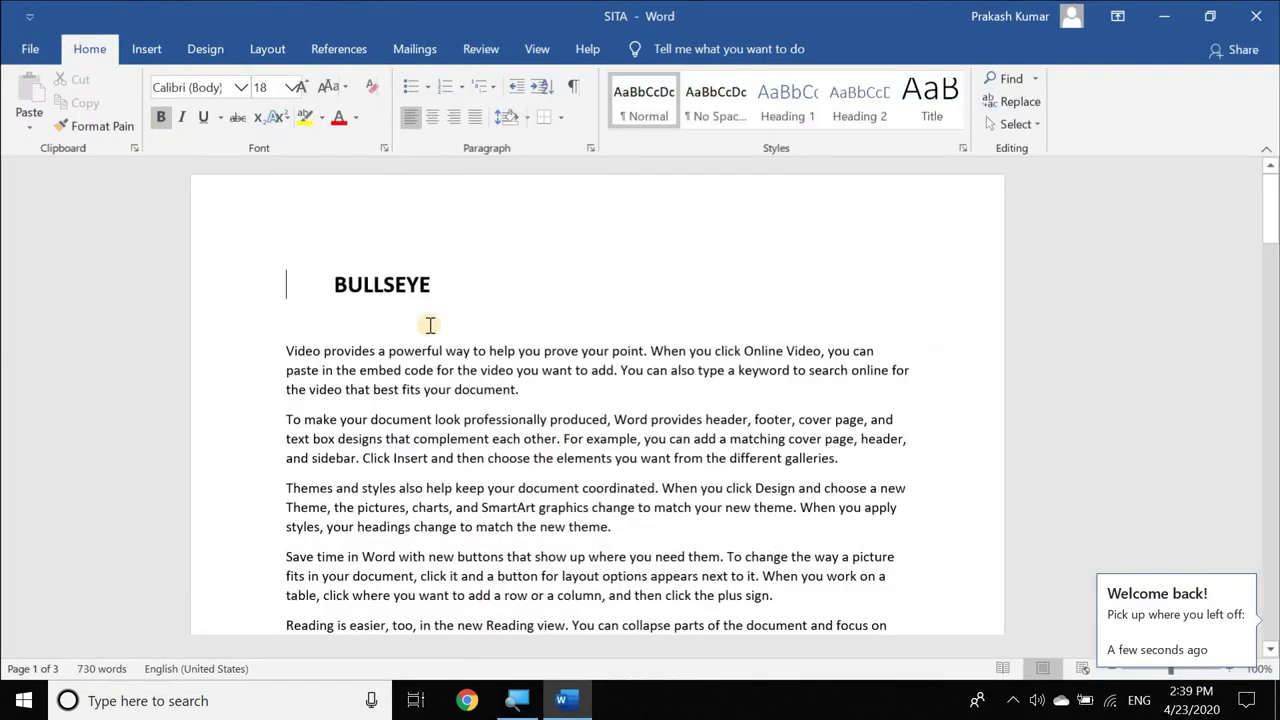
scroll(543, 341, down, 10)
scroll(543, 341, down, 3)
scroll(543, 341, down, 3)
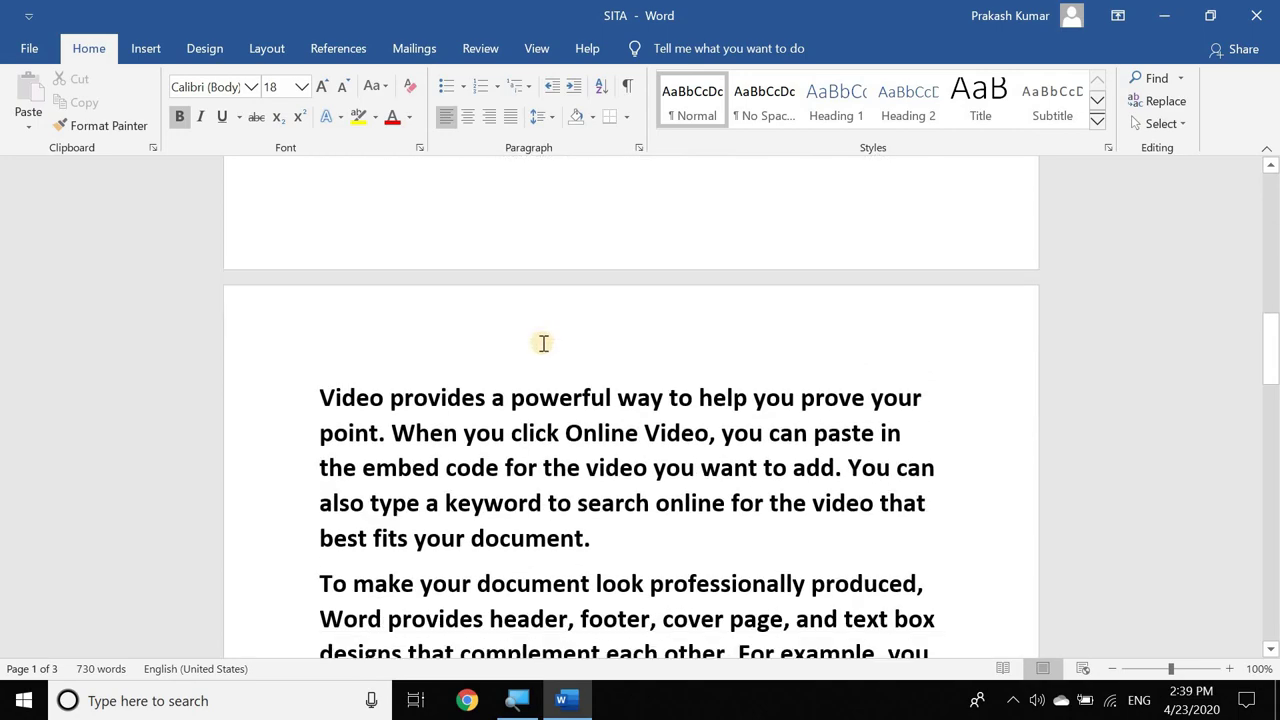
scroll(543, 343, down, 5)
scroll(537, 403, down, 5)
scroll(586, 386, down, 2)
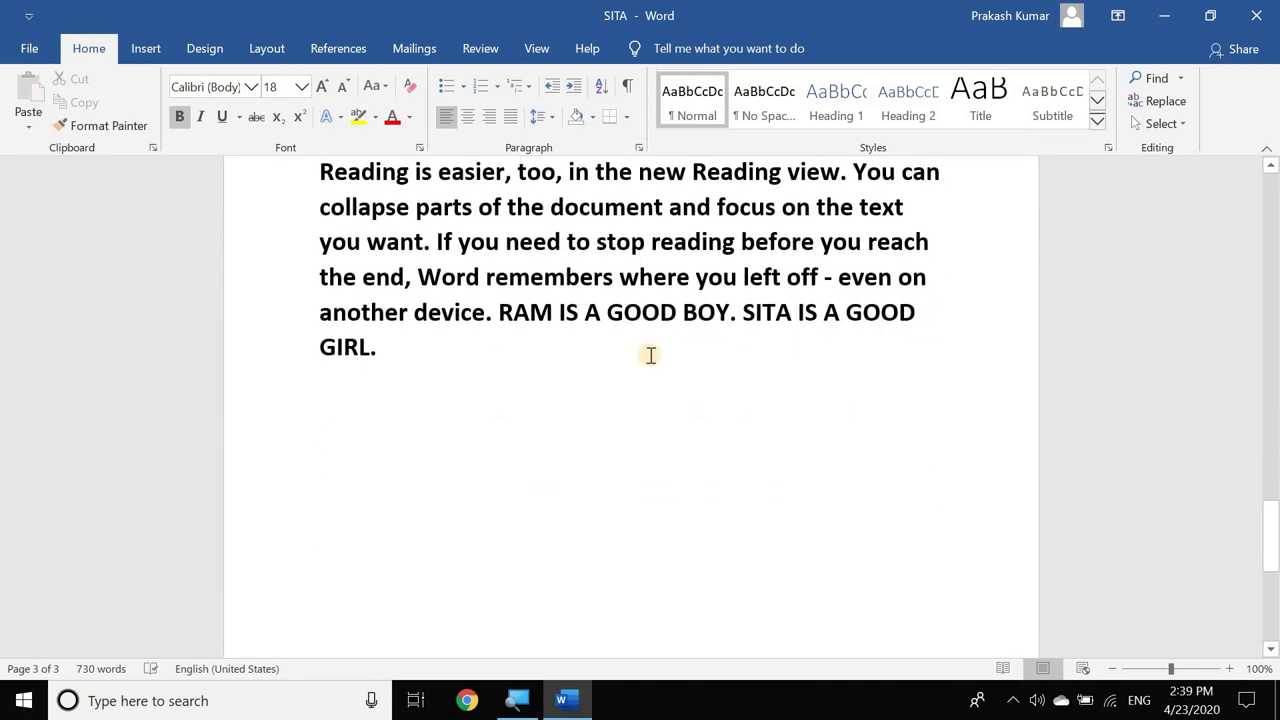
Return to the top of SITA and show the File Home page with recent documents.
click(820, 320)
scroll(822, 321, up, 3)
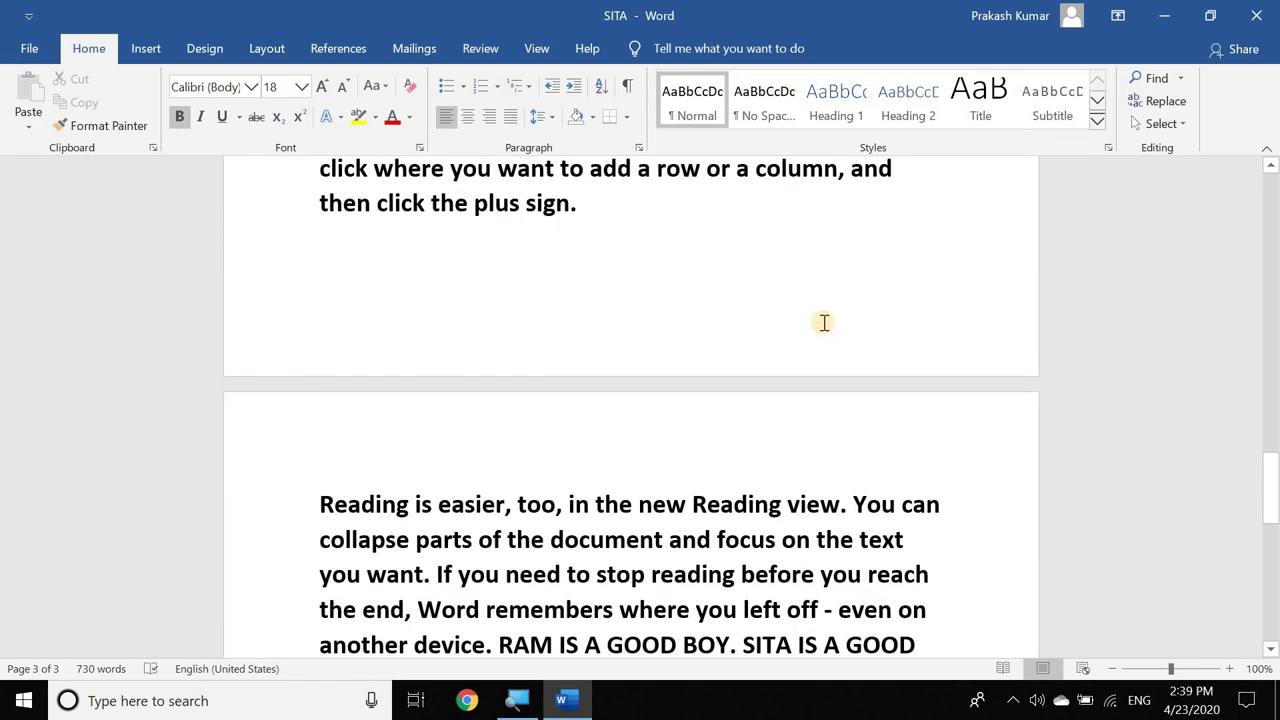
scroll(822, 321, up, 5)
scroll(822, 321, up, 5)
key(ctrl+z)
scroll(822, 321, up, 3)
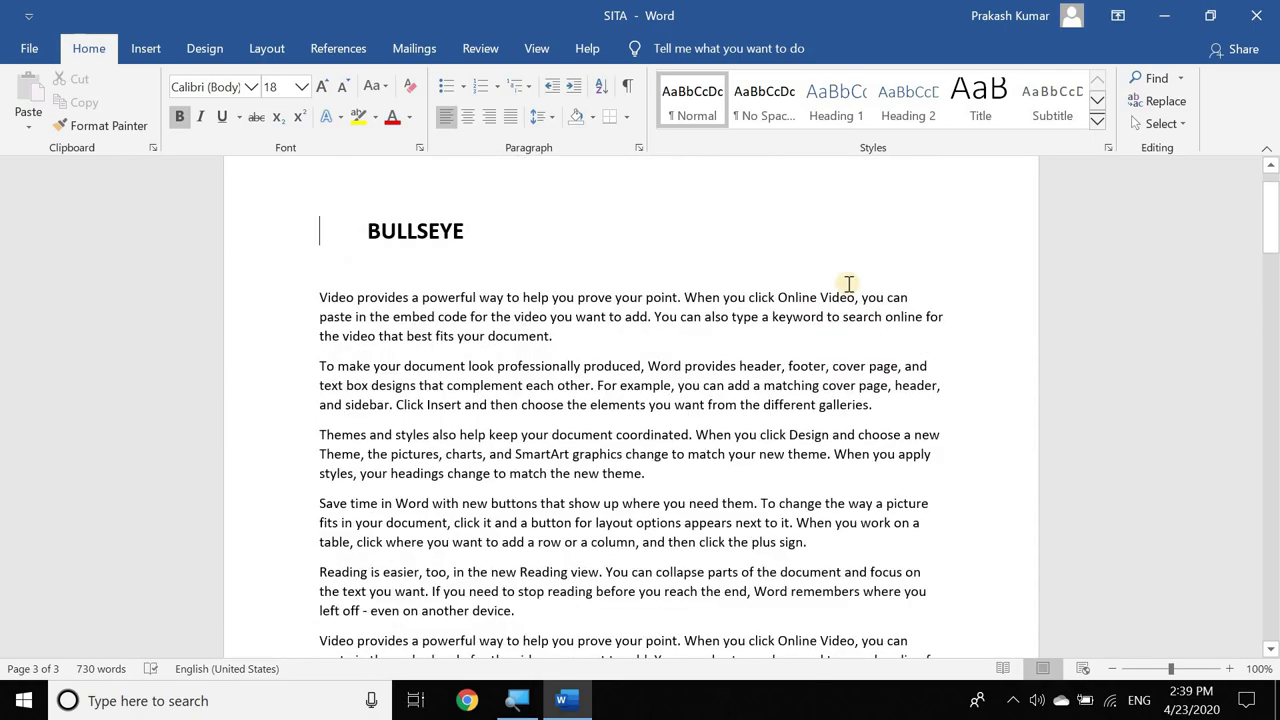
scroll(846, 286, up, 1)
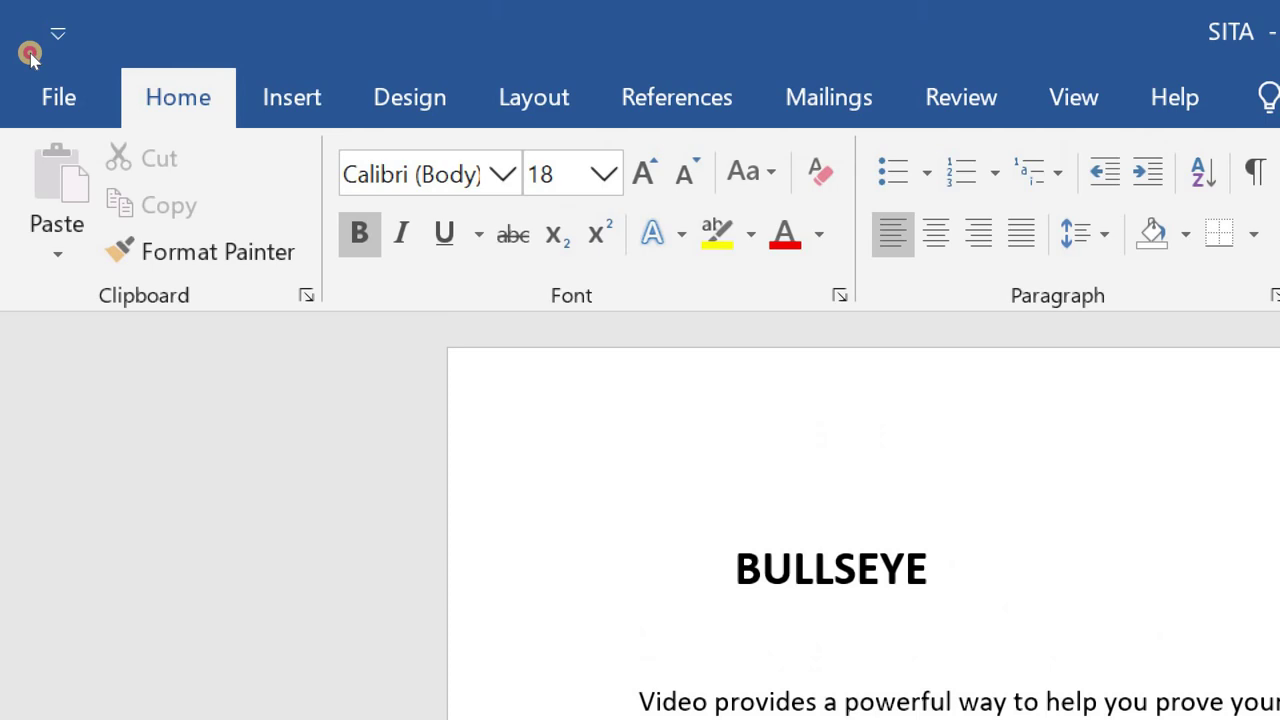
click(40, 95)
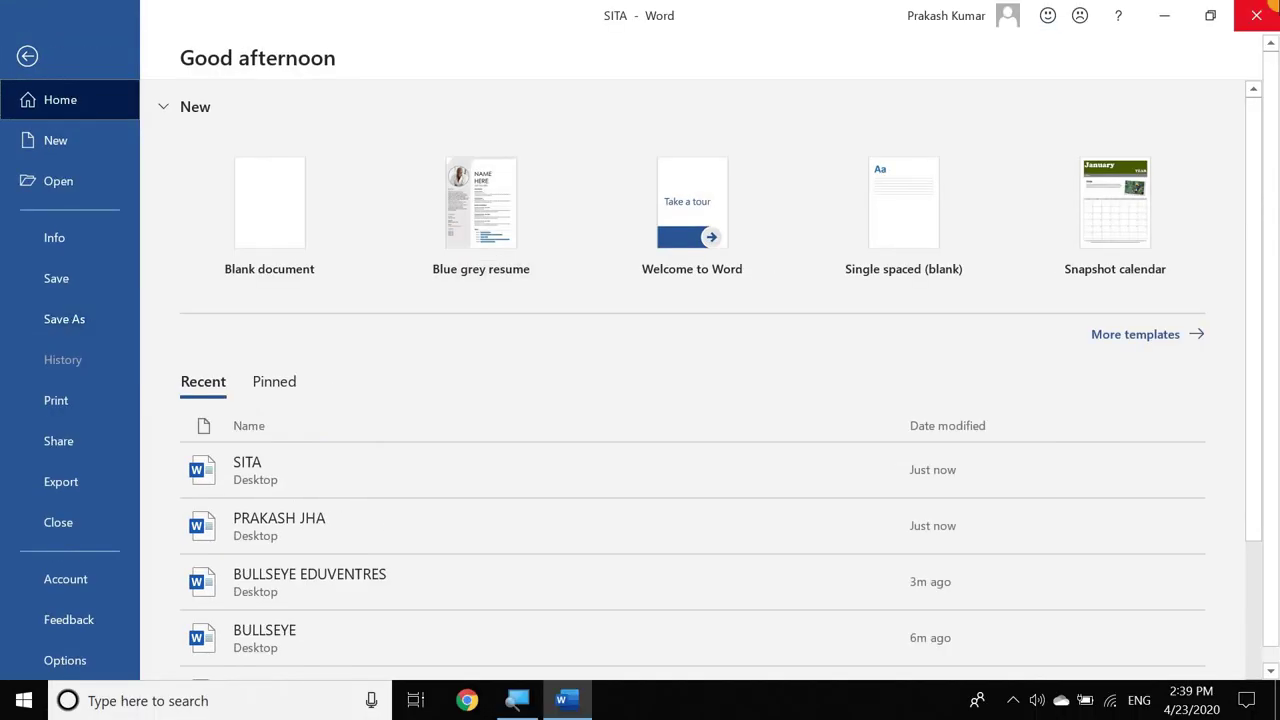
Delete all four Word documents from the desktop, then bring up the Start menu.
click(1256, 14)
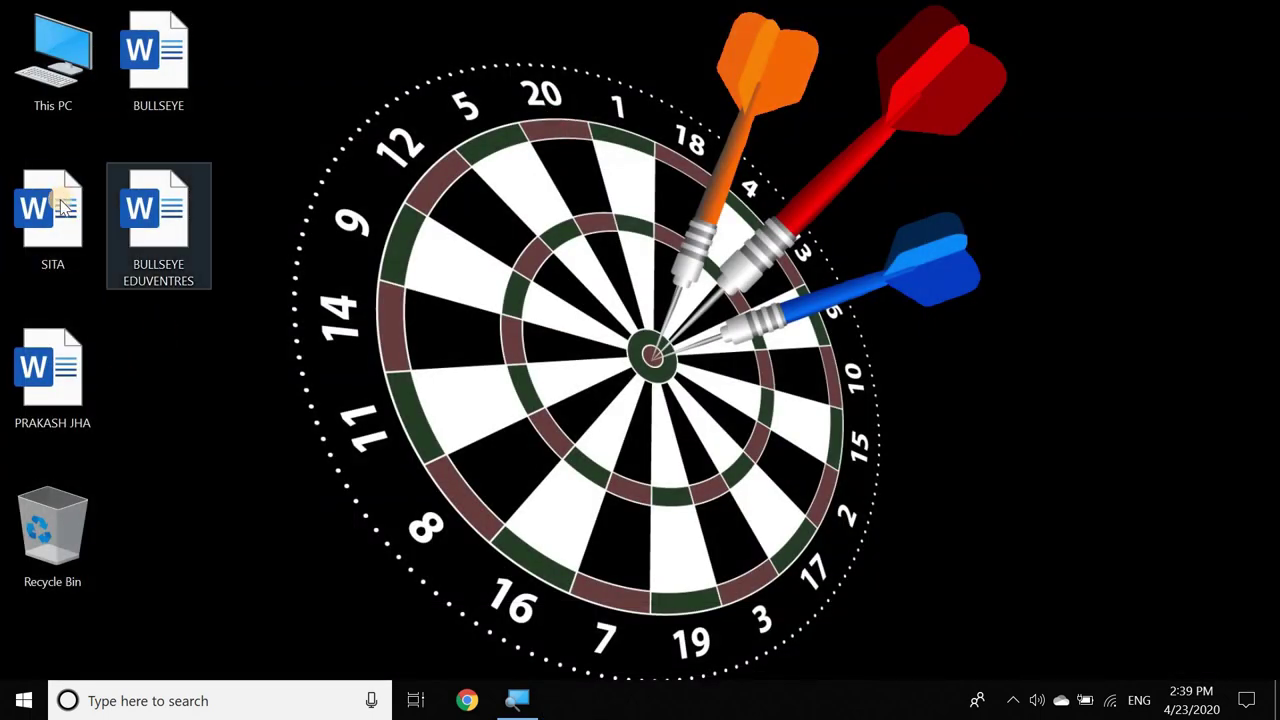
ctrl+click(168, 190)
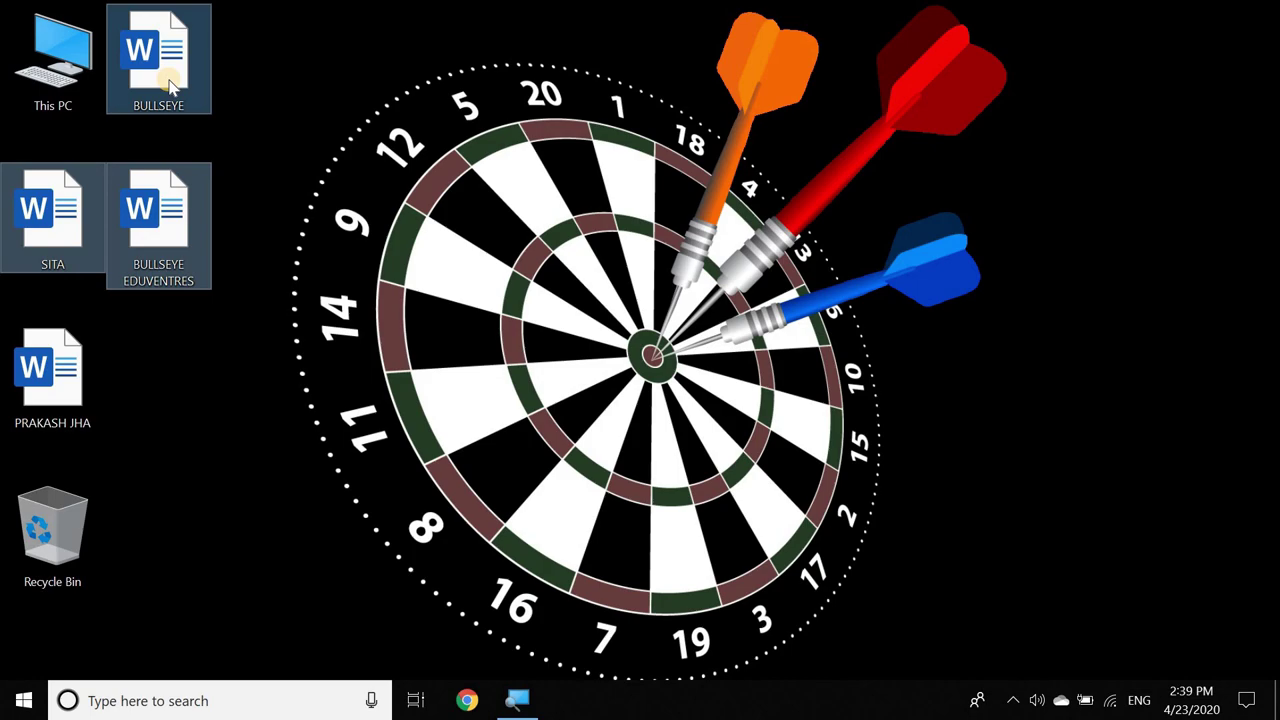
key(Delete)
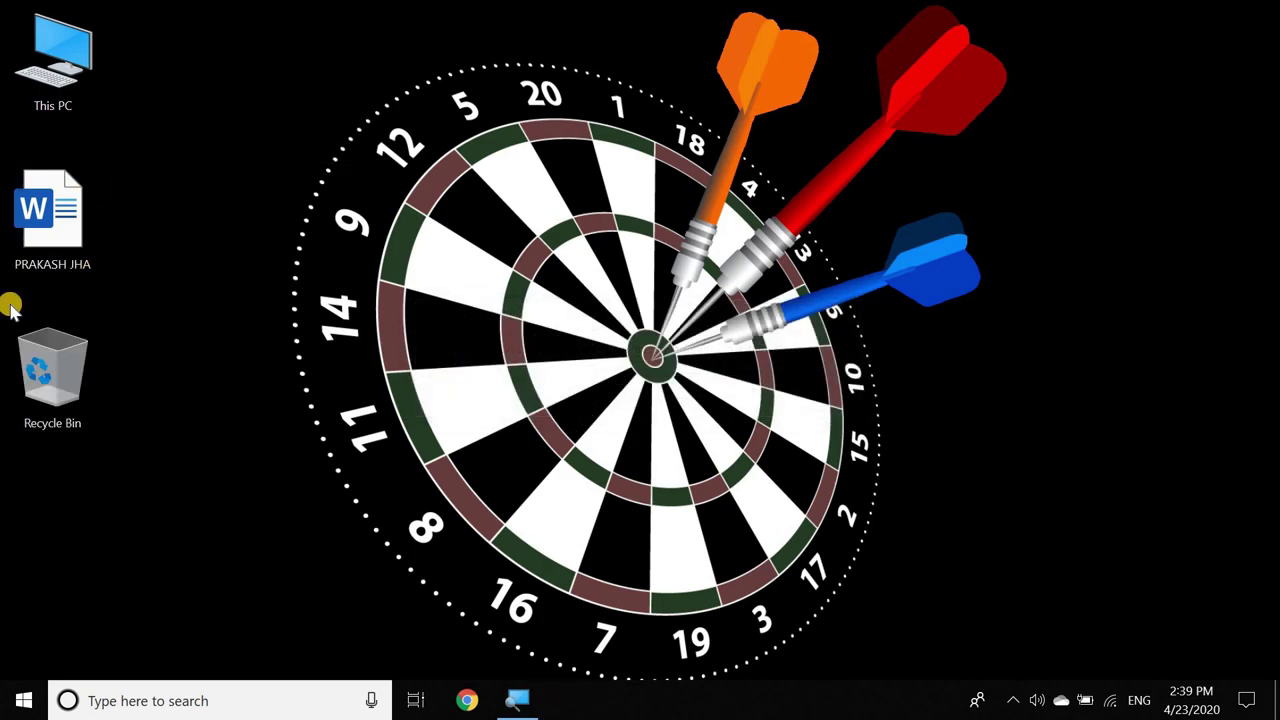
click(47, 218)
key(Delete)
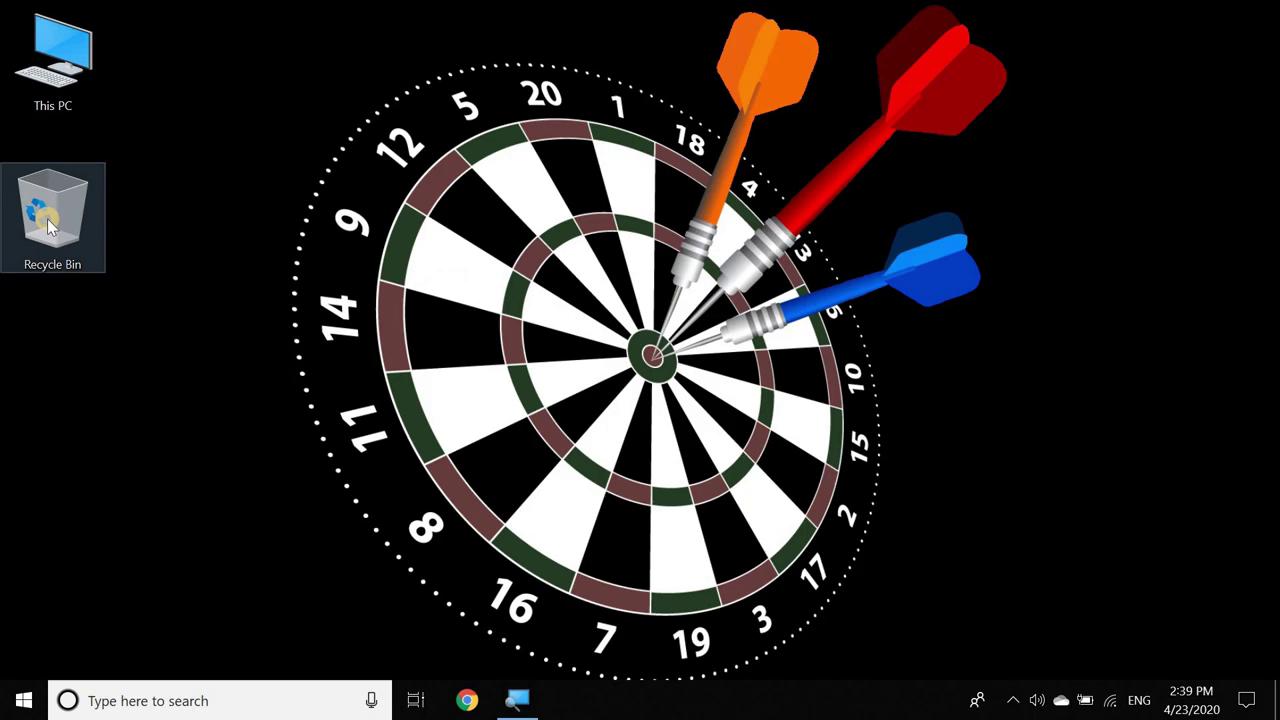
key(super)
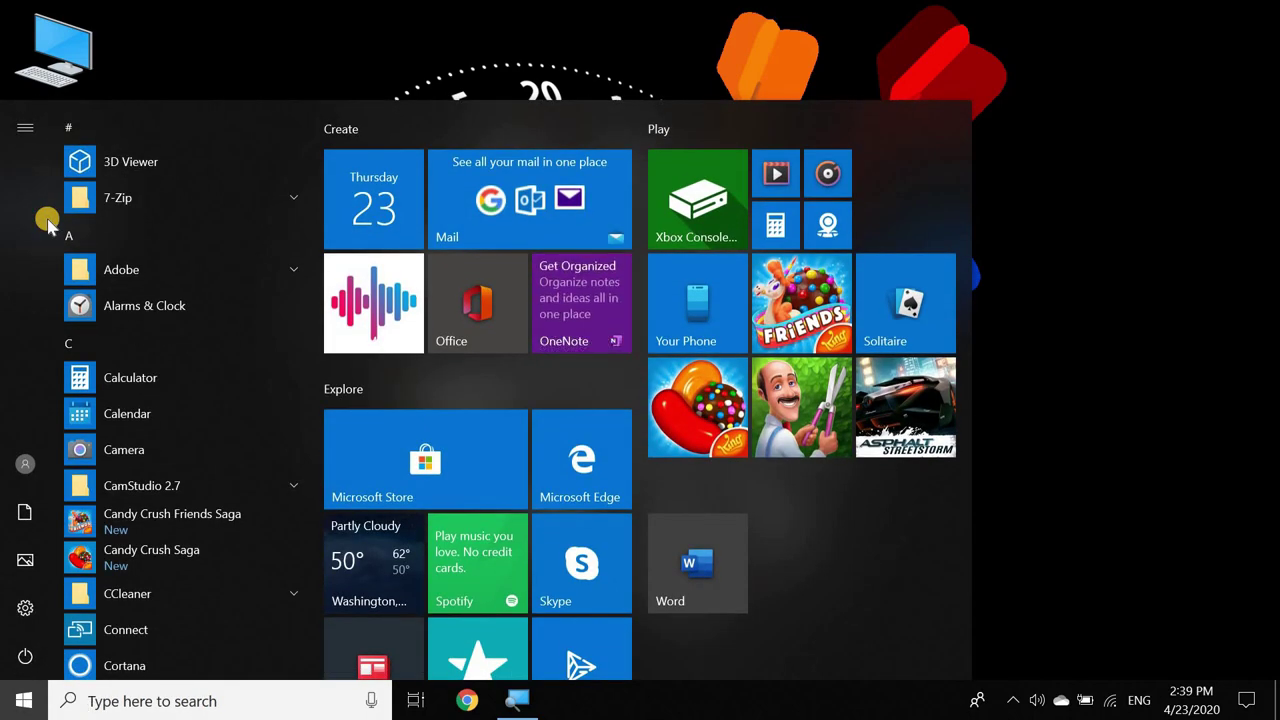
Launch Word via the 'wo' search and create a maximized blank document.
text(wo)
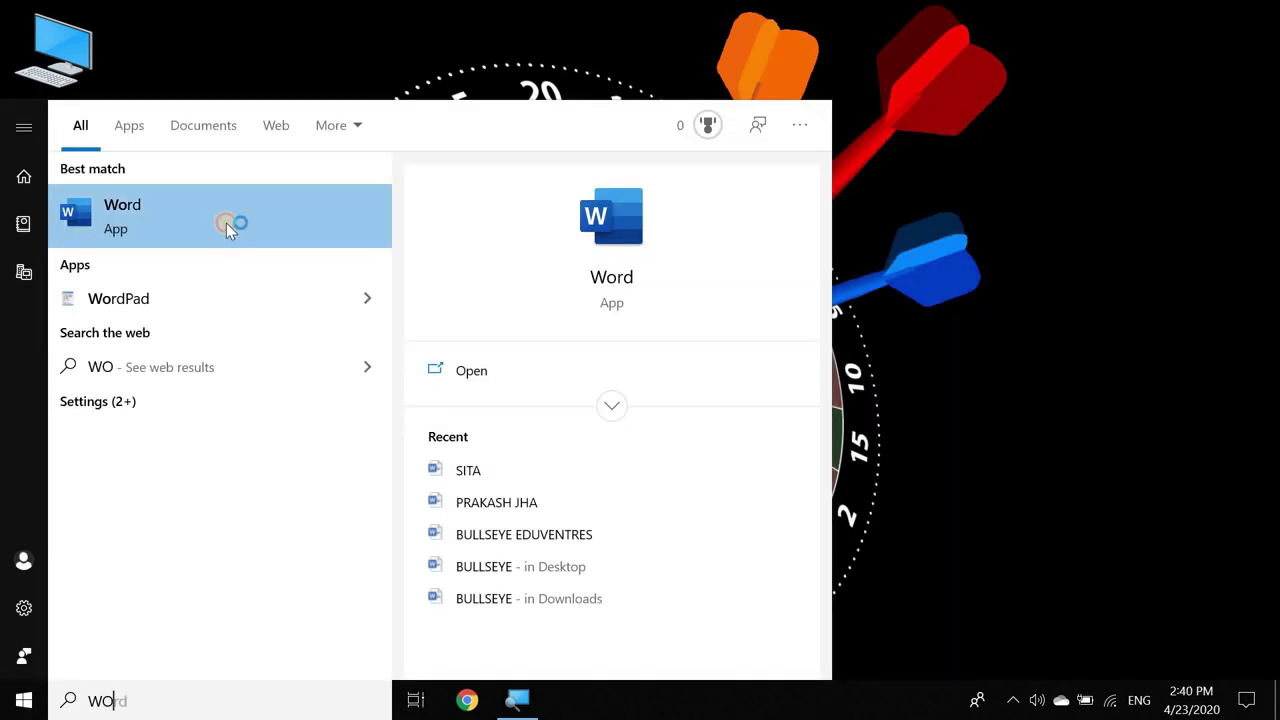
click(226, 223)
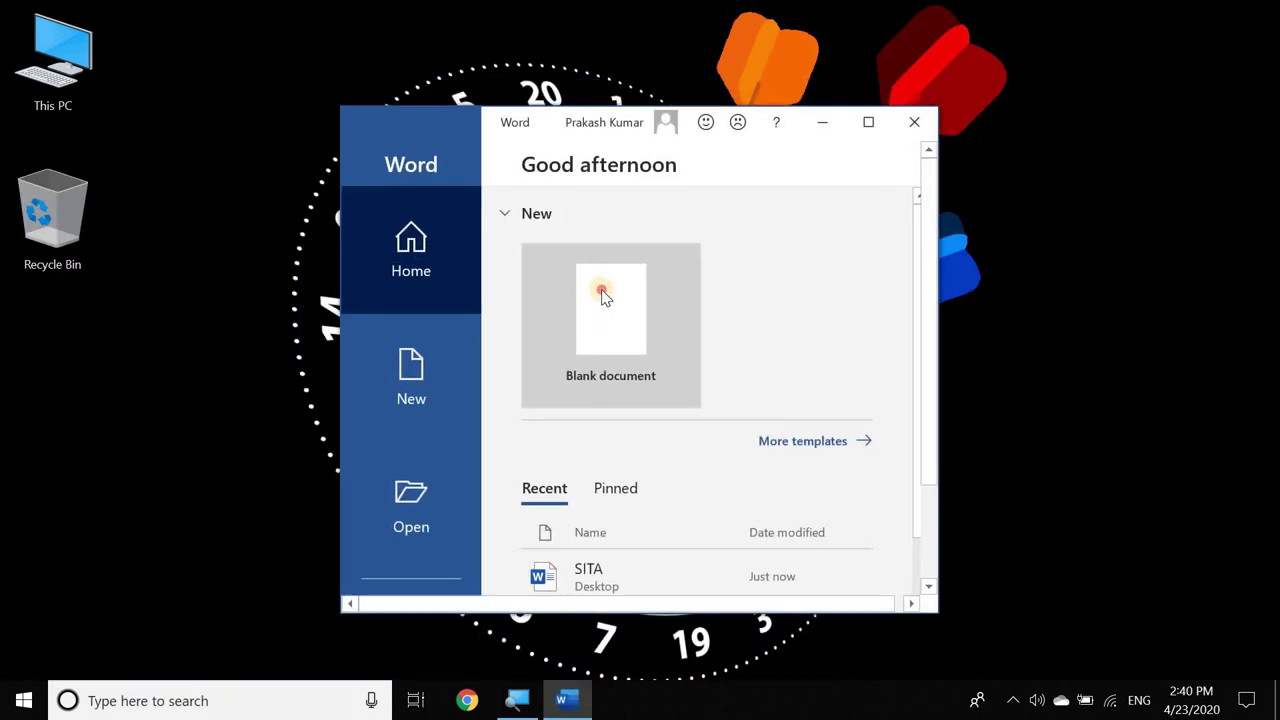
click(596, 292)
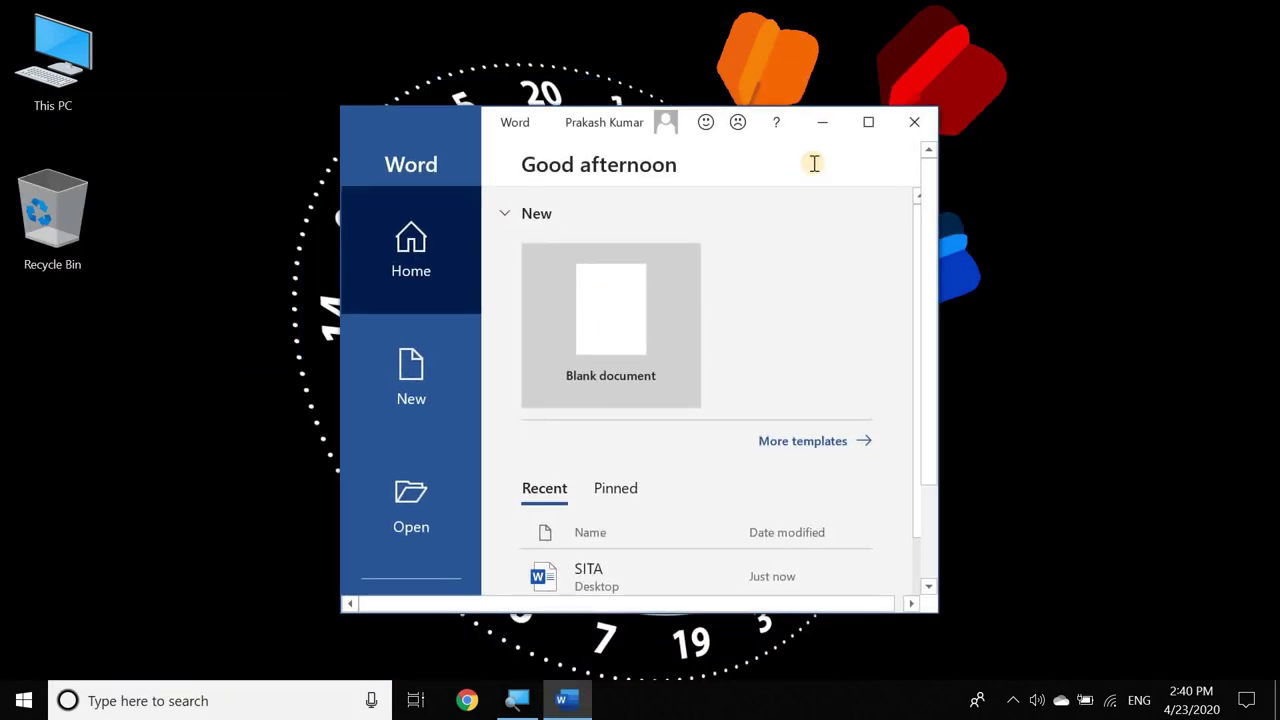
click(870, 124)
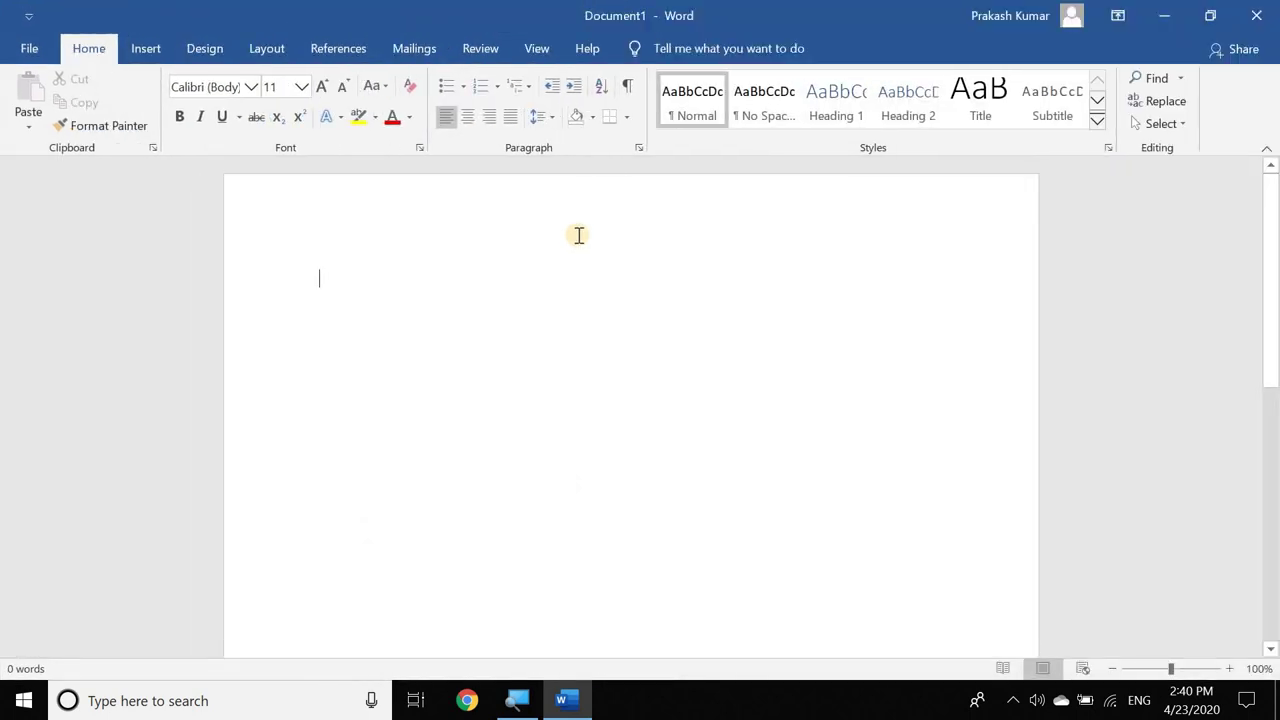
Fill the blank document with =RAND() sample paragraphs and open the File backstage.
text(=RAND)
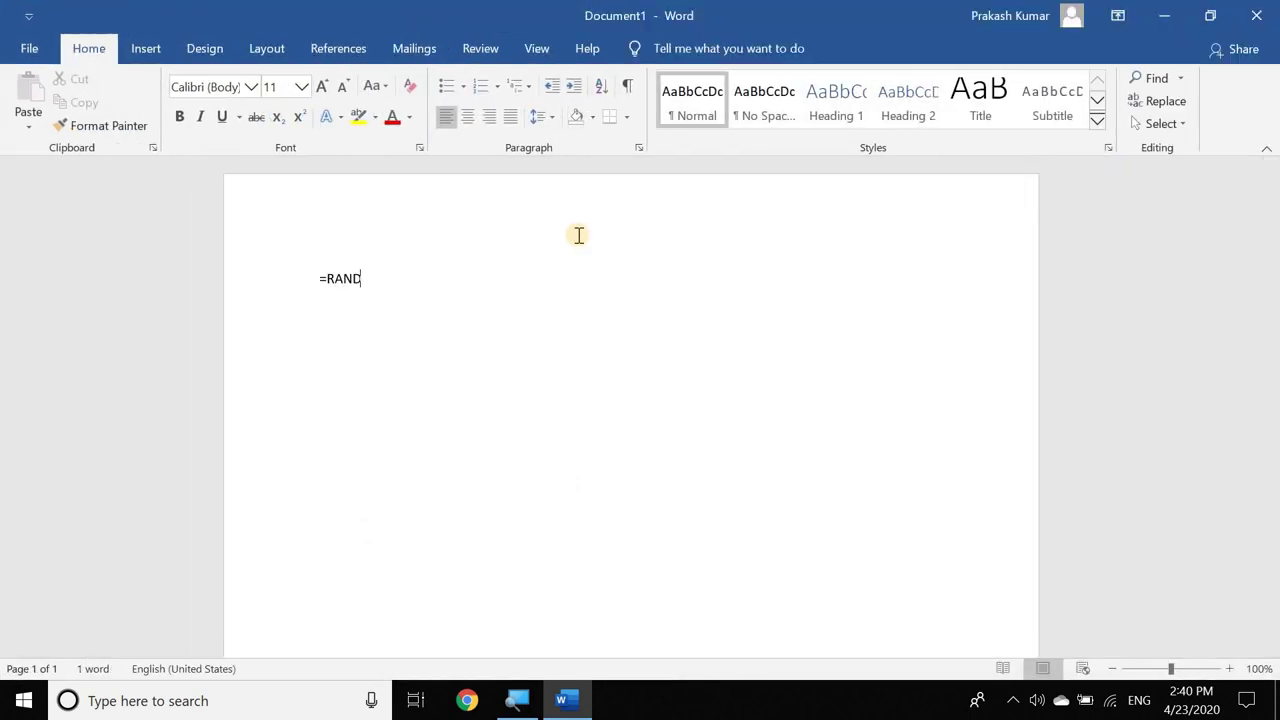
text(())
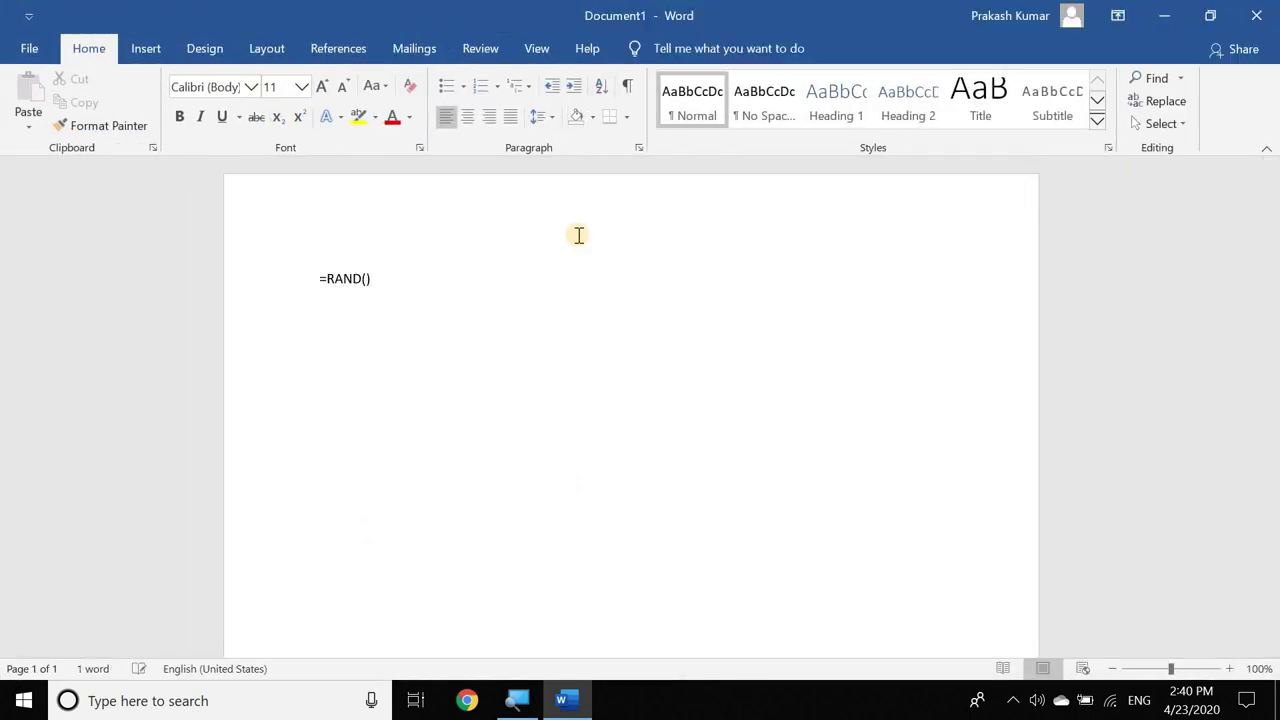
key(Return)
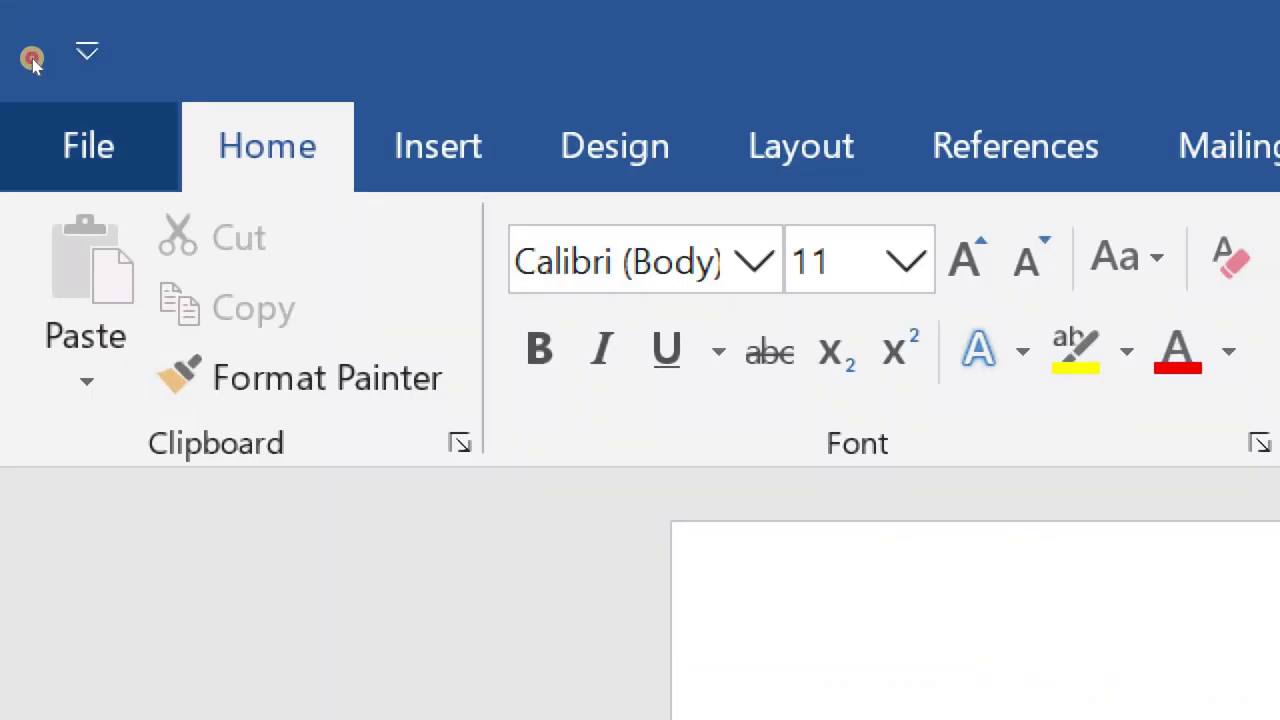
click(30, 62)
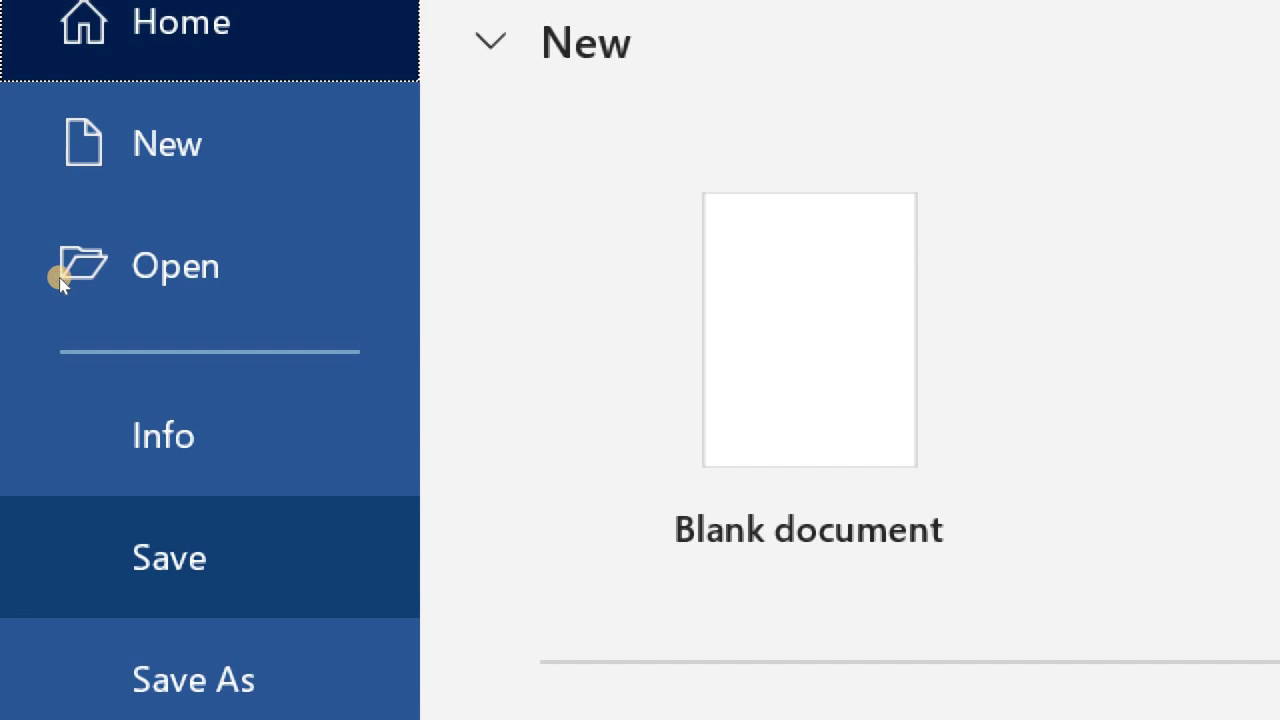
Open the Save As dialog for the new document and name it BULLSEYE.
key(a)
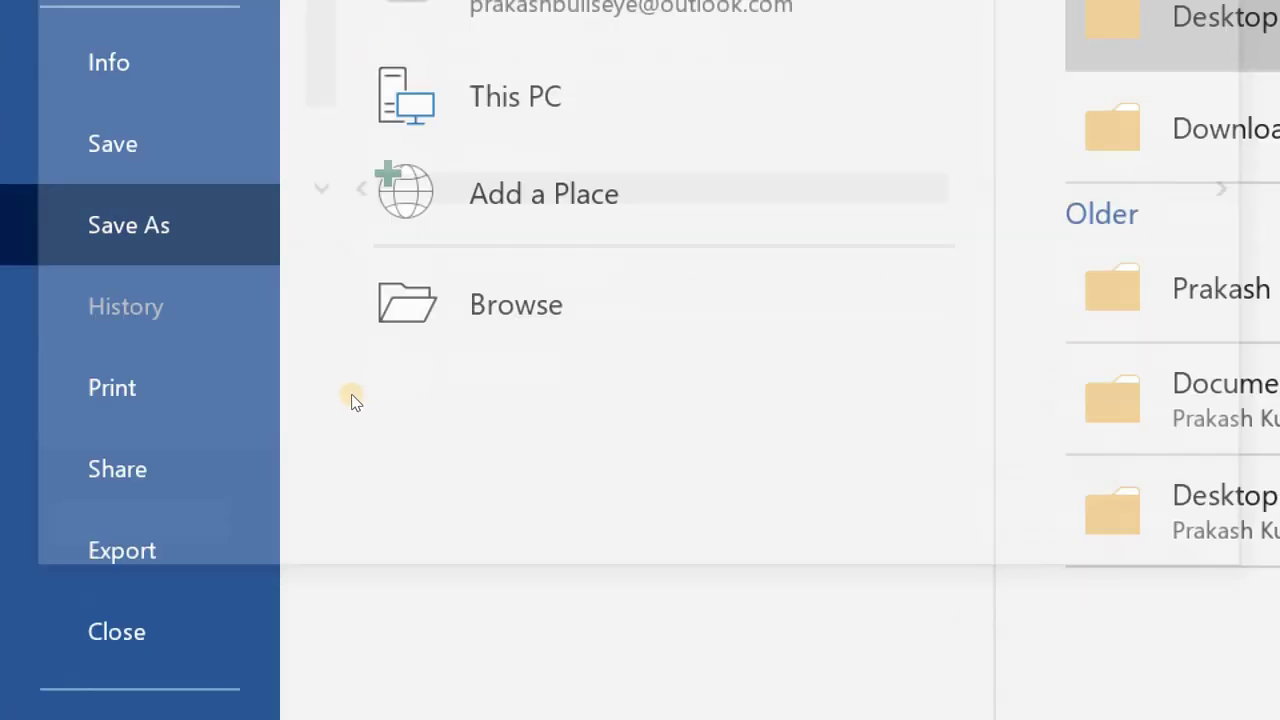
click(330, 712)
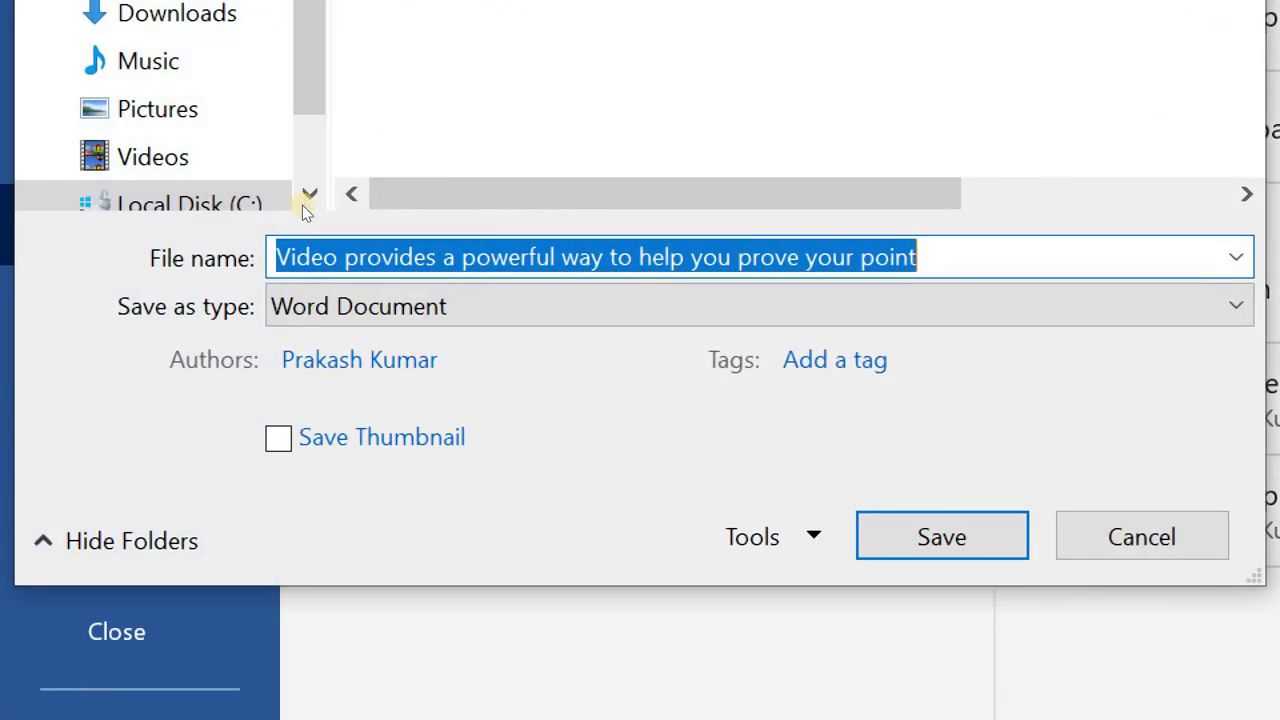
key(BackSpace)
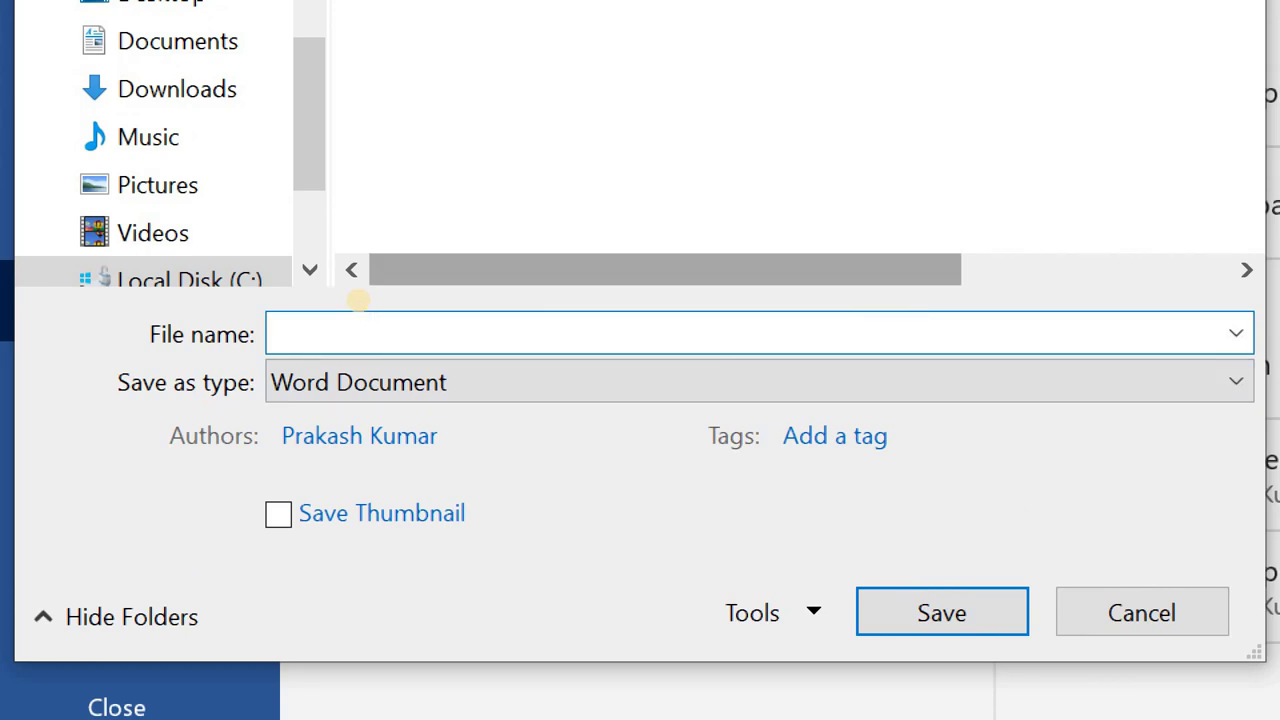
text(BULLSEYE)
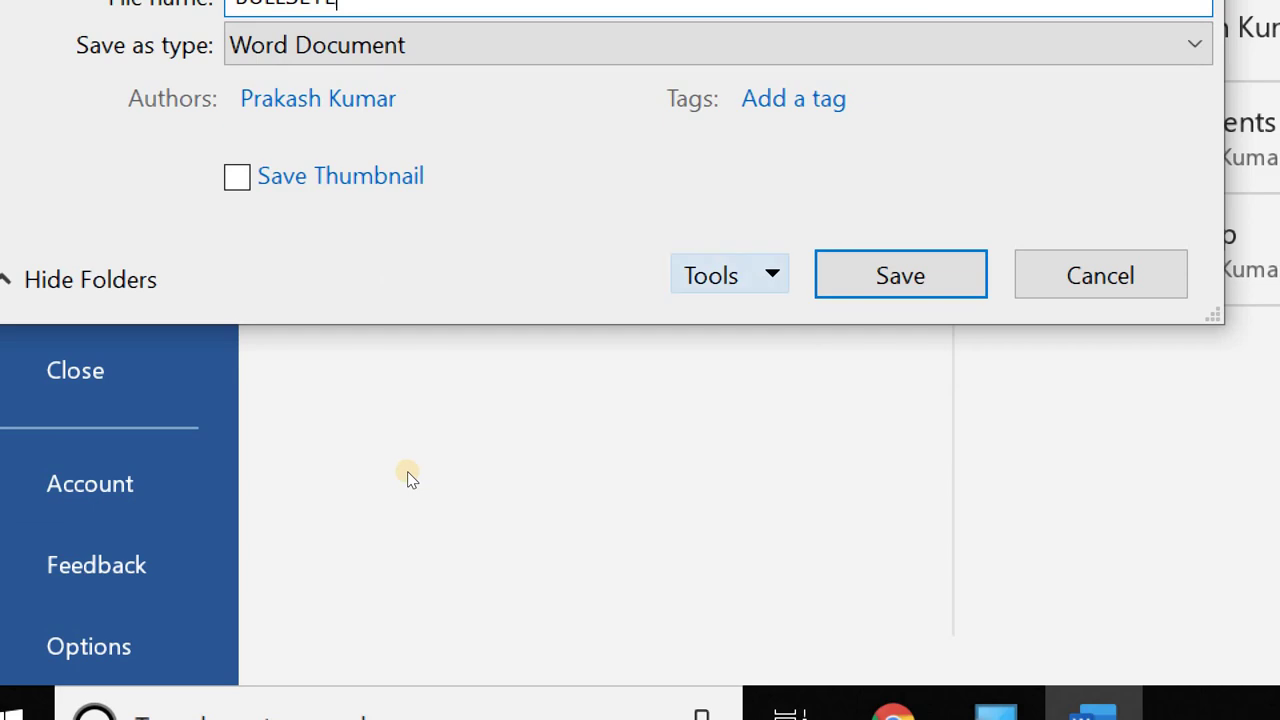
Enter a password to open and a password to modify in General Options.
click(730, 275)
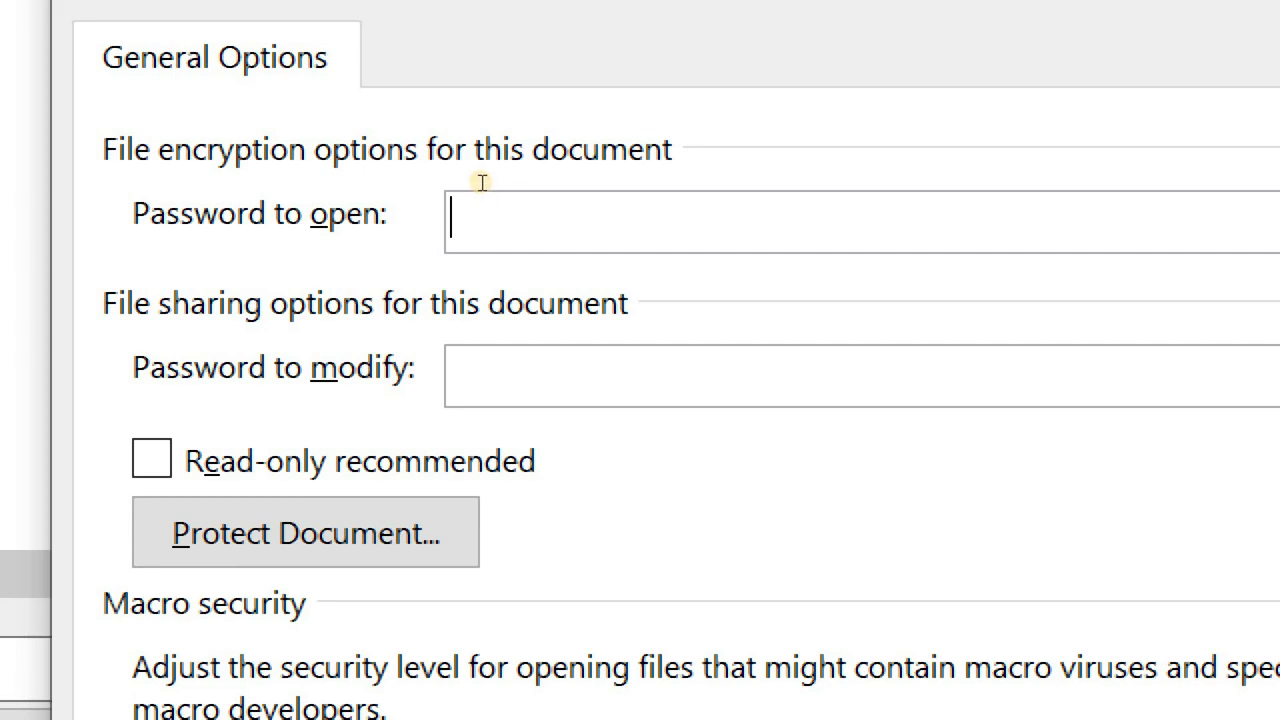
text(pa)
text(sswor)
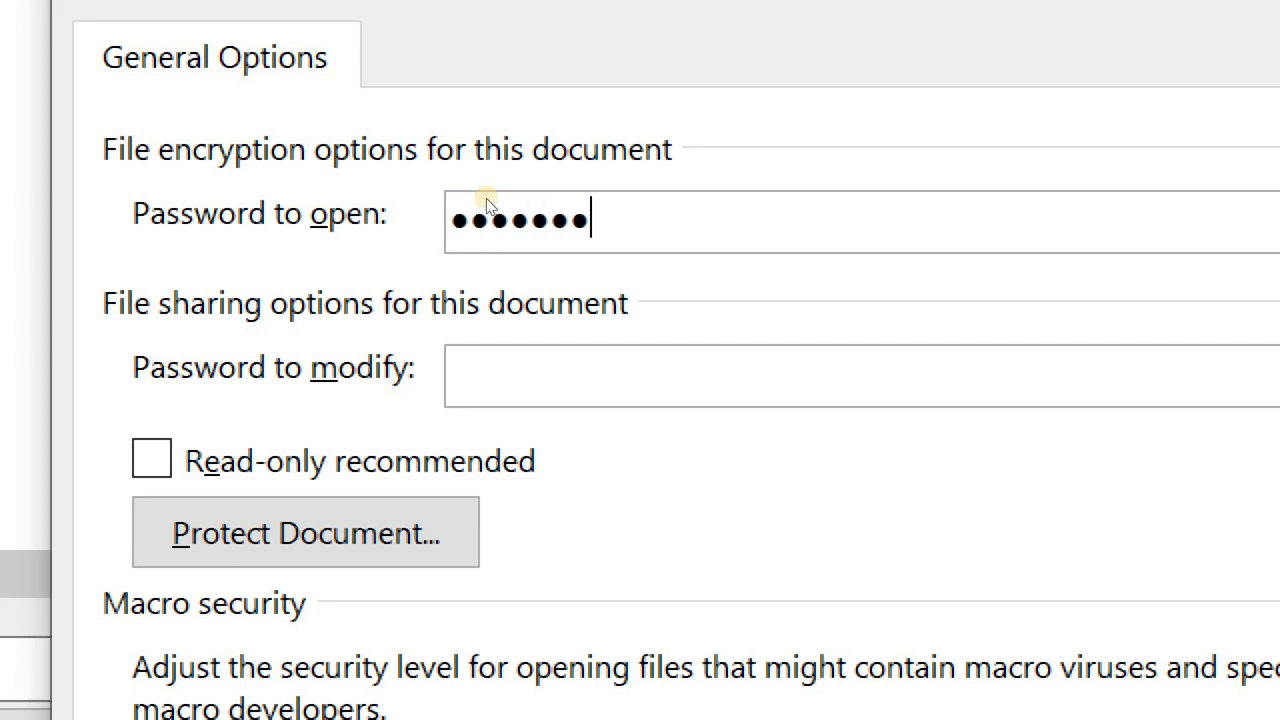
key(Tab)
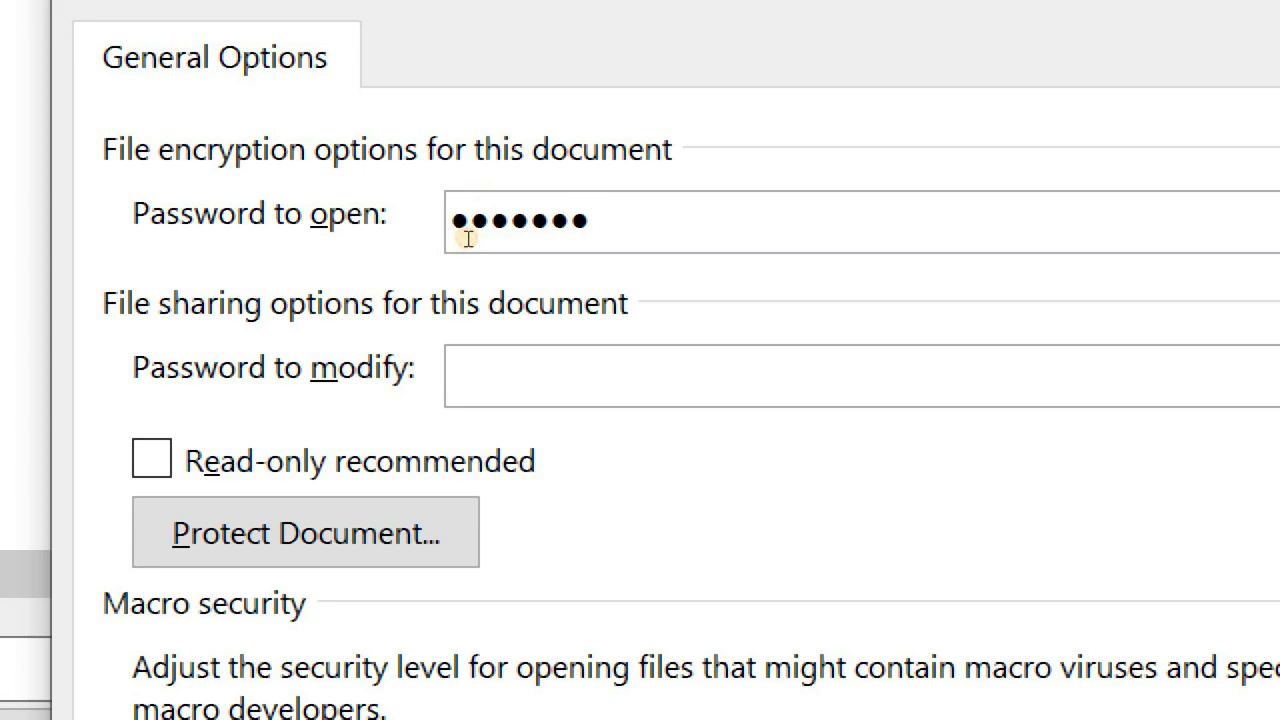
text(passwo)
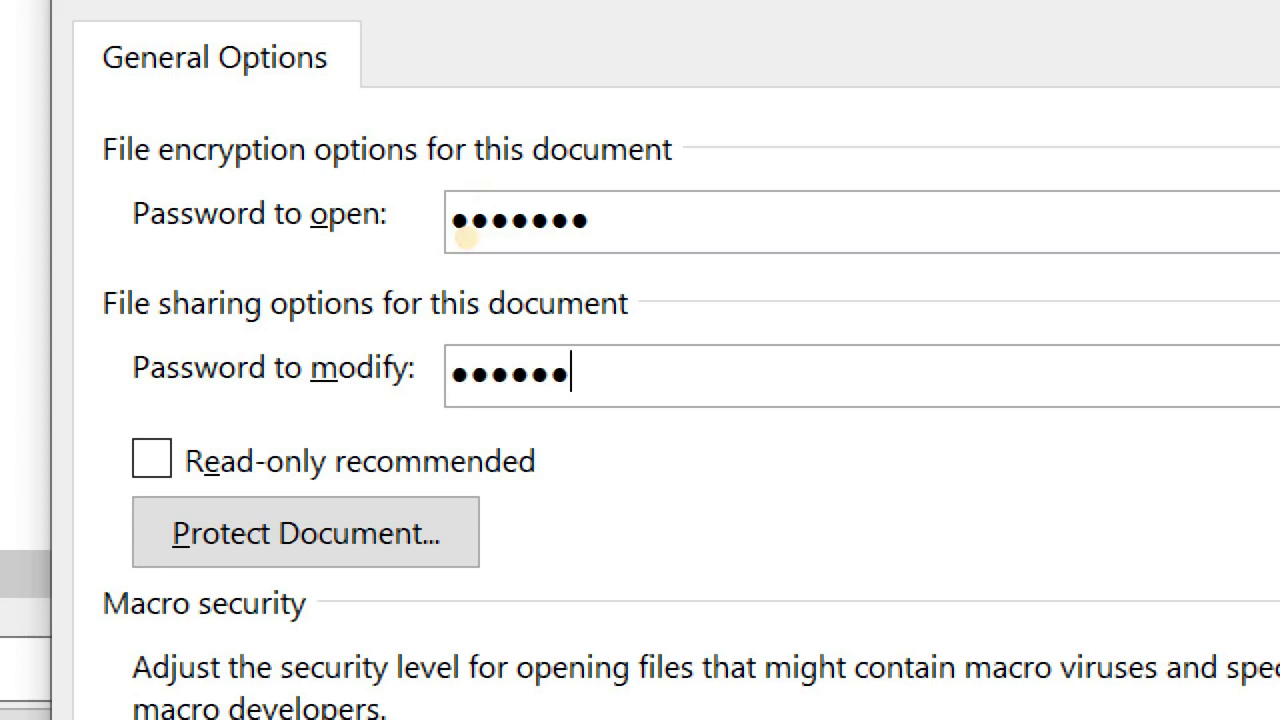
text(rd)
key(Return)
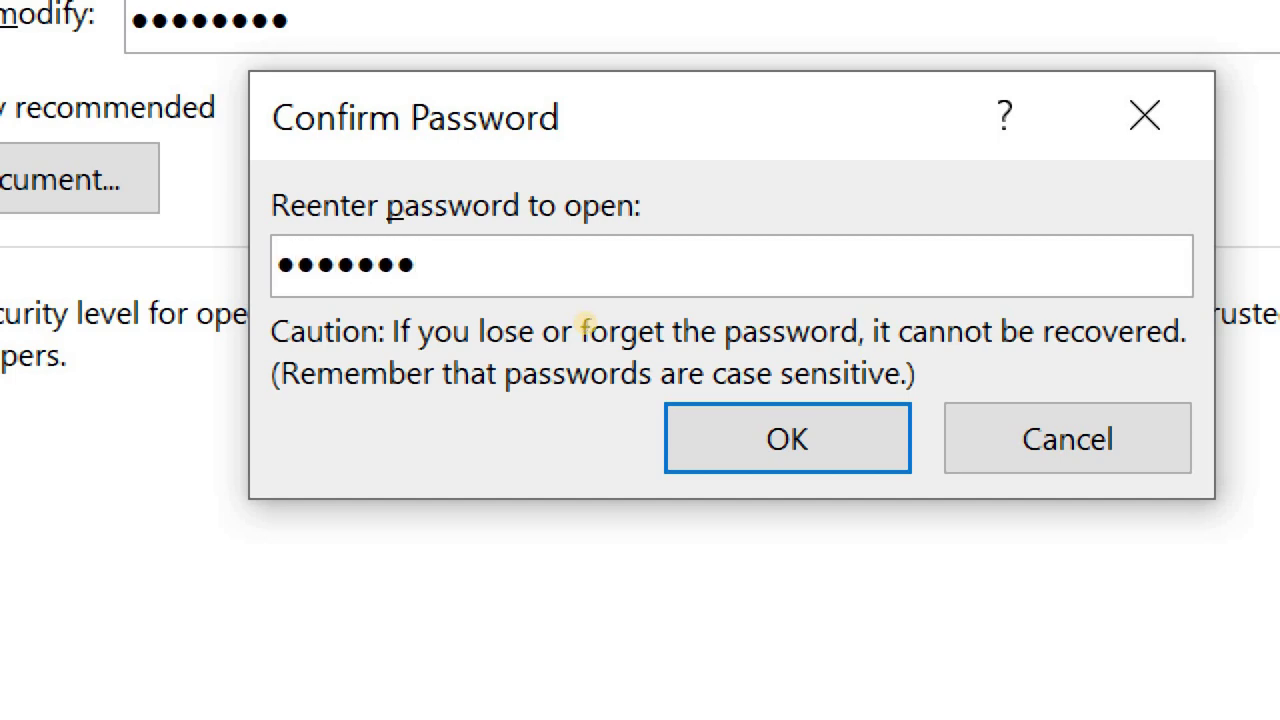
Re-enter both passwords in the confirmation prompts and save BULLSEYE.
key(Return)
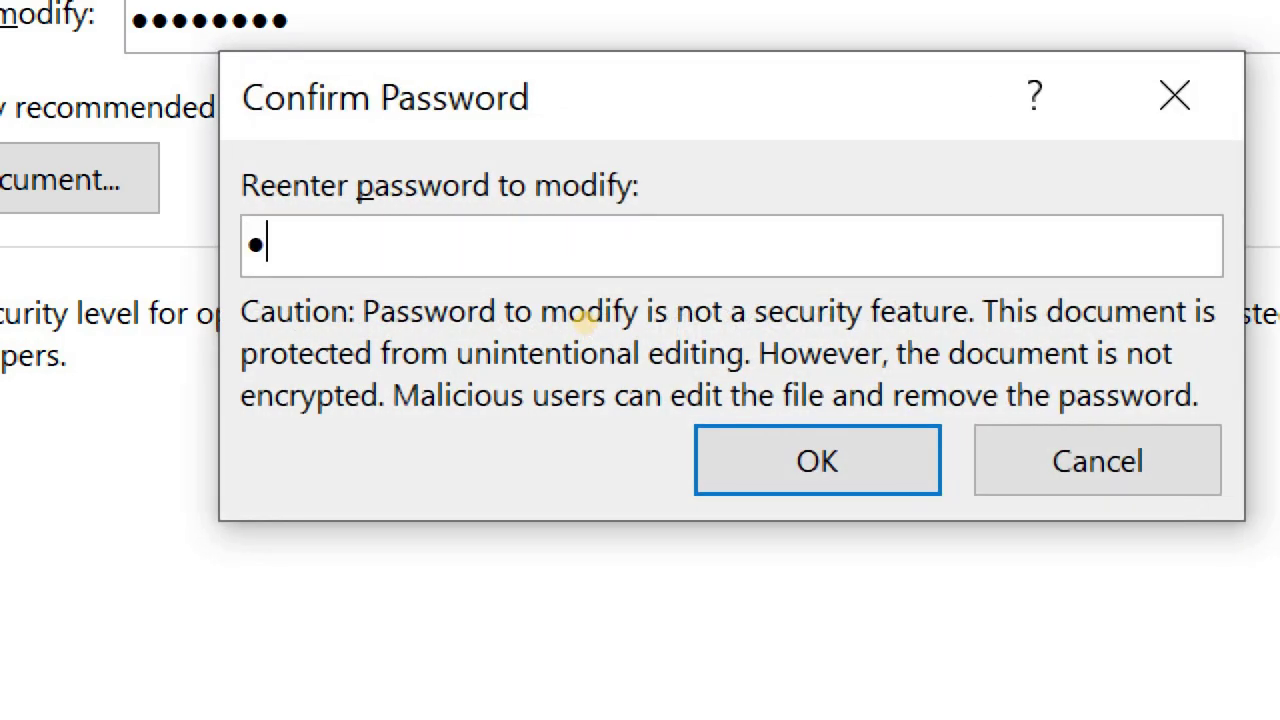
text(8)
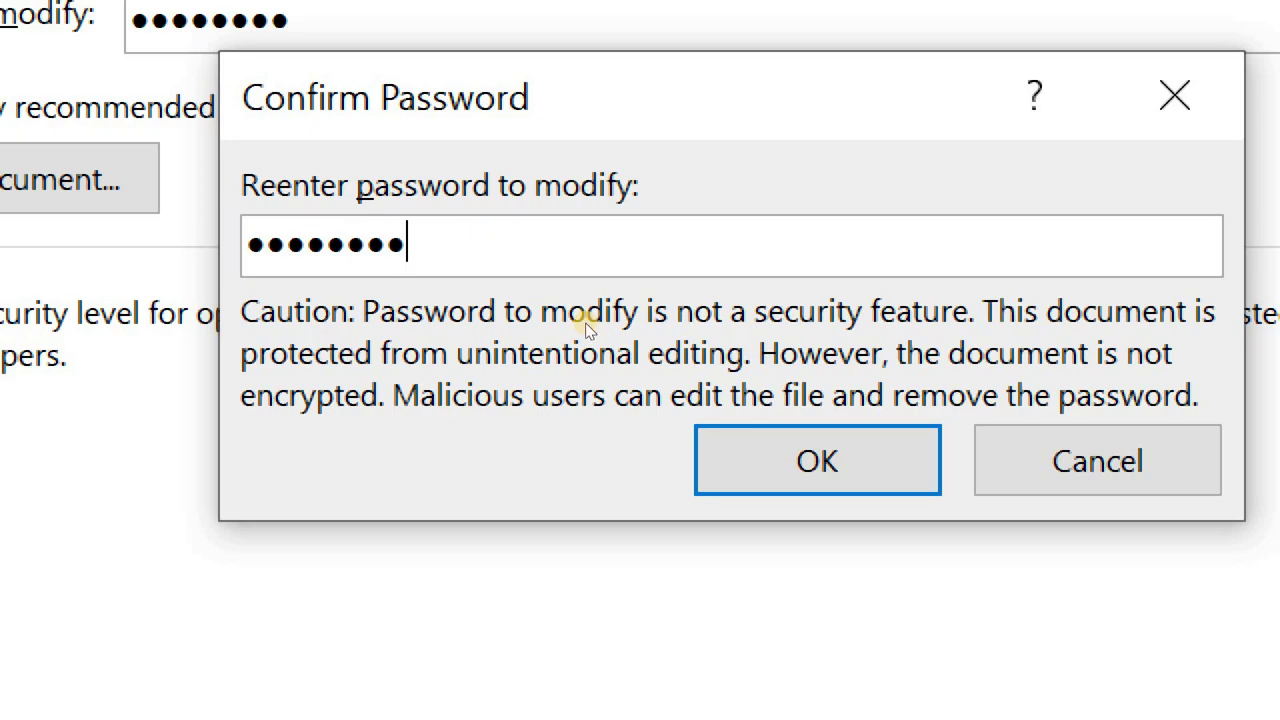
key(Return)
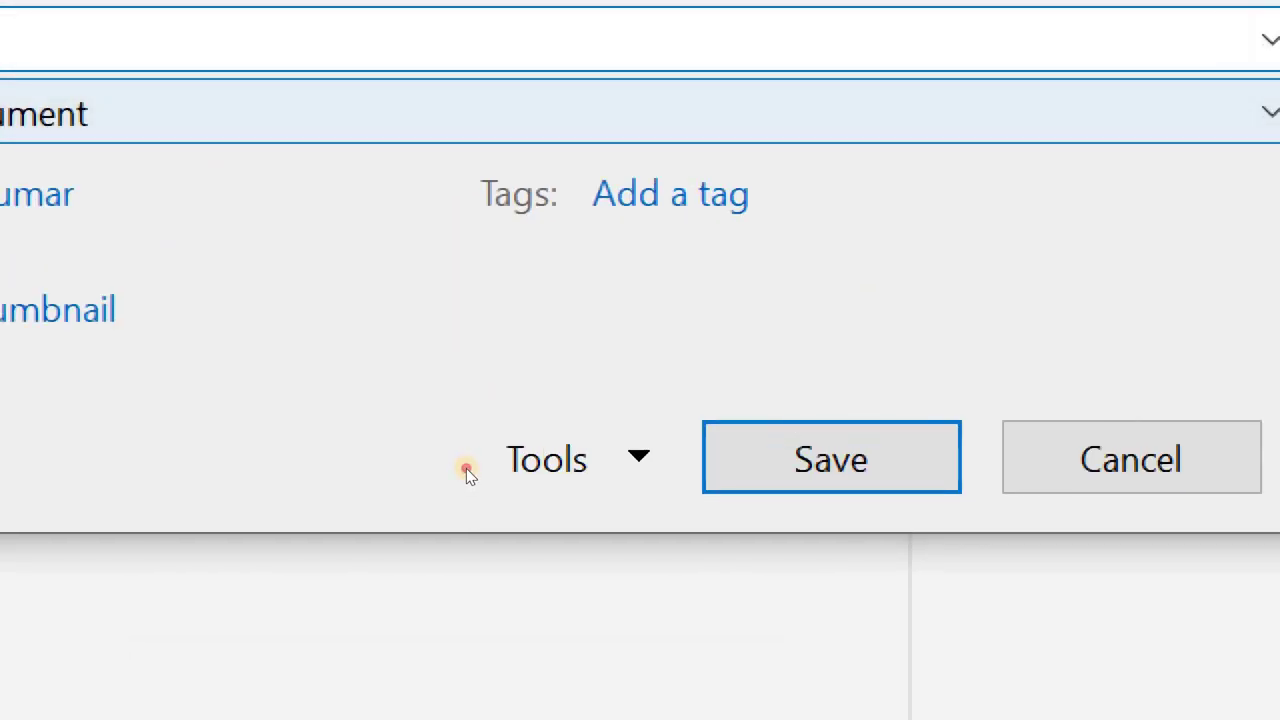
key(Return)
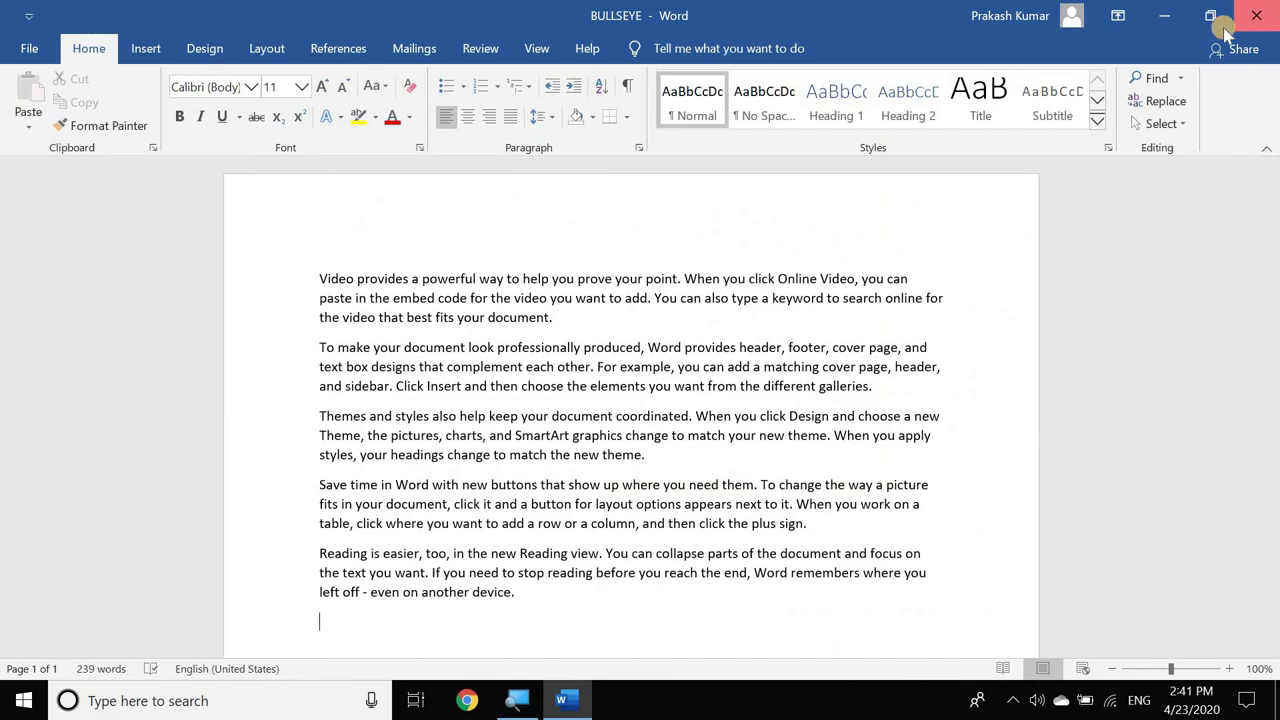
Close Word and return to the desktop.
click(1250, 15)
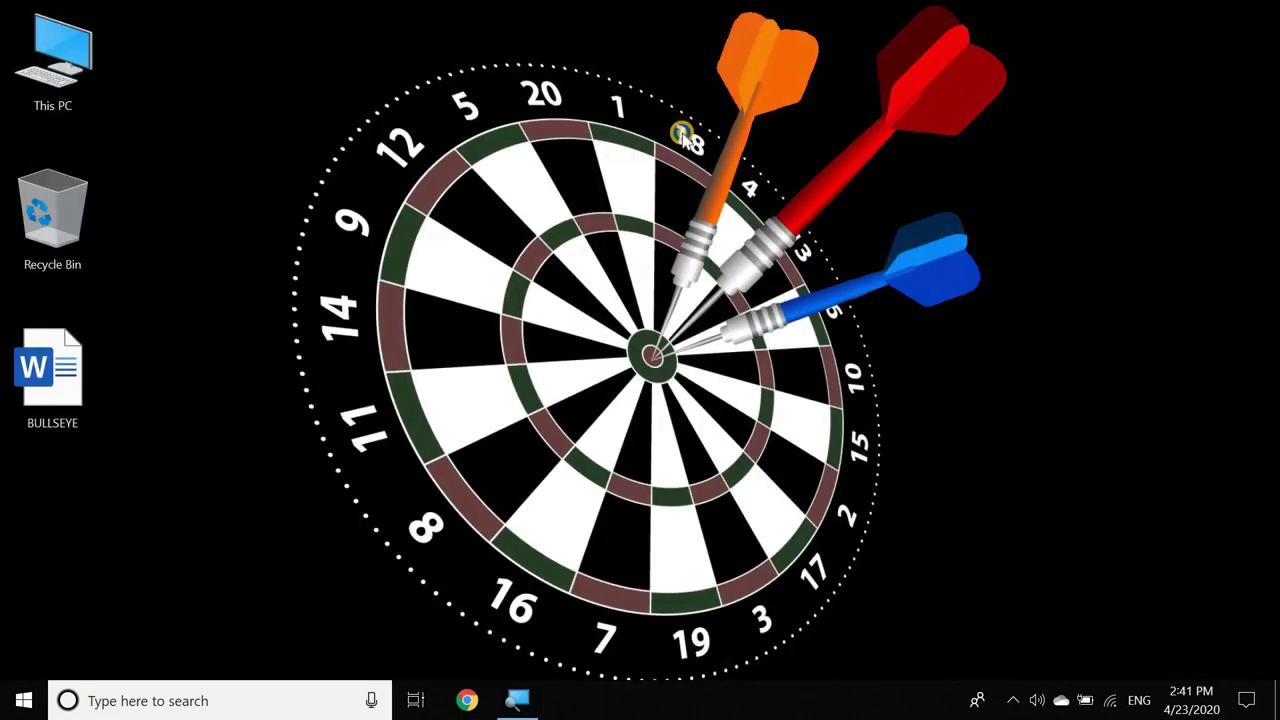
right_click(670, 122)
click(370, 273)
Try opening BULLSEYE with a wrong password and dismiss the incorrect-password error.
double_click(44, 366)
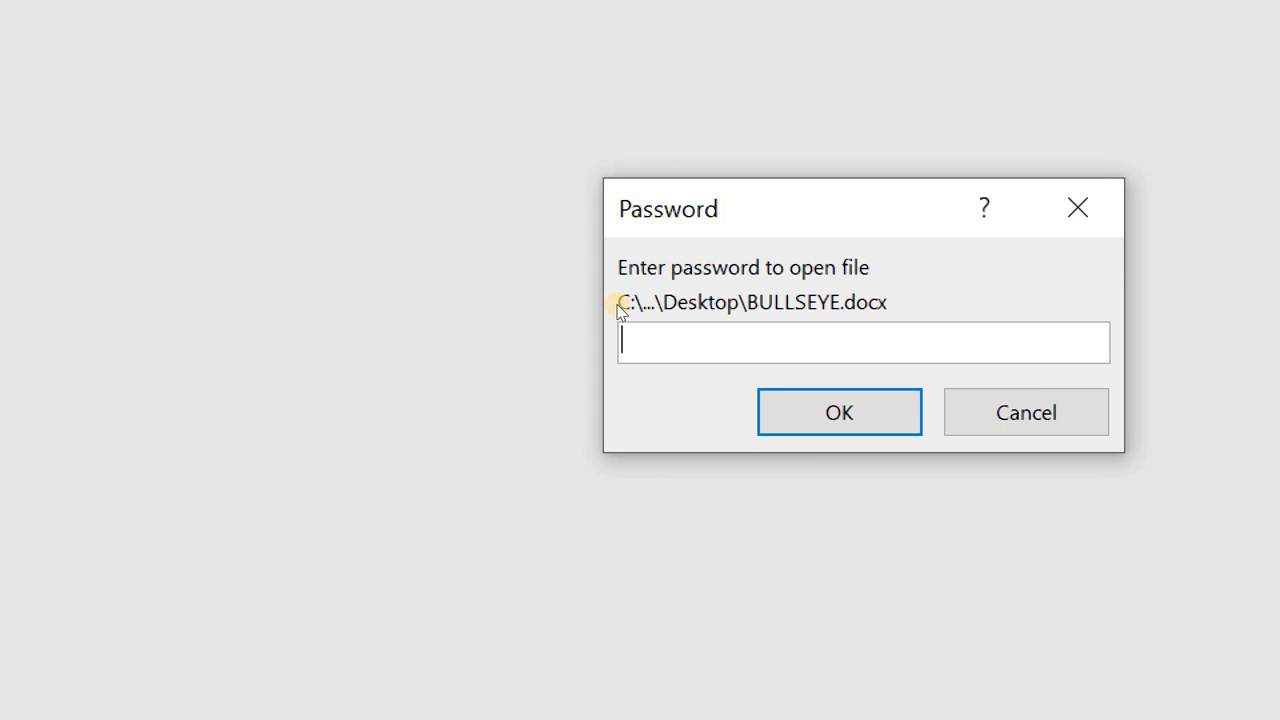
key(Return)
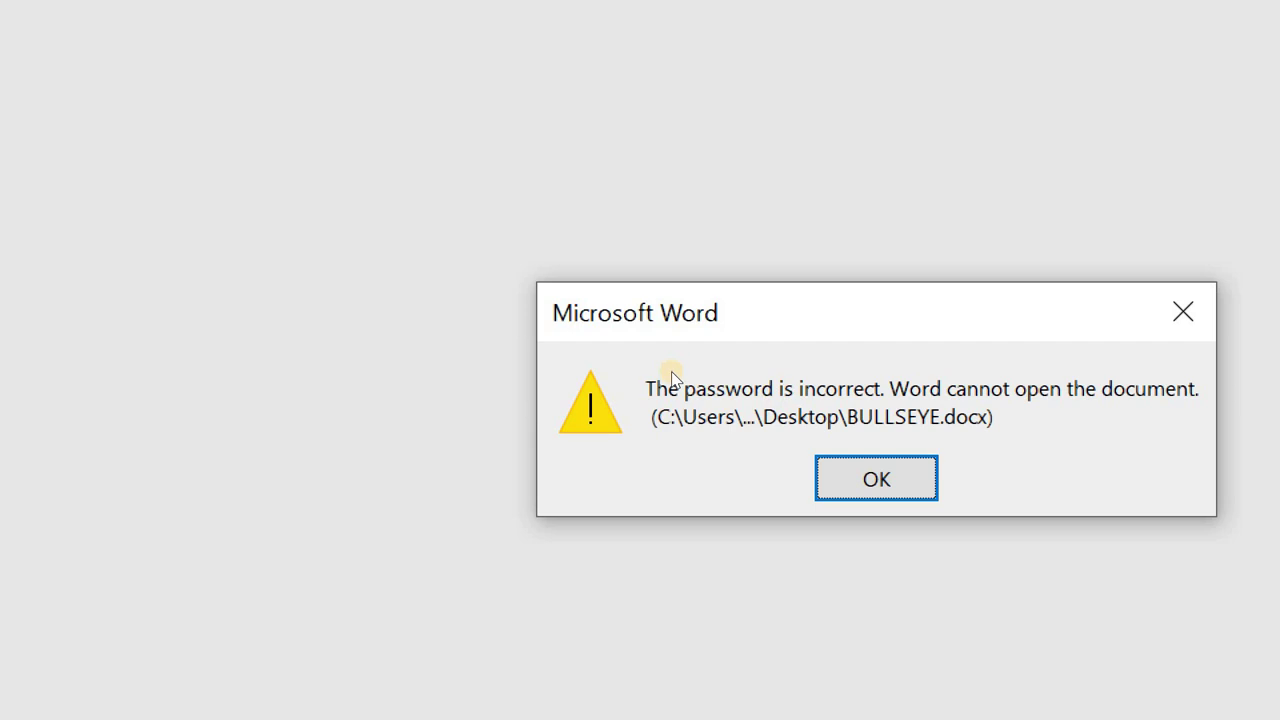
key(Return)
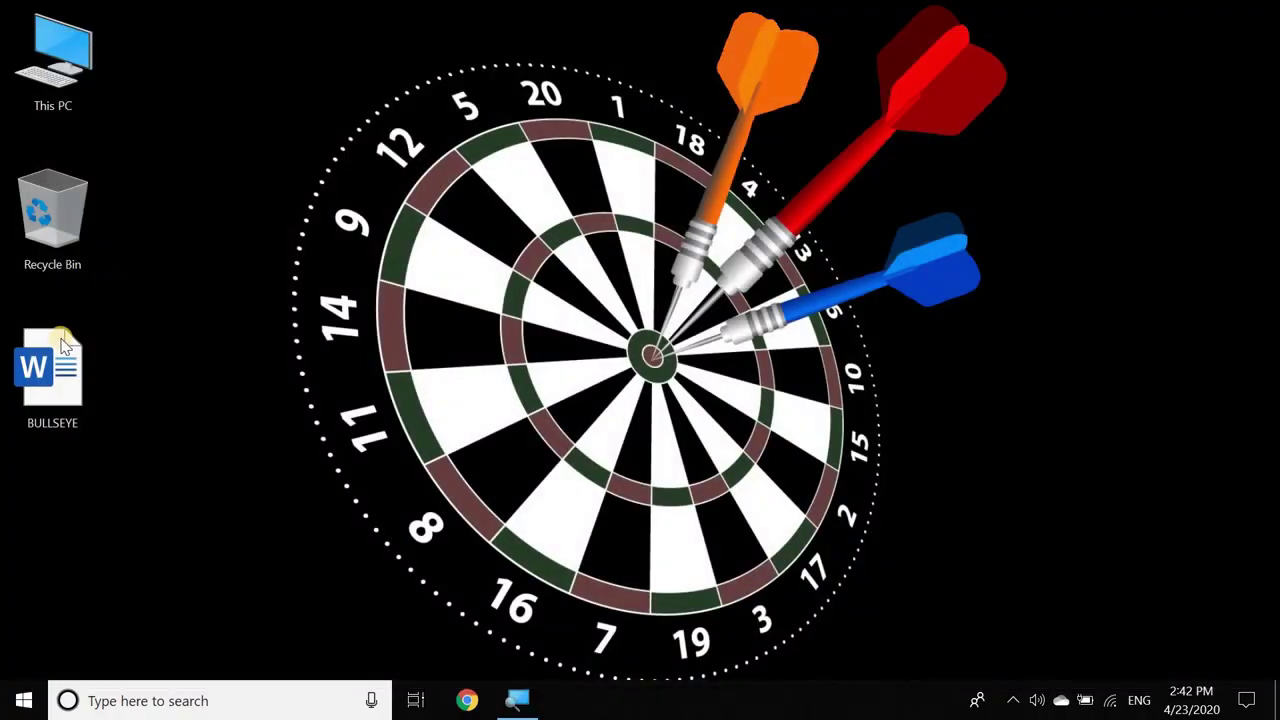
Reopen BULLSEYE from the desktop, entering its open and modify passwords.
double_click(55, 345)
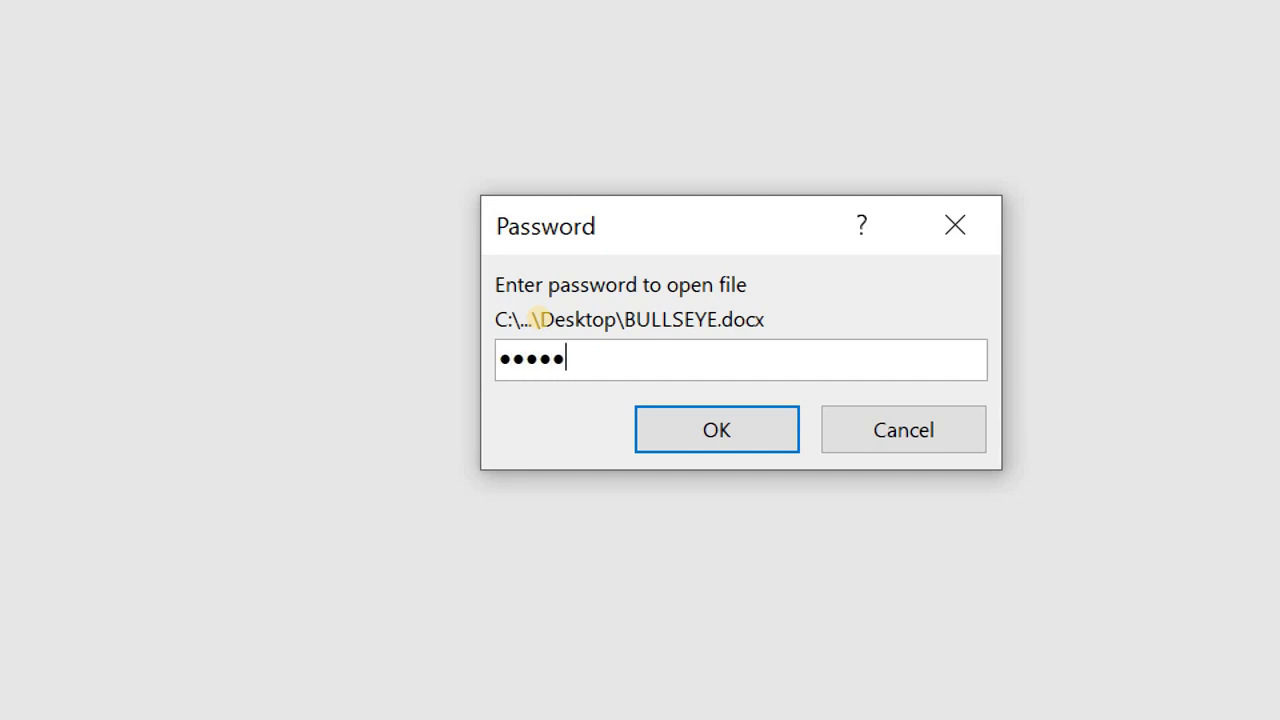
key(Return)
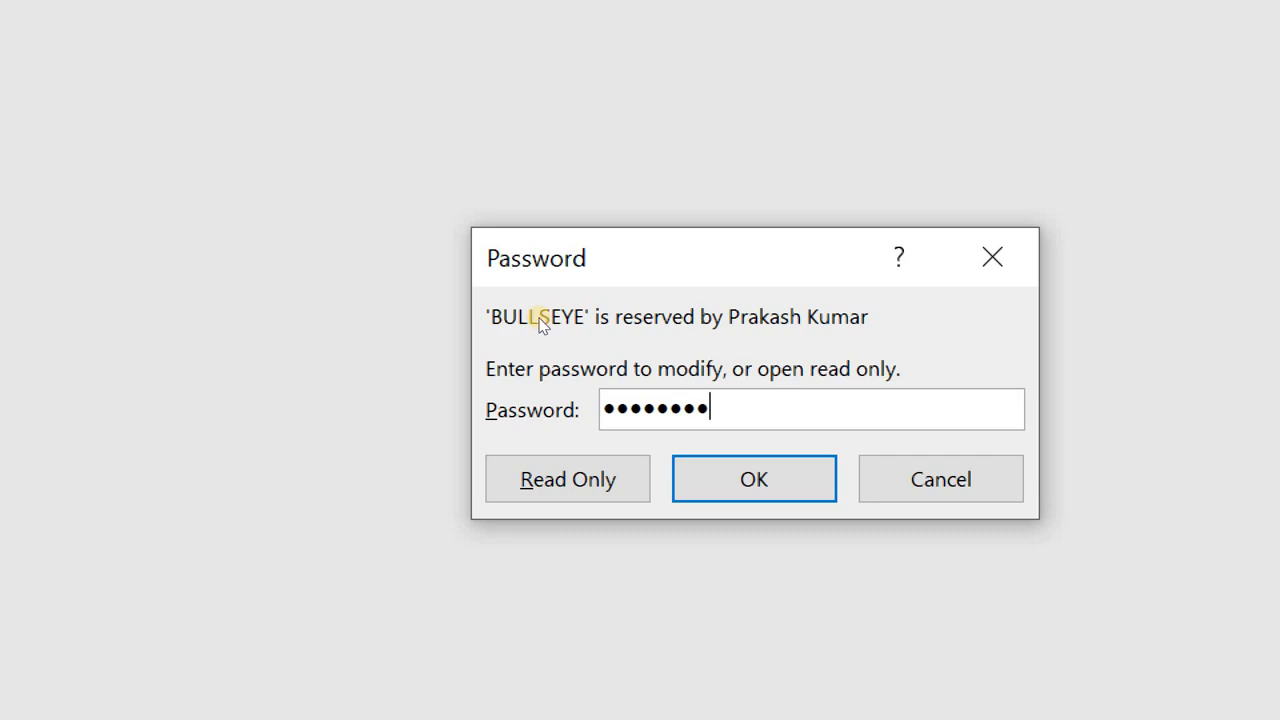
key(Return)
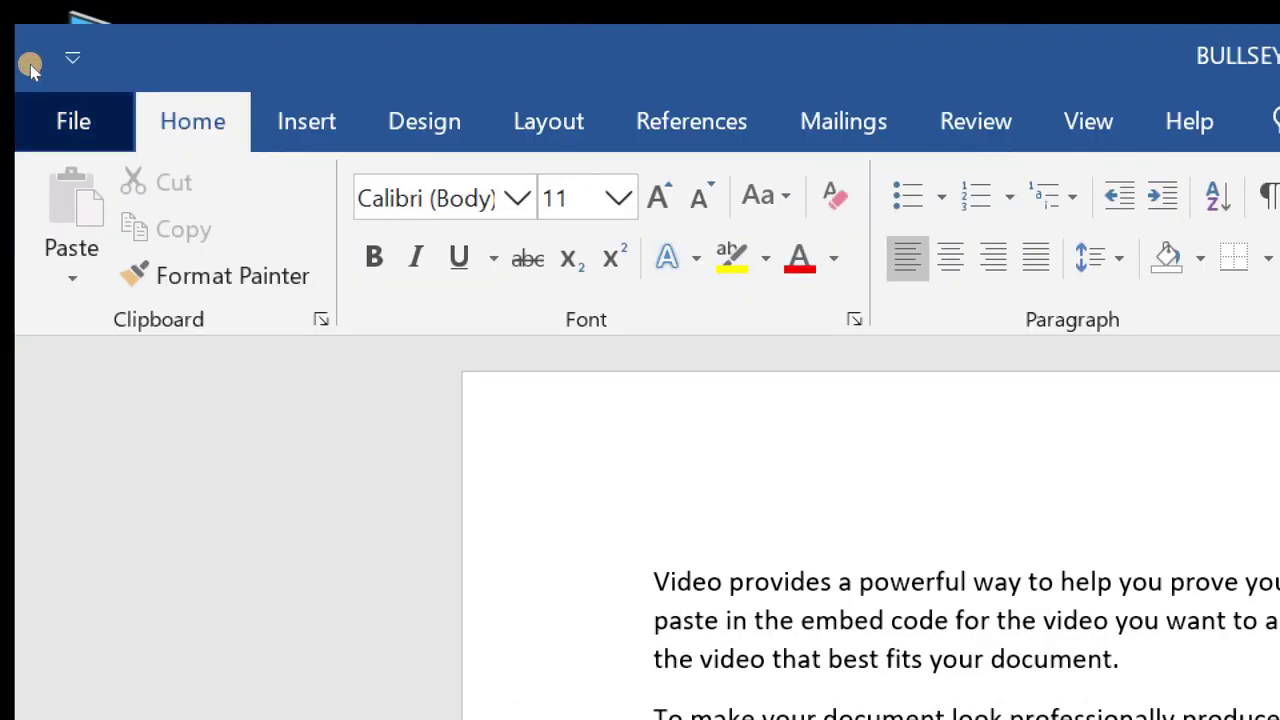
From Save As on This PC, open Tools > General Options showing BULLSEYE's passwords.
click(60, 121)
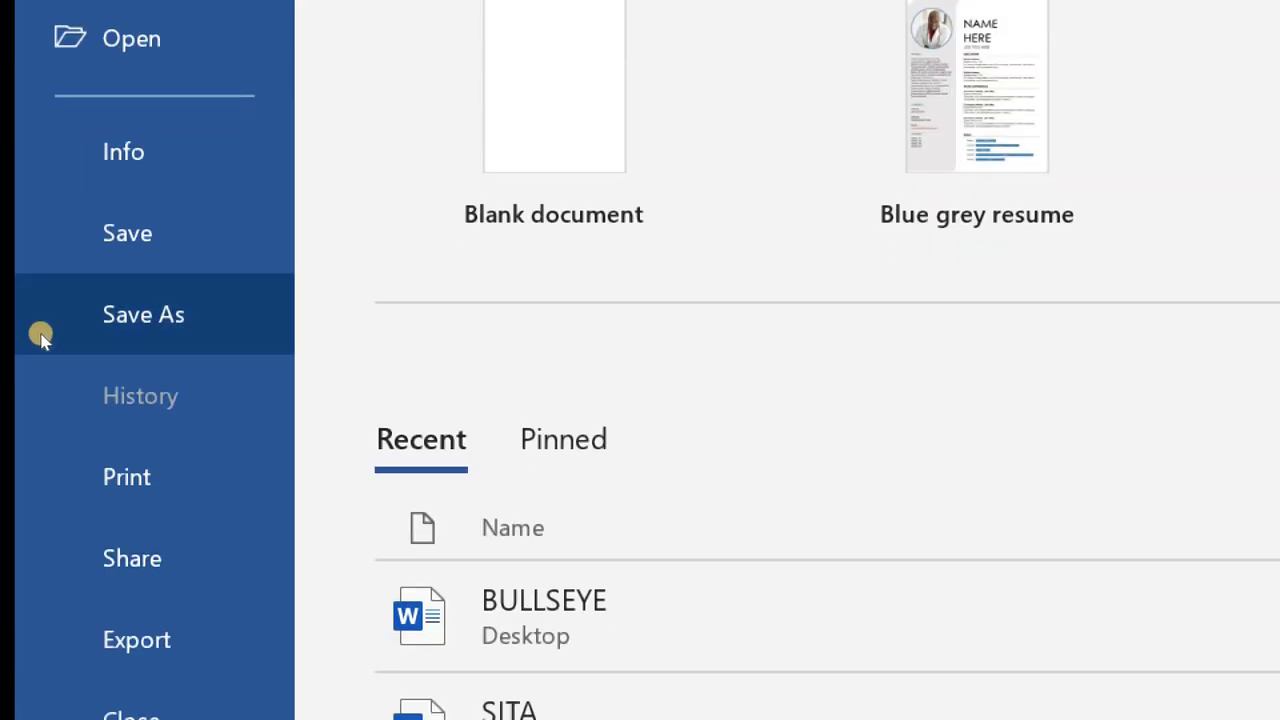
click(40, 337)
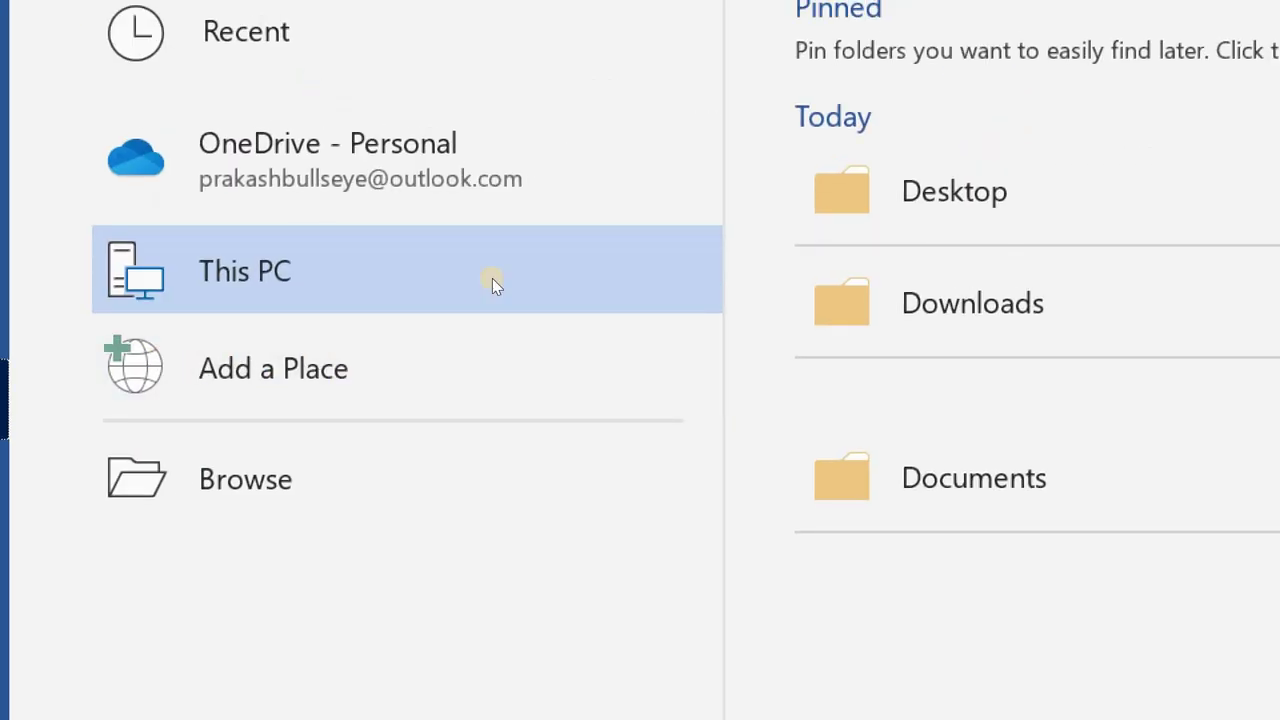
double_click(457, 303)
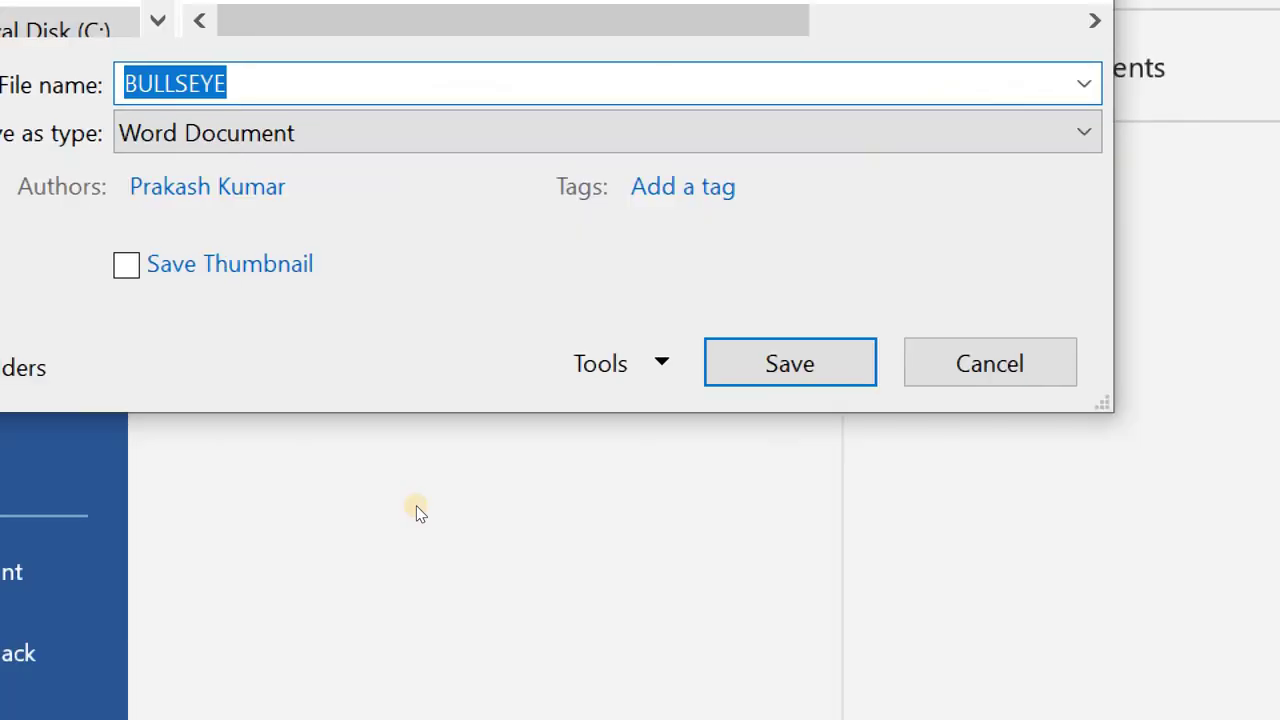
key(alt+l)
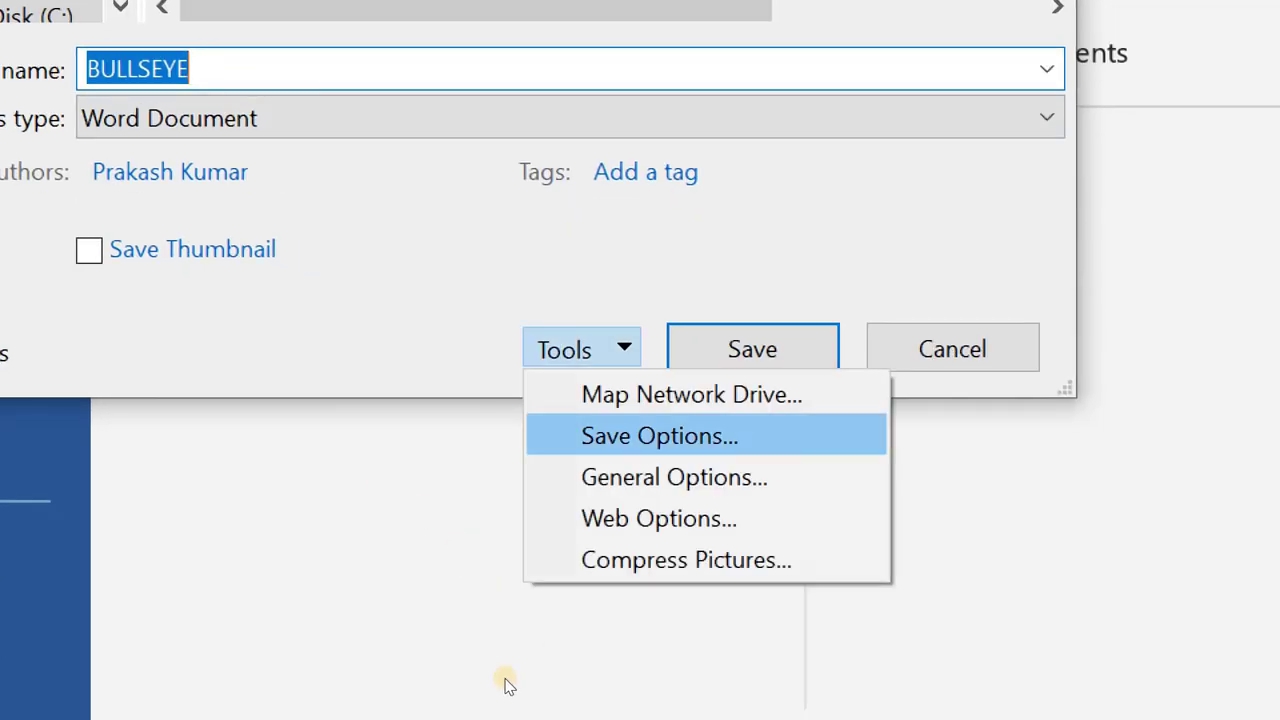
key(Up)
key(Up)
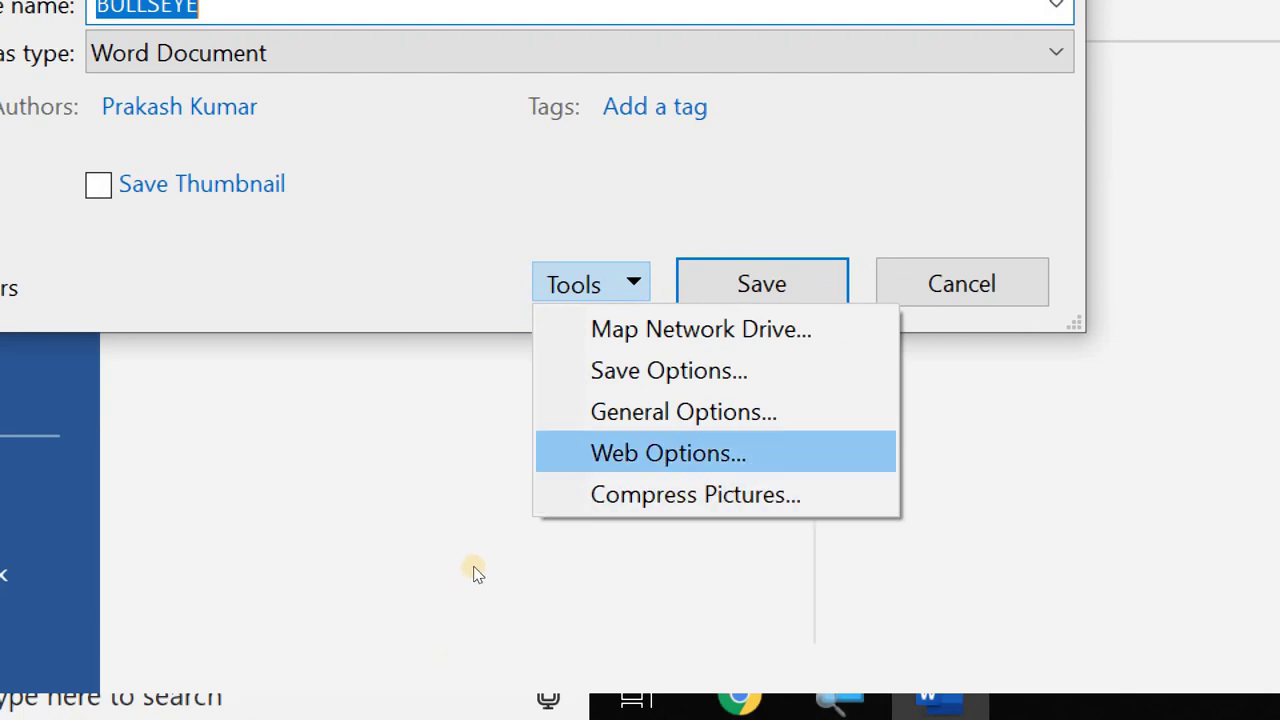
key(Up)
key(Return)
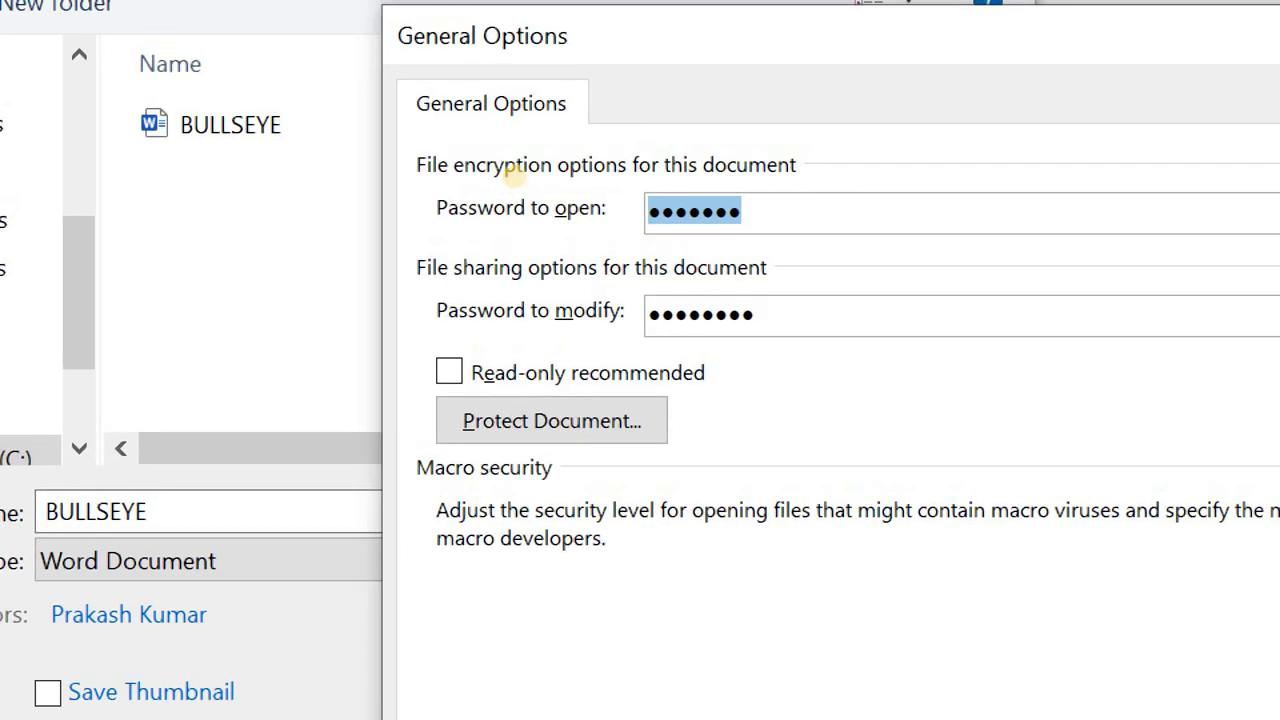
Clear both existing passwords and enter a new password in General Options.
key(BackSpace)
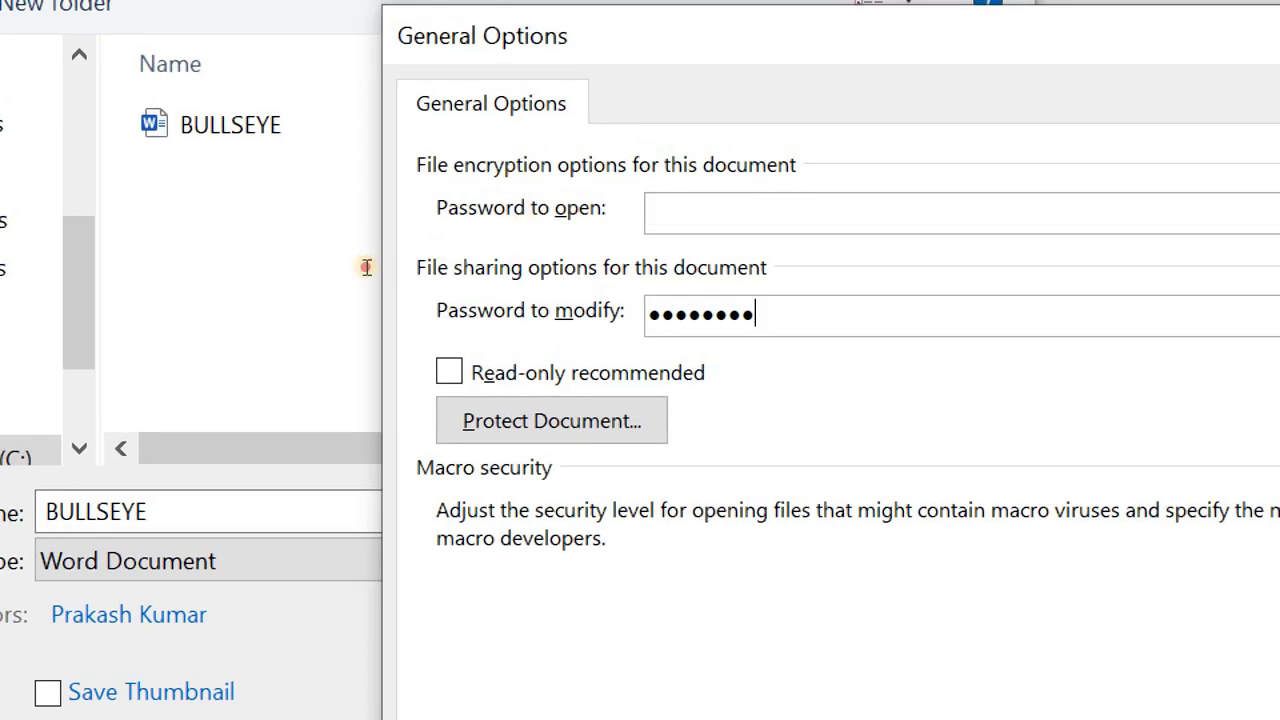
key(Tab)
key(BackSpace)
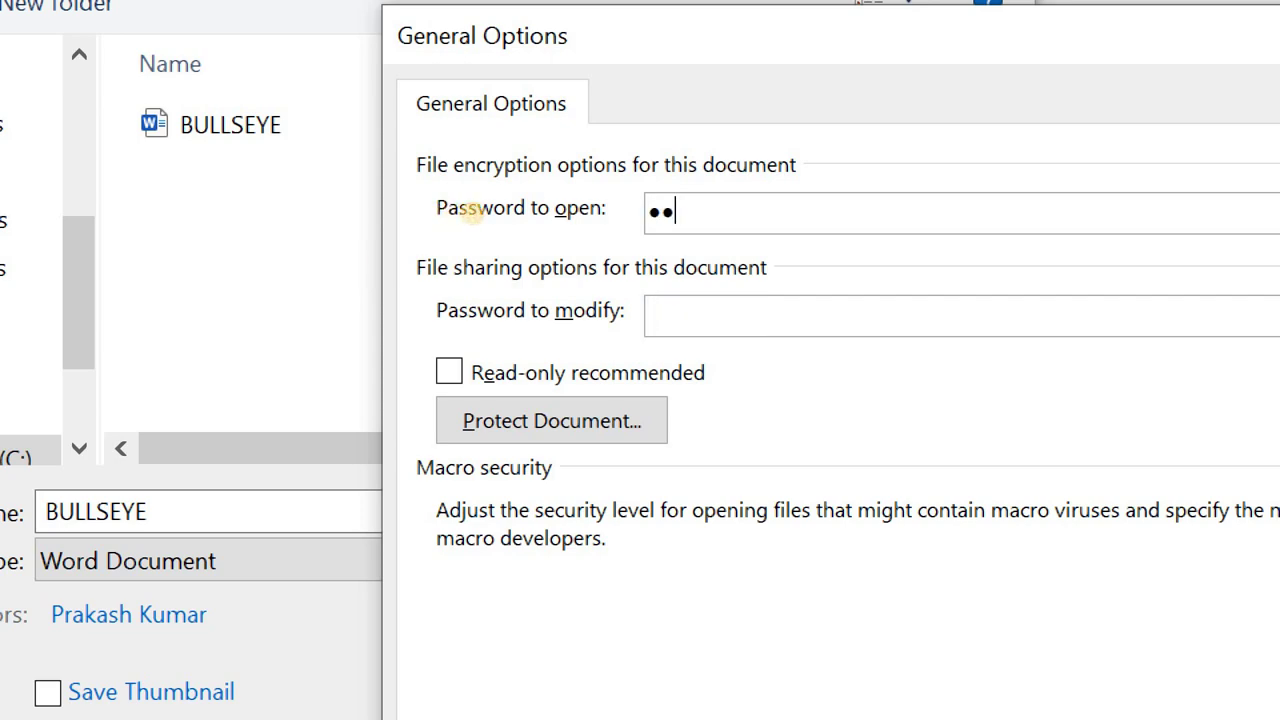
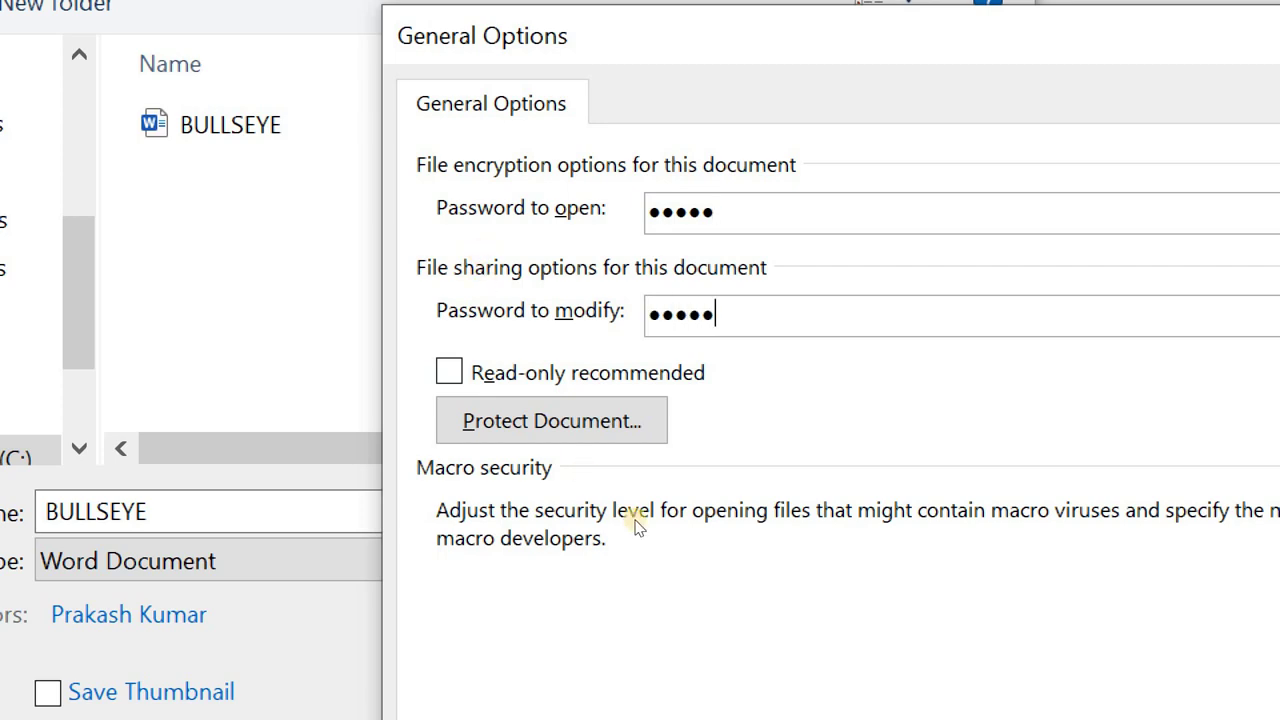
key(Return)
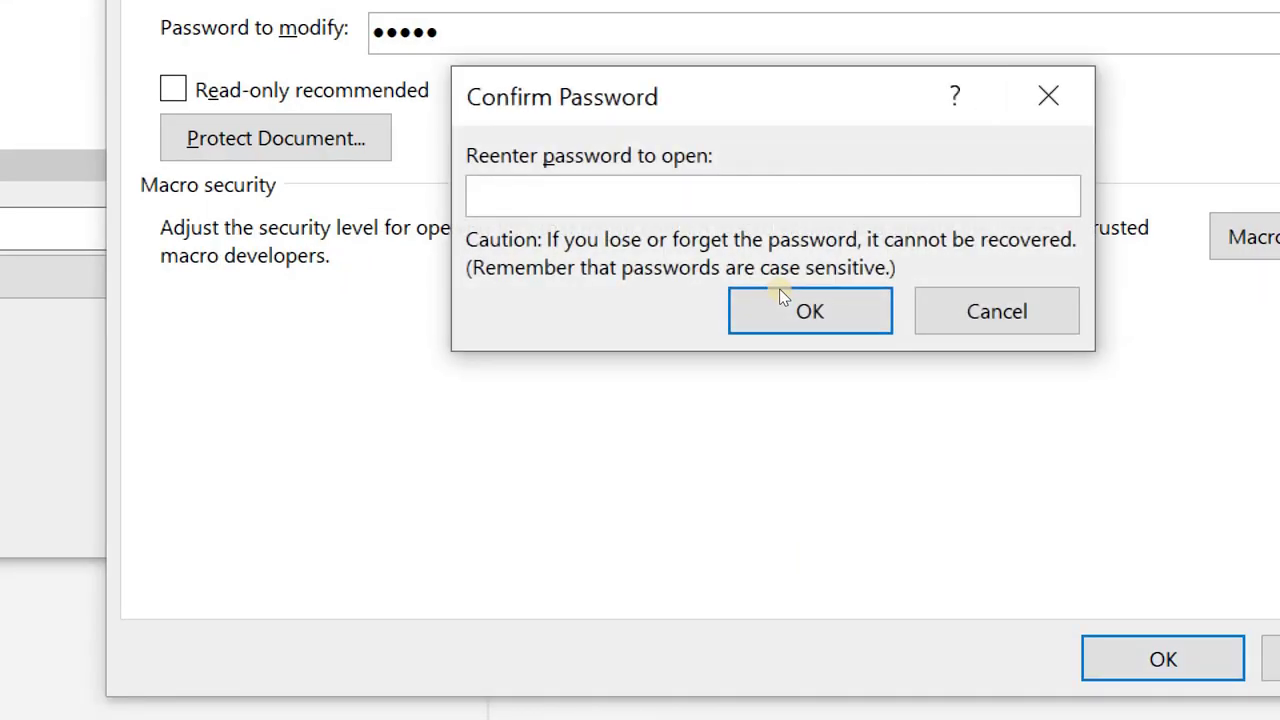
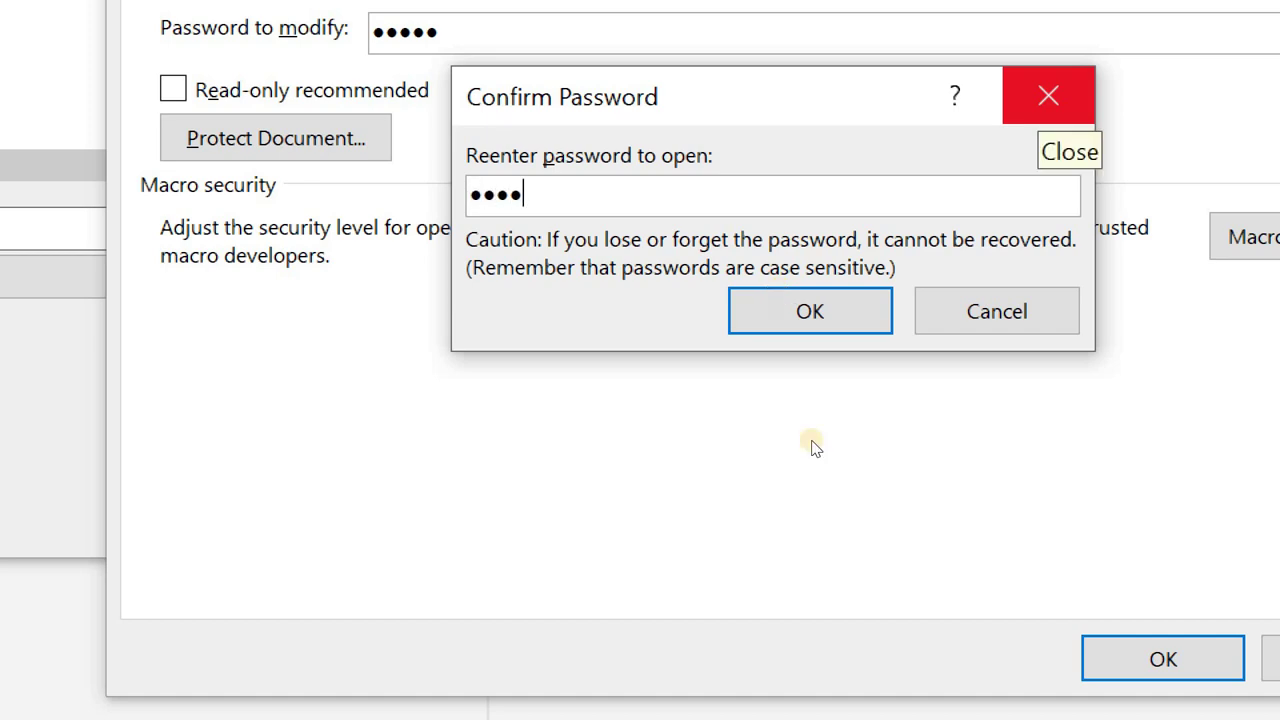
Re-enter the open and modify passwords to confirm them, then save BULLSEYE.
key(Return)
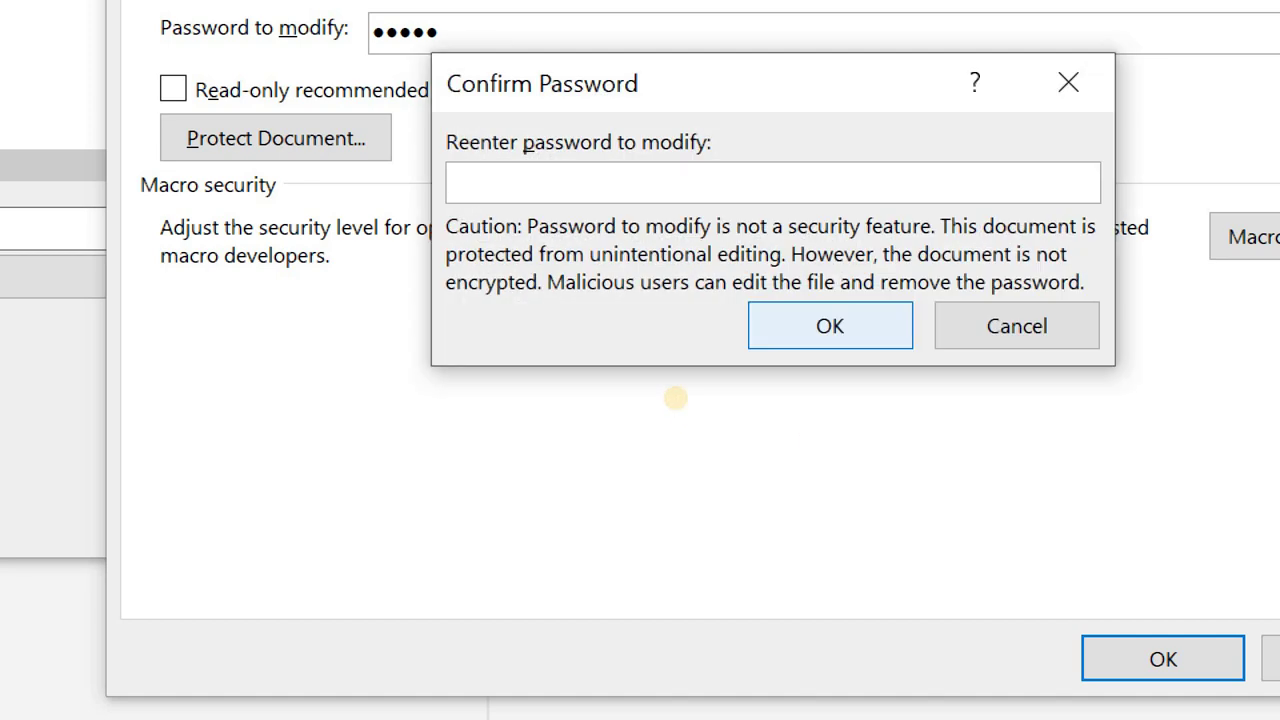
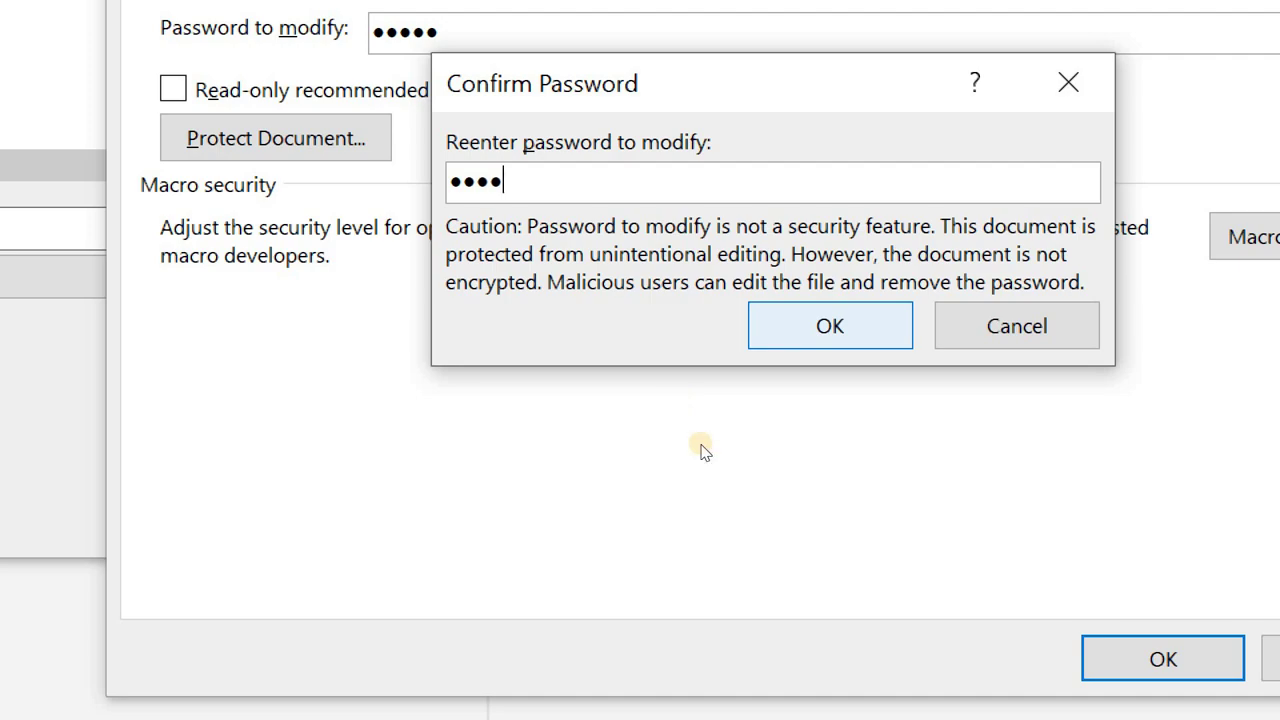
key(Return)
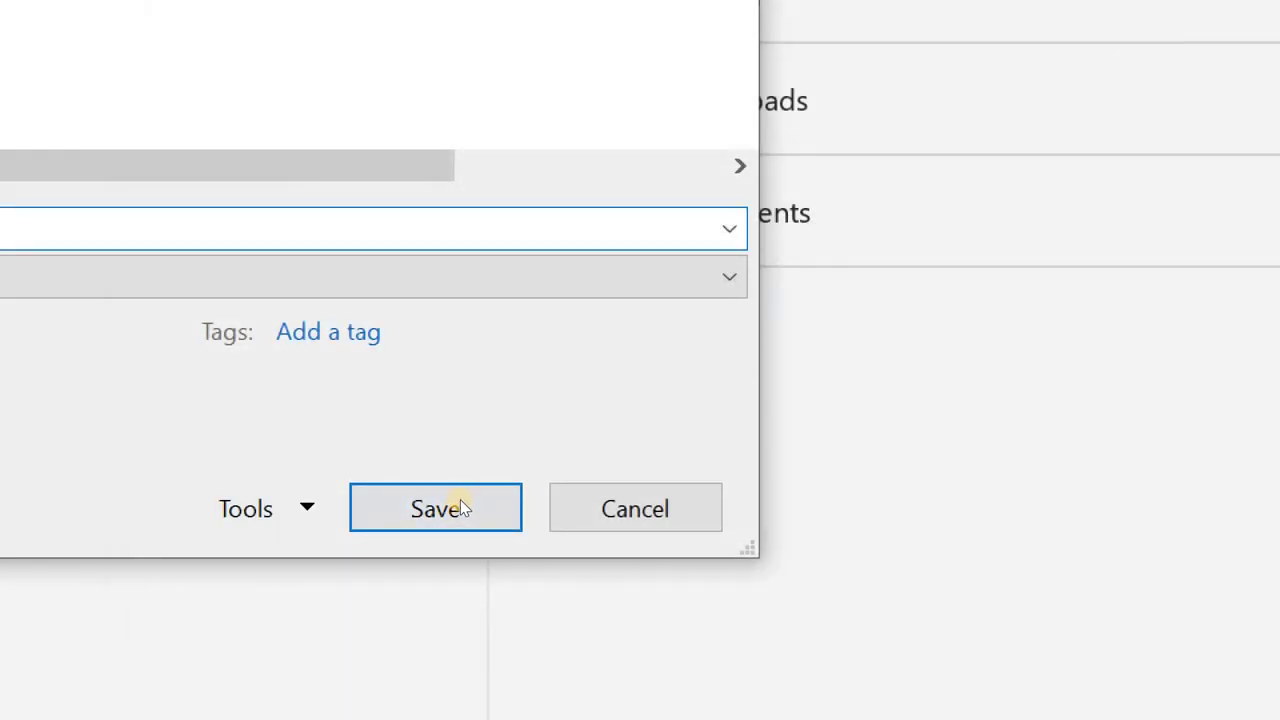
click(458, 506)
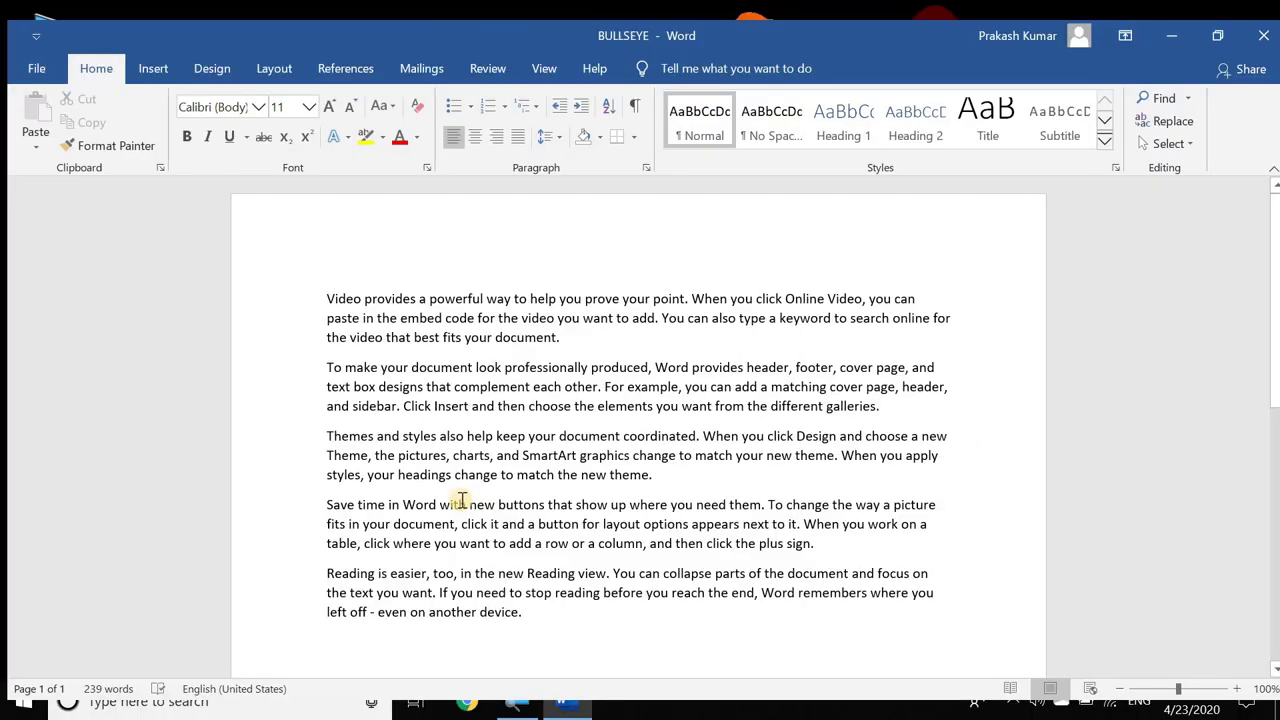
Close Word, refresh the desktop, and reopen BULLSEYE by entering both passwords.
click(1253, 37)
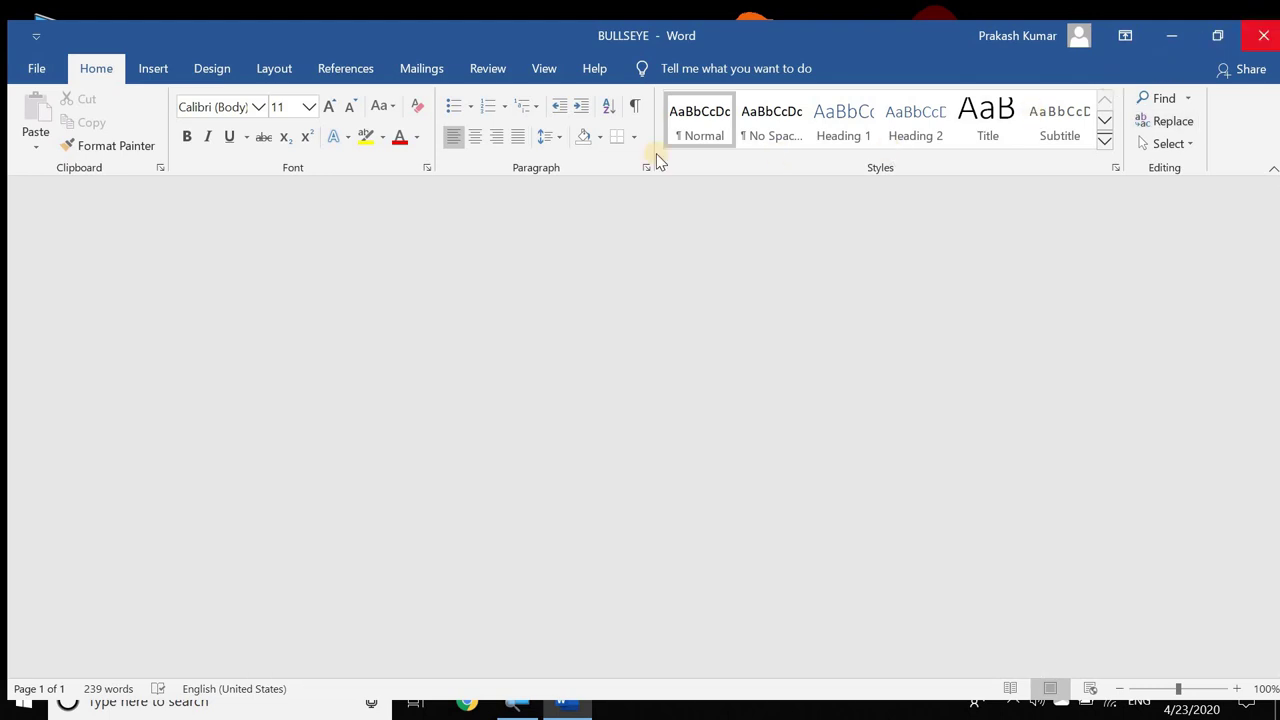
right_click(646, 158)
click(706, 214)
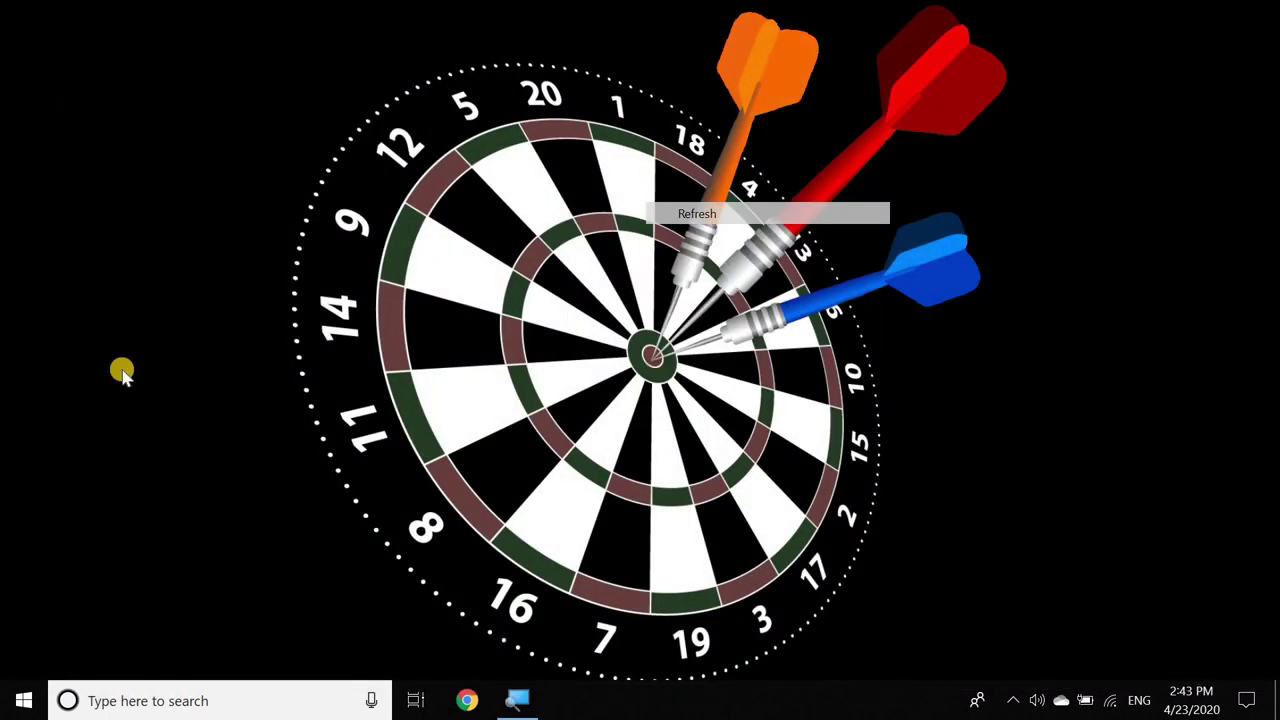
double_click(30, 392)
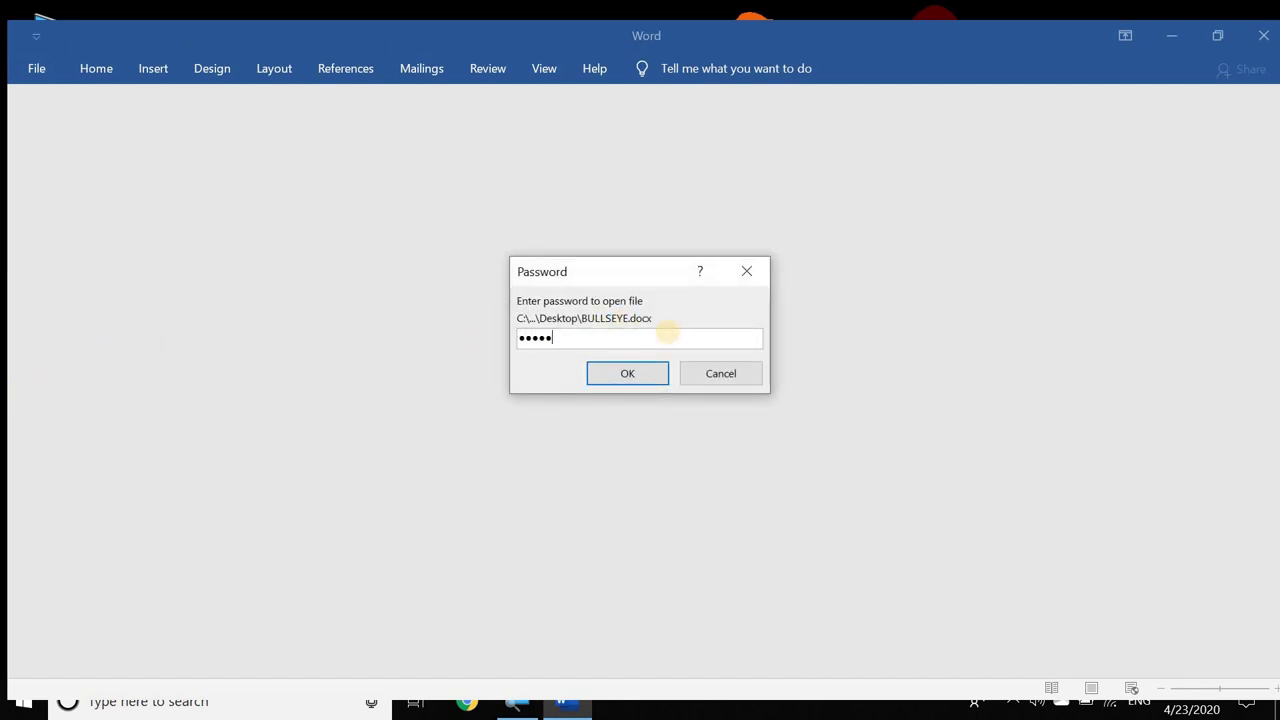
key(Return)
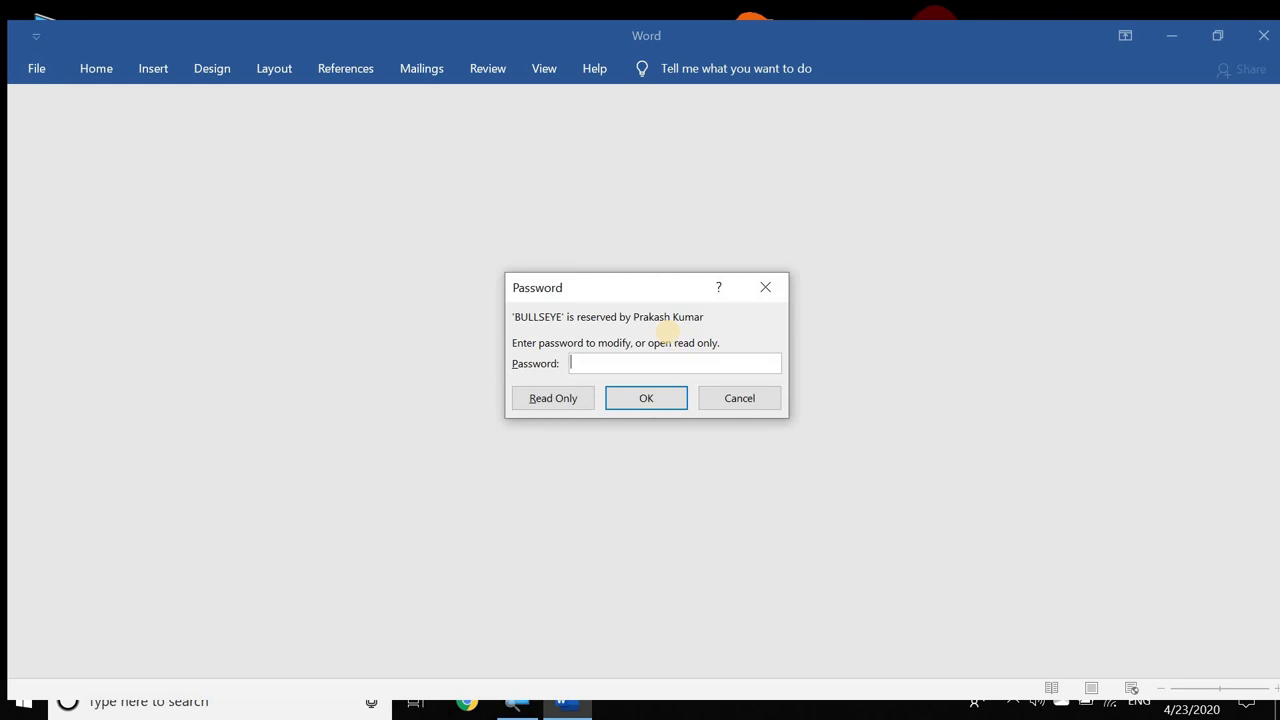
key(Return)
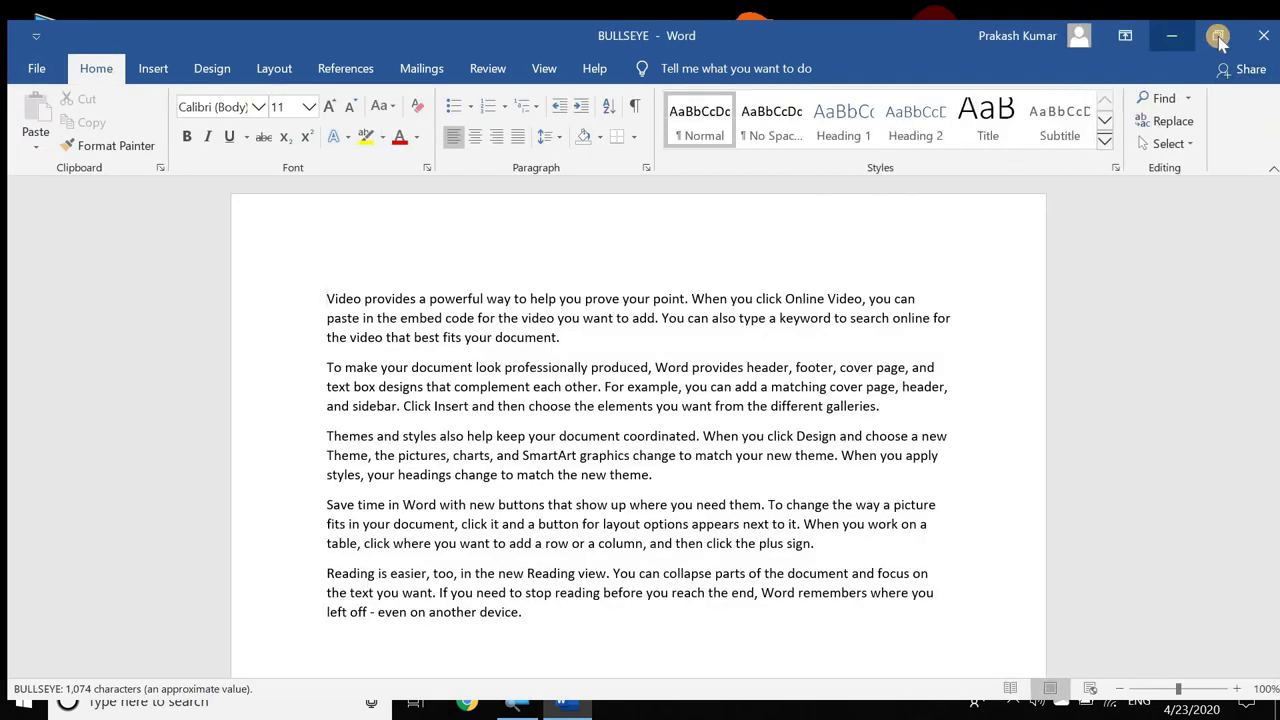
Resize the Word window back to full screen, check the text, then close Word.
click(1217, 35)
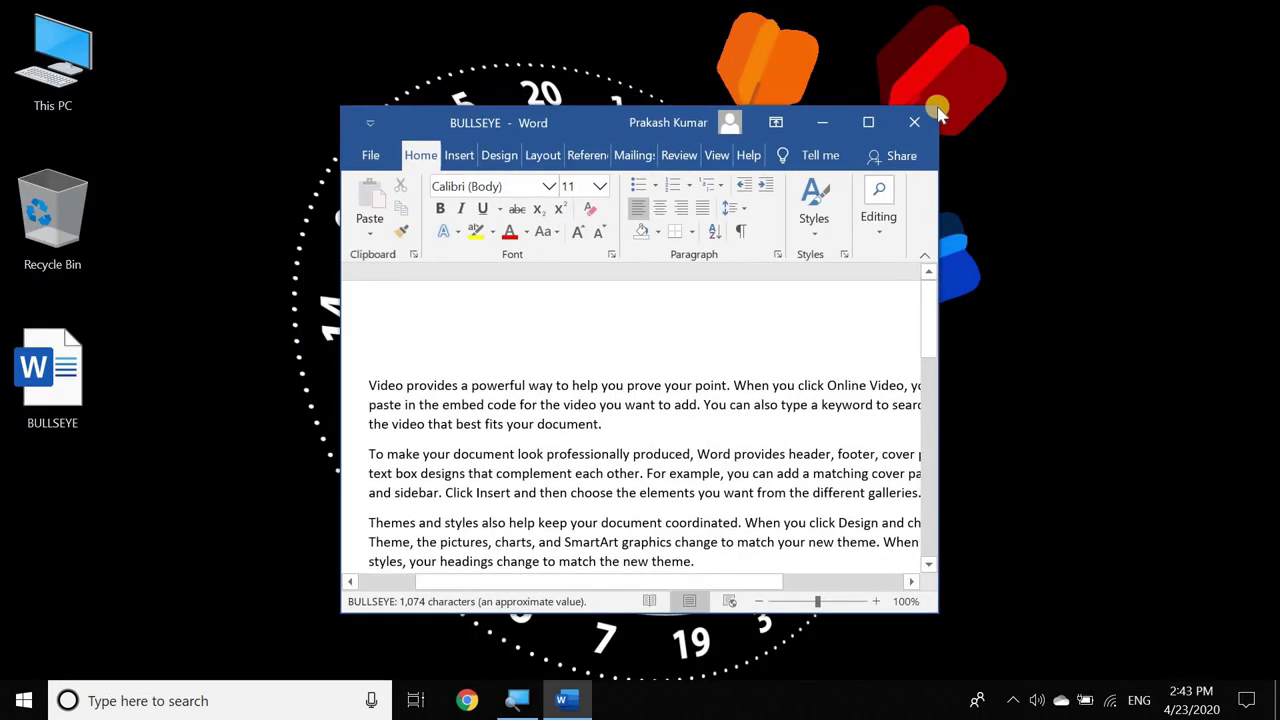
click(867, 124)
scroll(564, 260, down, 3)
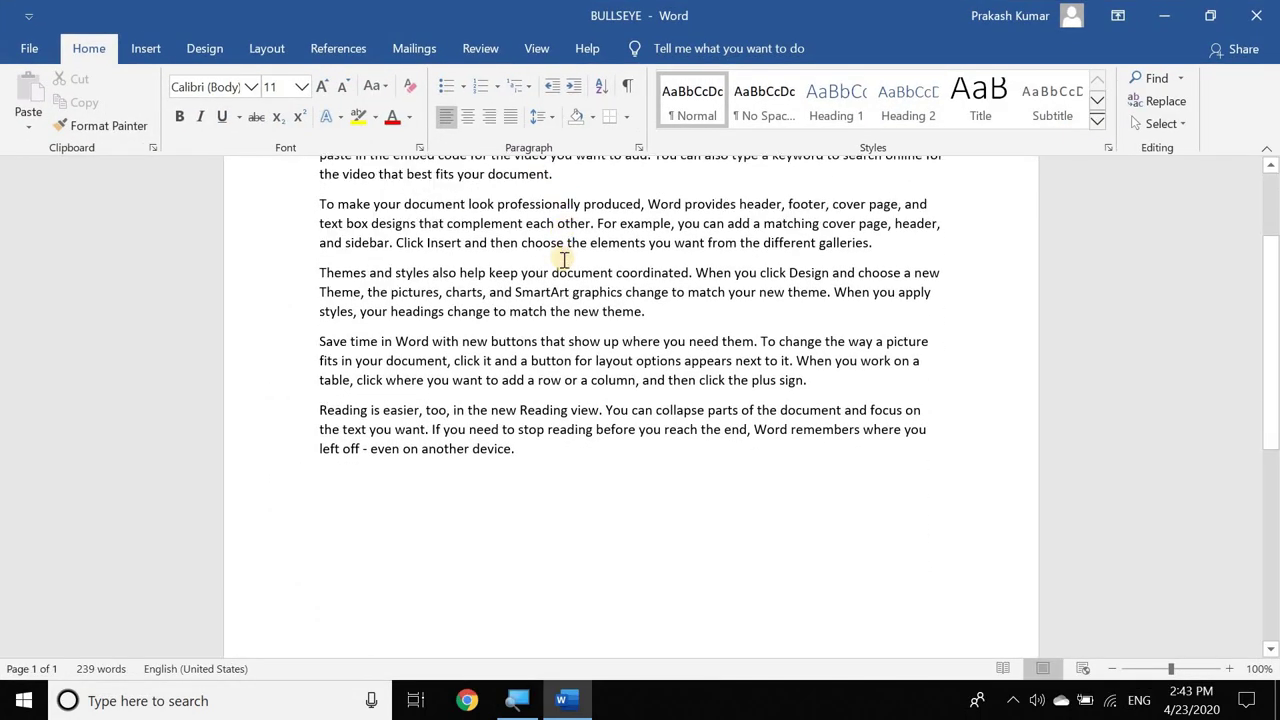
scroll(564, 260, up, 3)
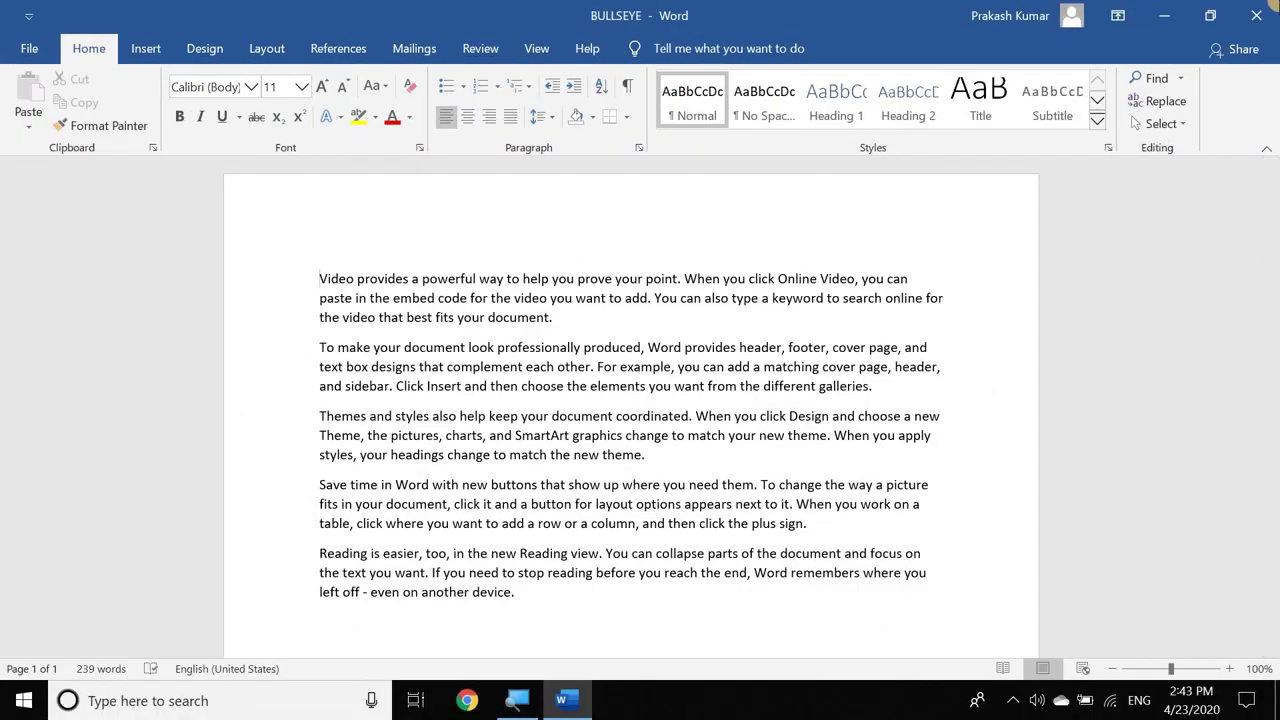
click(1262, 12)
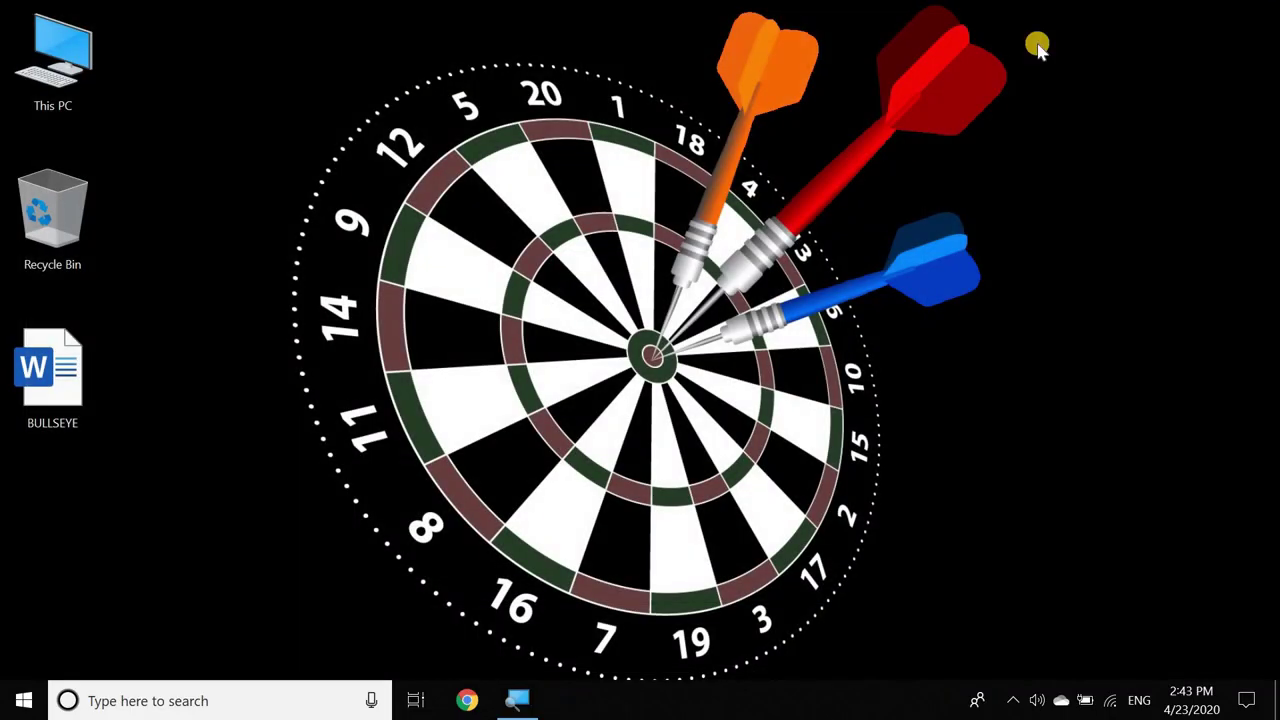
Reopen BULLSEYE with its open and modify passwords and restore the window to full screen.
double_click(7, 390)
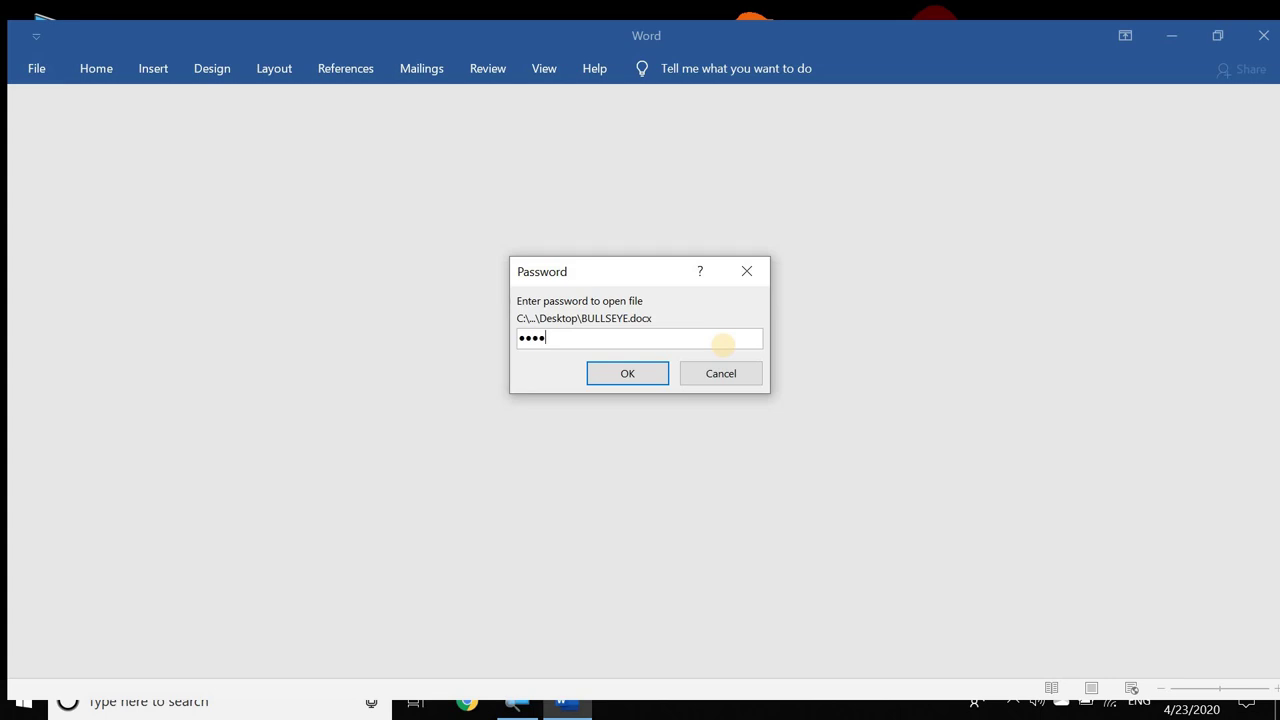
text(5)
key(Return)
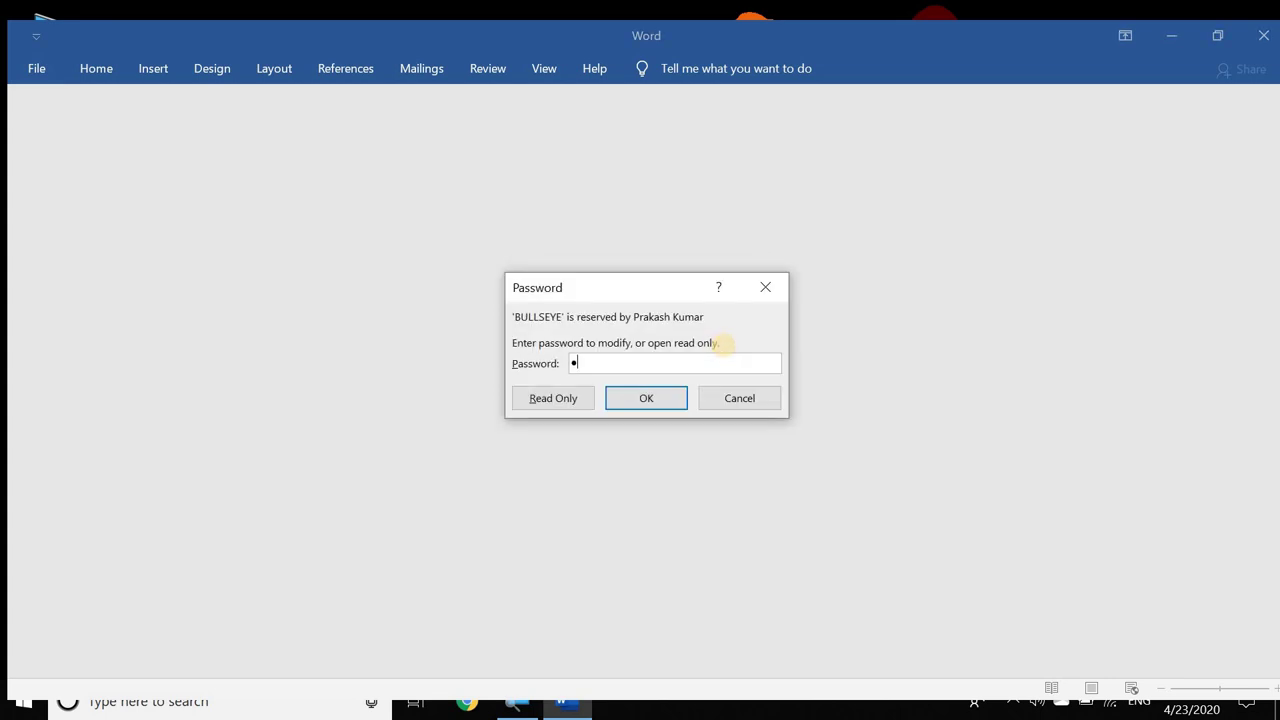
key(Return)
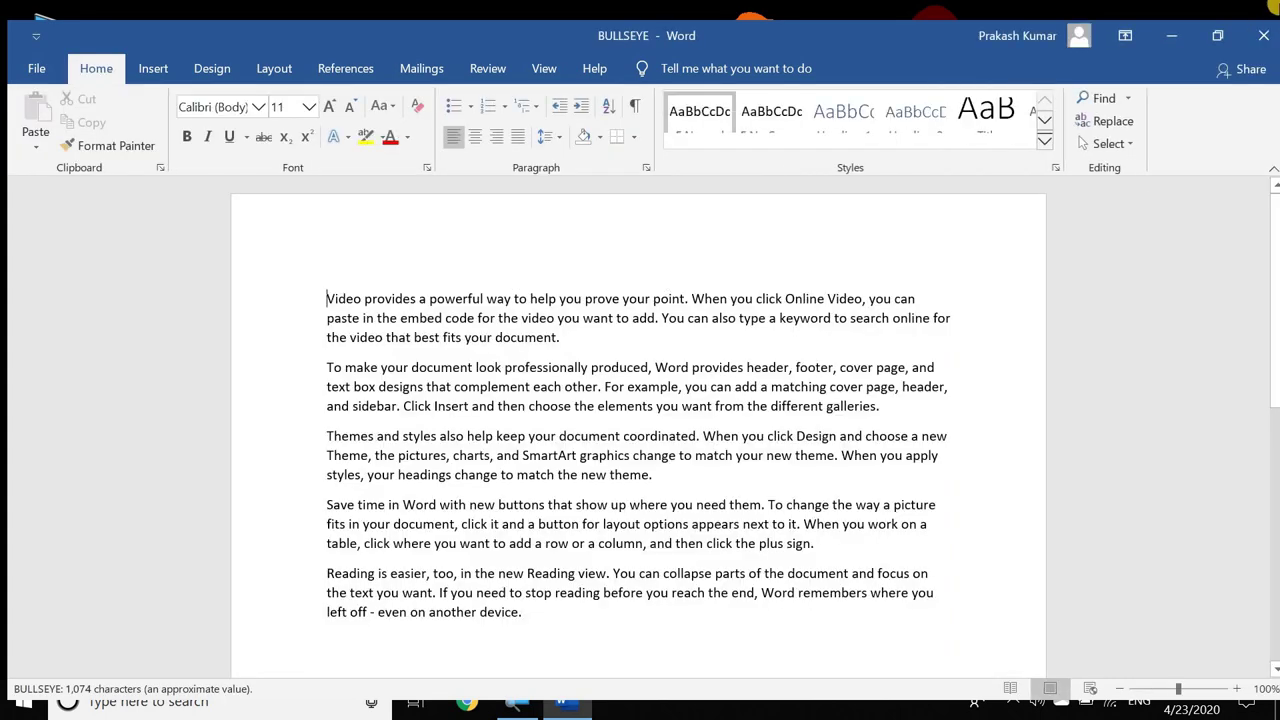
click(1210, 46)
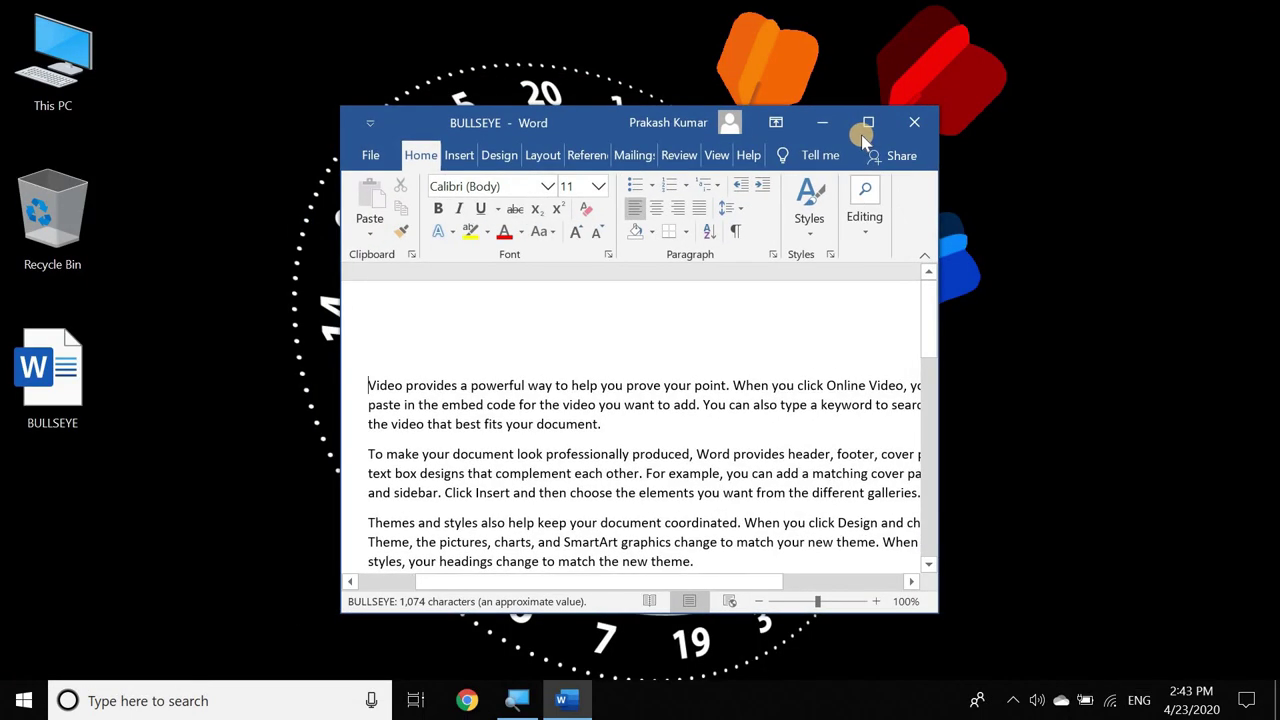
click(866, 127)
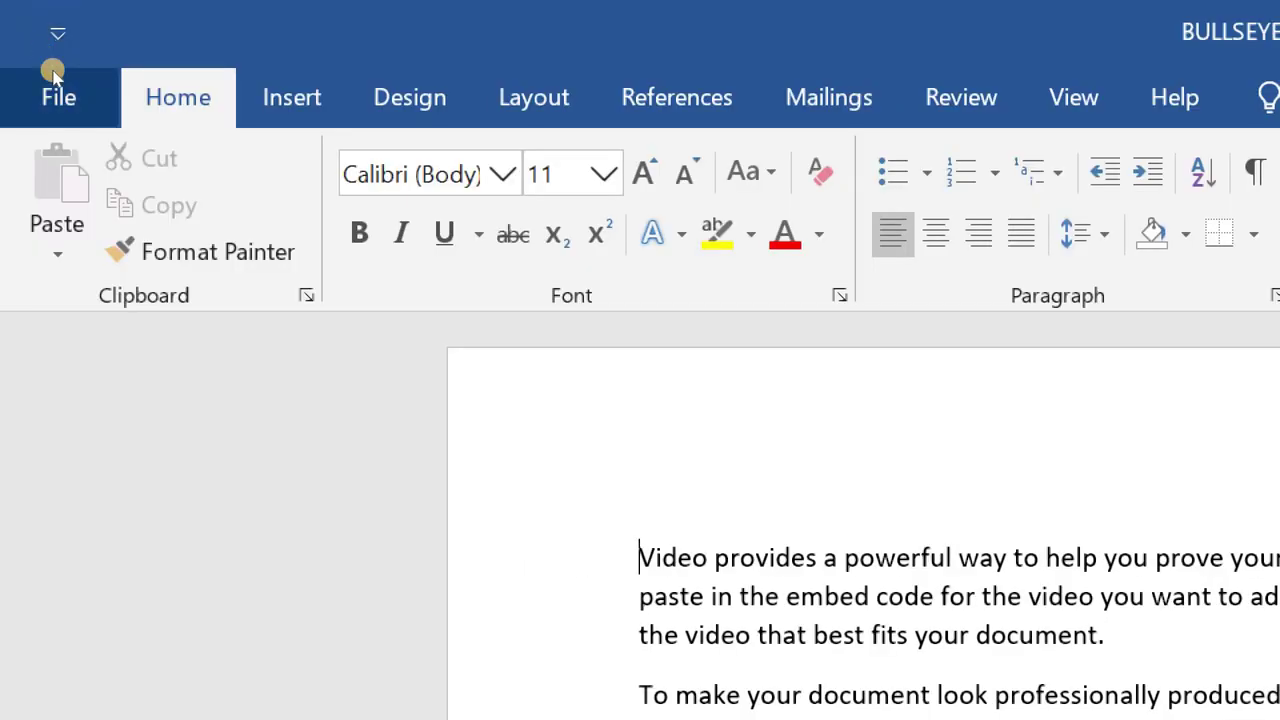
Go to File > Save As and open Tools > General Options.
click(29, 48)
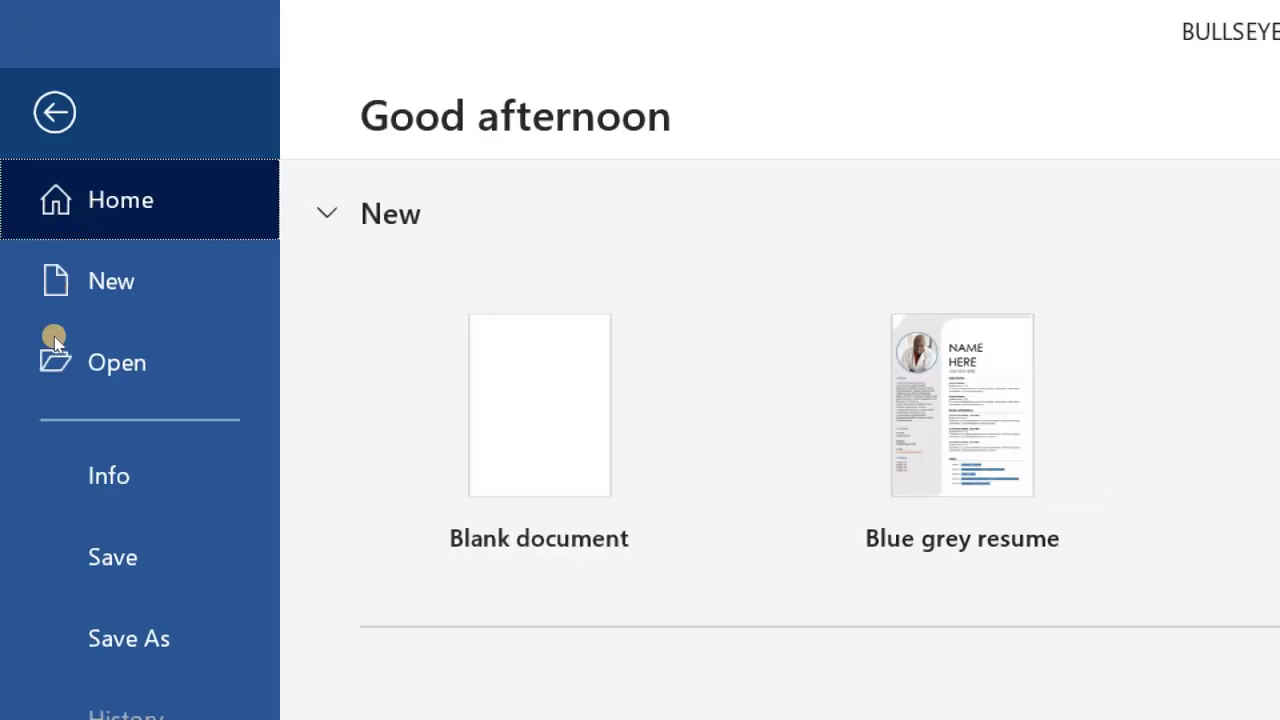
key(a)
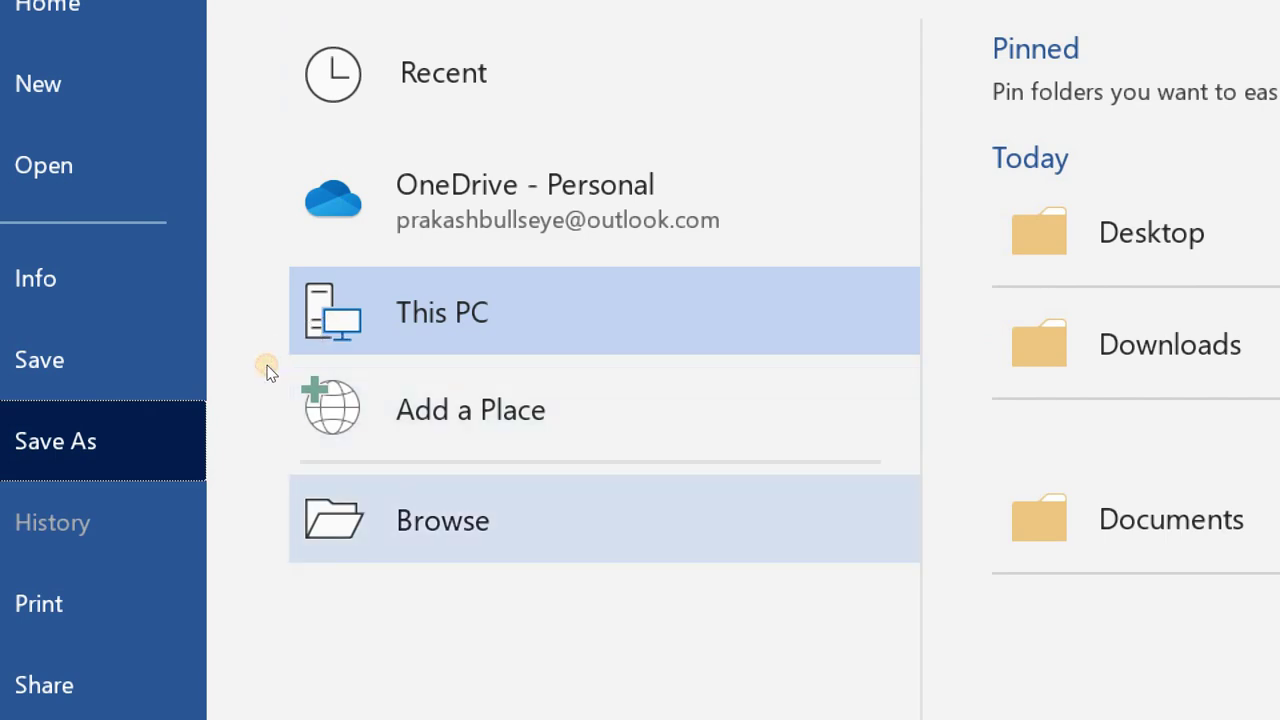
key(Return)
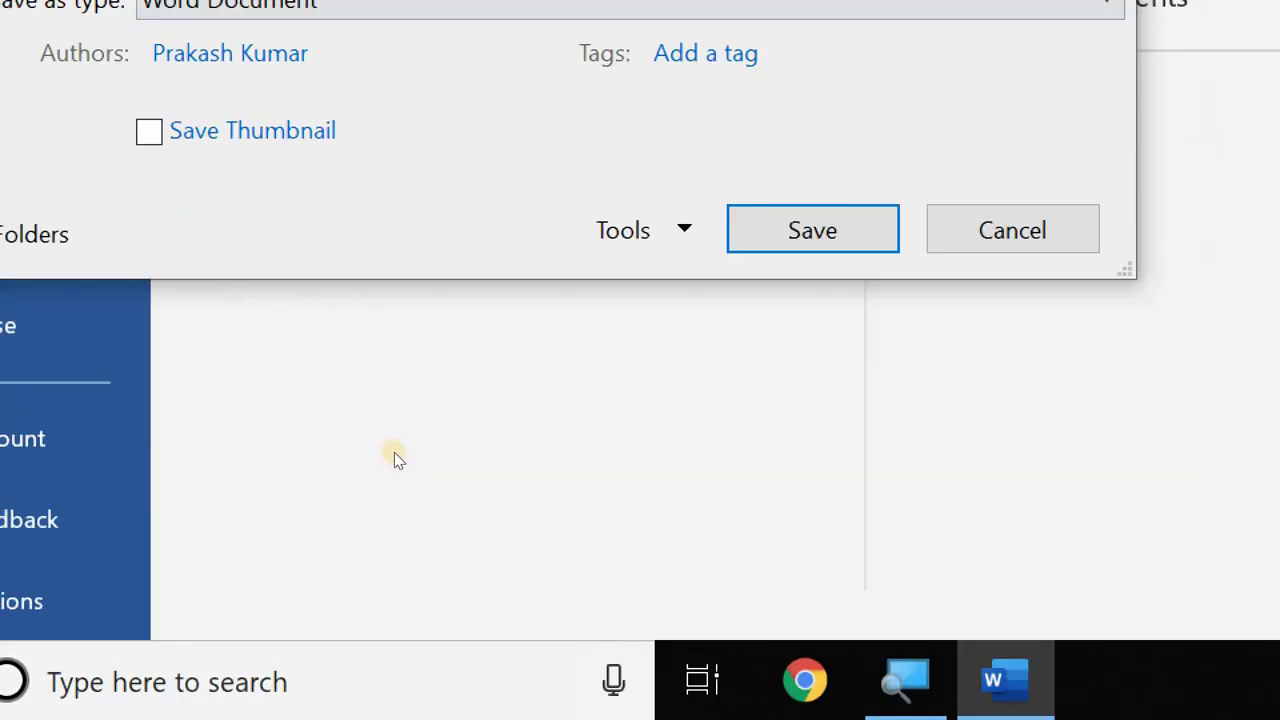
key(alt+l)
key(Down)
key(Down)
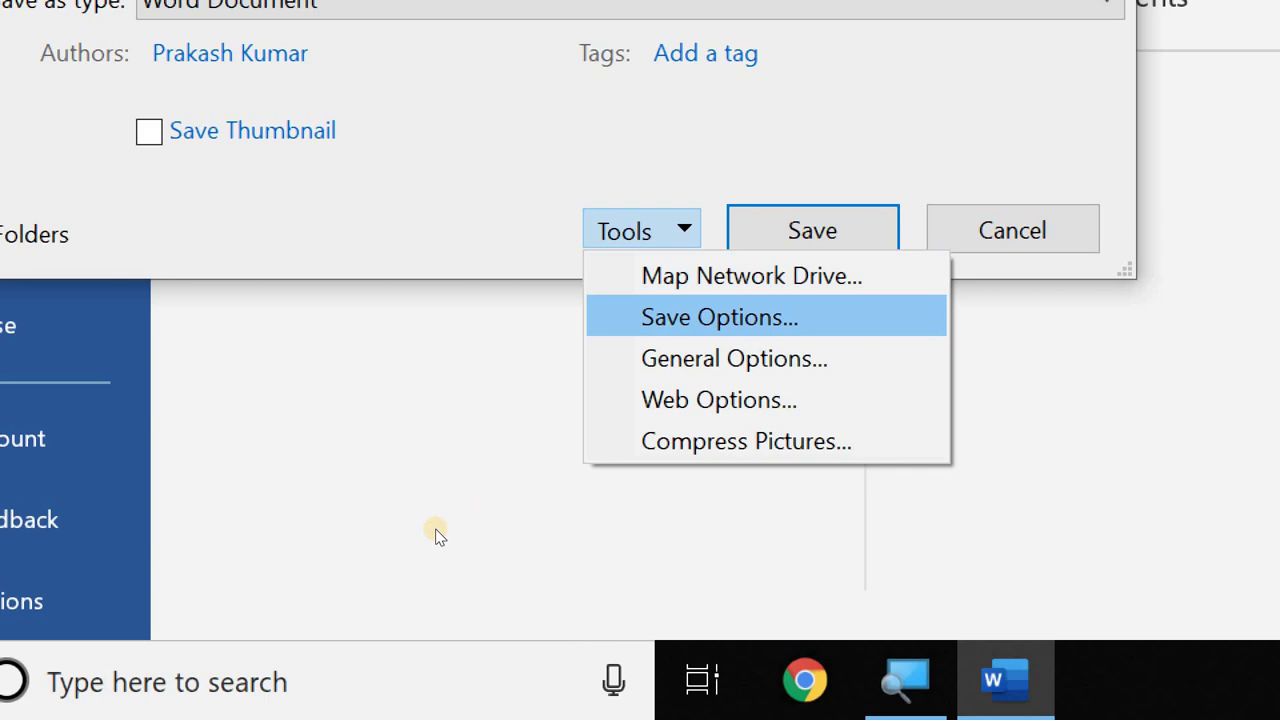
key(Down)
key(Return)
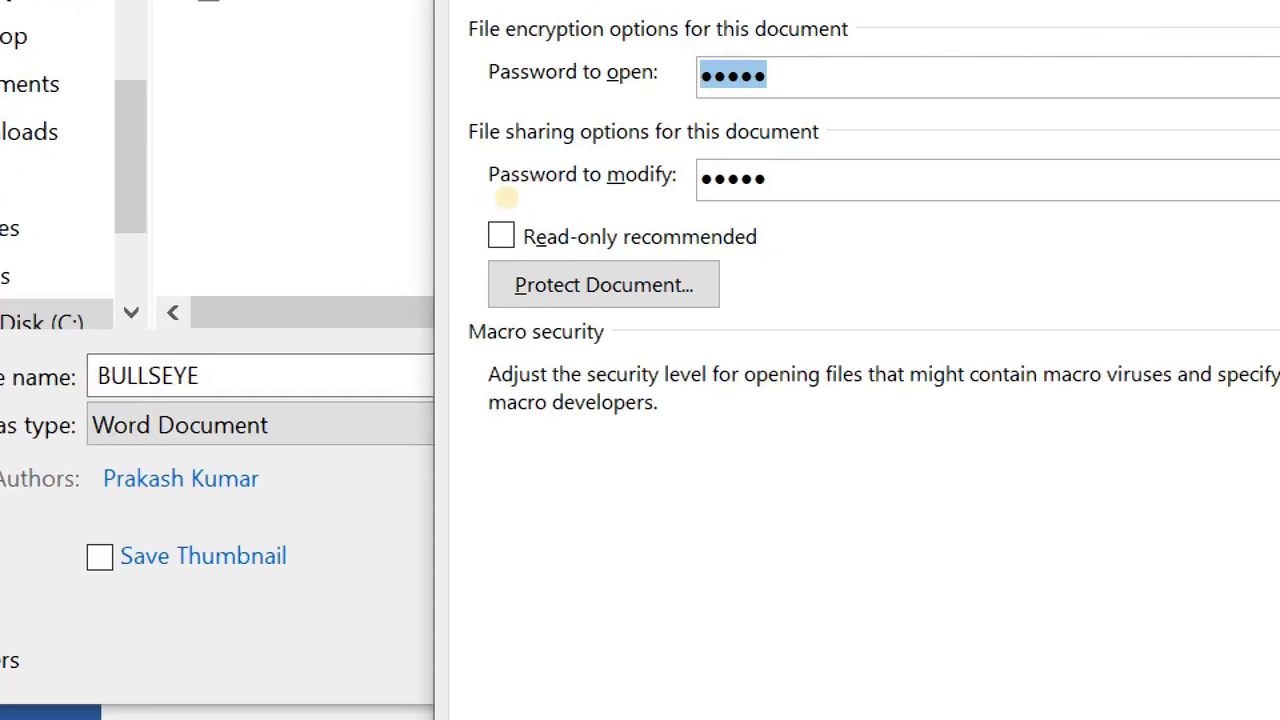
Clear the password boxes in General Options and confirm the change.
key(BackSpace)
key(Tab)
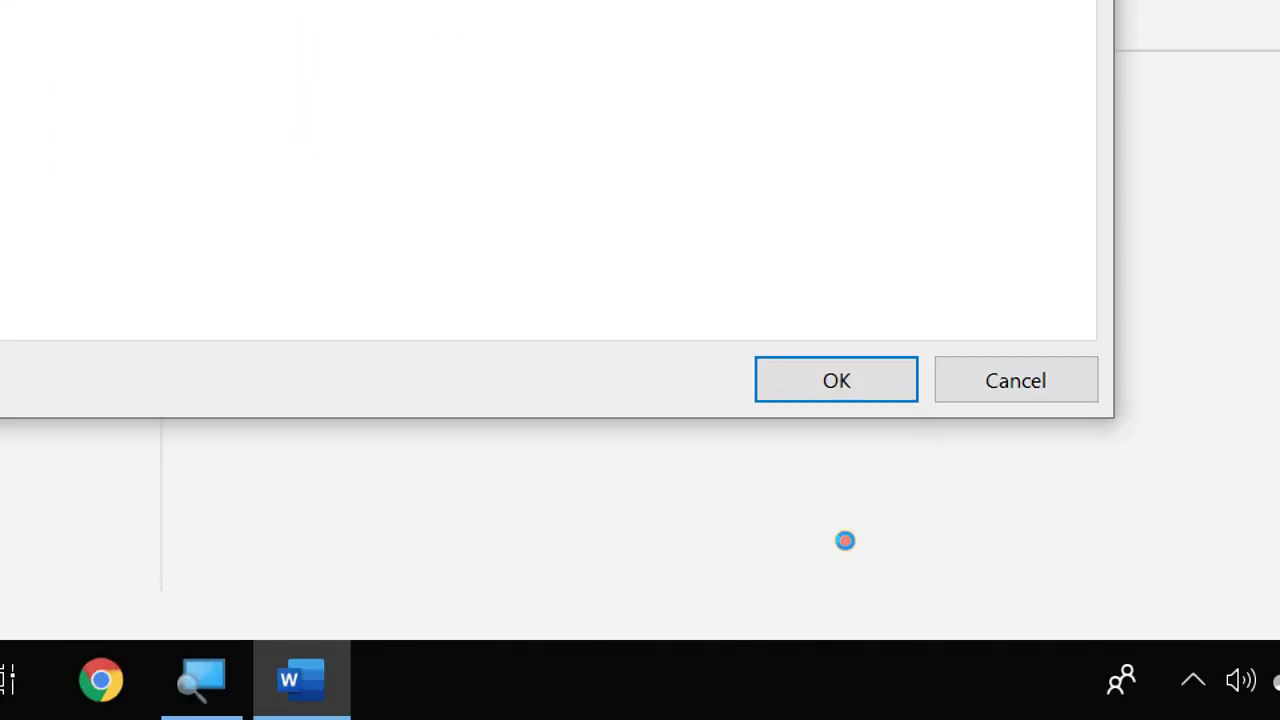
key(Return)
key(Return)
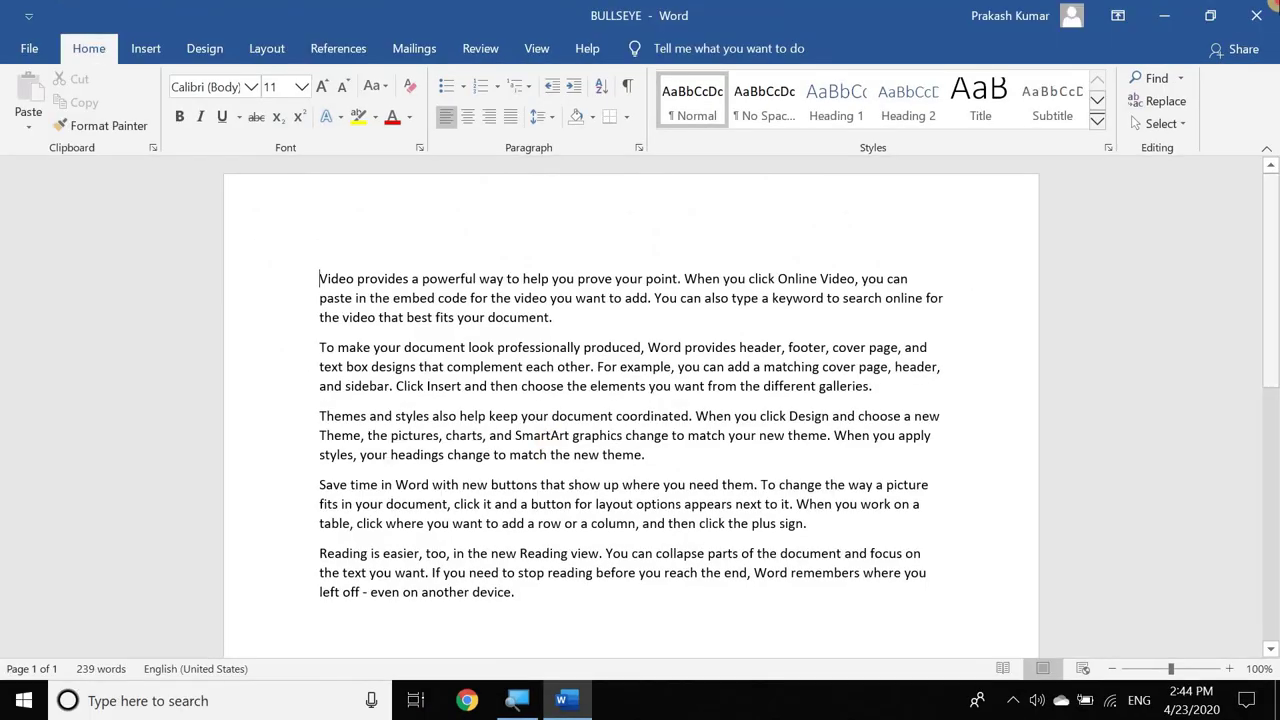
click(1256, 15)
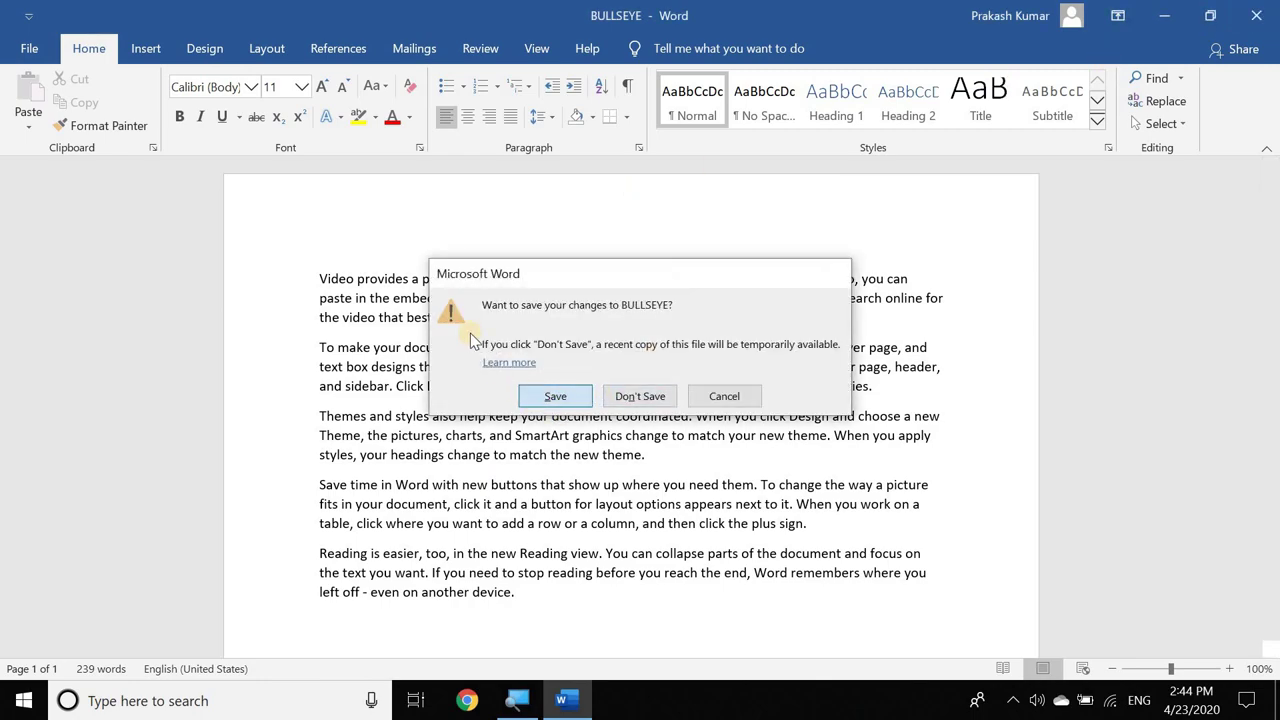
click(555, 396)
right_click(437, 241)
click(457, 300)
double_click(45, 365)
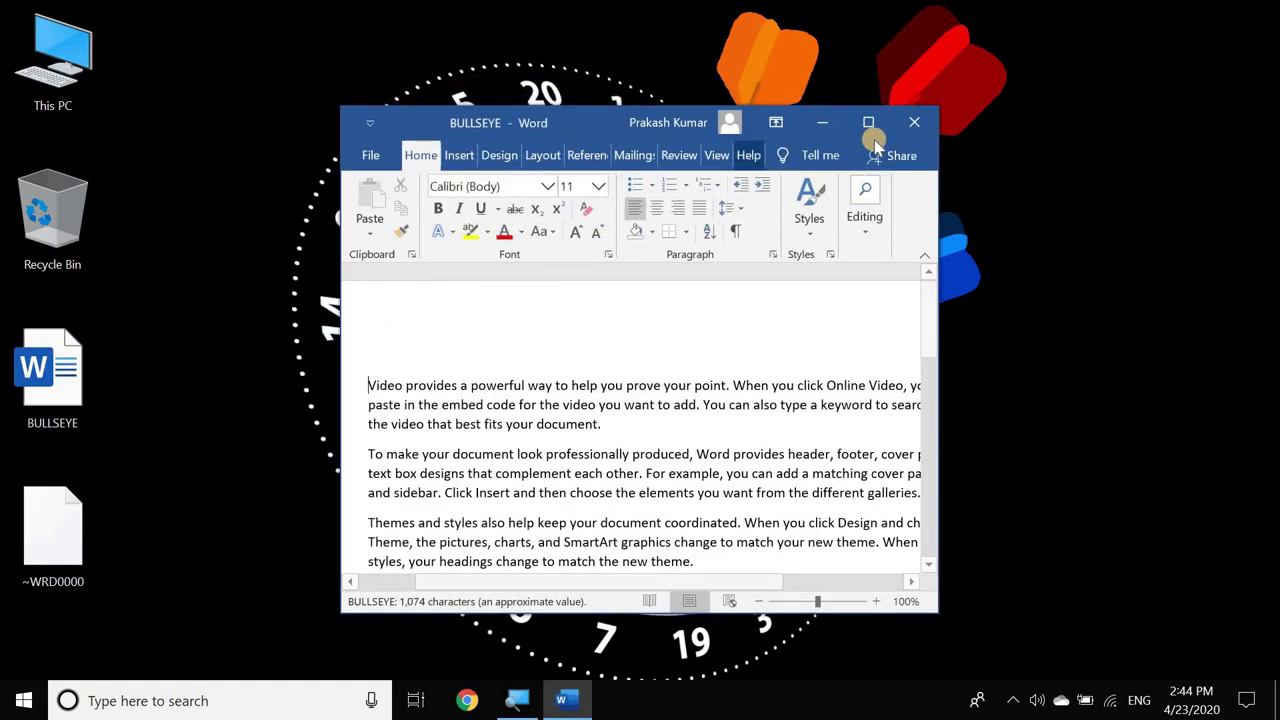
click(869, 124)
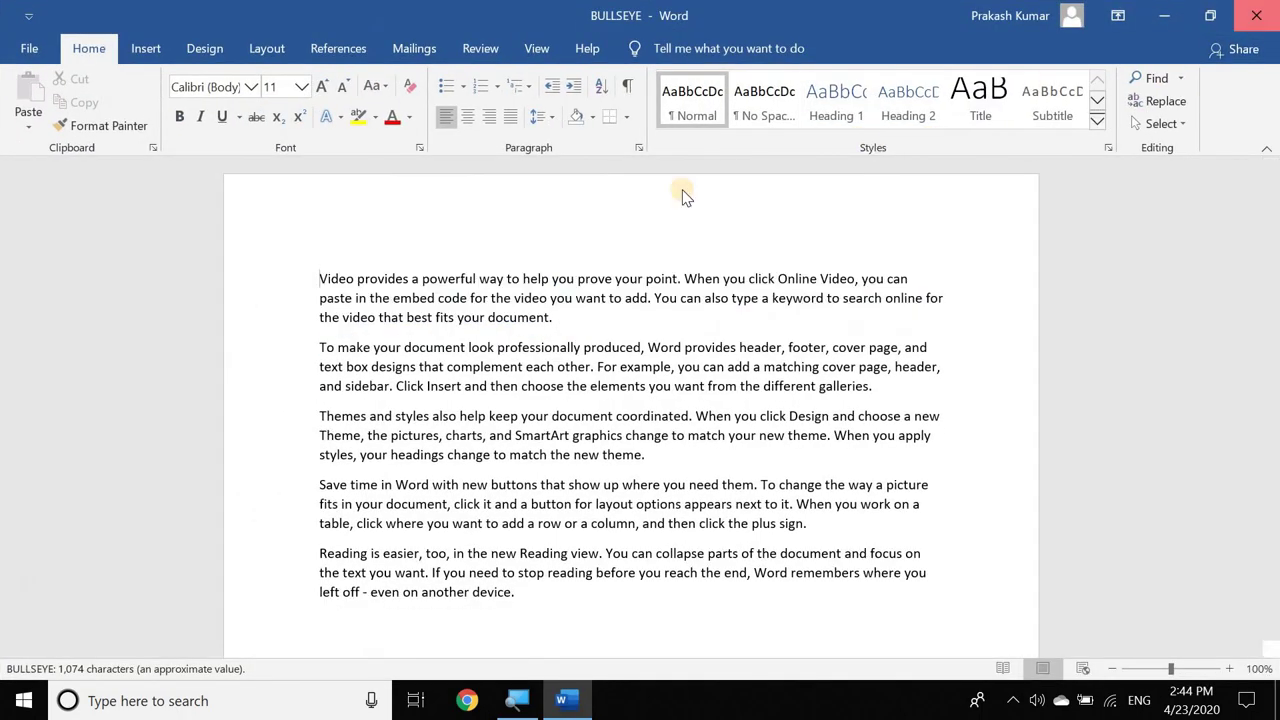
key(alt+F4)
click(101, 537)
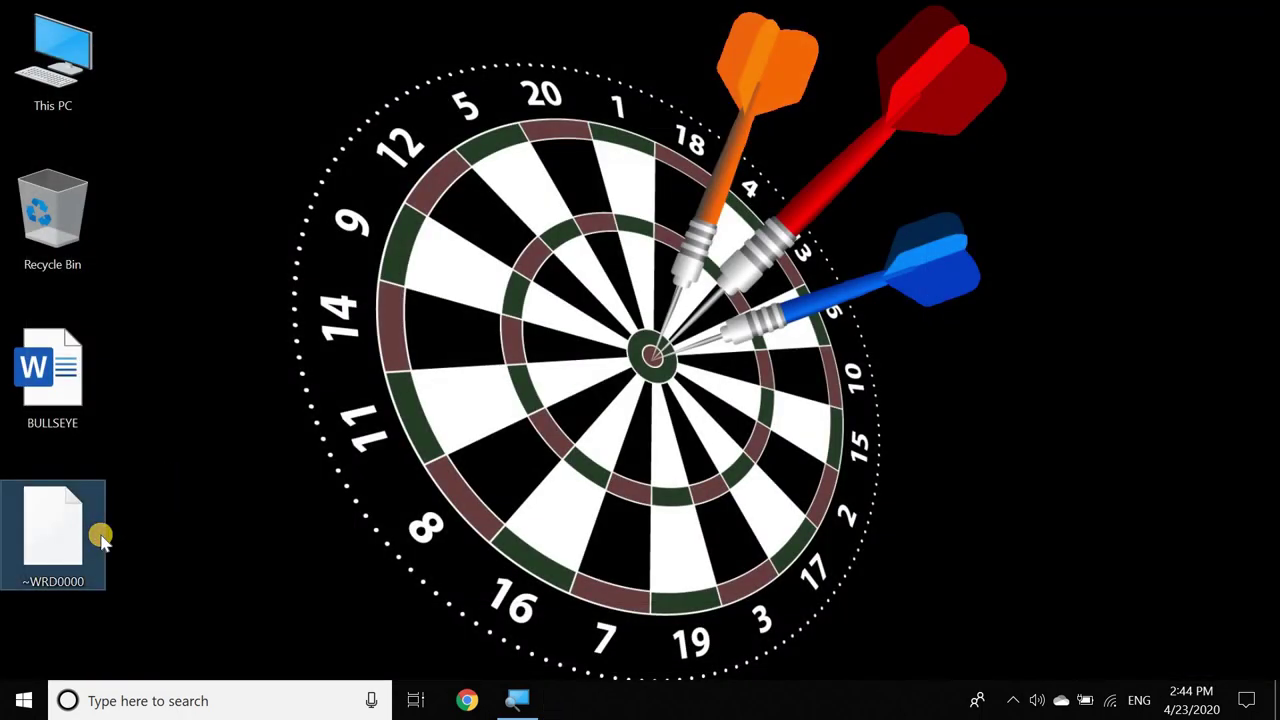
key(shift+Delete)
key(Return)
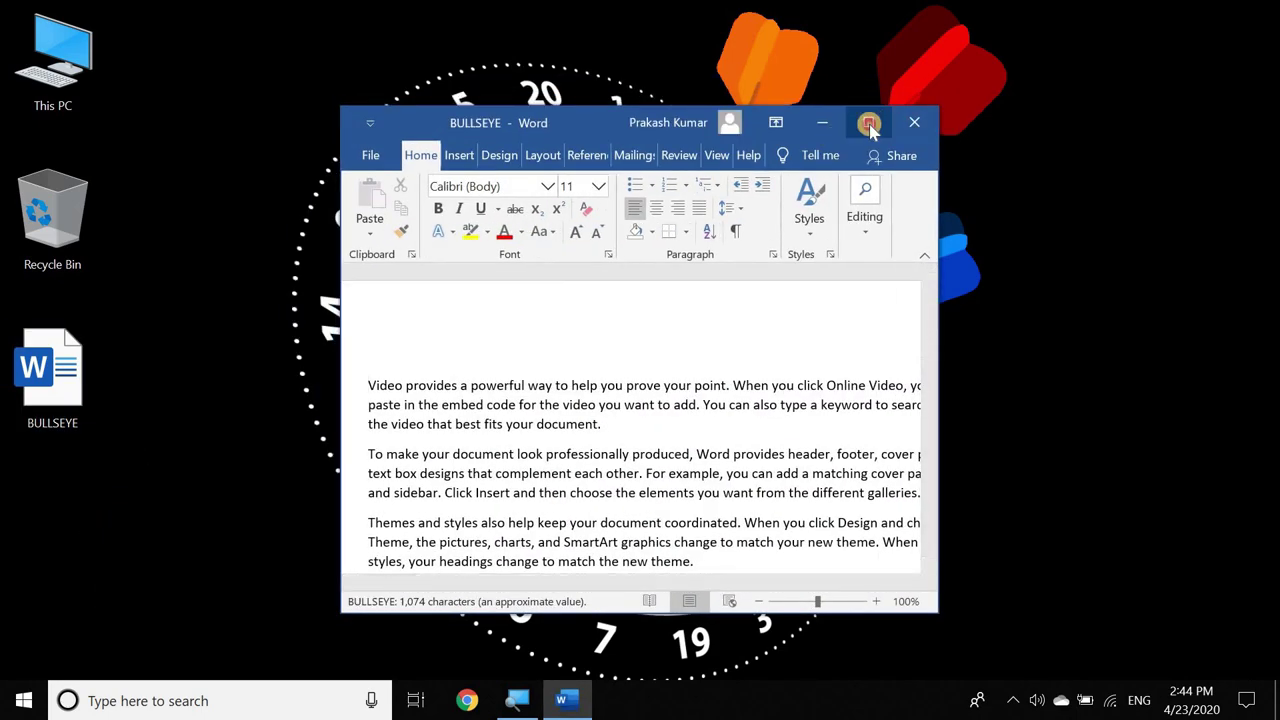
click(869, 123)
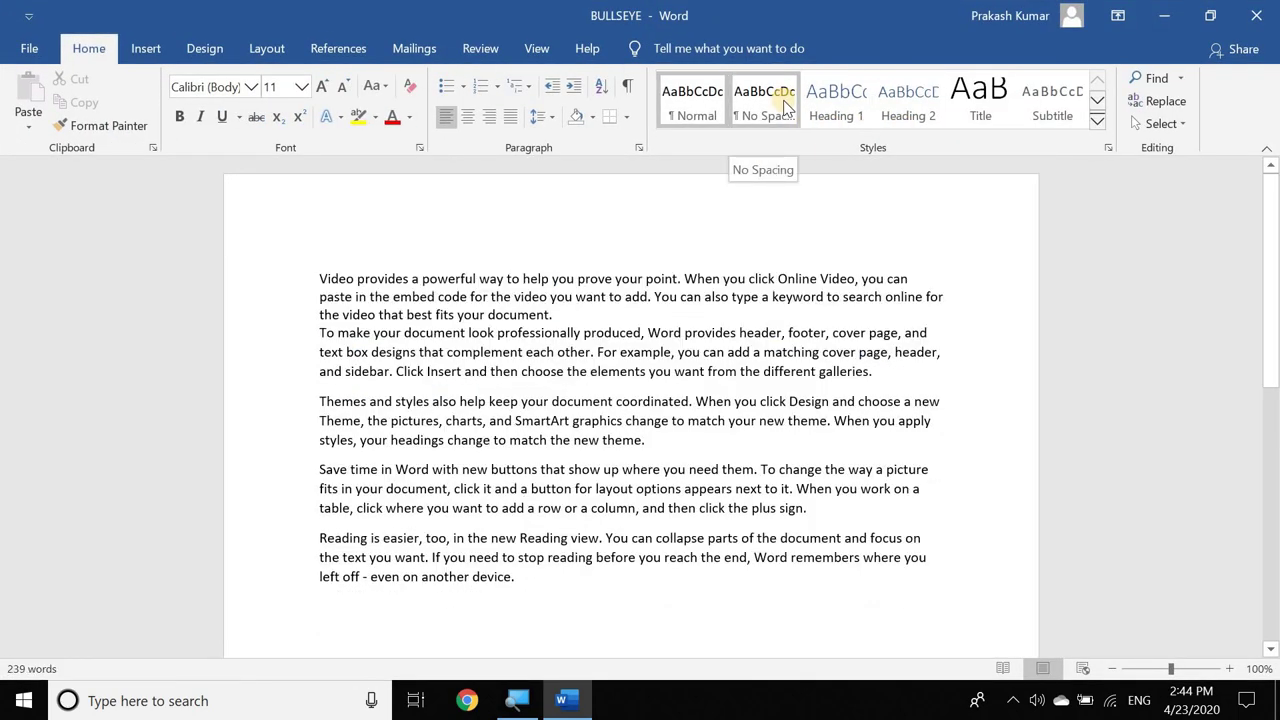
key(ctrl+z)
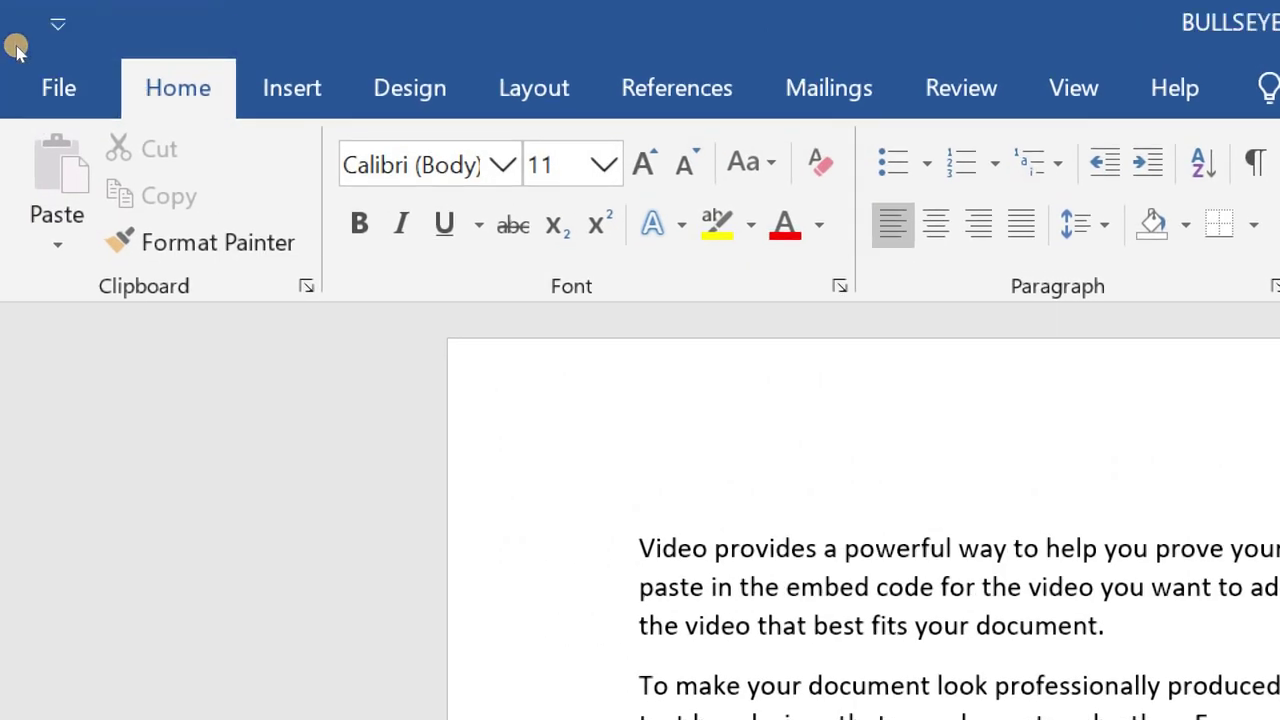
Show BULLSEYE's Print page with Microsoft Print to PDF and 1 copy.
click(22, 62)
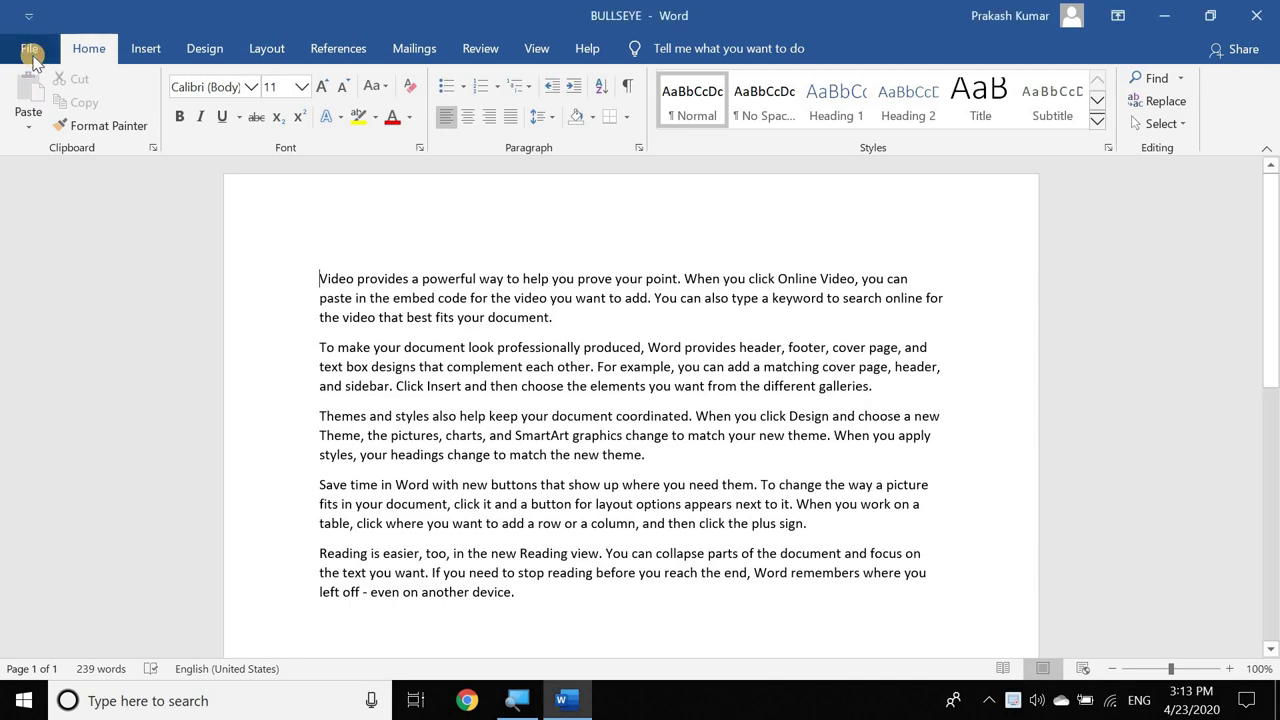
click(28, 50)
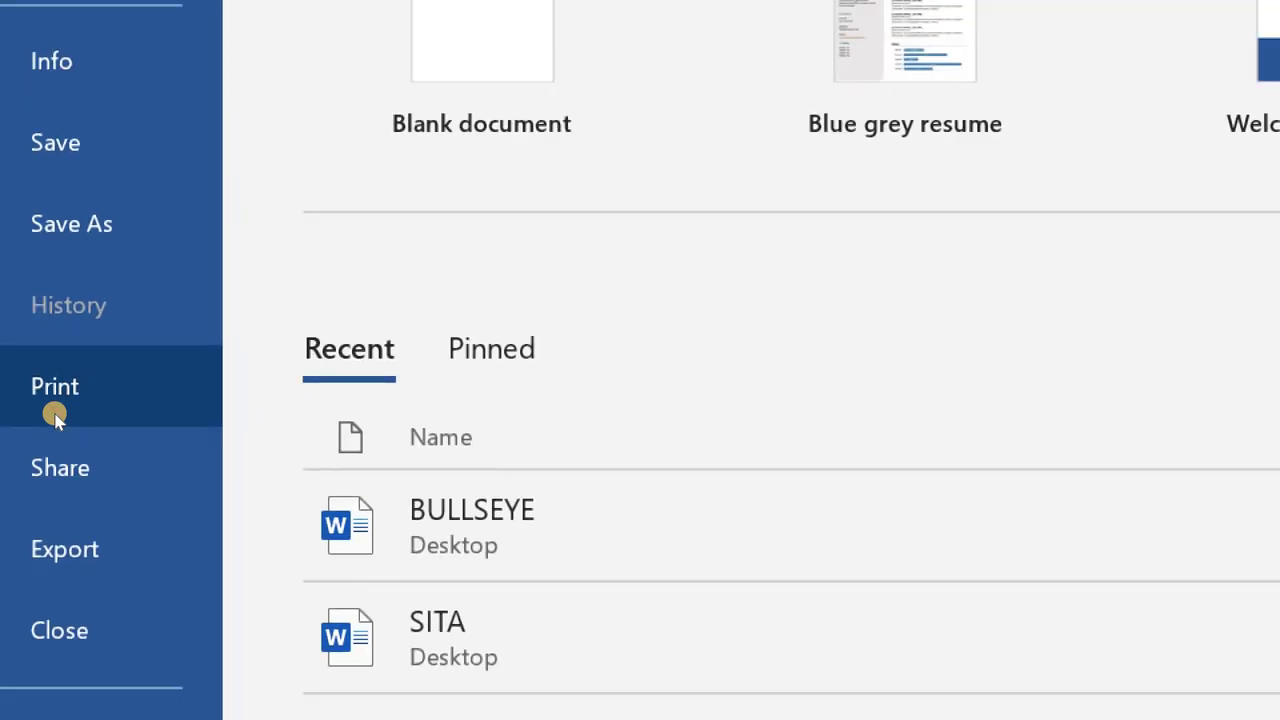
click(55, 416)
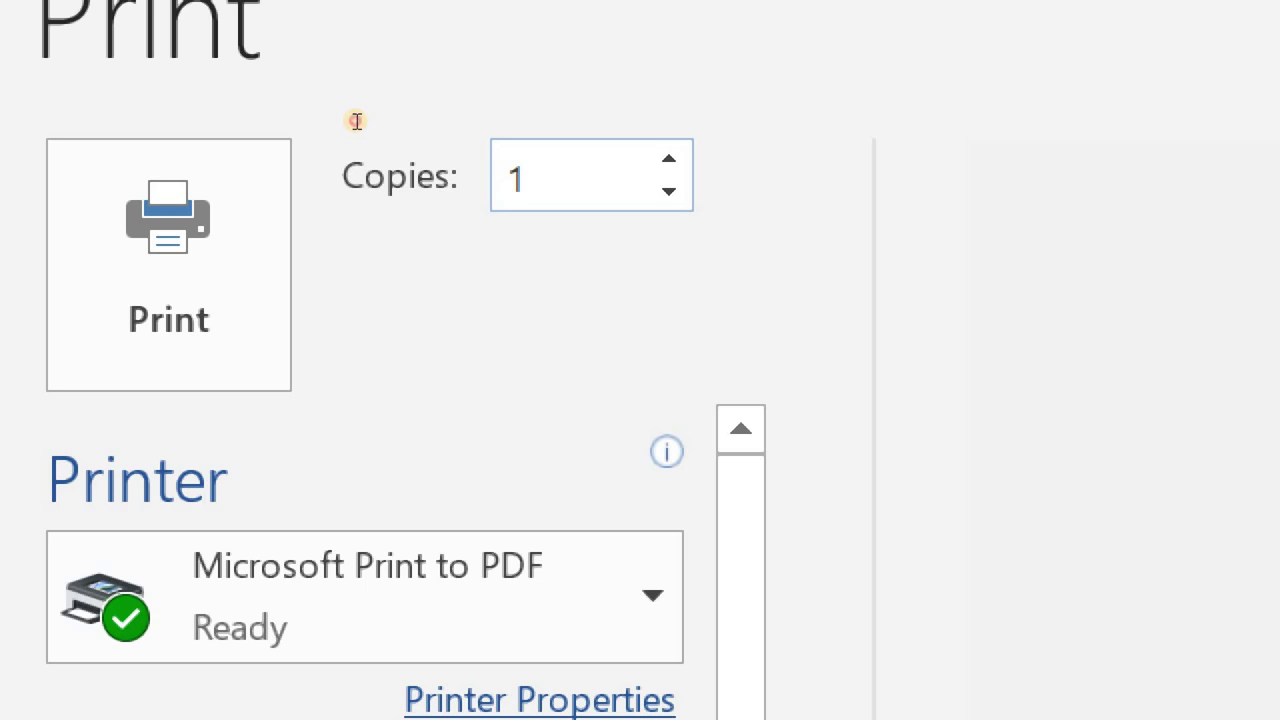
key(Tab)
text(10)
key(BackSpace)
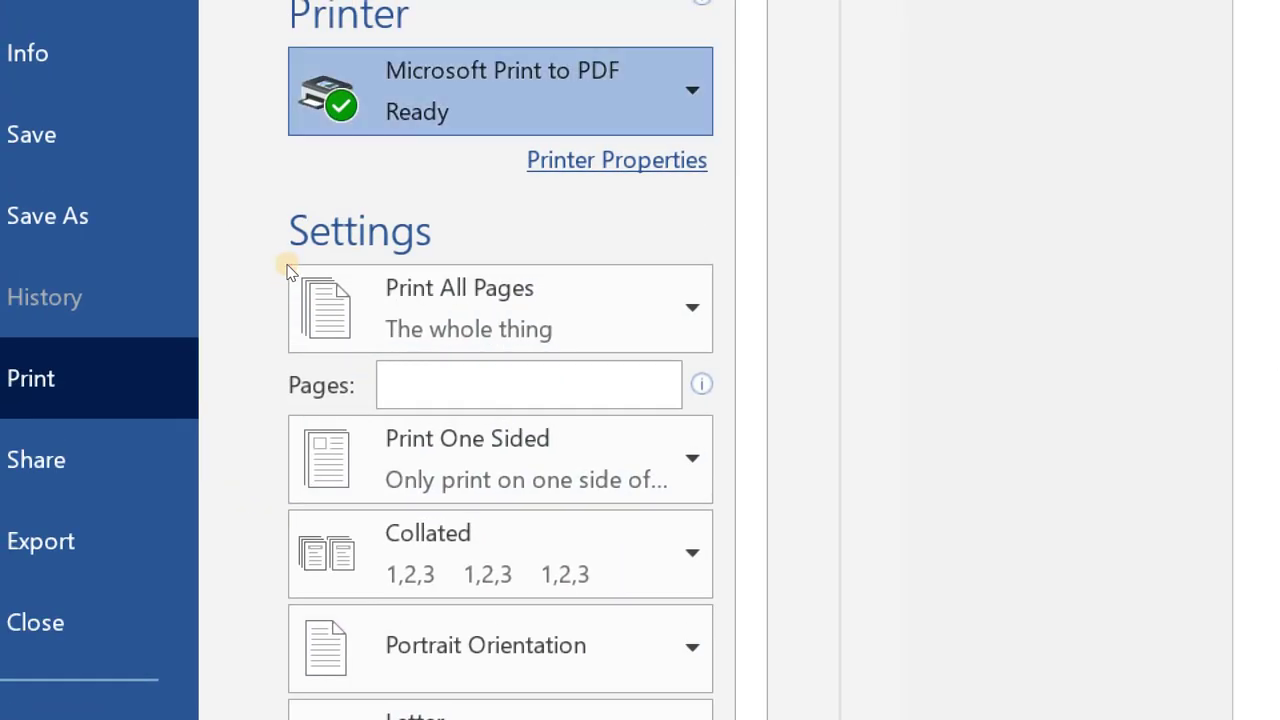
click(495, 255)
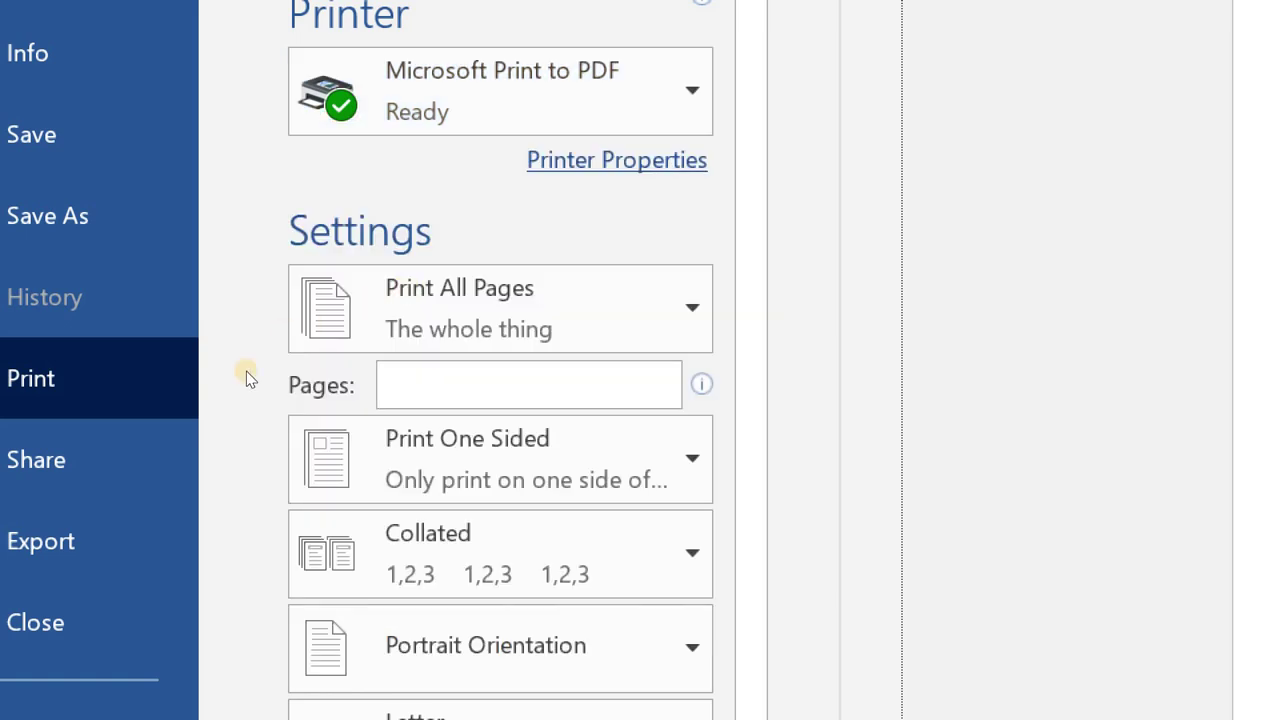
click(327, 310)
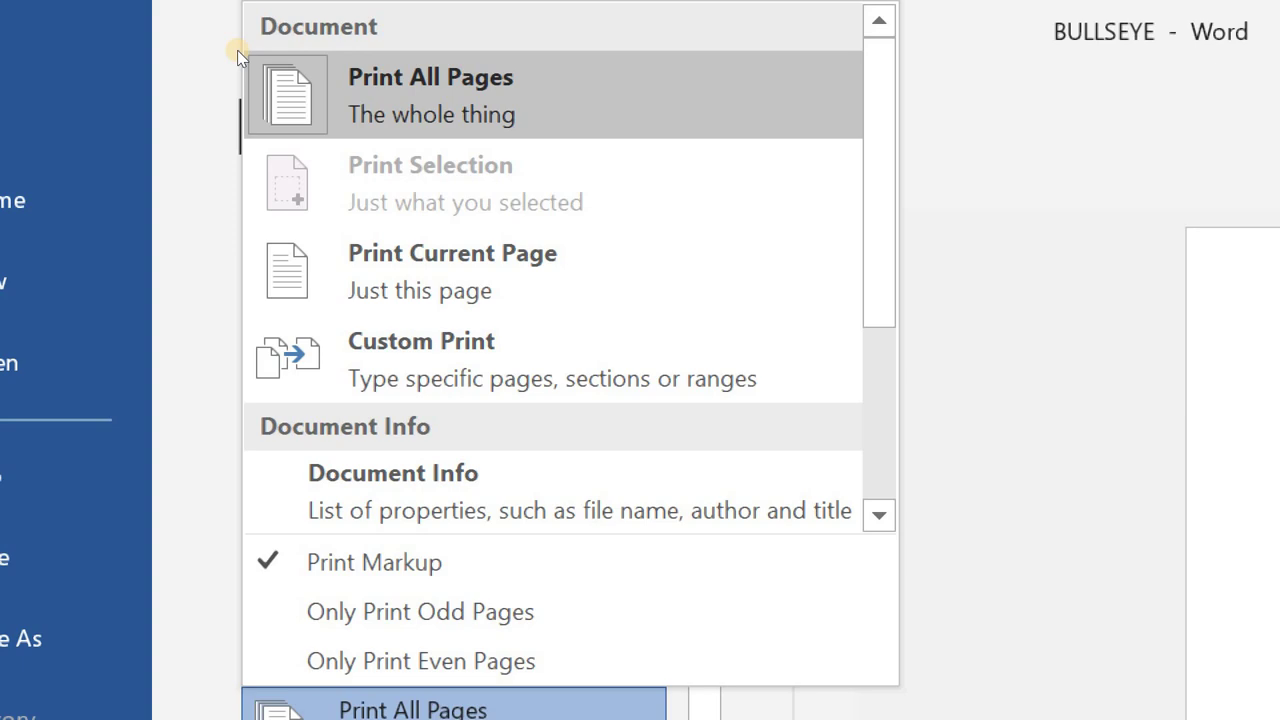
click(297, 70)
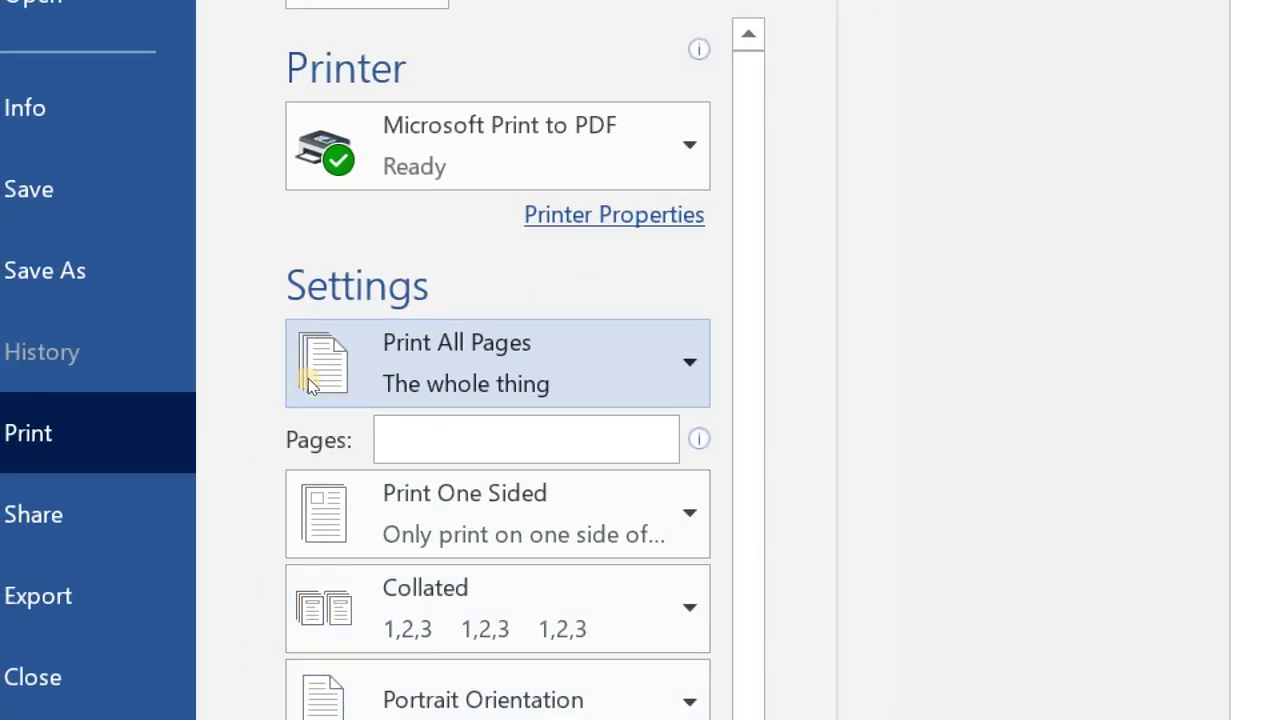
click(254, 401)
click(277, 368)
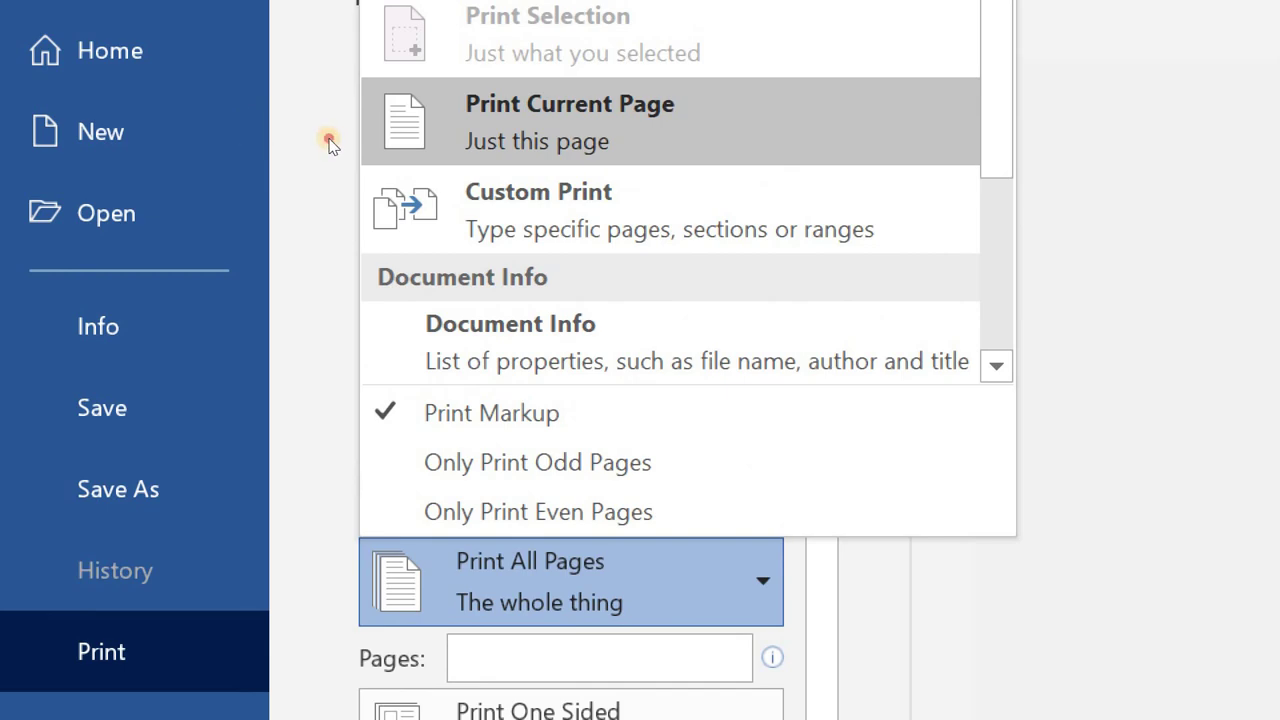
Switch the page range to Print Current Page, then to Custom Print.
key(Return)
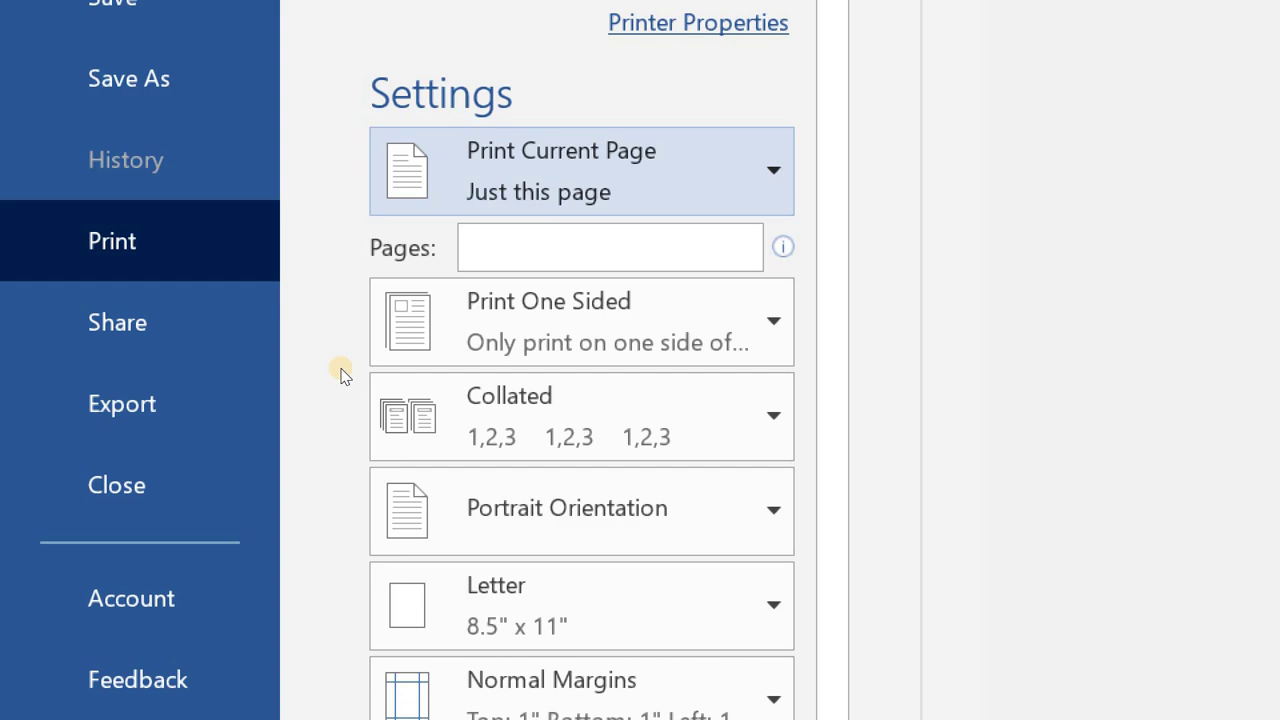
key(Return)
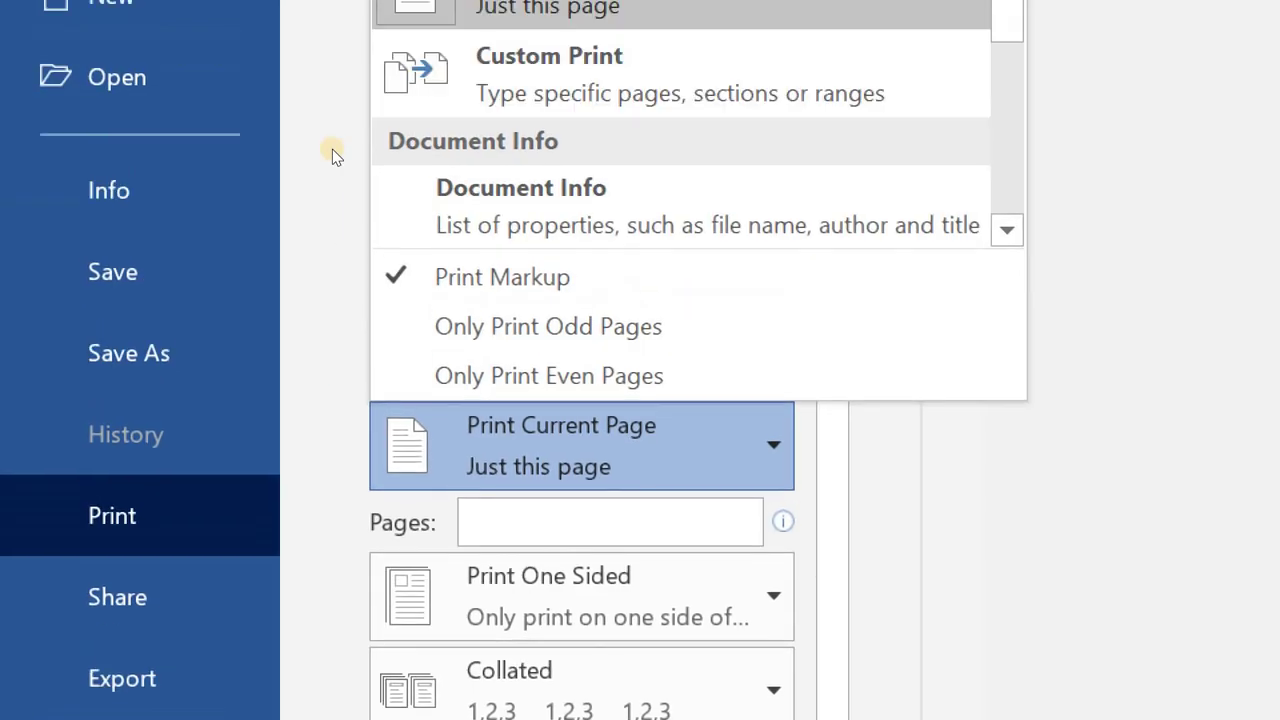
key(Down)
key(Down)
key(Up)
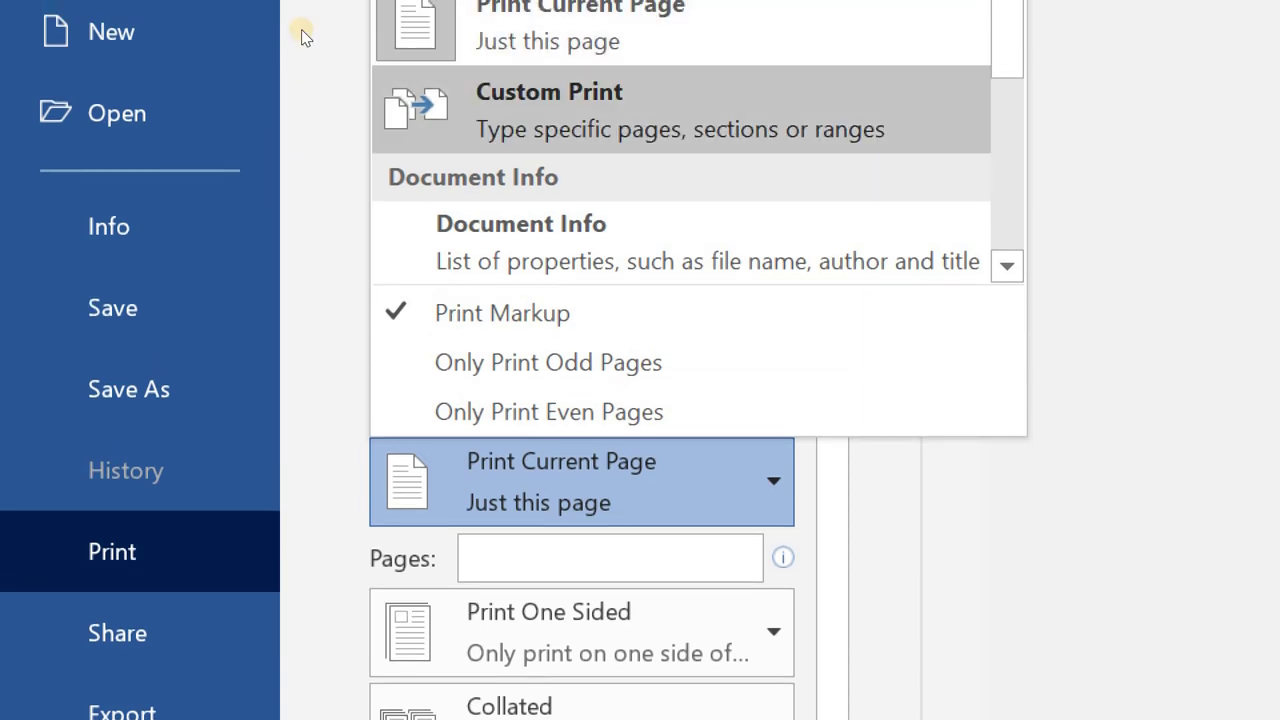
key(Up)
key(Up)
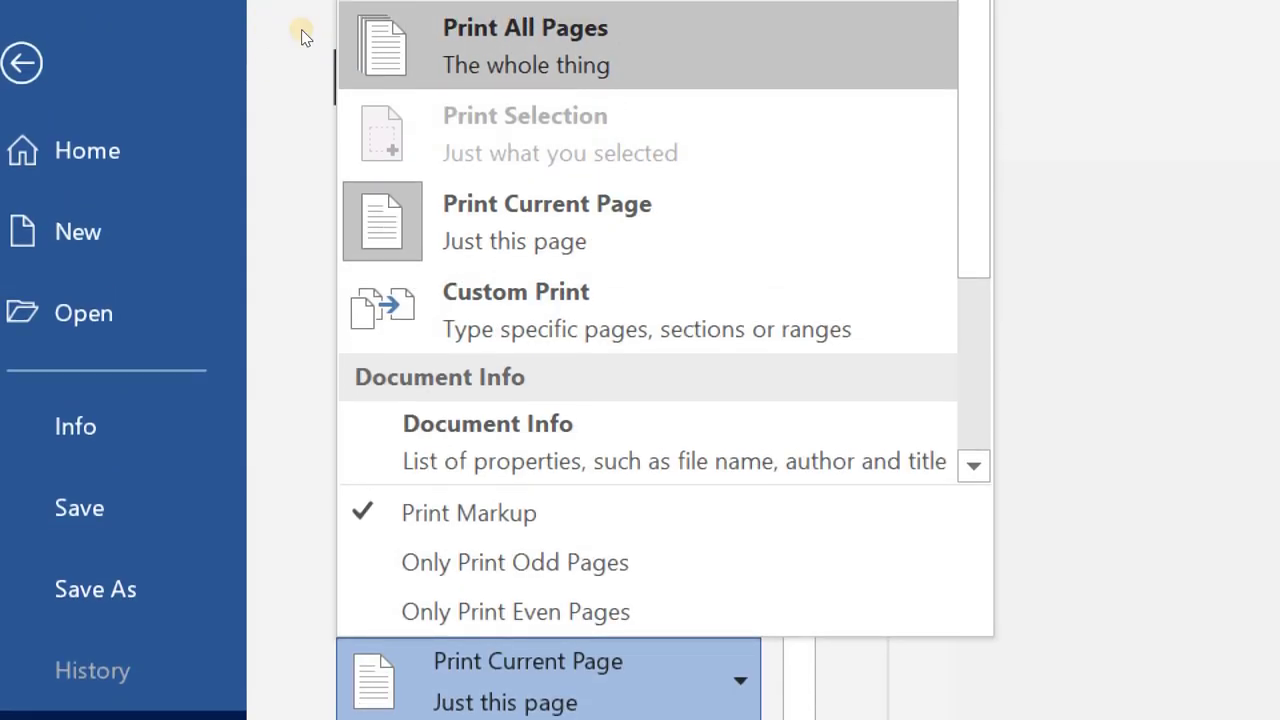
key(Down)
key(Down)
key(Down)
key(Up)
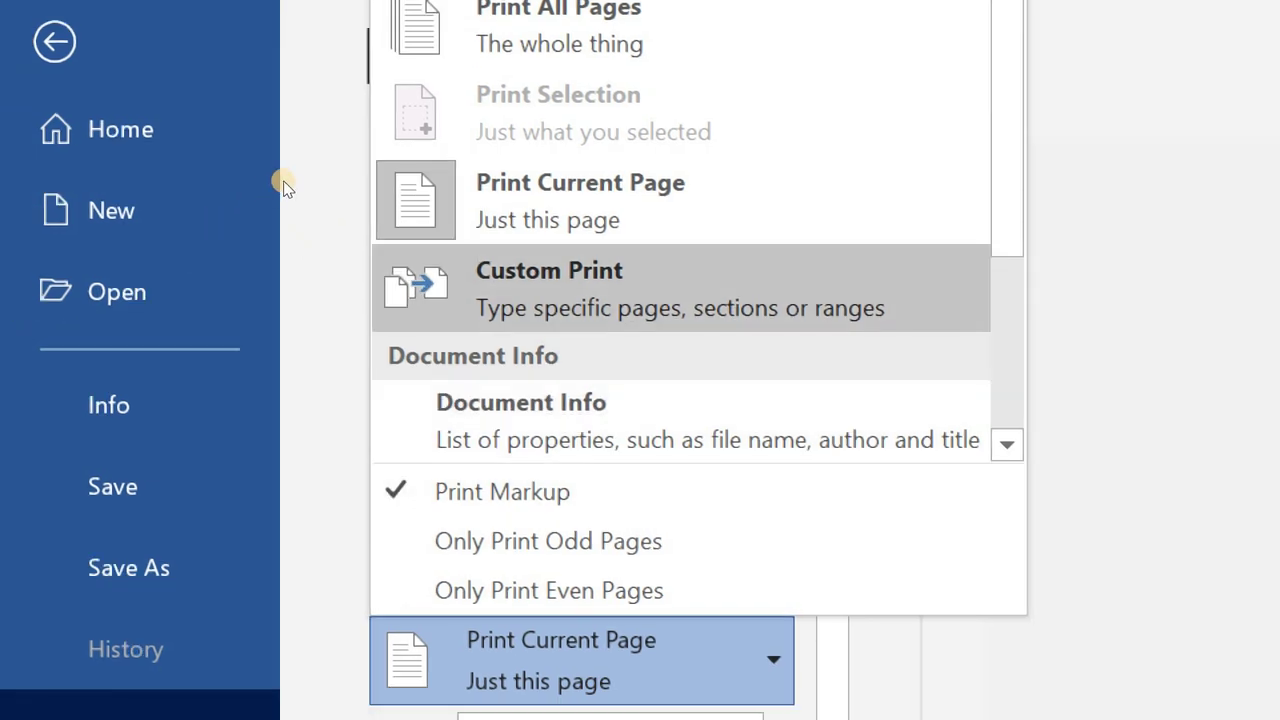
key(Return)
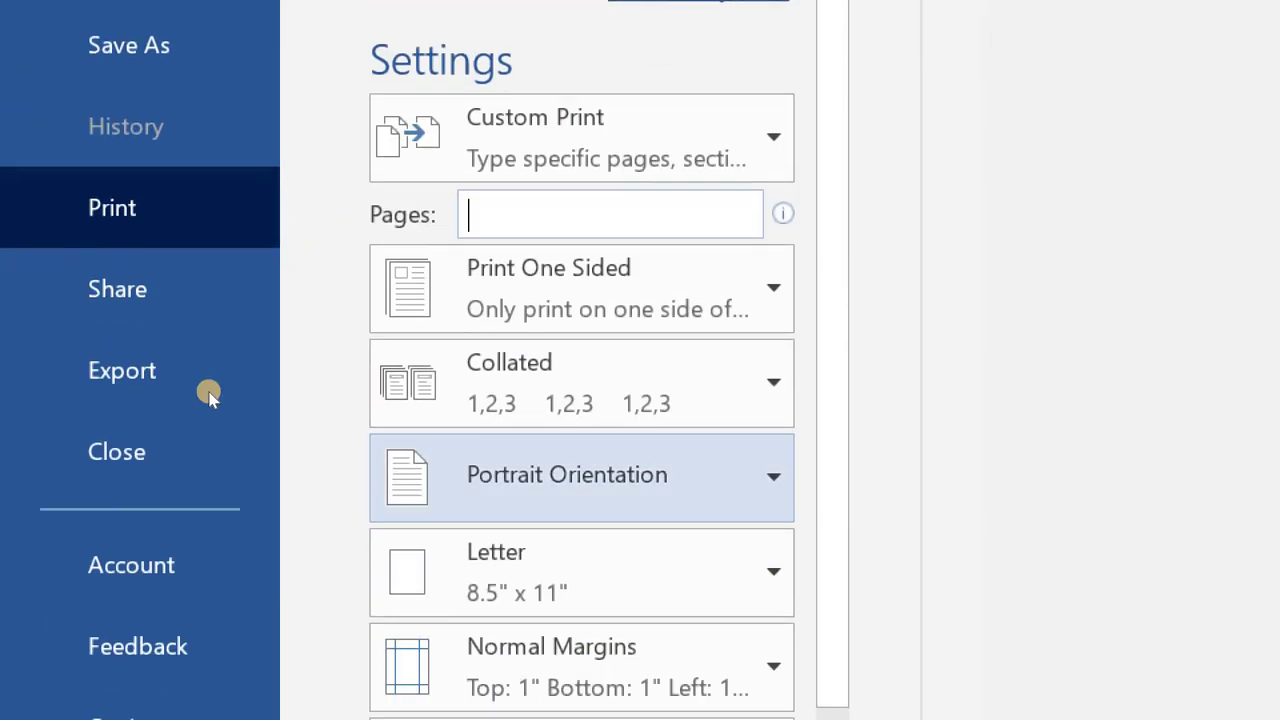
Enter the page list 1,6,9,11,12,18,27, then erase it to return to Print All Pages.
text(1,)
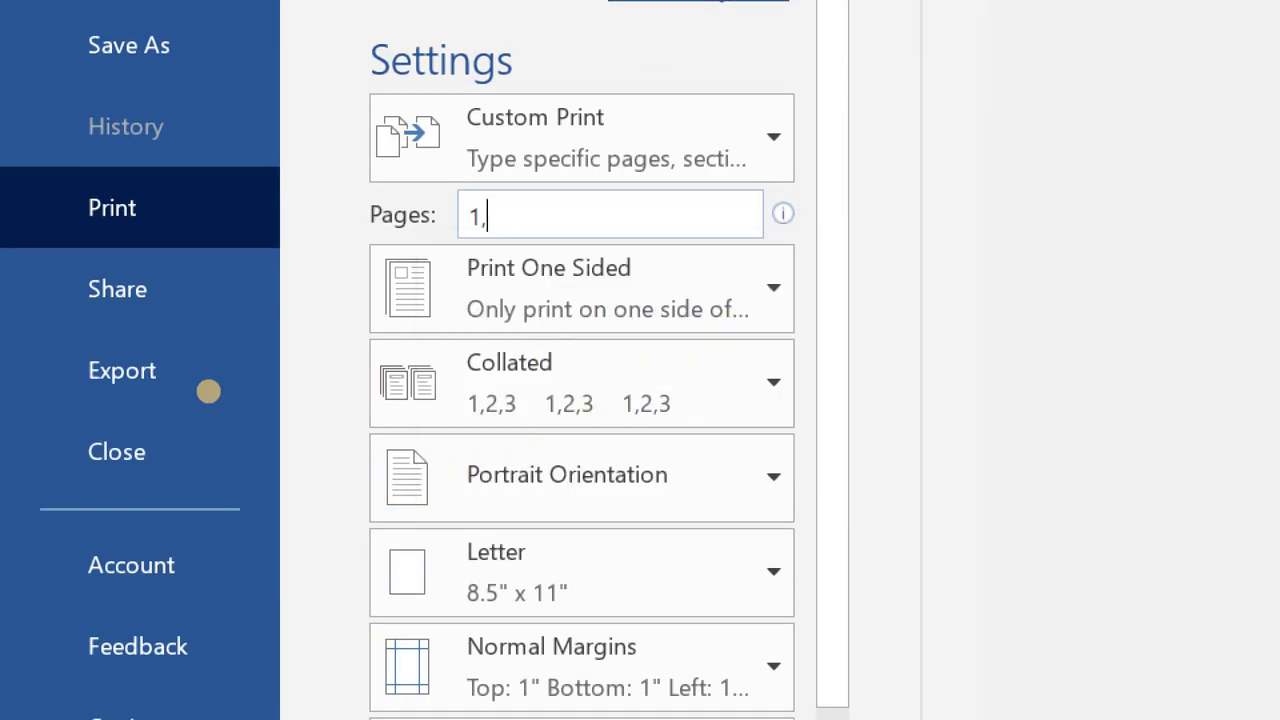
text(6)
text(,)
text(9,11)
text(,12,)
text(18,)
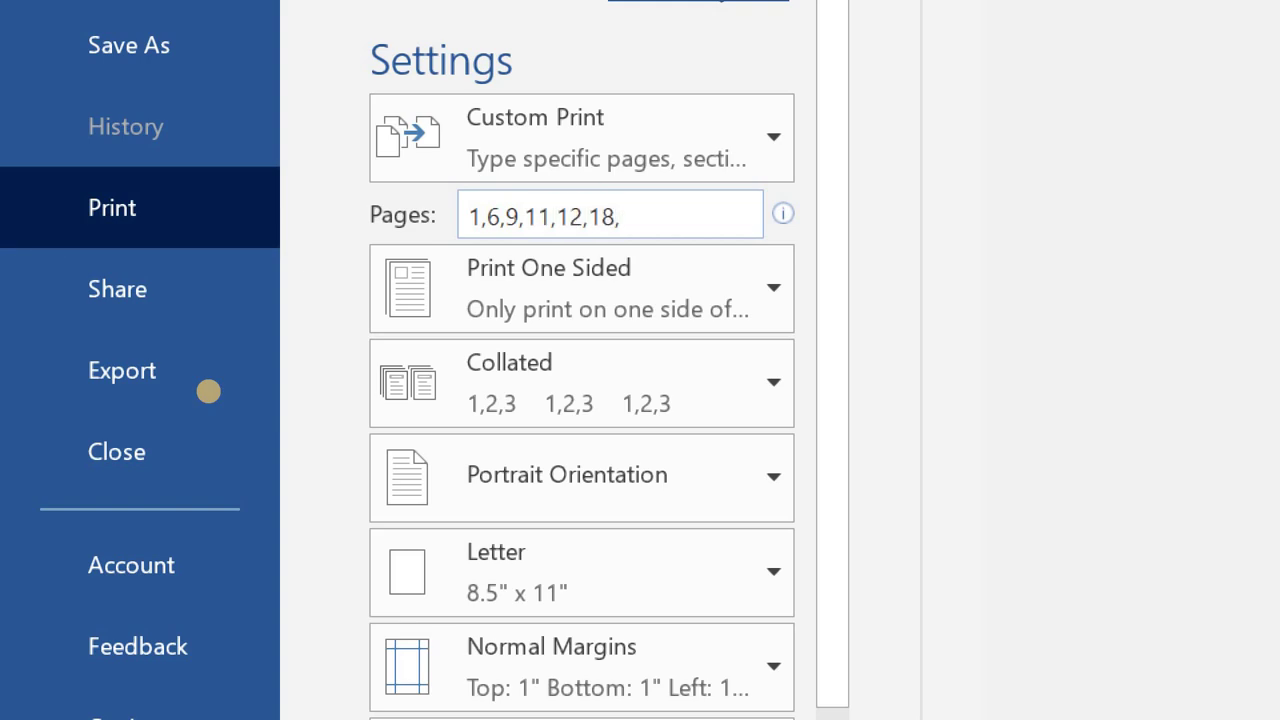
text(27)
key(BackSpace)
key(BackSpace)
key(BackSpace)
key(BackSpace)
key(BackSpace)
key(BackSpace)
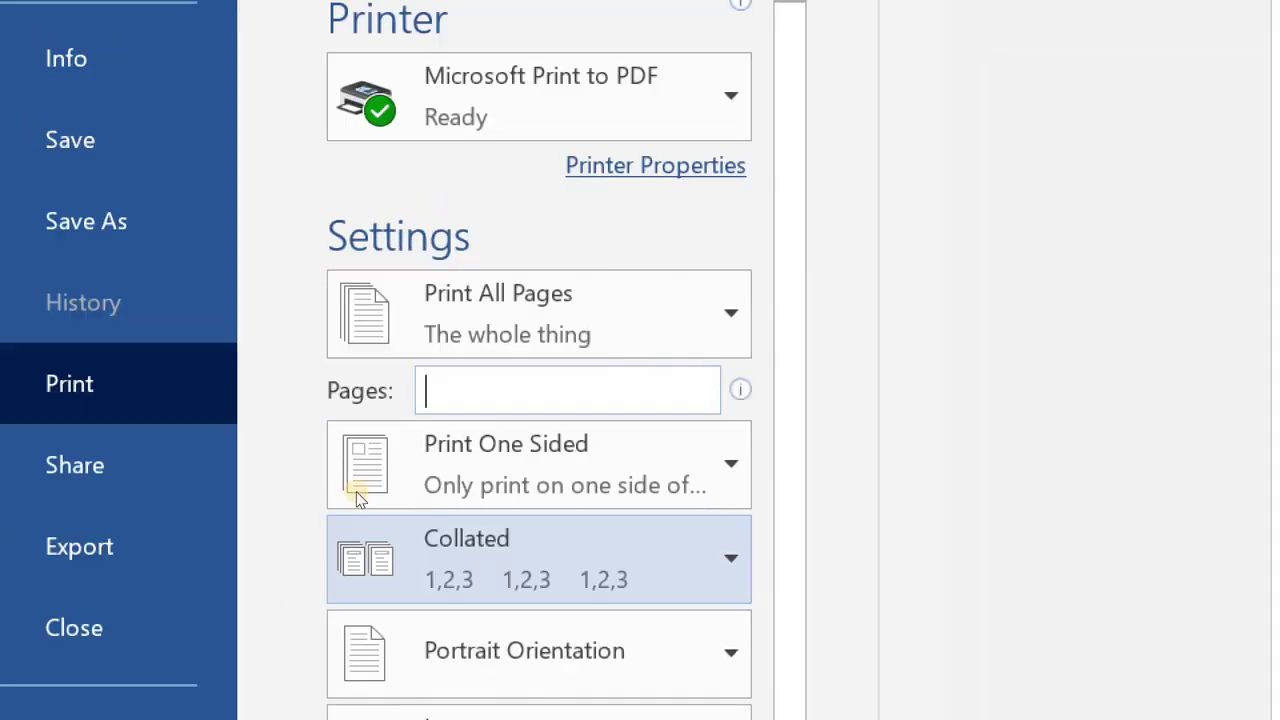
Try and clear the range 1-10, then switch to Manually Print on Both Sides.
text(1)
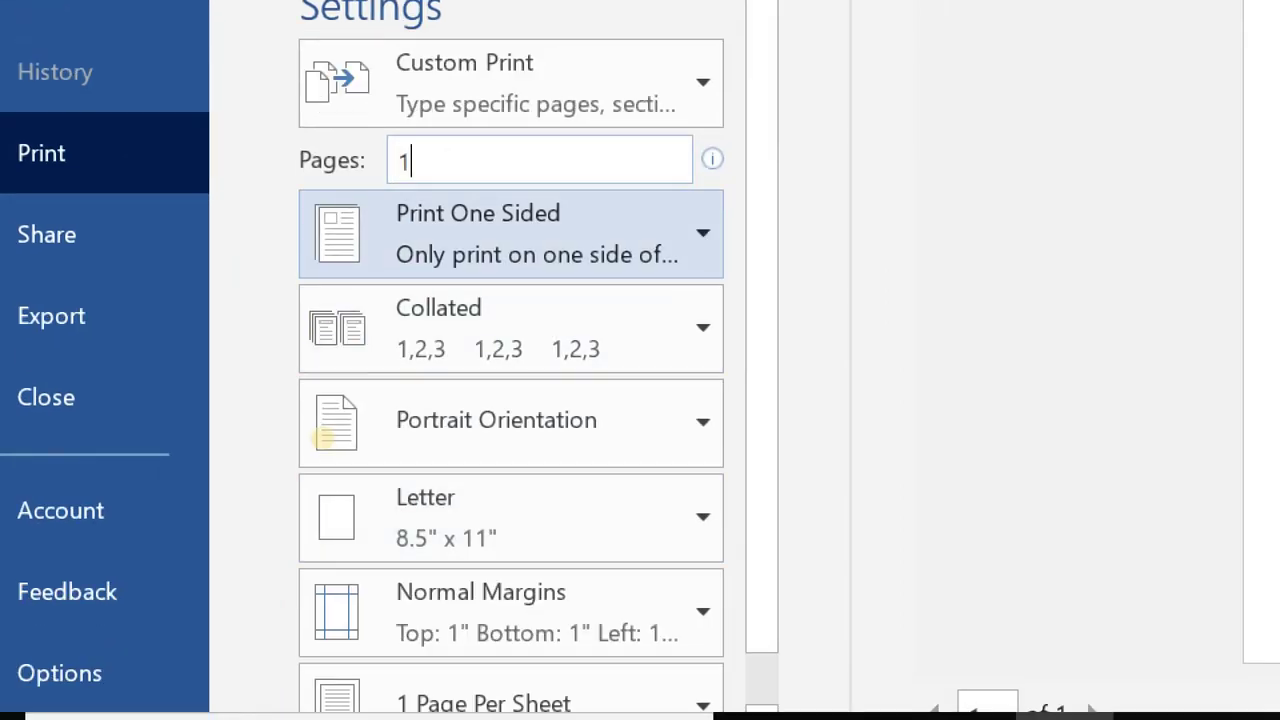
text(-10)
key(BackSpace)
key(BackSpace)
key(BackSpace)
key(BackSpace)
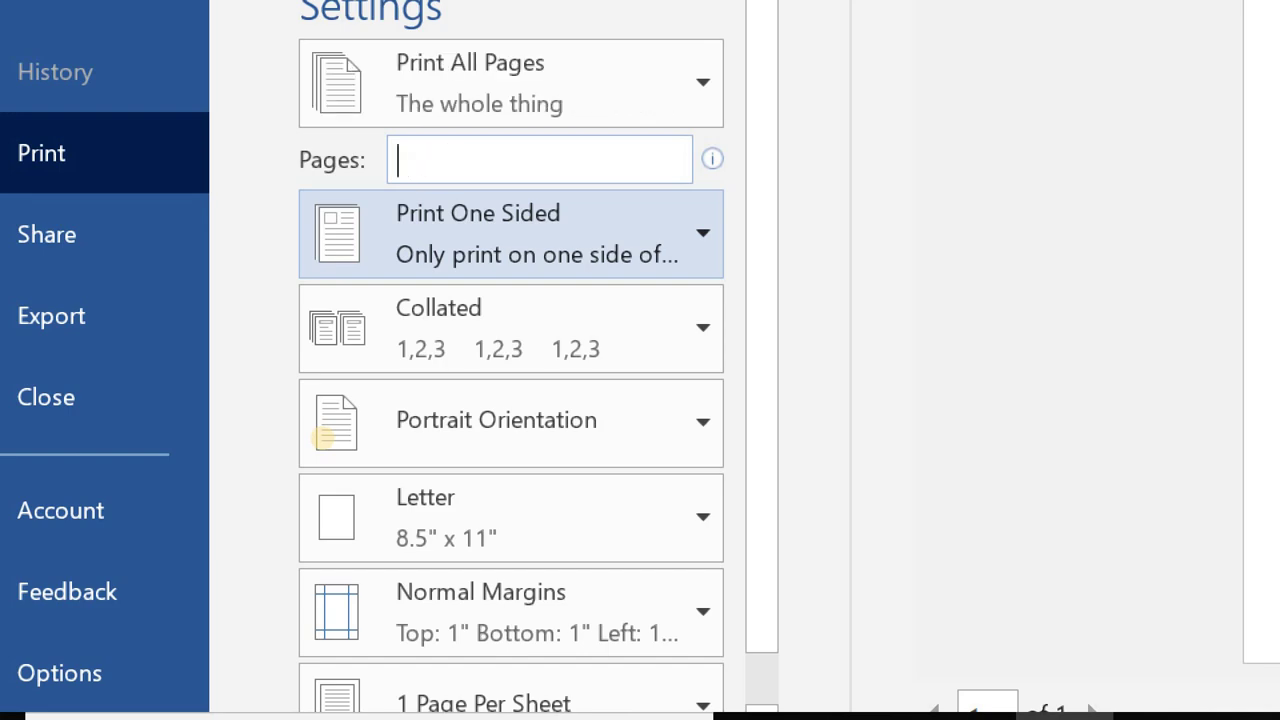
key(Tab)
key(Return)
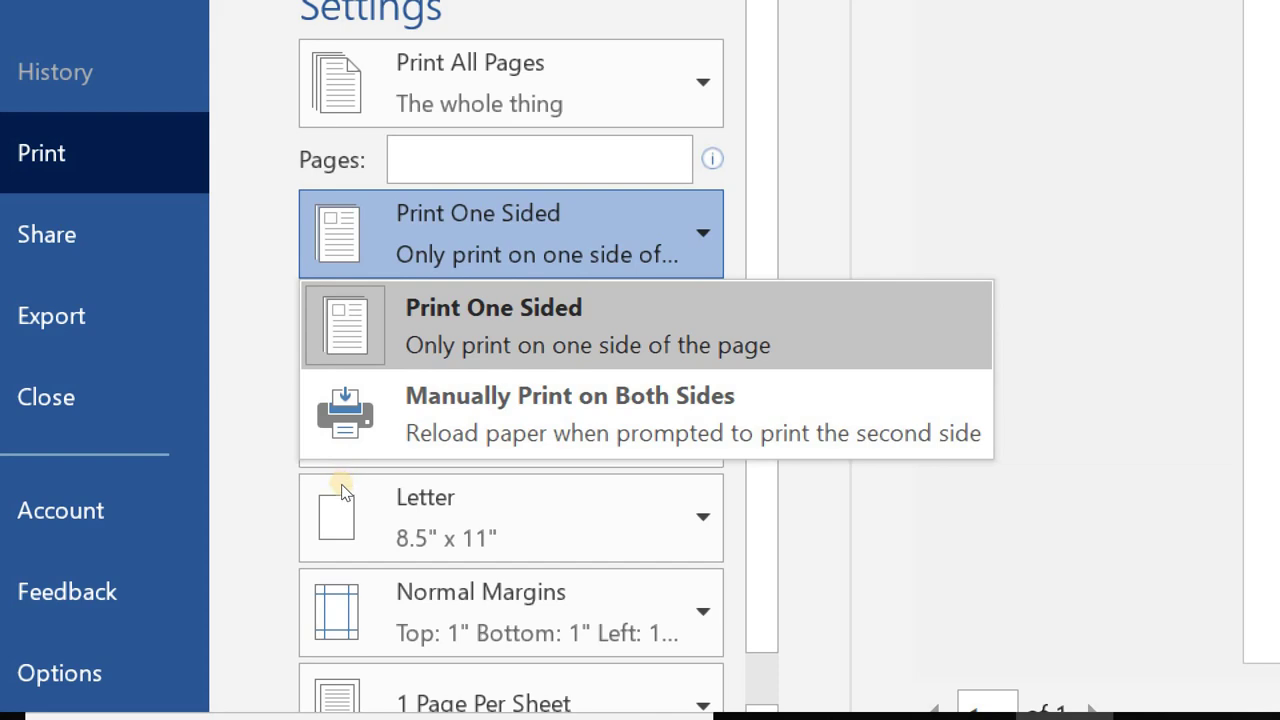
key(Escape)
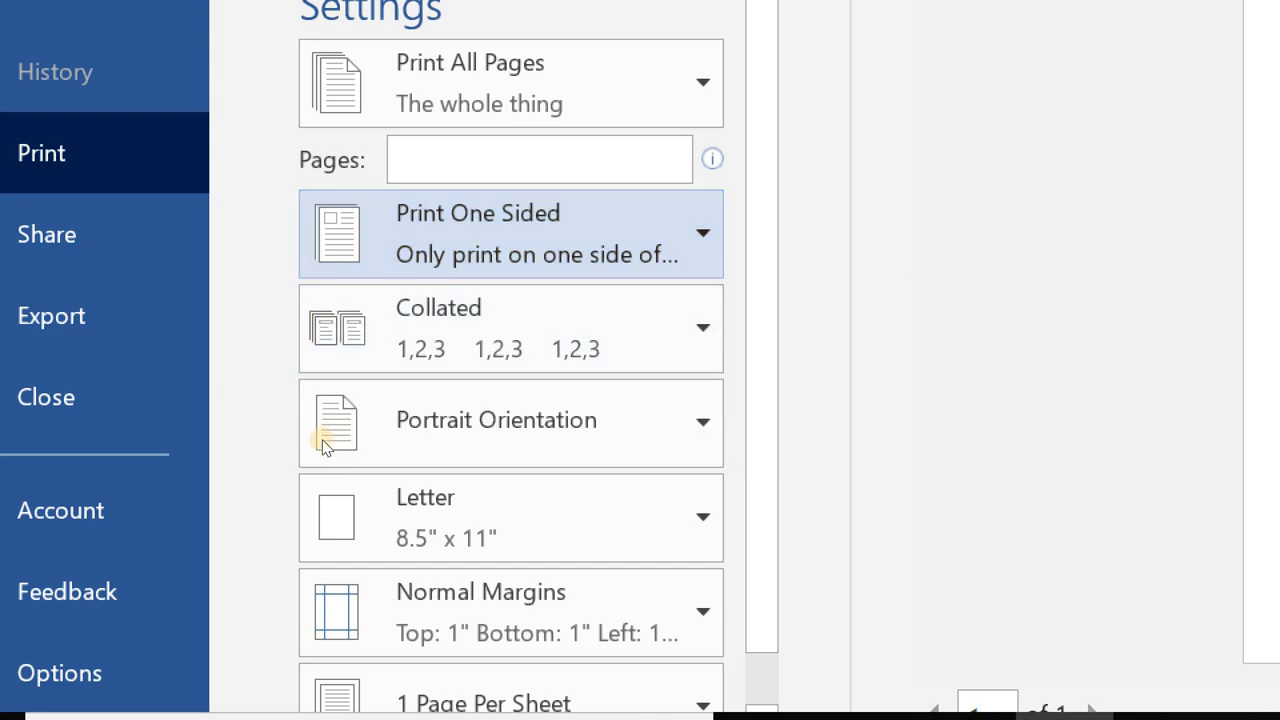
key(Return)
key(Down)
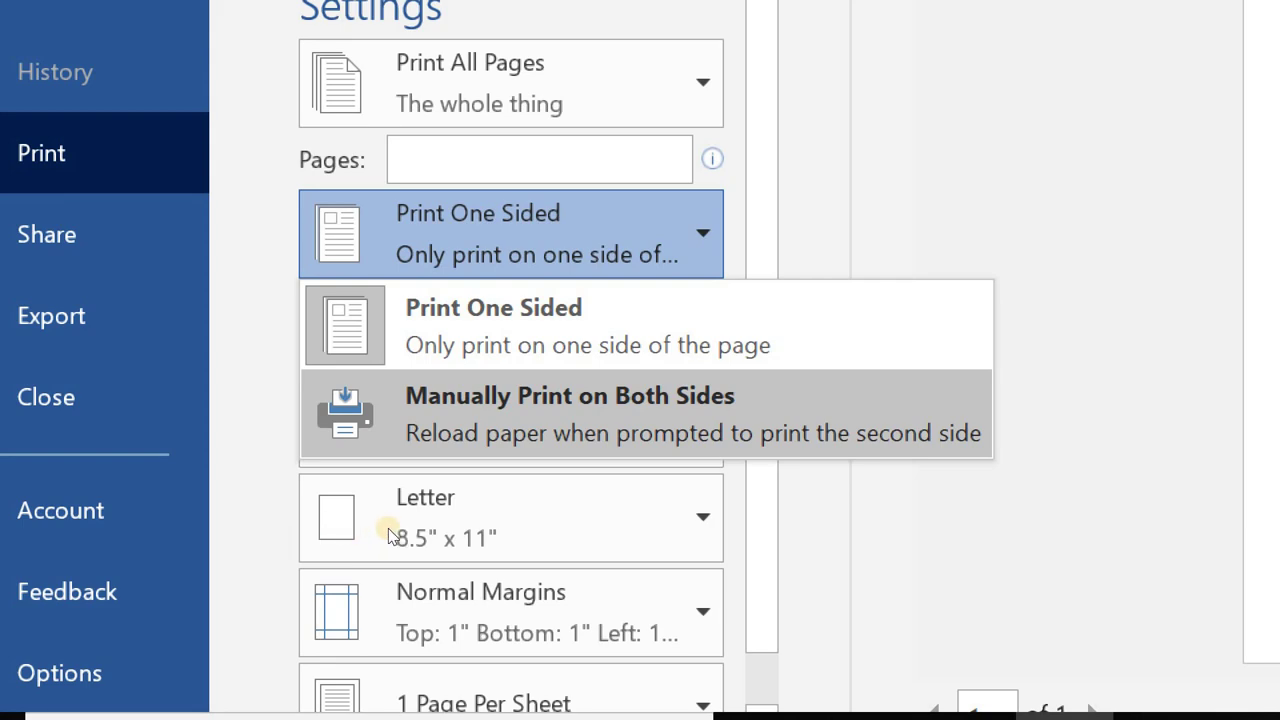
key(Return)
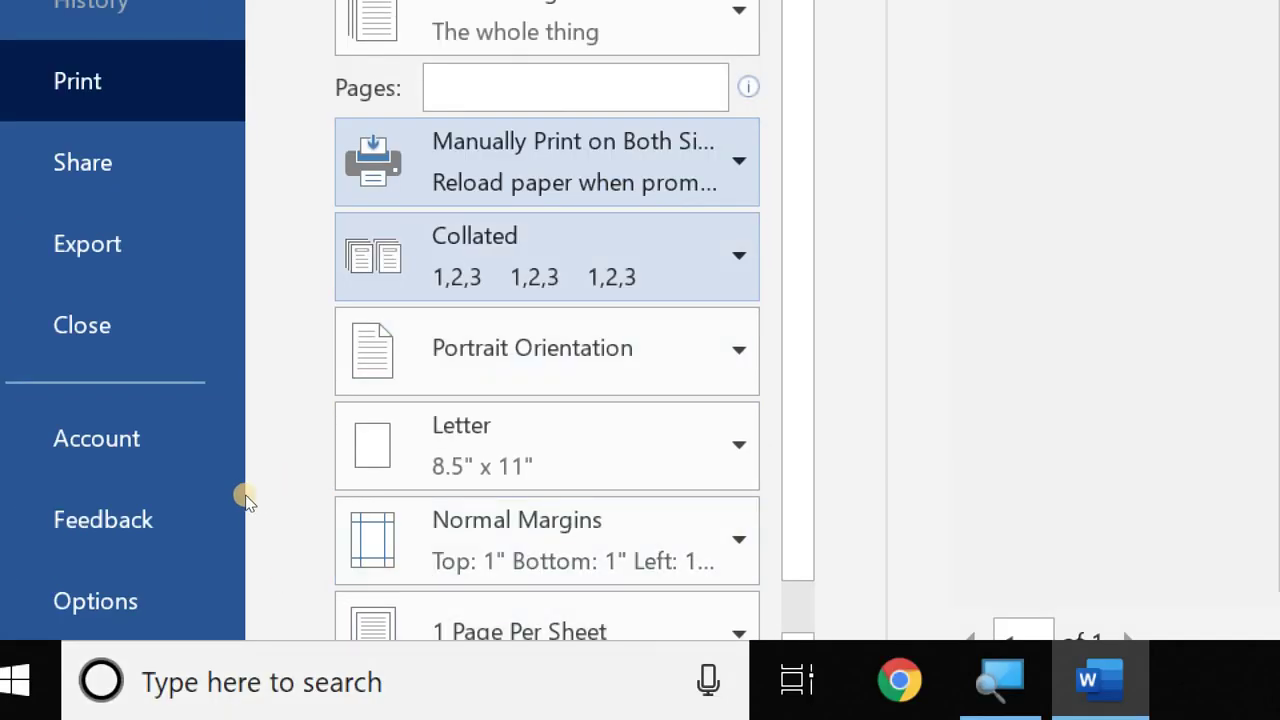
Review the collation choices and keep Collated selected.
key(Return)
key(Down)
key(Up)
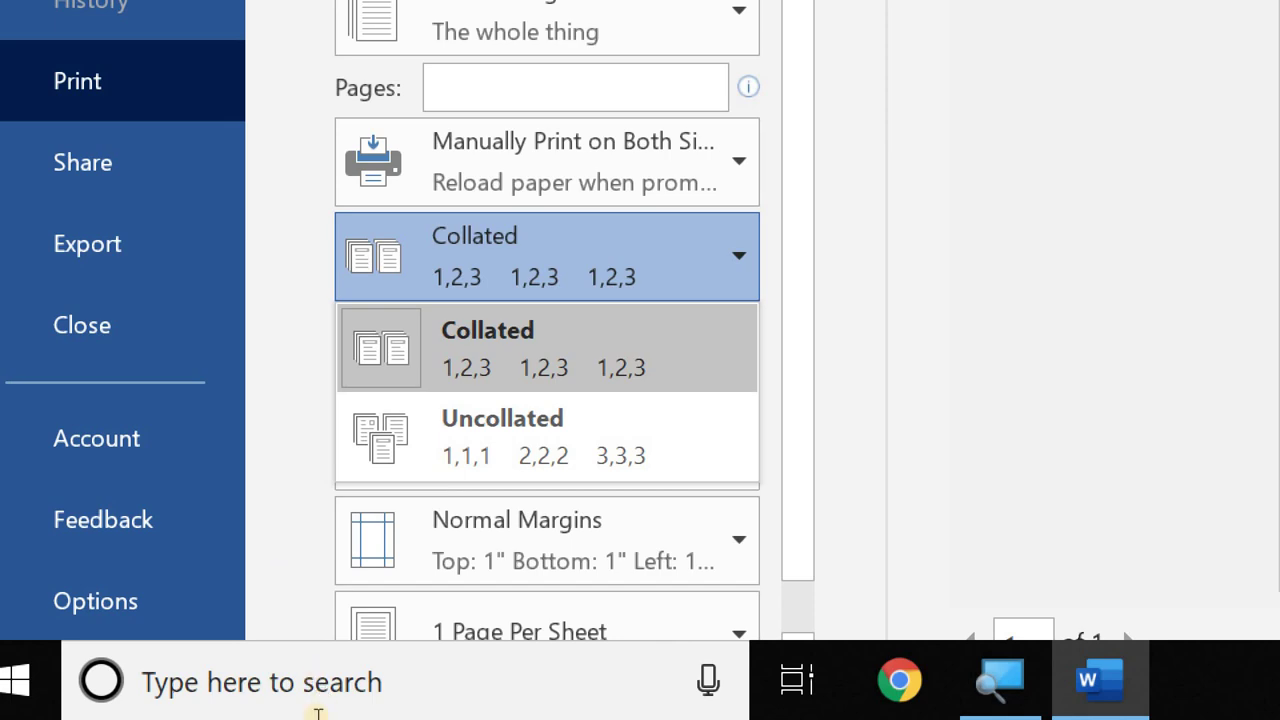
Look over the collation and orientation choices, keeping Collated and Portrait Orientation.
key(Down)
key(Escape)
key(Down)
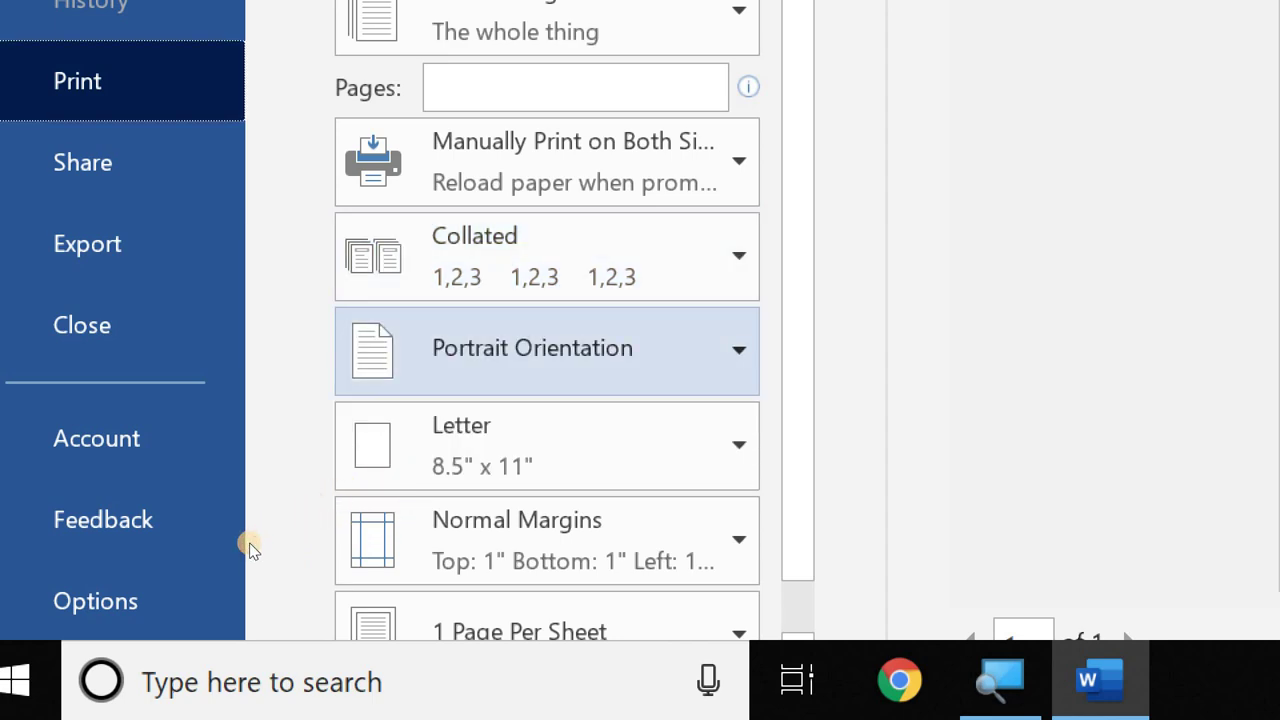
key(Return)
key(Down)
scroll(345, 515, down, 1)
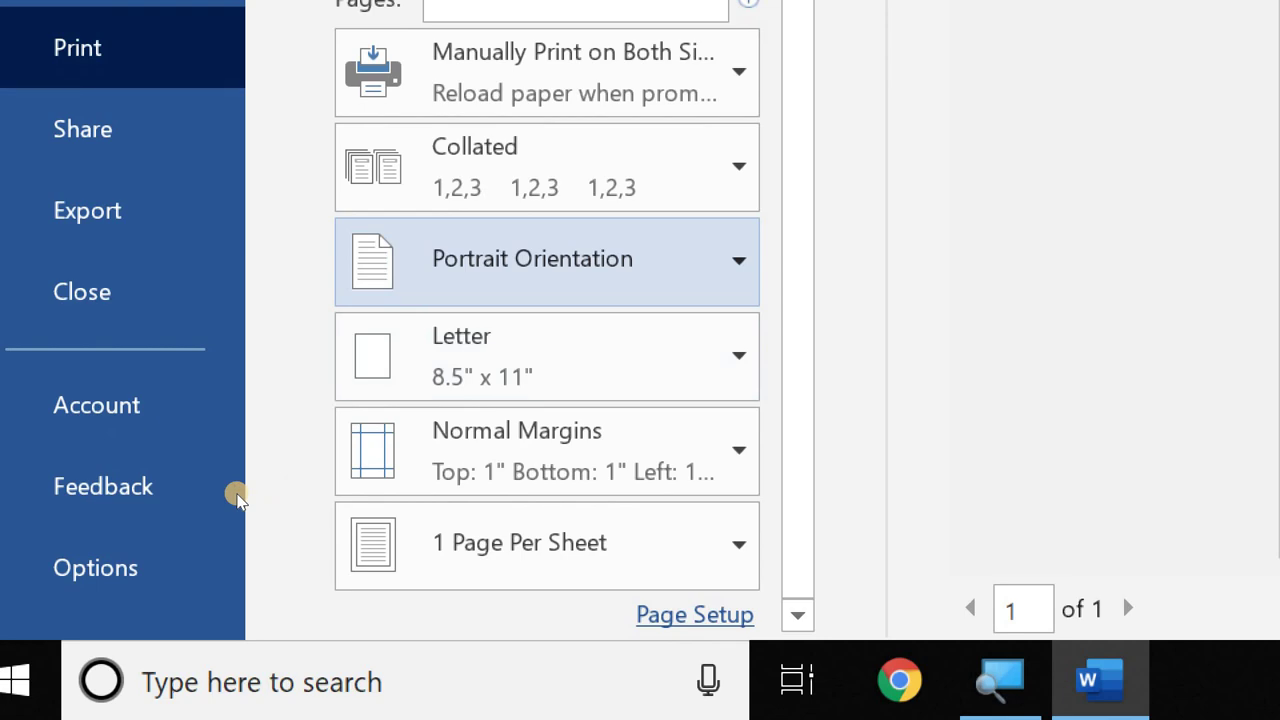
Try Landscape and Portrait orientations, finally settling on Landscape Orientation.
key(Return)
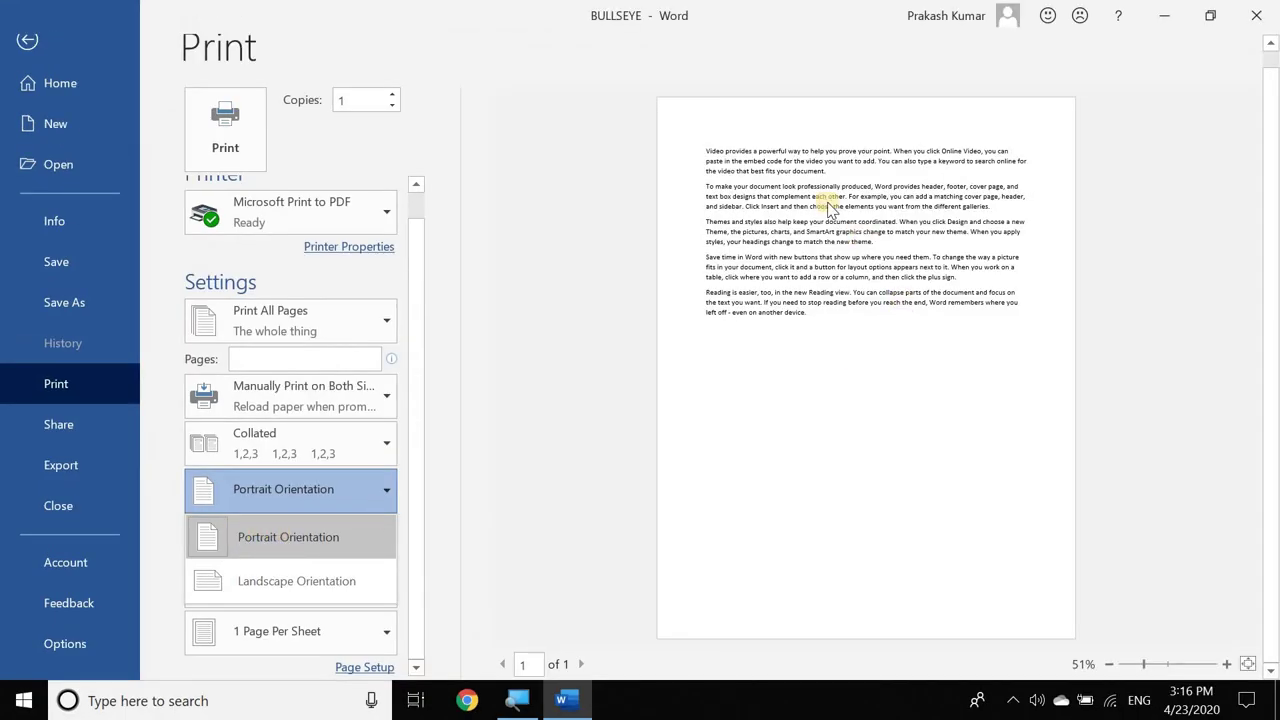
click(283, 493)
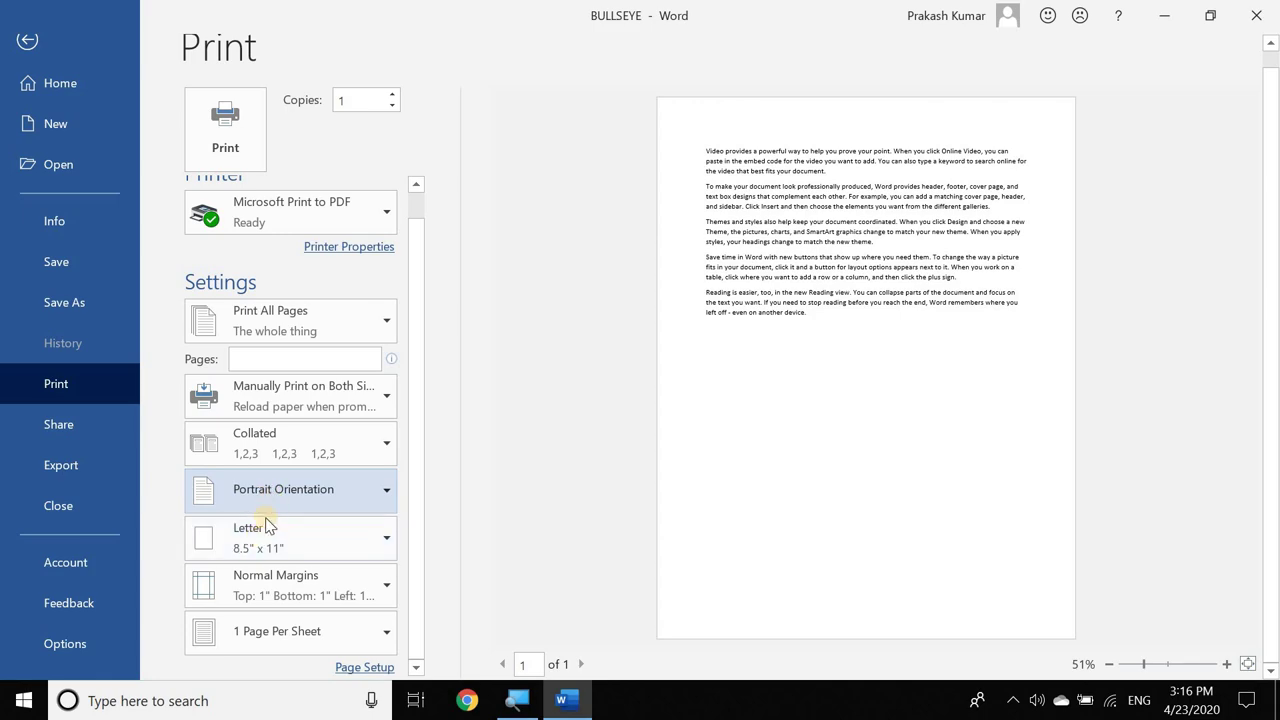
click(271, 491)
click(268, 578)
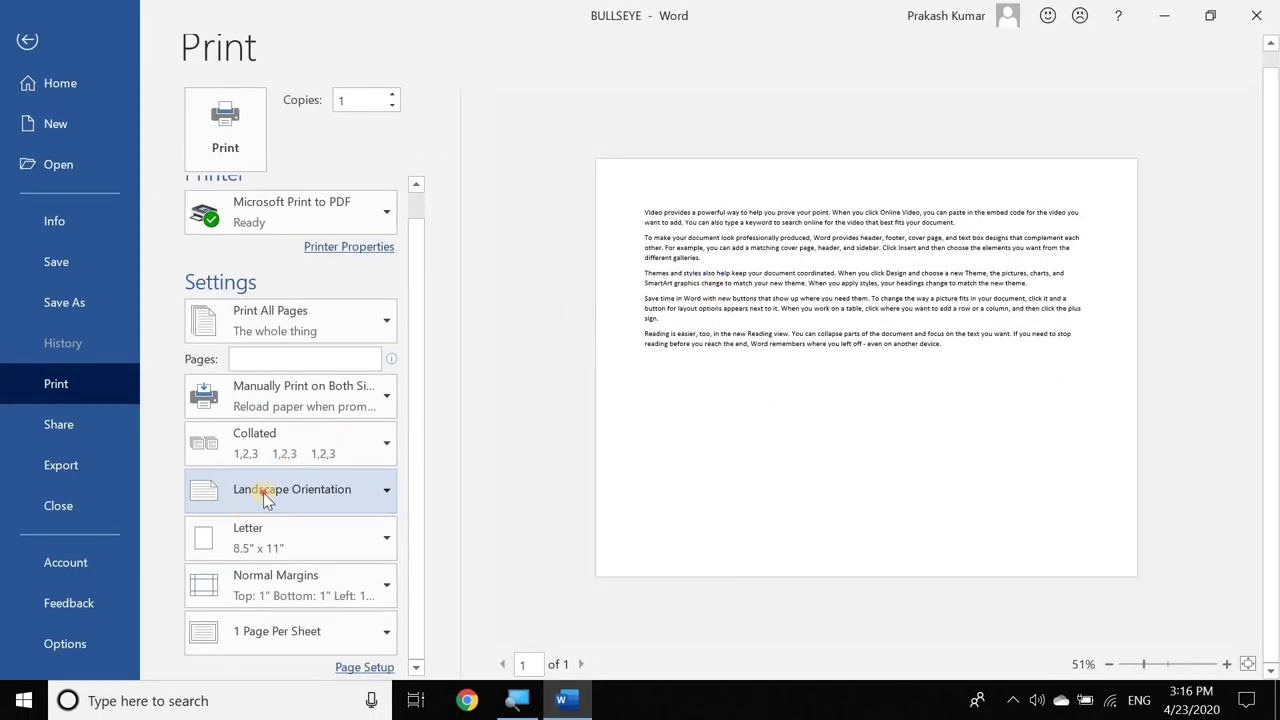
click(255, 495)
click(255, 531)
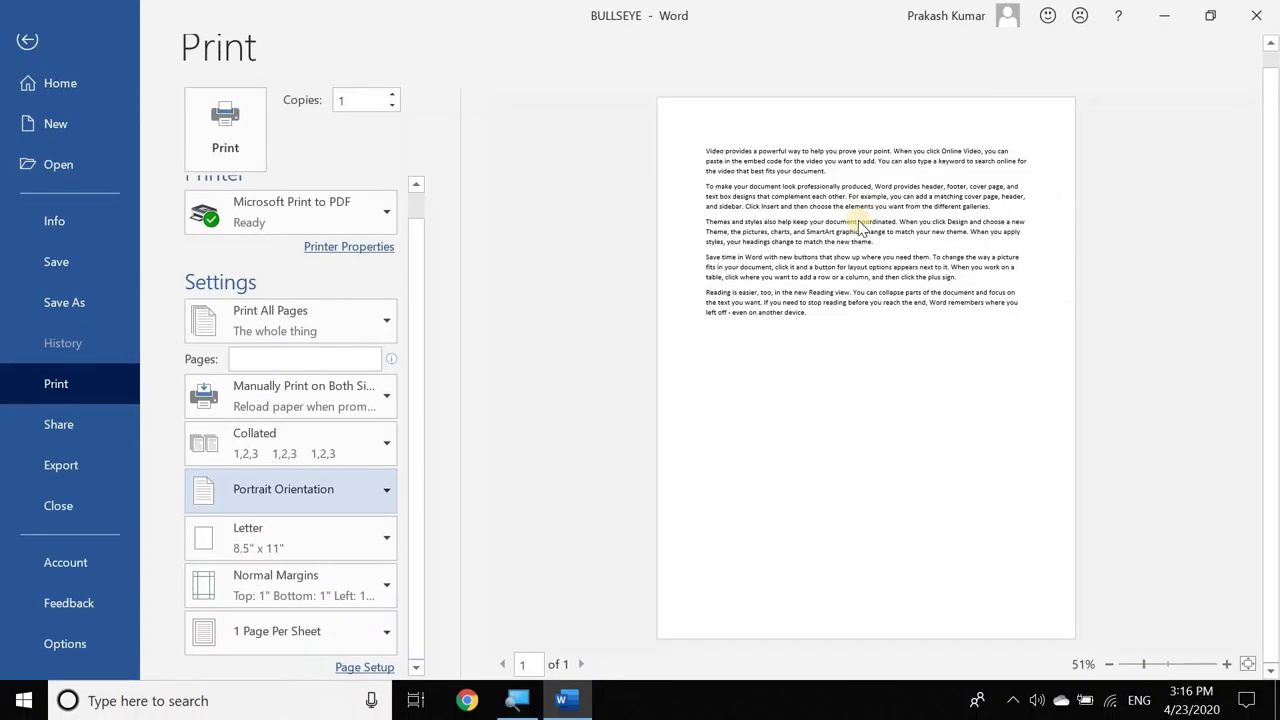
click(336, 489)
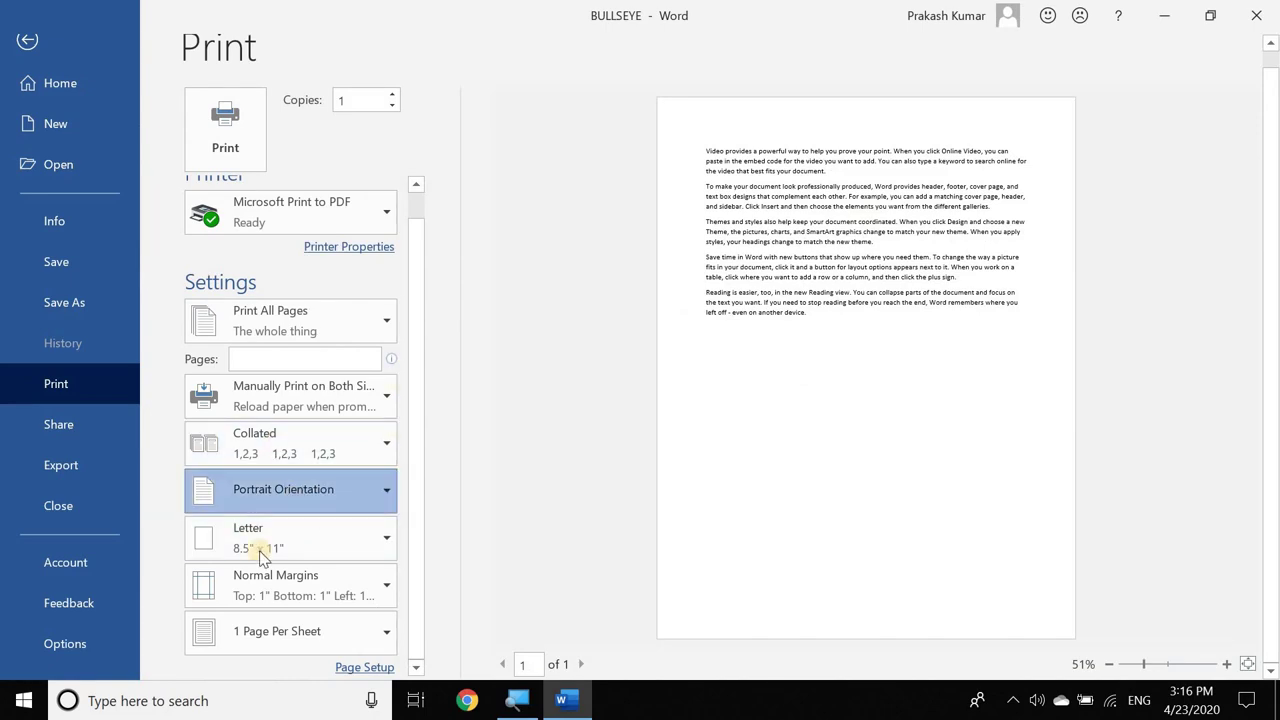
click(255, 581)
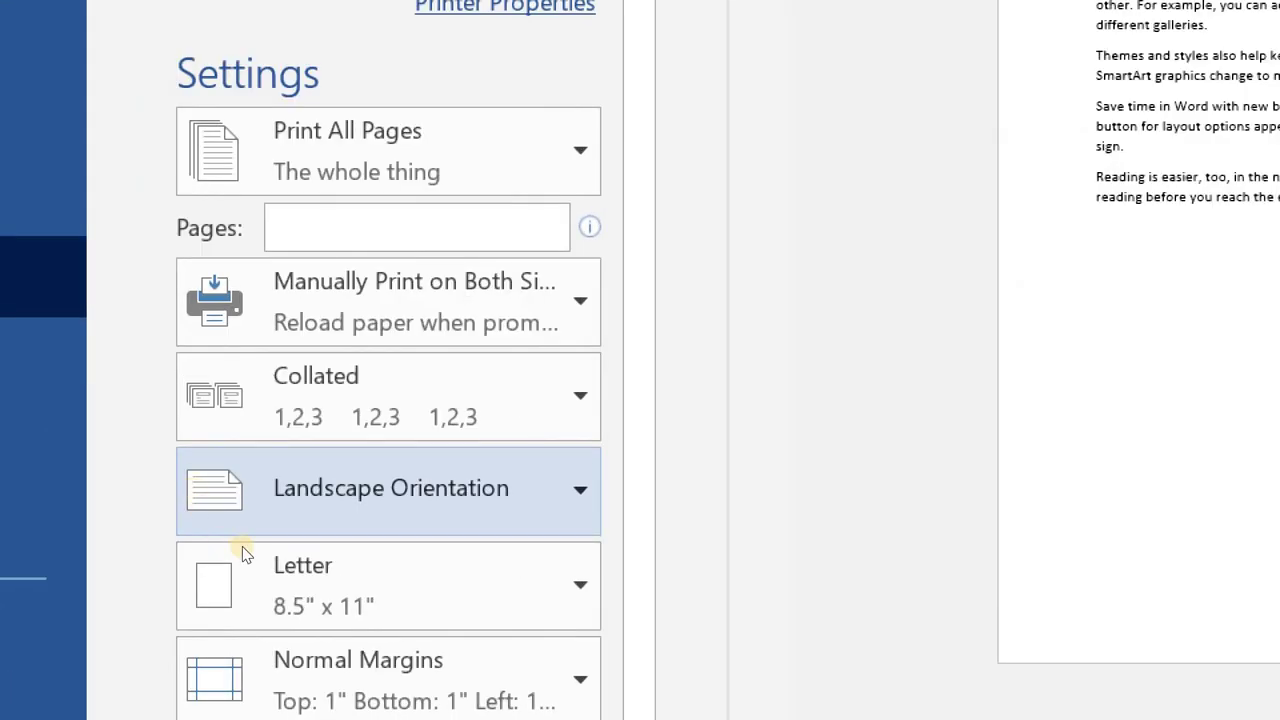
click(218, 526)
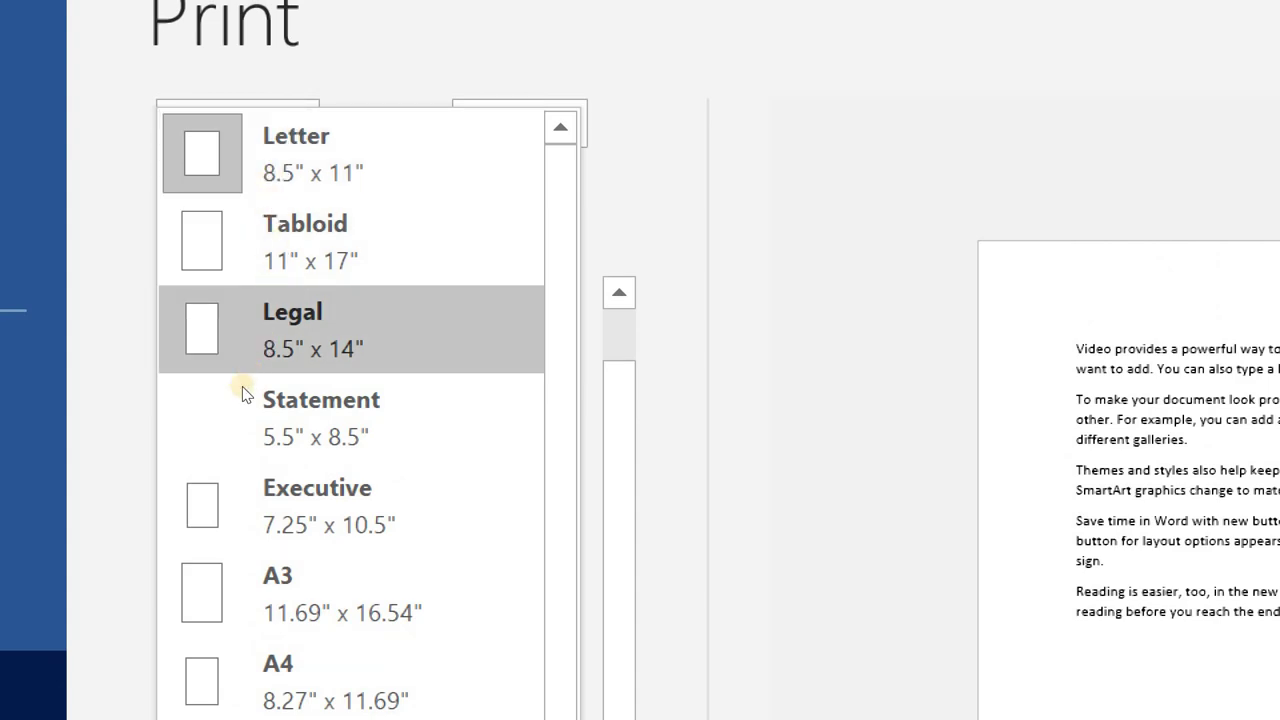
scroll(271, 389, down, 1)
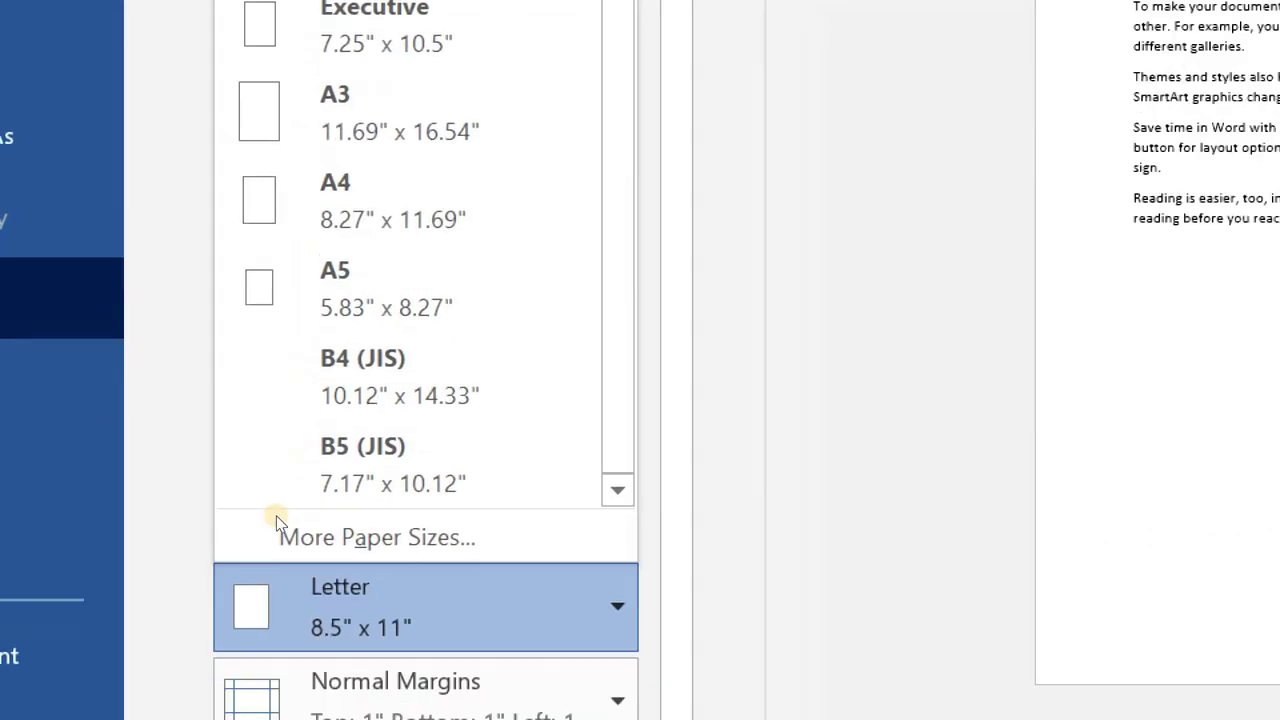
scroll(293, 445, up, 1)
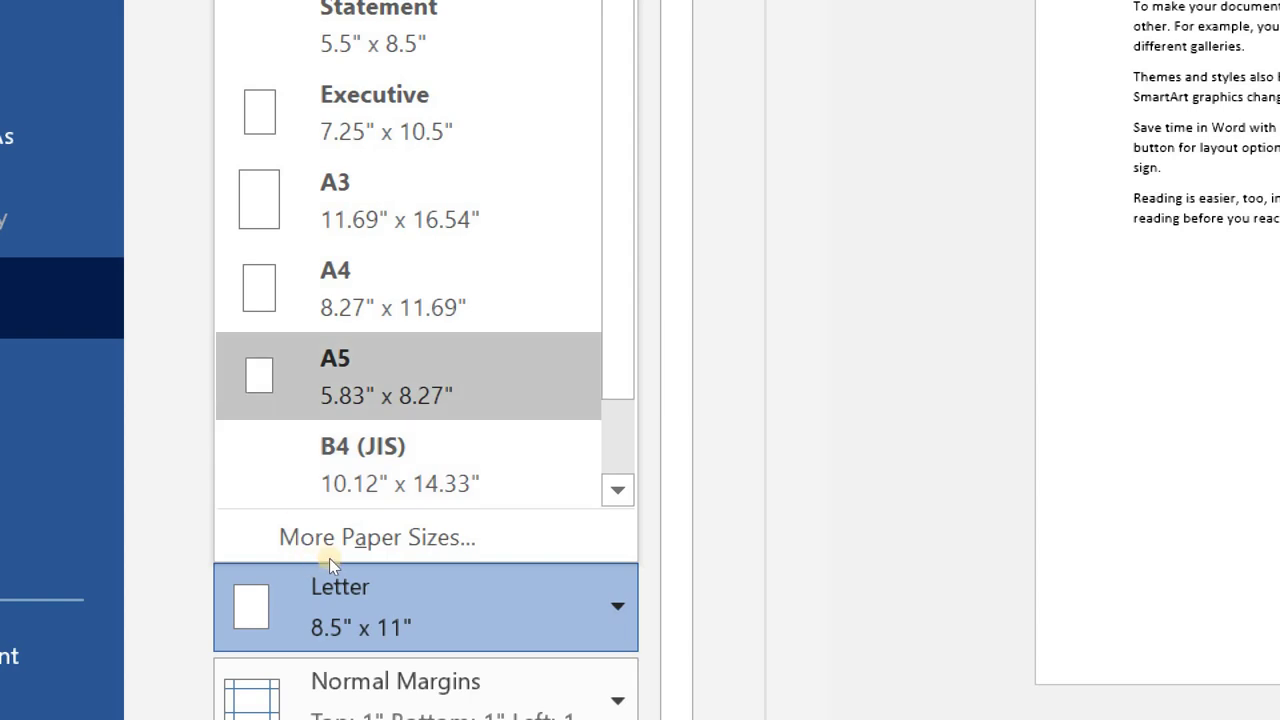
key(Escape)
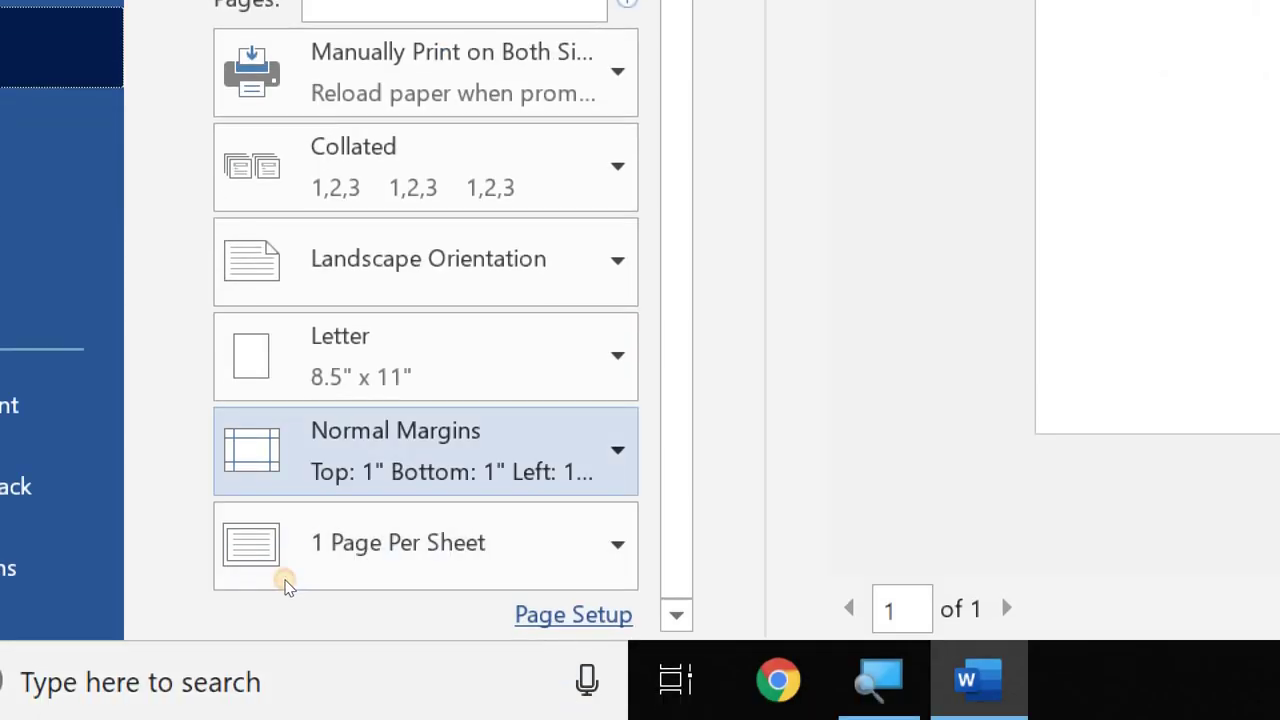
click(287, 604)
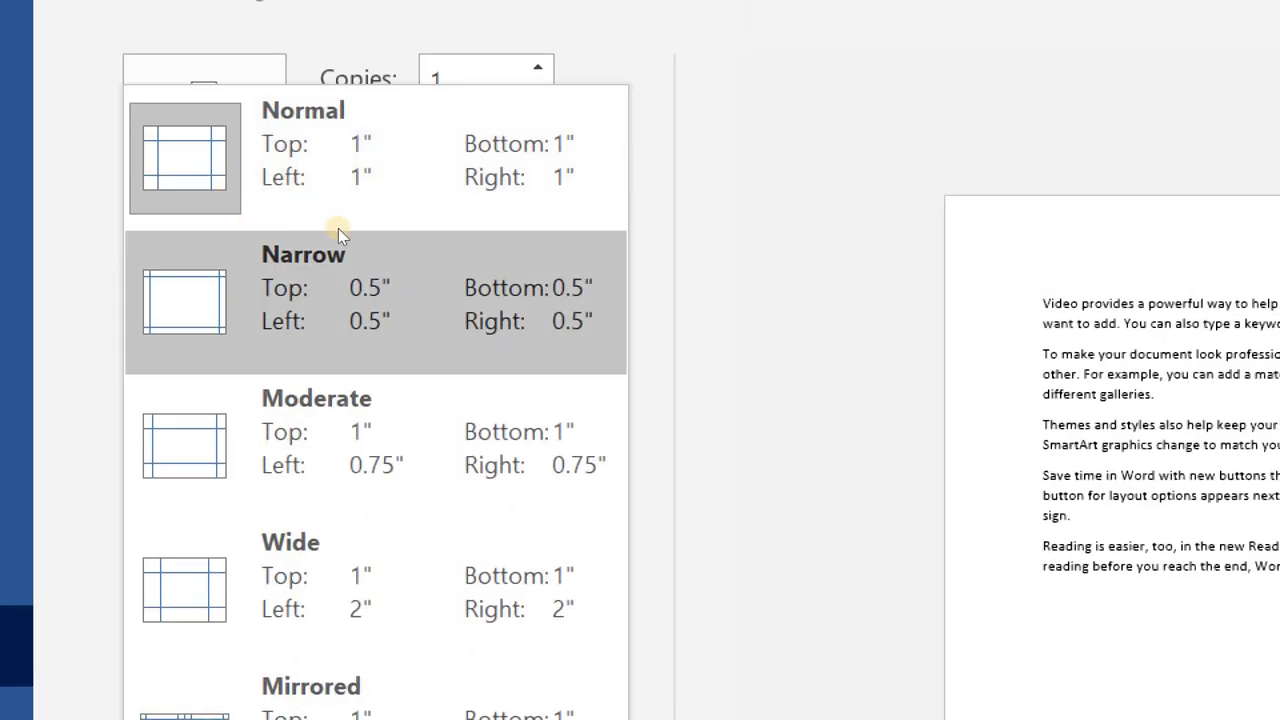
key(Down)
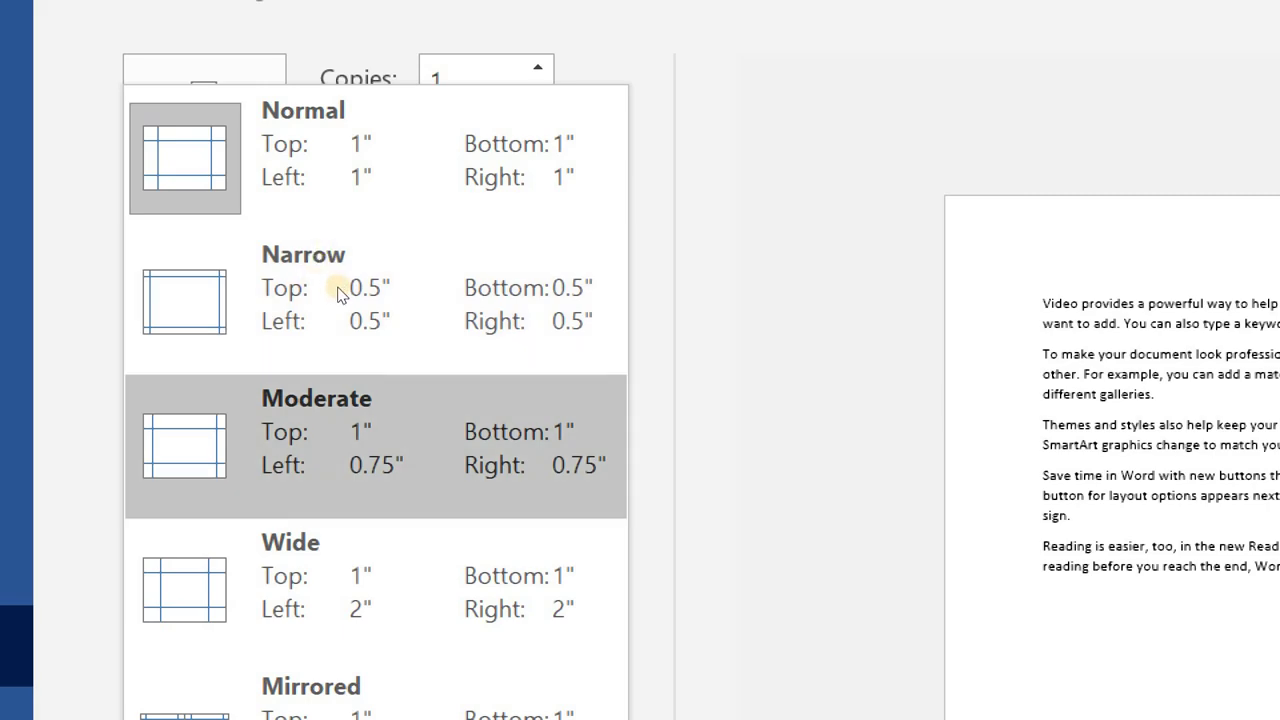
key(Down)
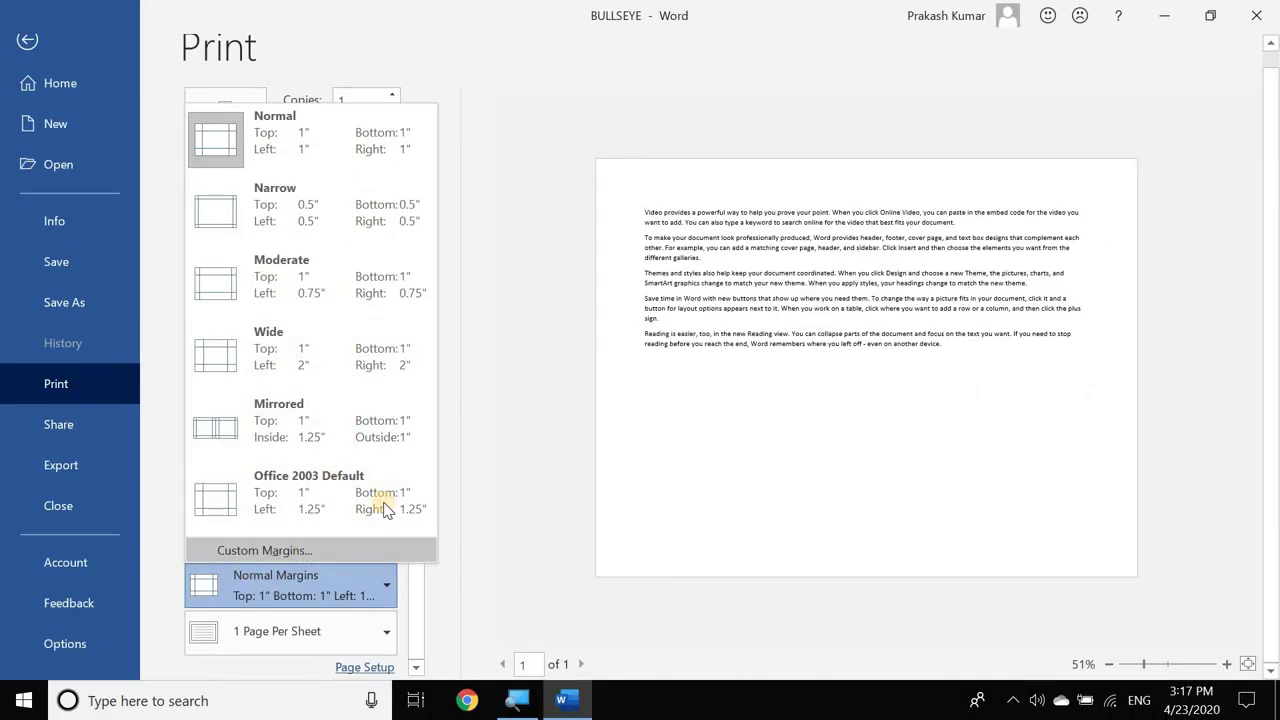
key(Escape)
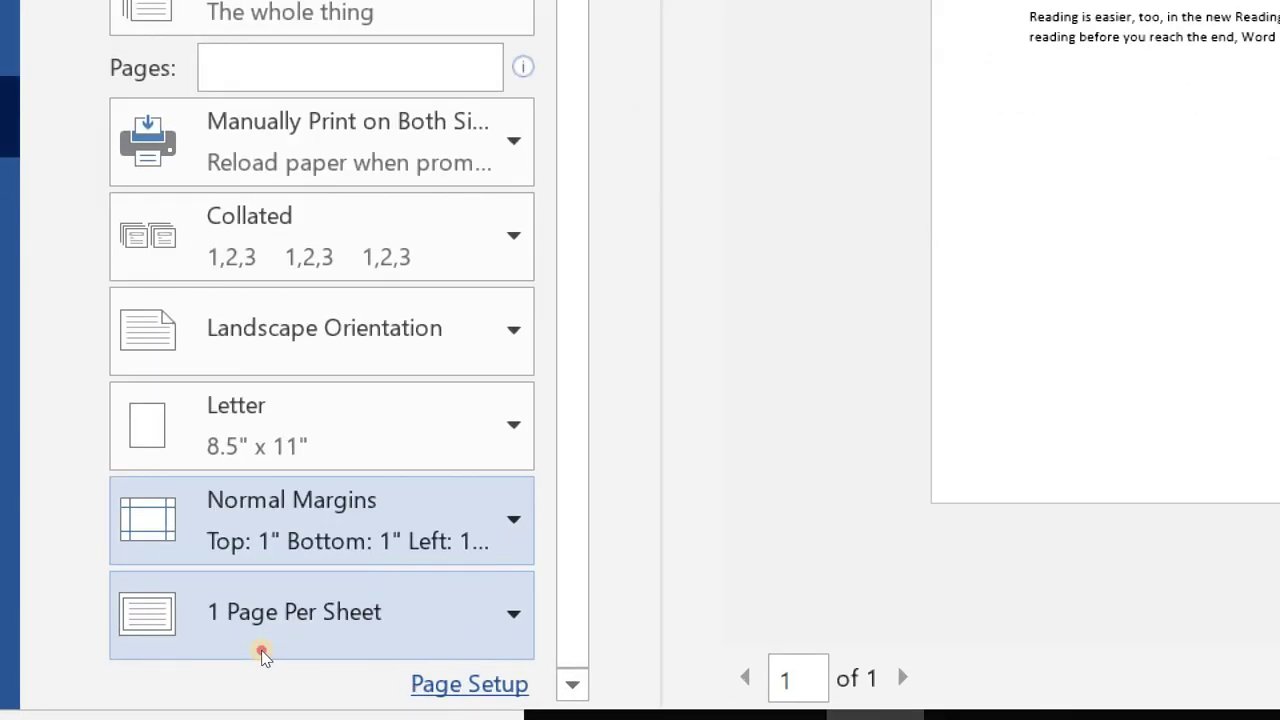
click(262, 652)
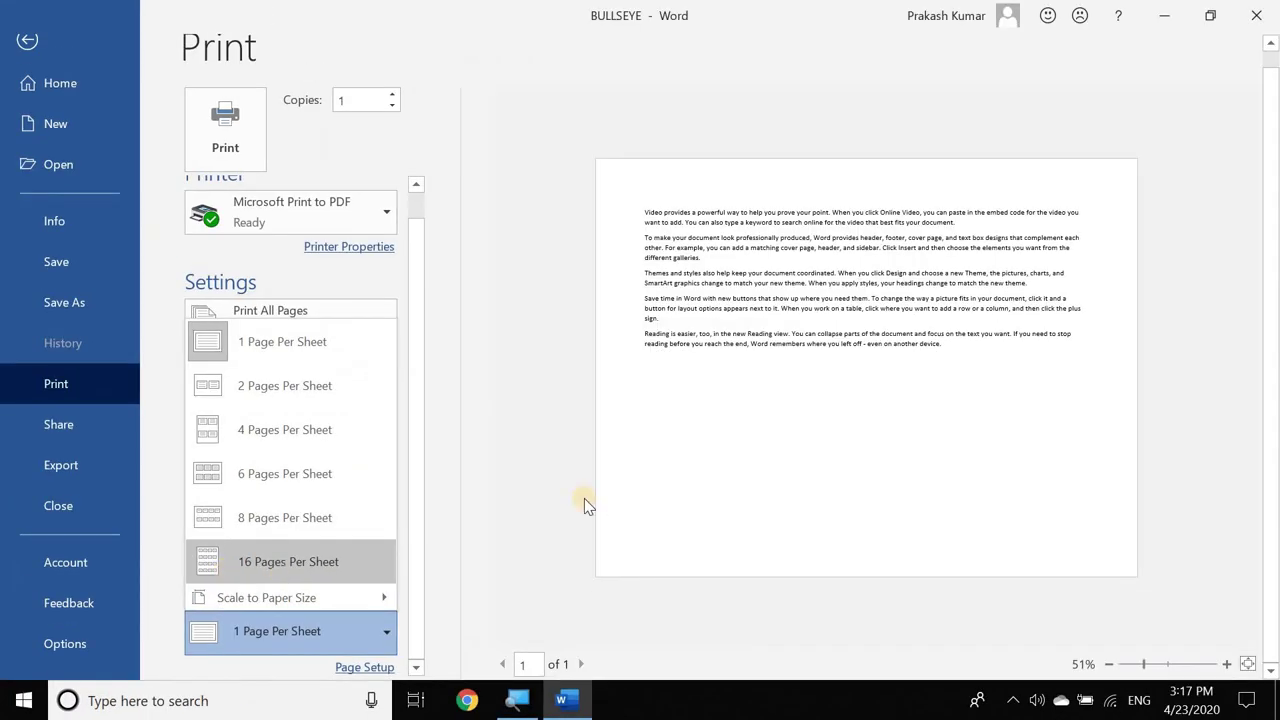
click(512, 478)
scroll(354, 461, up, 1)
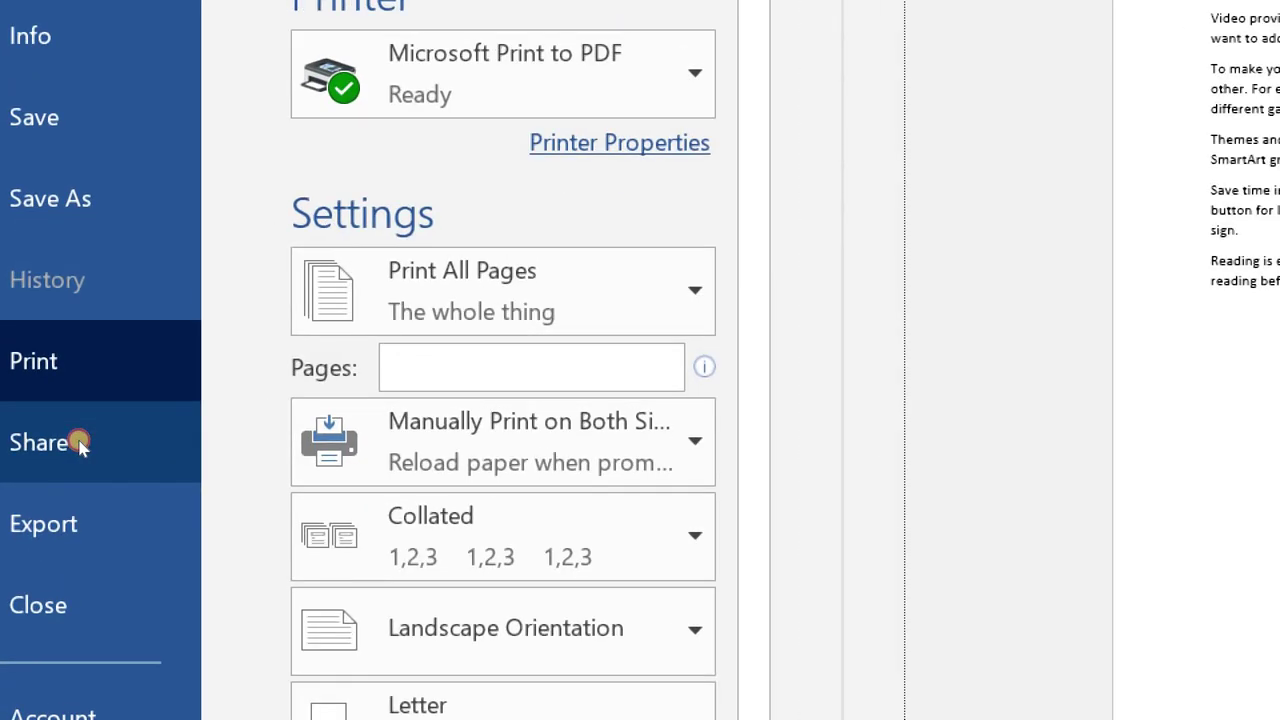
Go from the Share page to the Export page offering Create PDF/XPS Document.
click(80, 446)
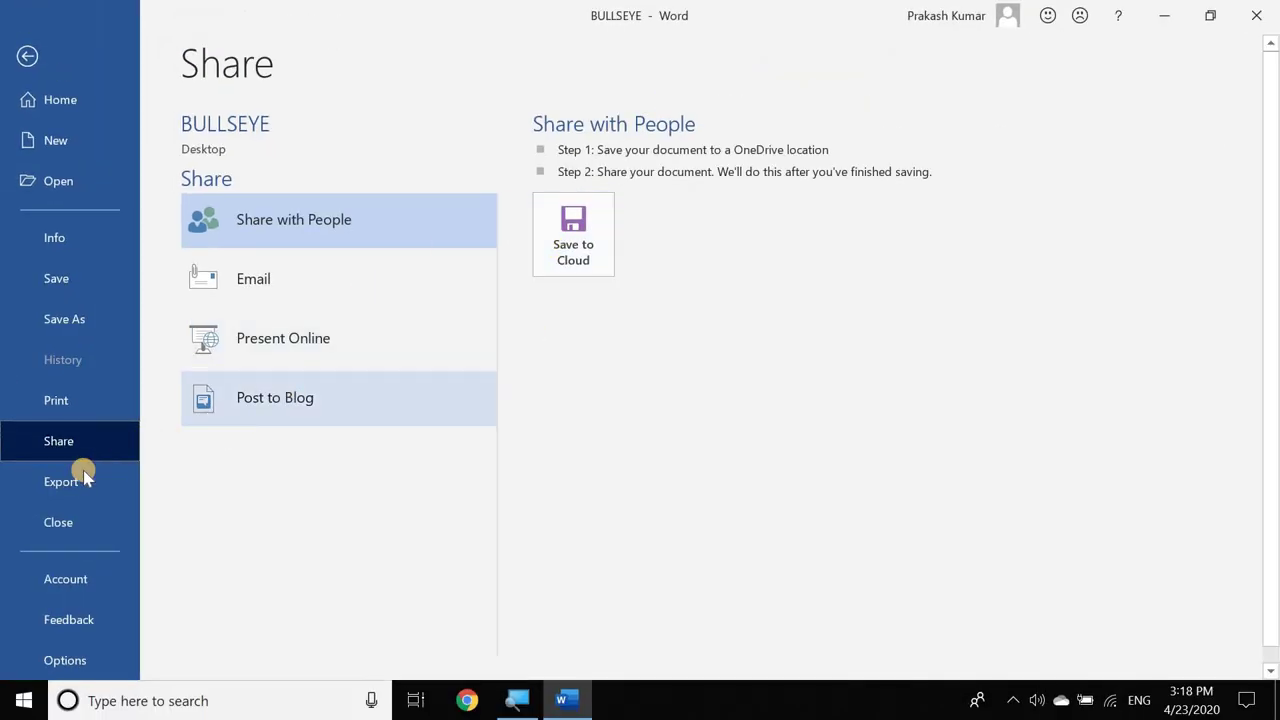
click(63, 481)
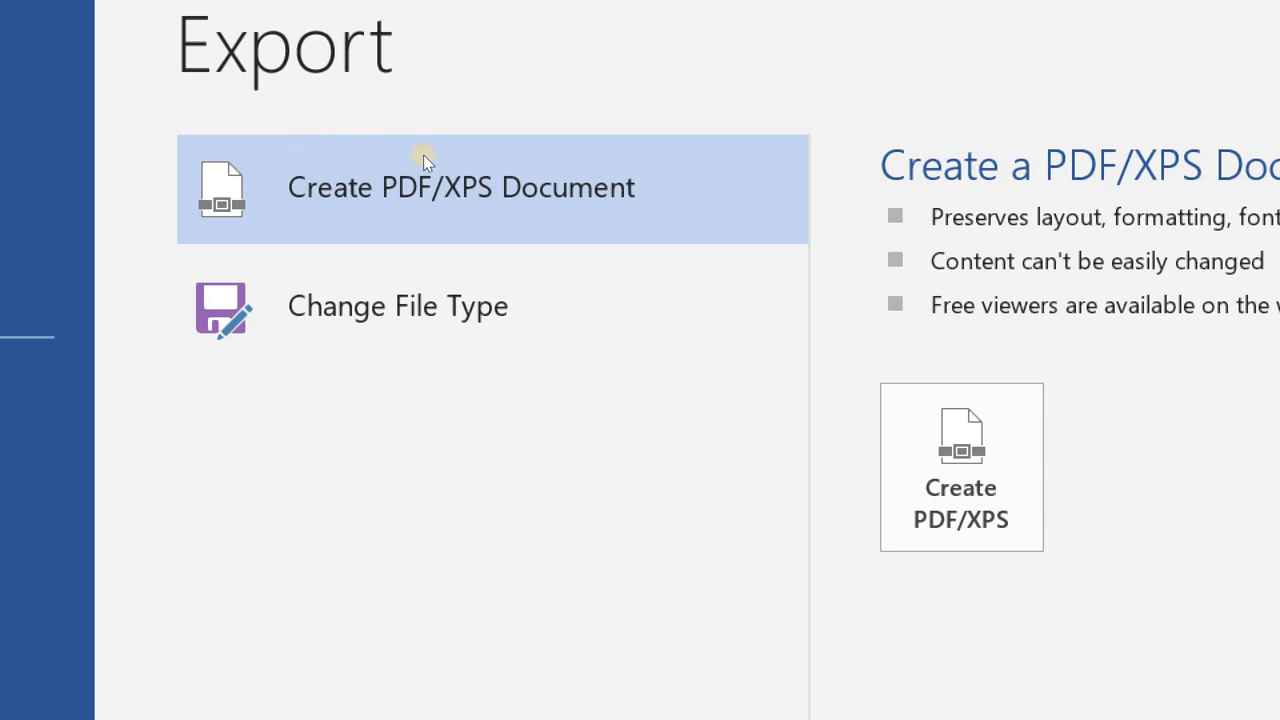
View the Change File Type options, then close BULLSEYE, bringing up the save prompt.
key(Down)
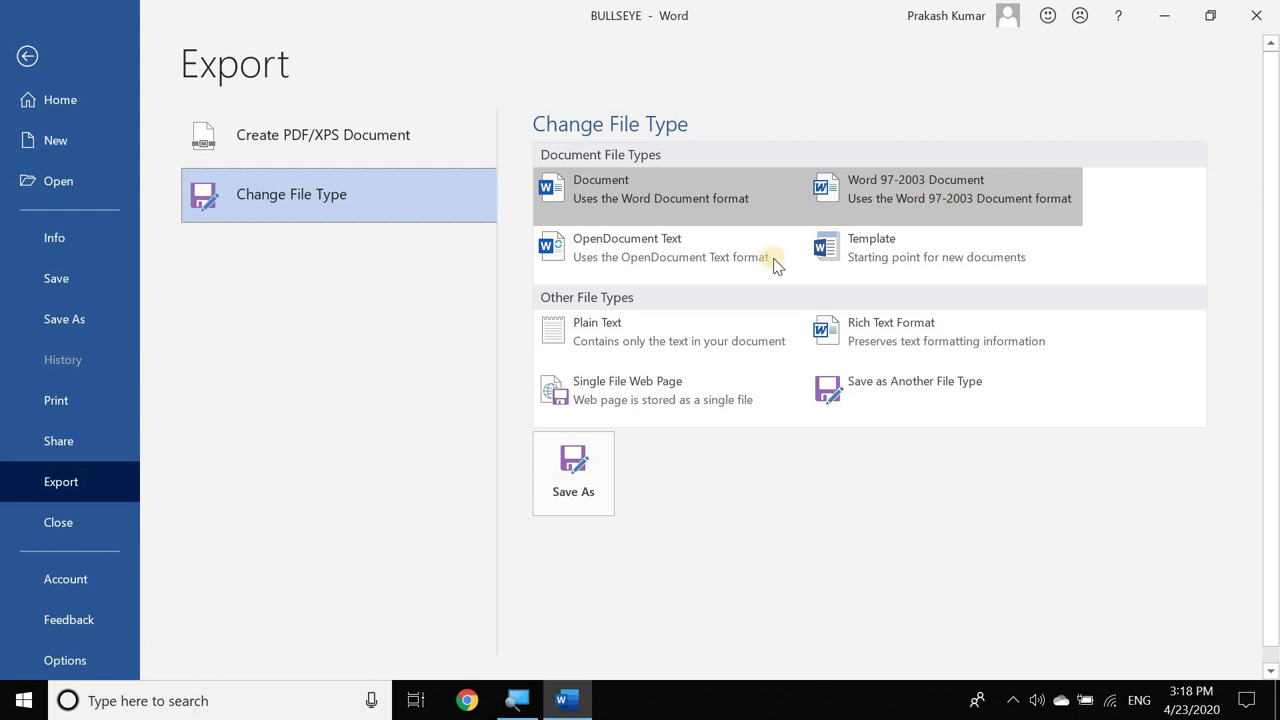
click(60, 528)
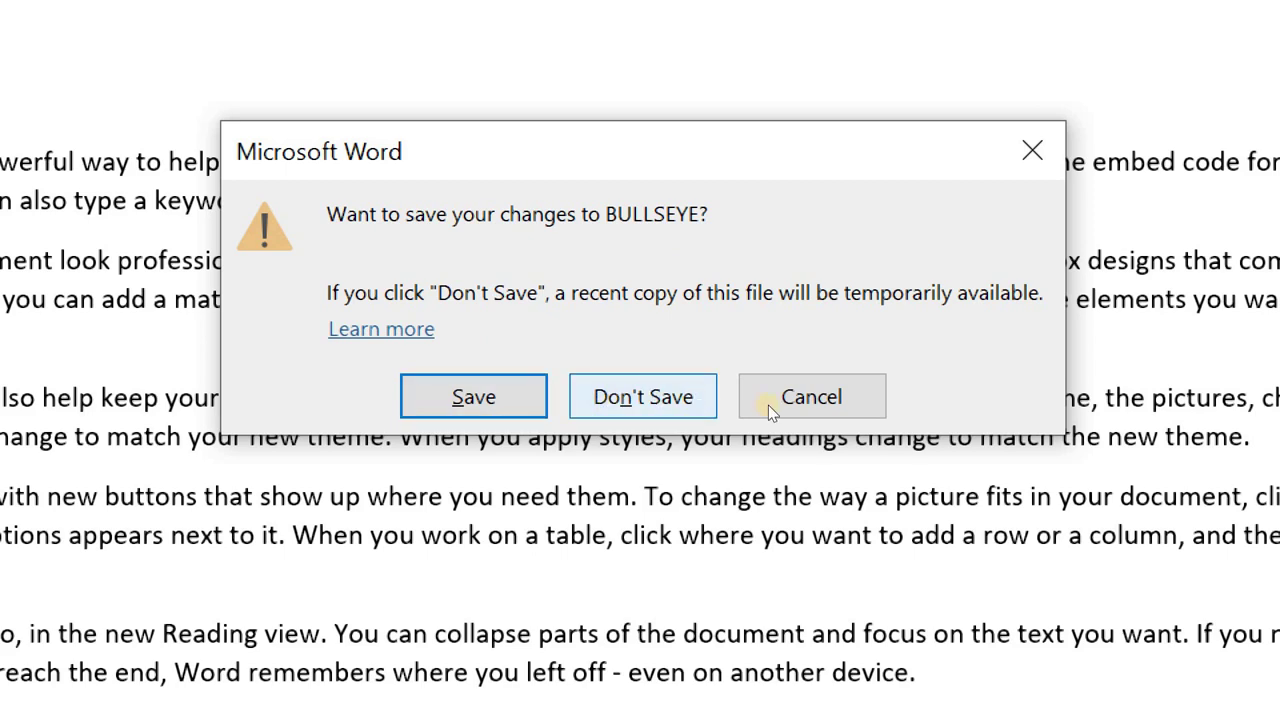
Close BULLSEYE without saving, exit Word, and reopen BULLSEYE from the desktop maximized.
click(655, 393)
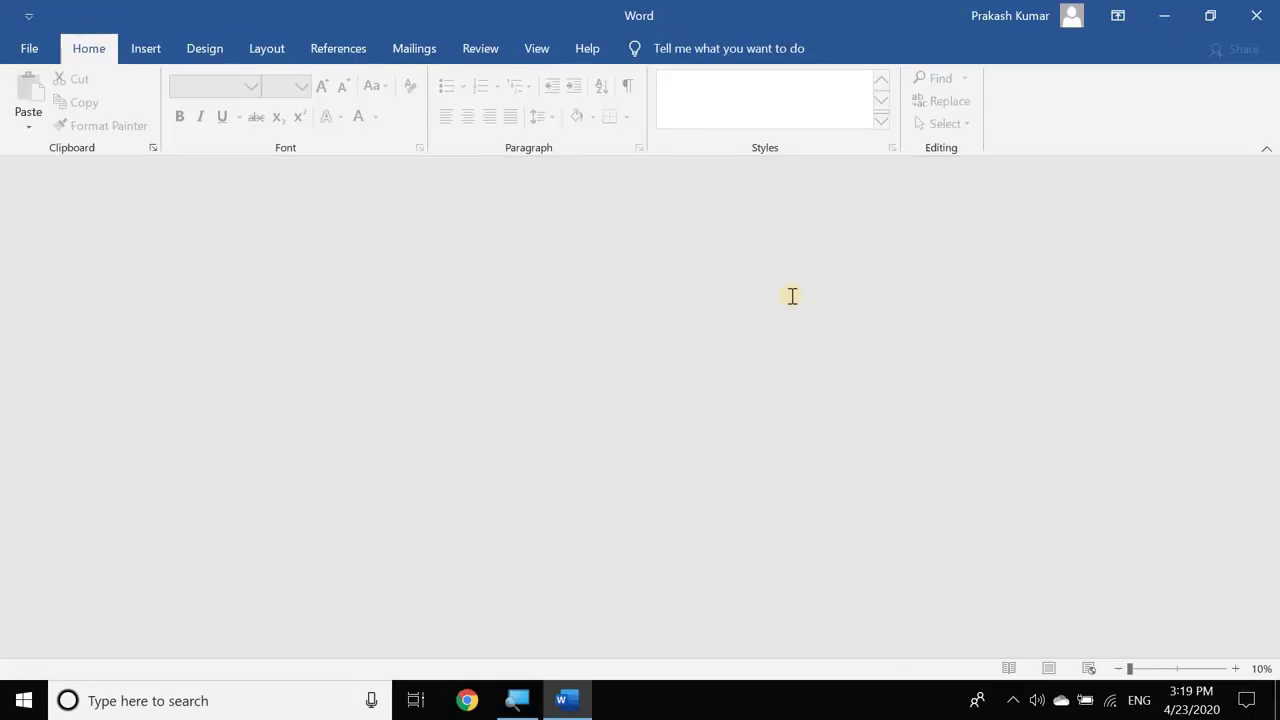
click(1258, 12)
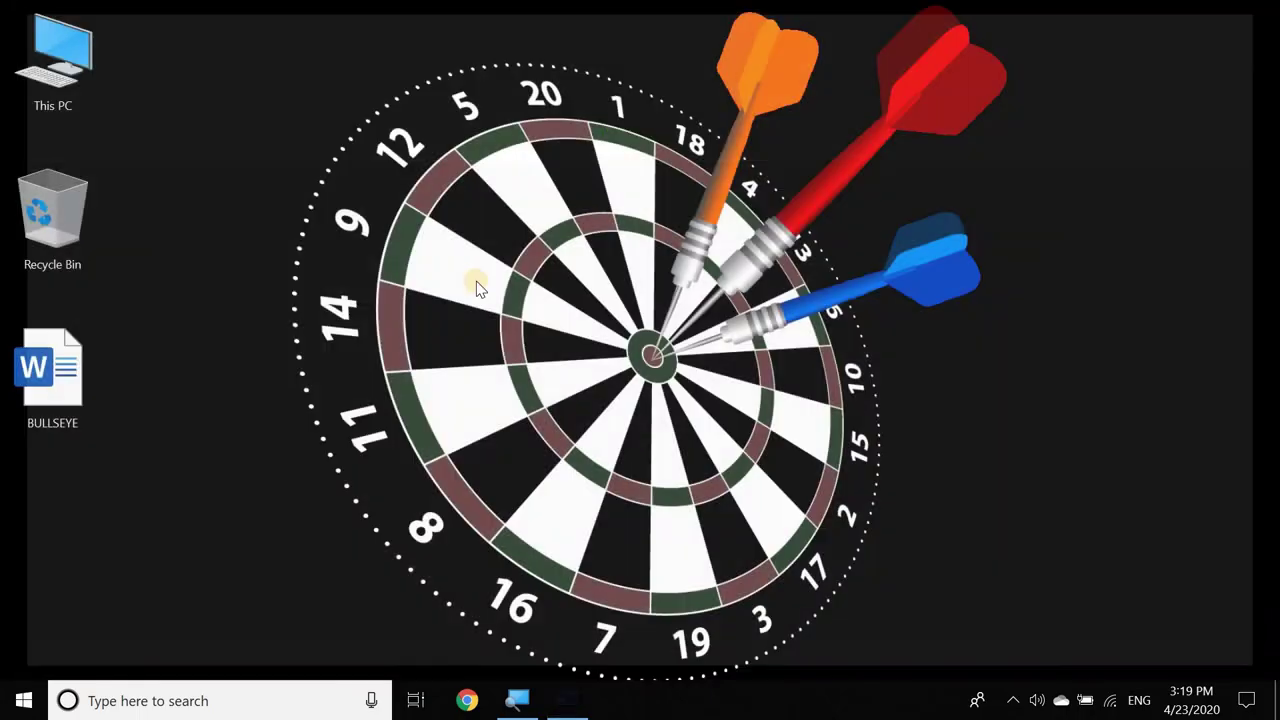
click(31, 360)
double_click(31, 360)
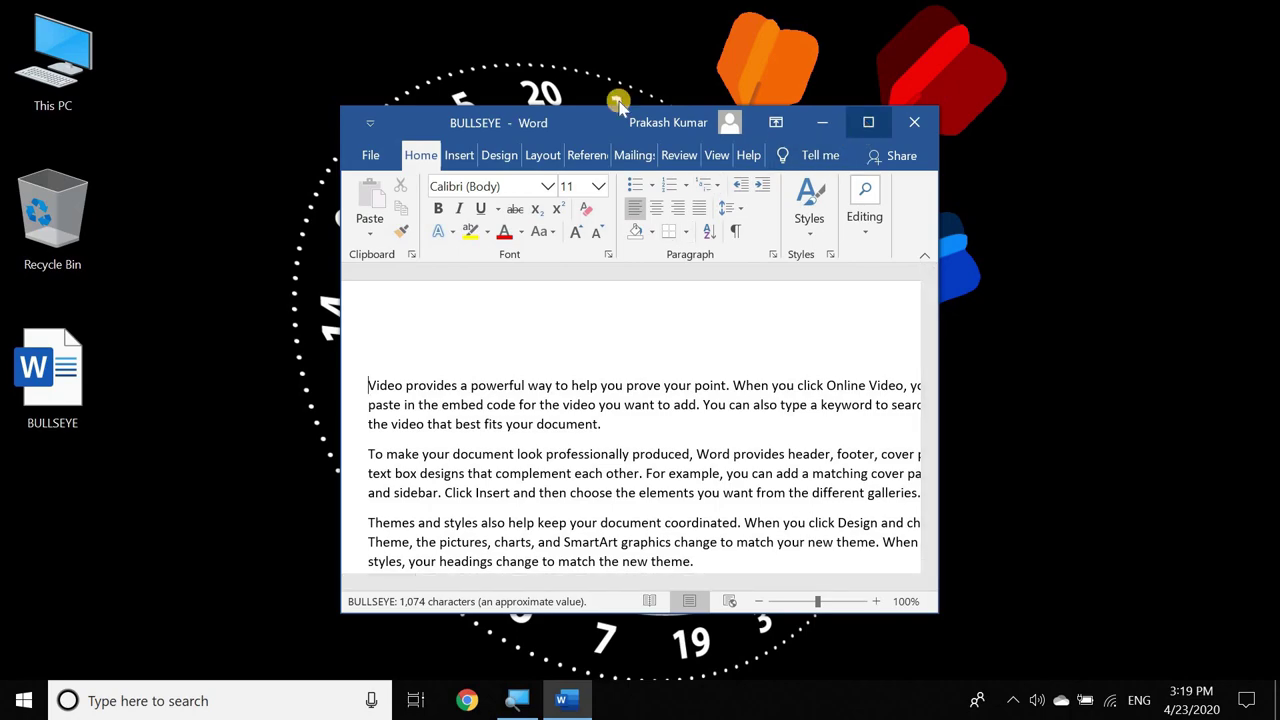
double_click(614, 115)
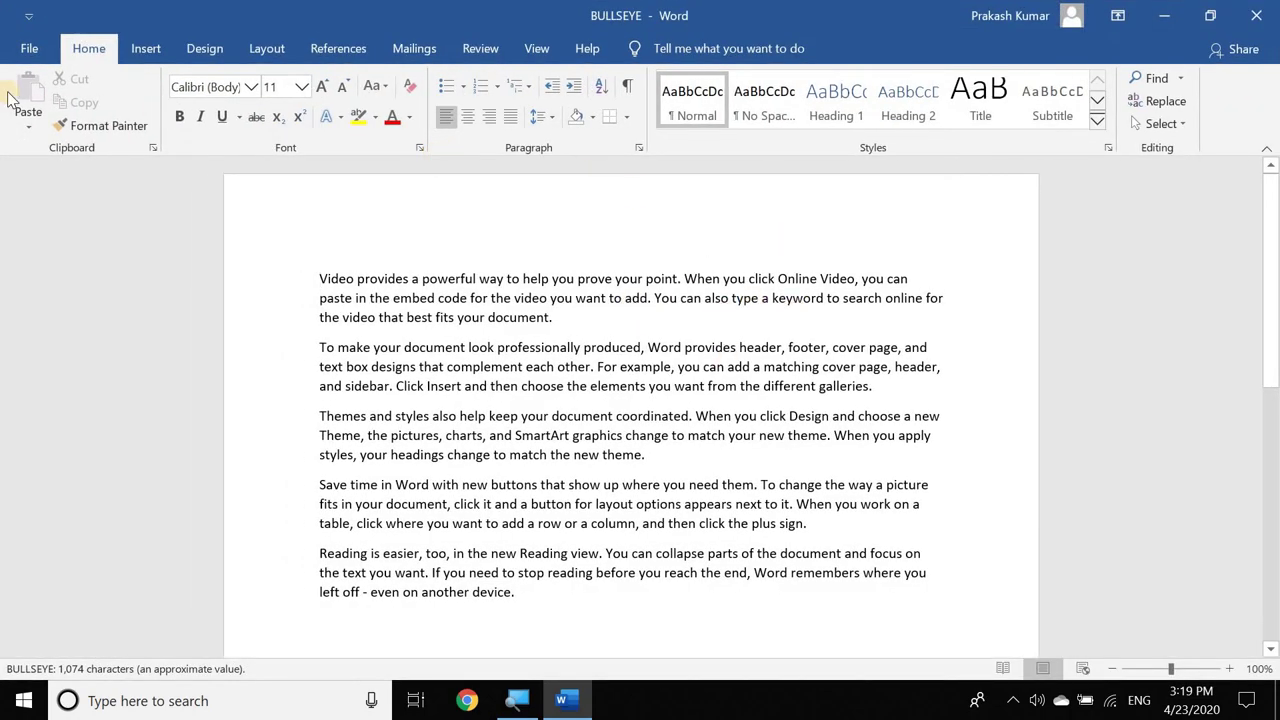
Close BULLSEYE via File > Close, exit Word, and reopen it maximized again.
click(25, 48)
click(20, 52)
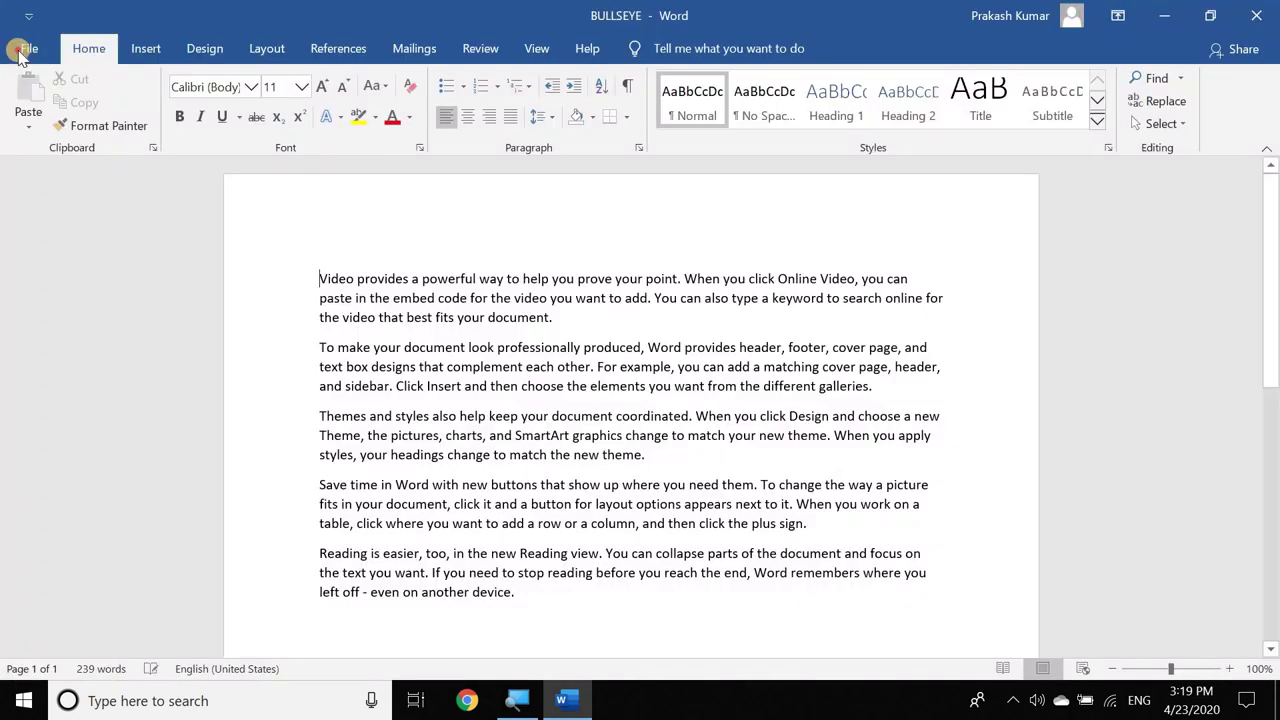
click(20, 52)
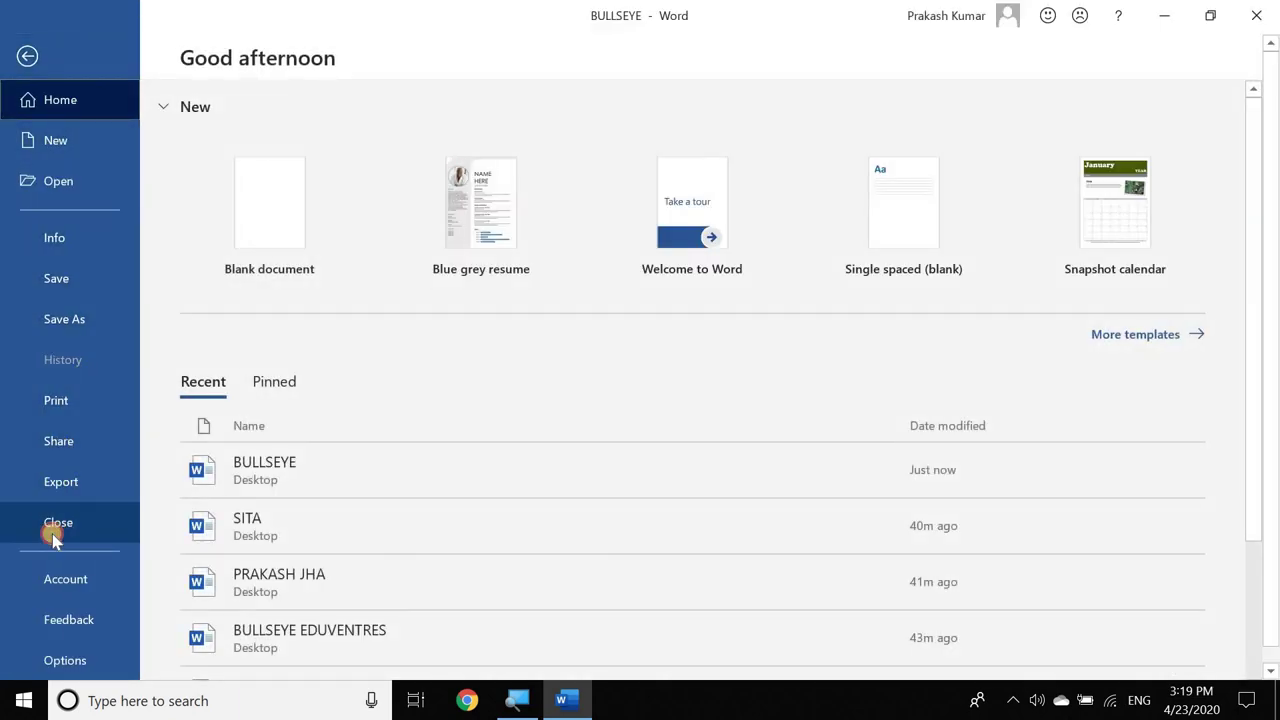
click(55, 530)
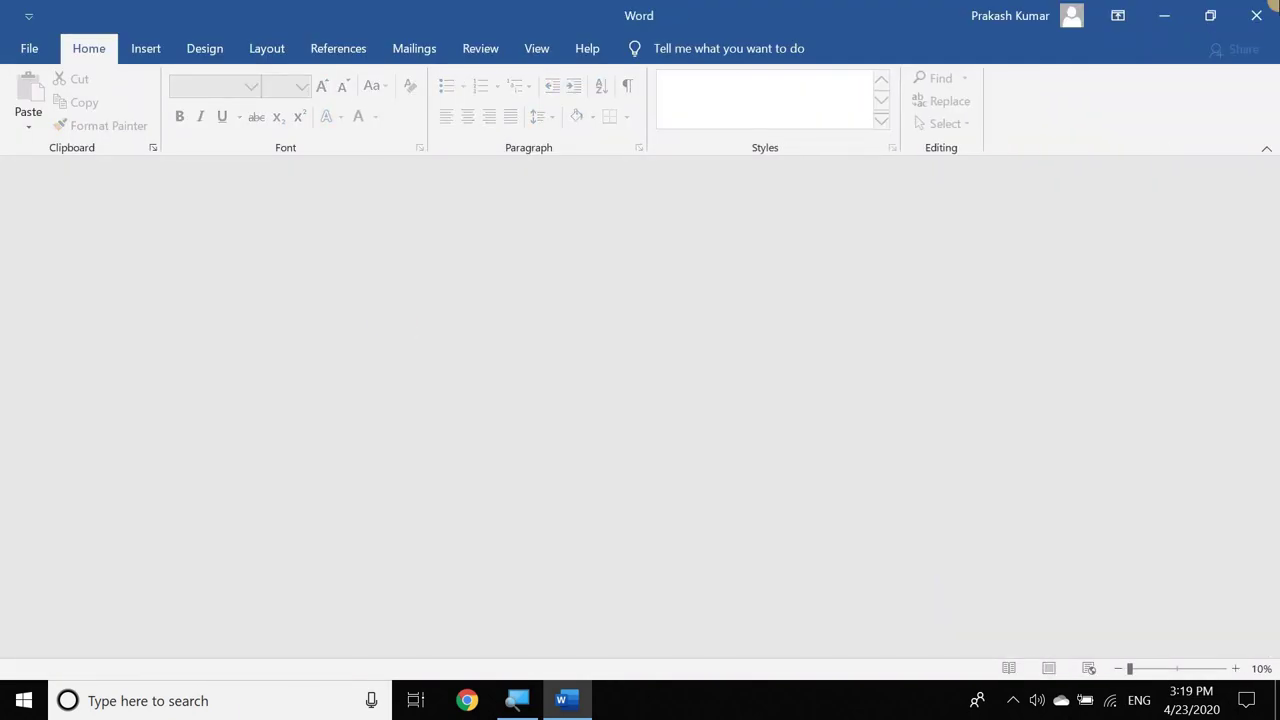
click(1256, 15)
double_click(52, 372)
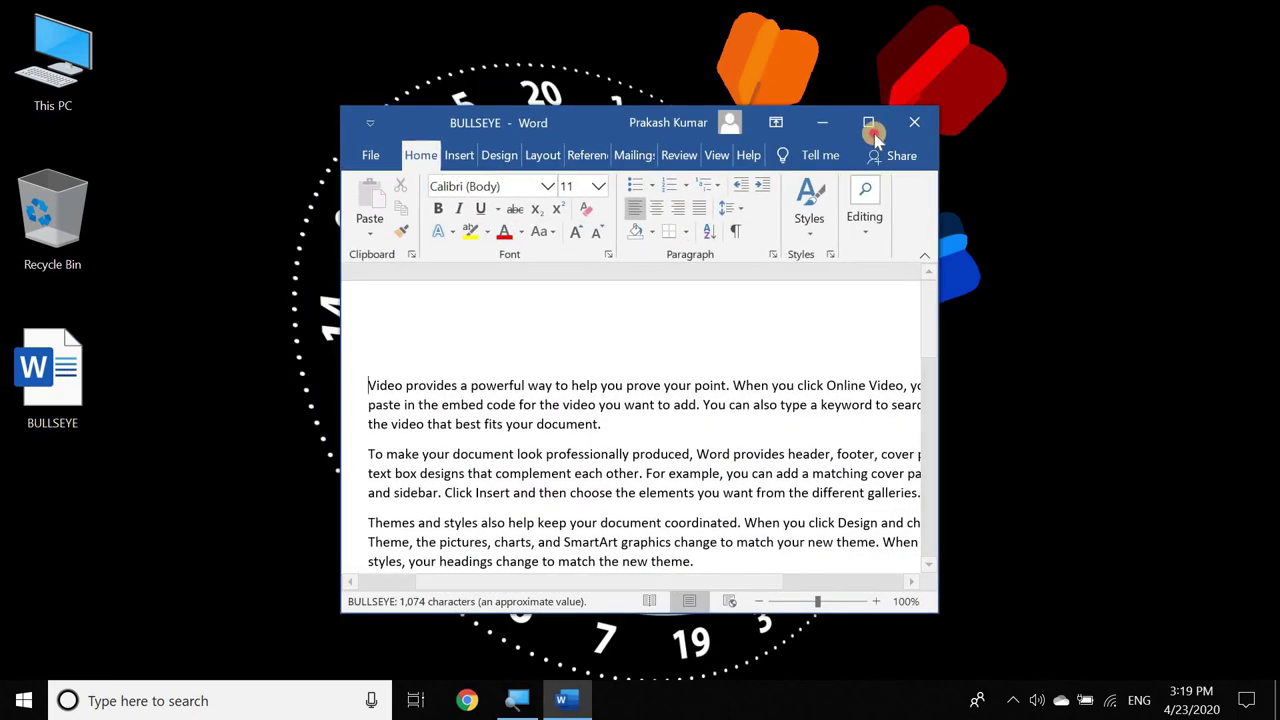
click(869, 122)
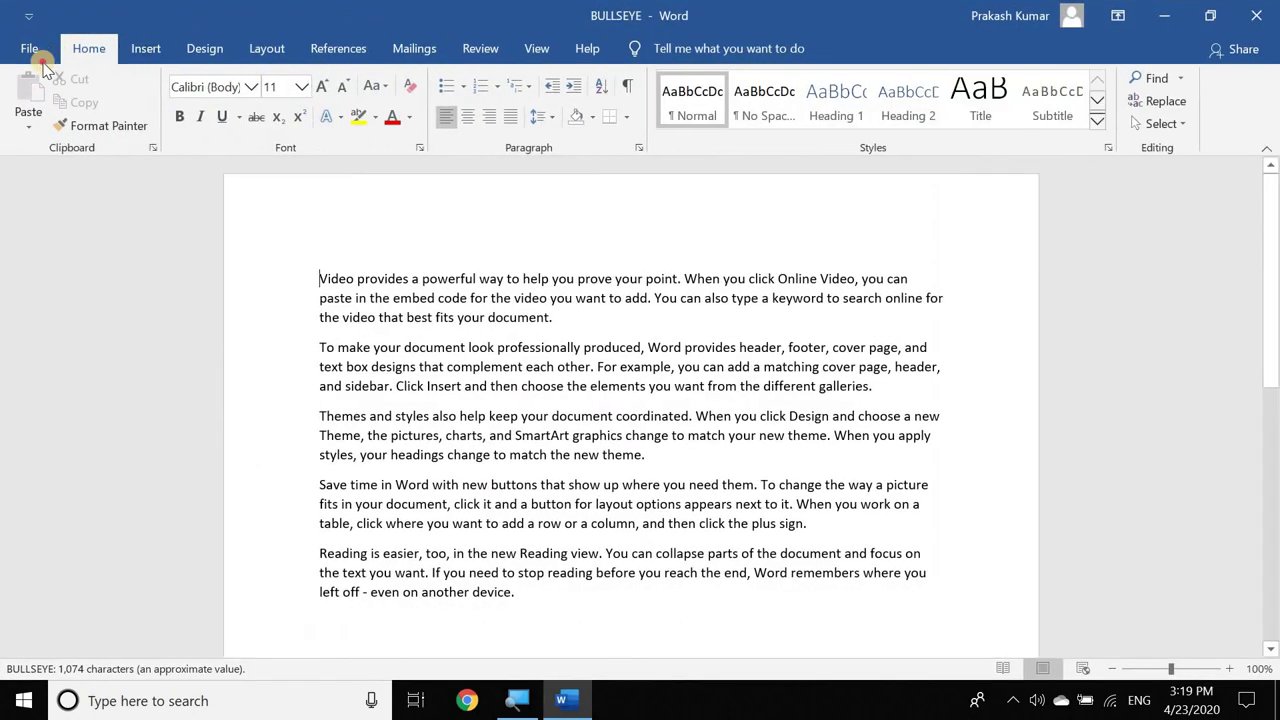
Visit the backstage Account and Feedback pages, then open Word Options.
click(40, 60)
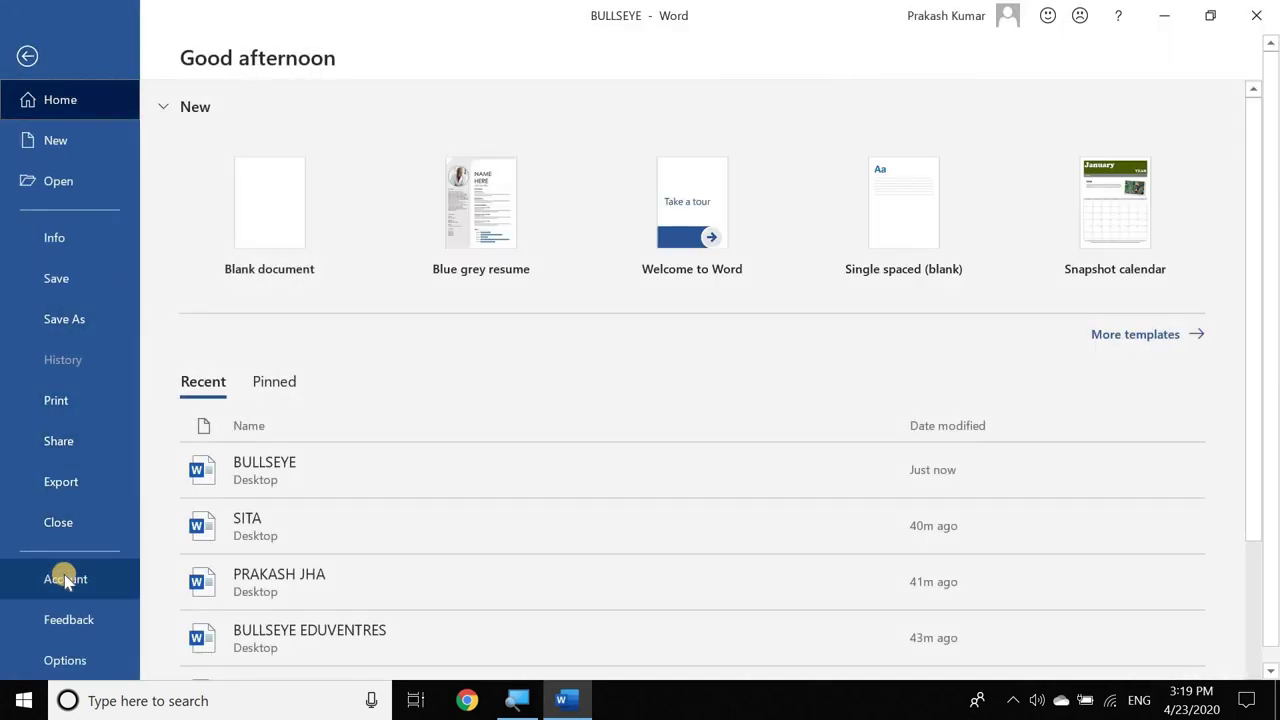
click(65, 580)
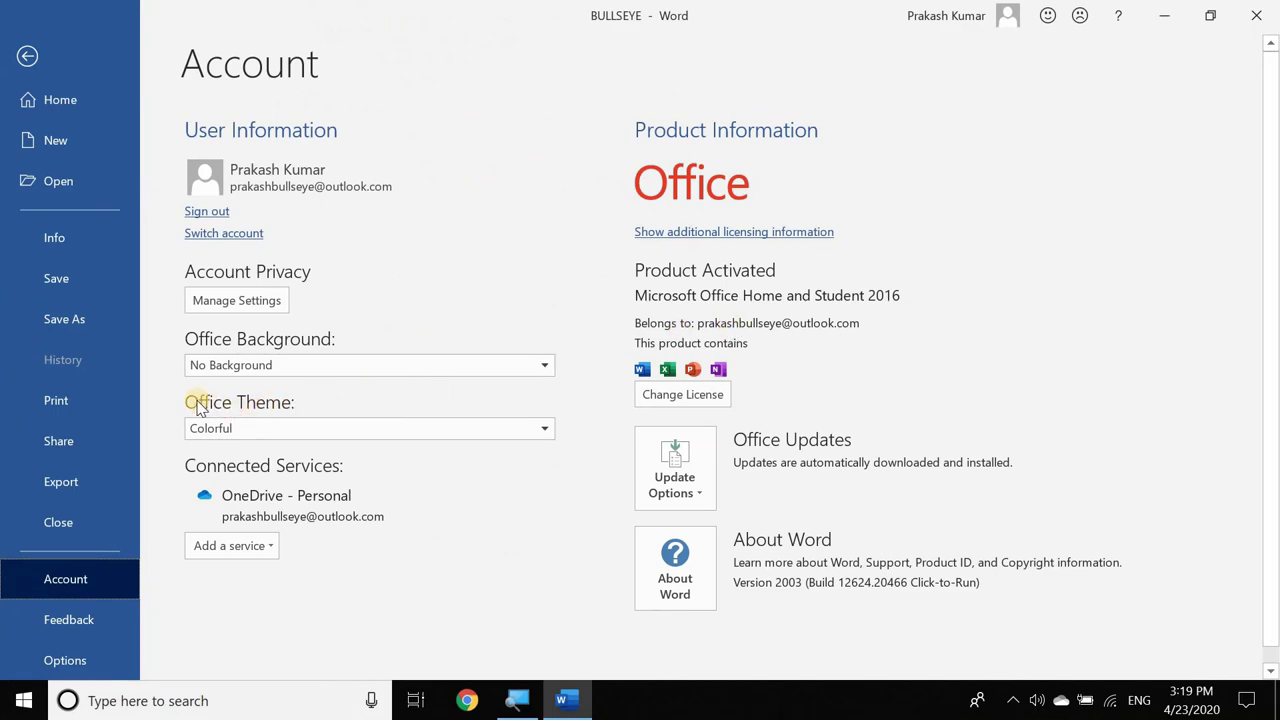
scroll(80, 615, down, 1)
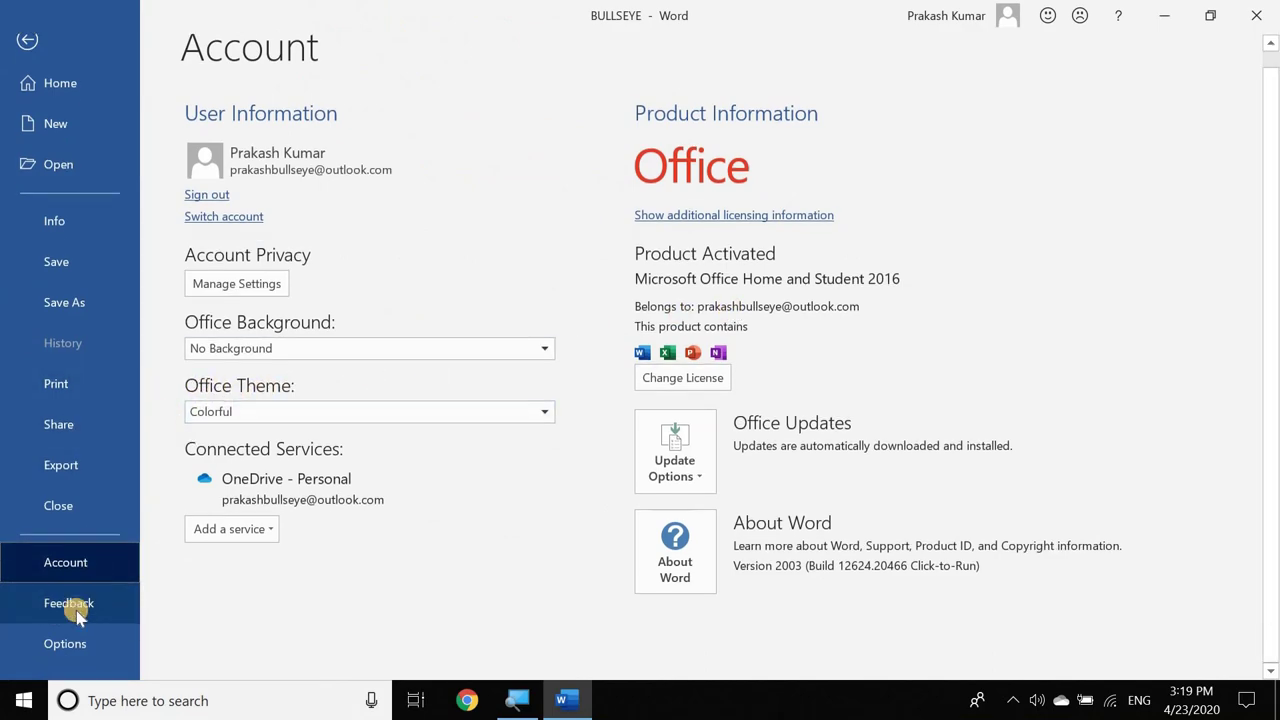
click(83, 614)
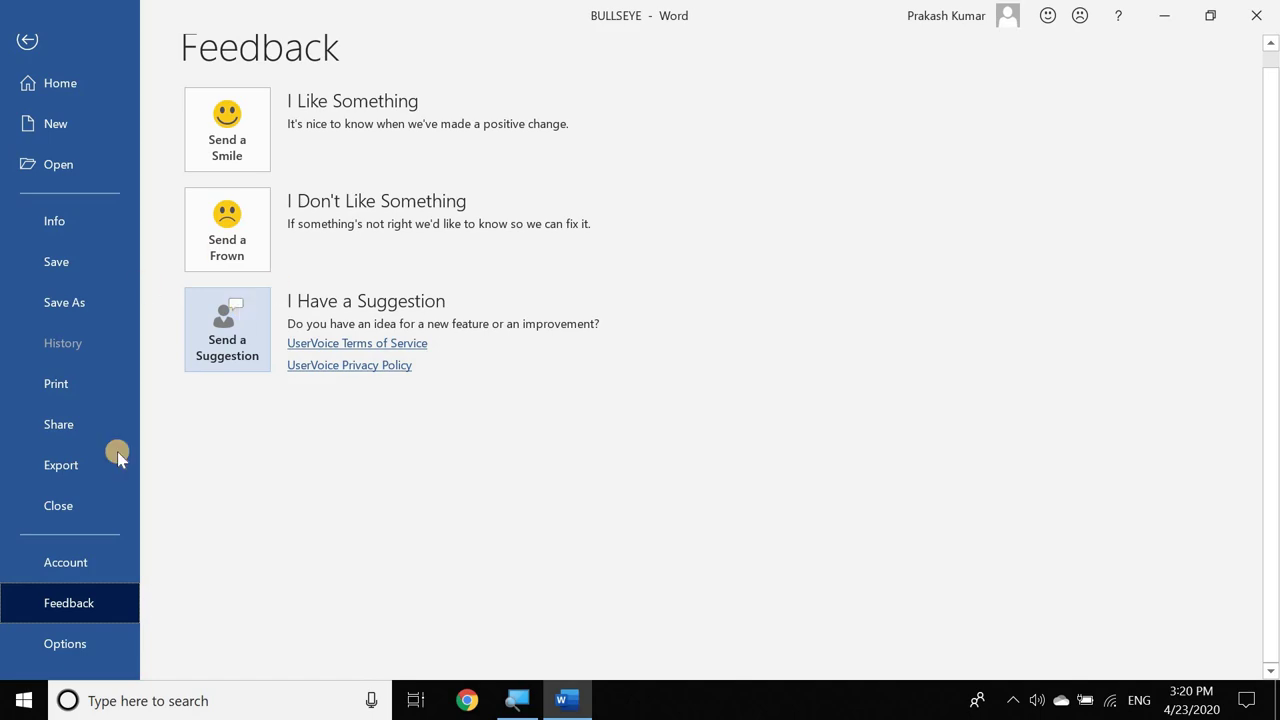
click(65, 644)
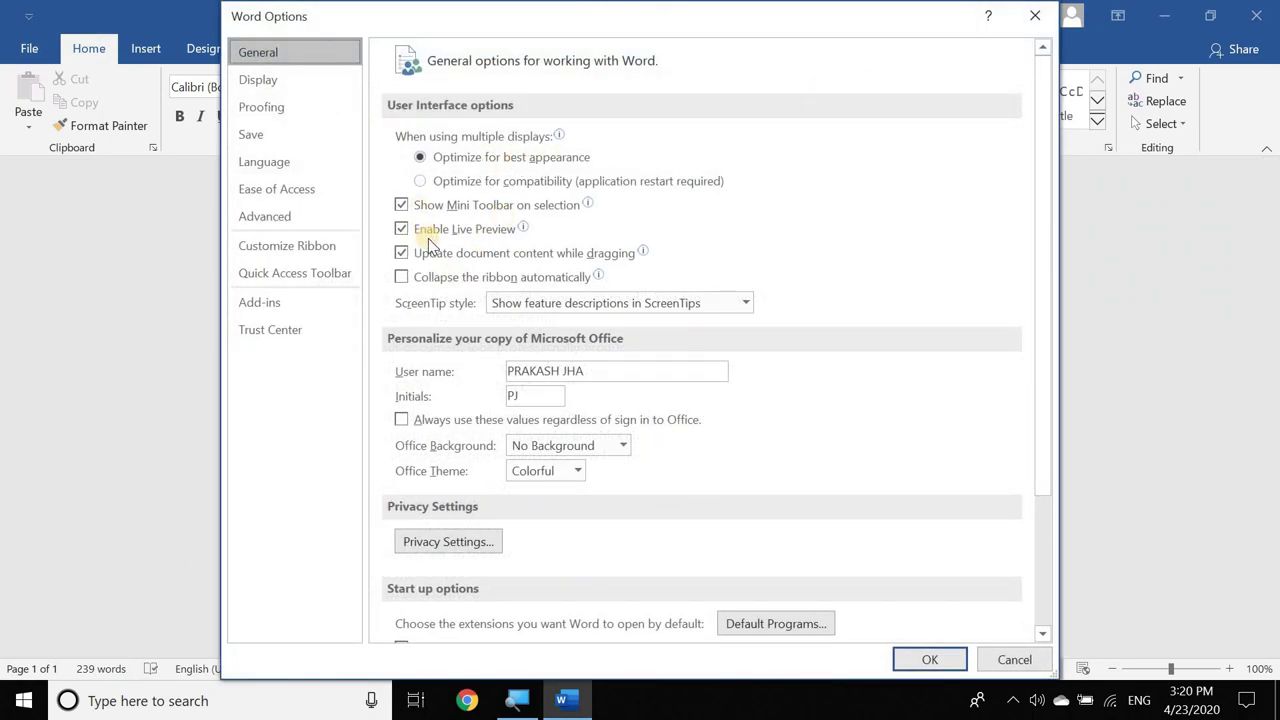
Scroll the General options and close Word Options without changes.
scroll(870, 130, down, 3)
click(1035, 16)
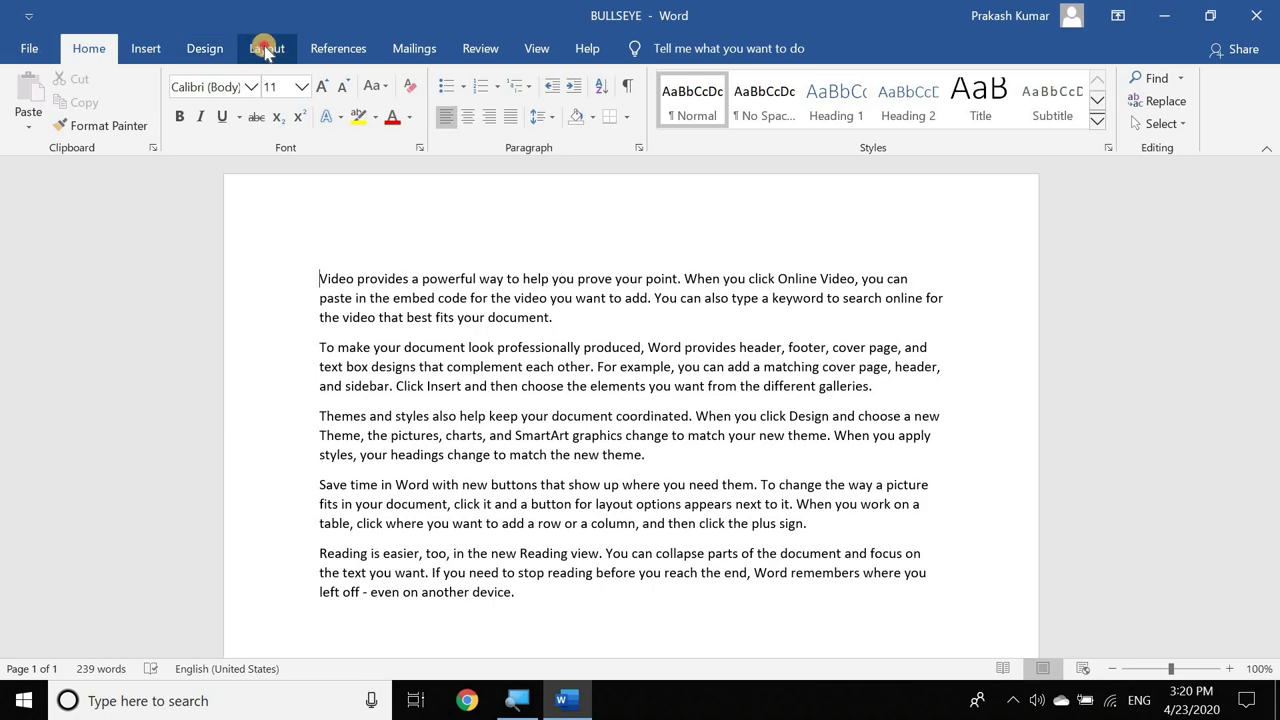
Set the page colour to red from Design > Page Color's standard colours.
click(266, 50)
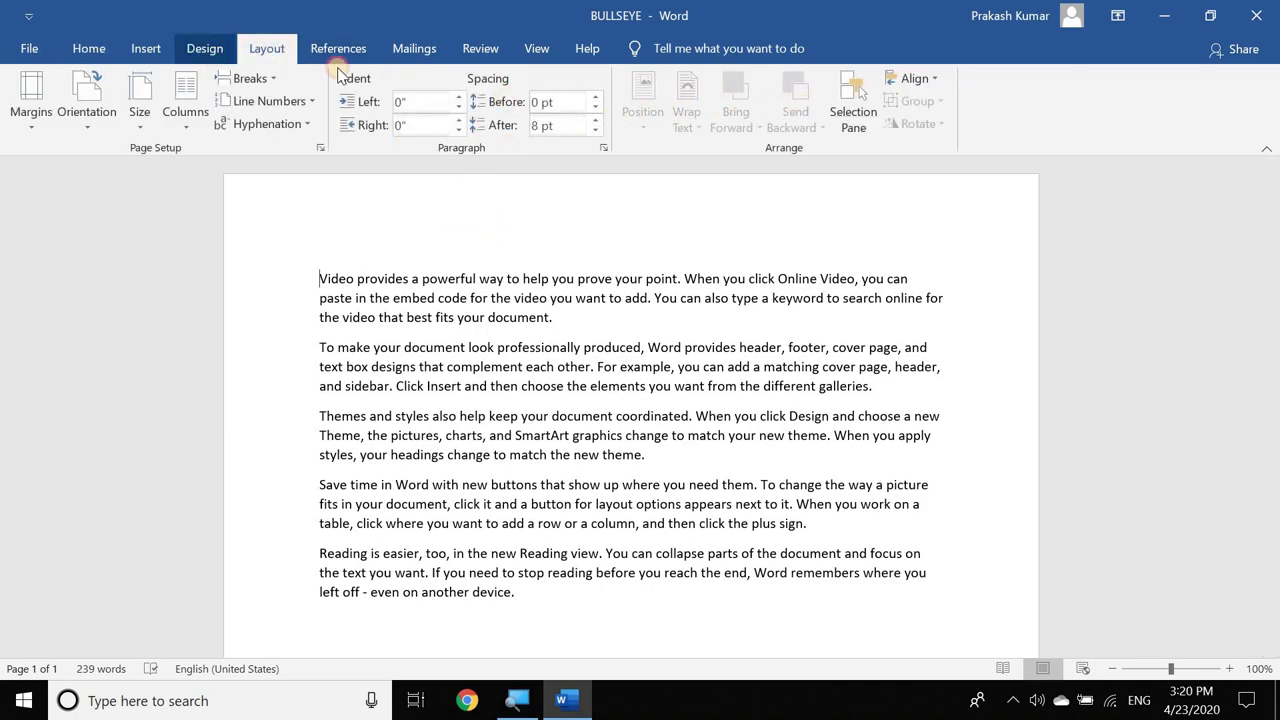
click(204, 48)
click(1127, 102)
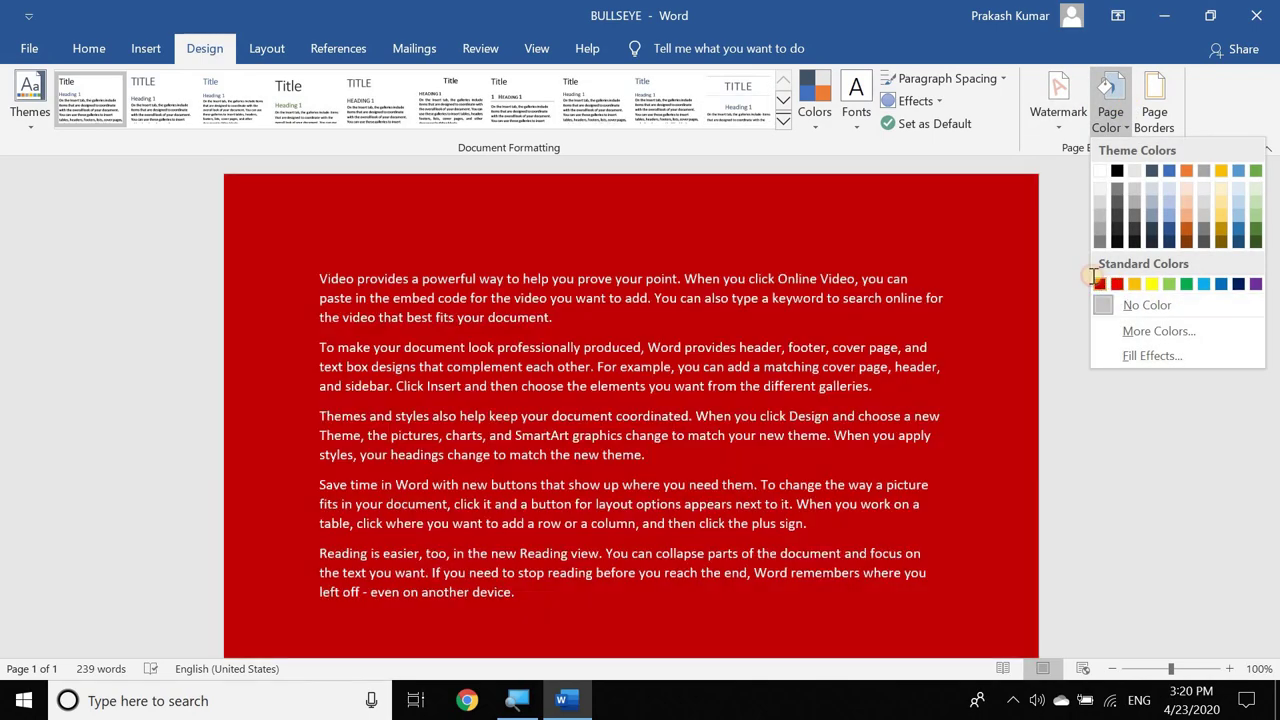
click(1100, 284)
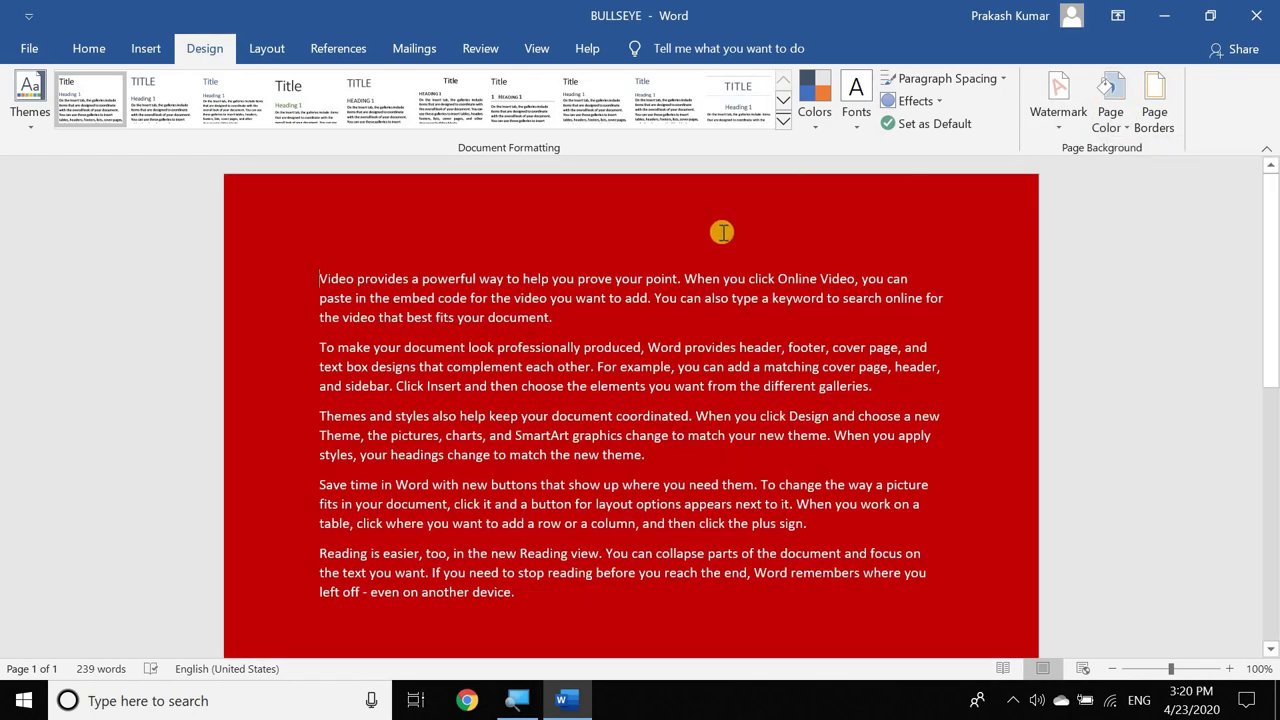
click(29, 48)
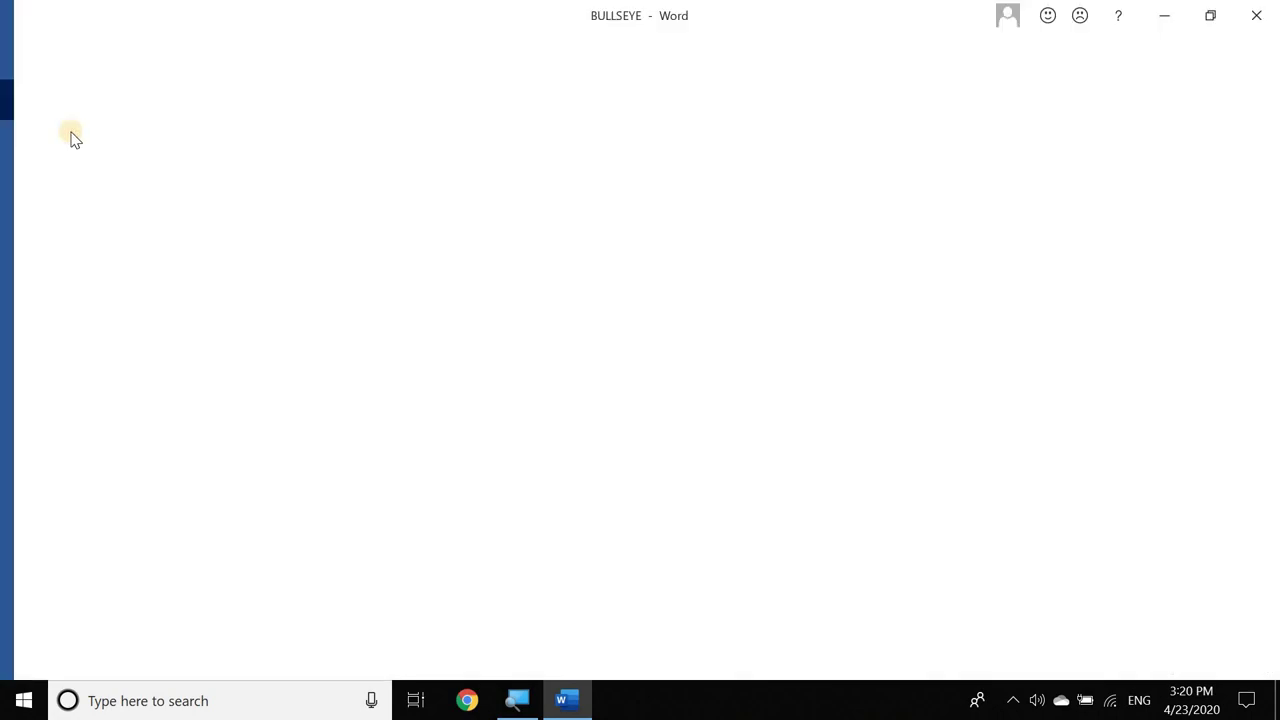
Preview the print, then enable 'Print background colors and images' in Display options.
click(56, 405)
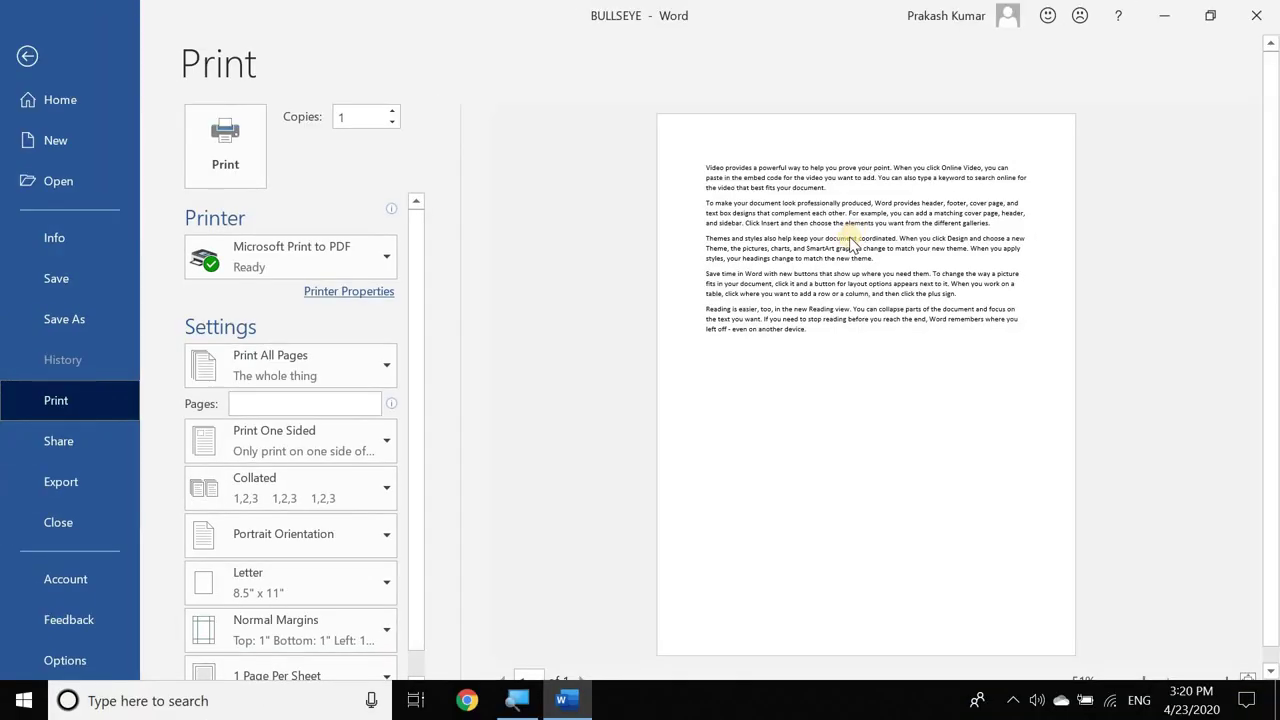
click(52, 656)
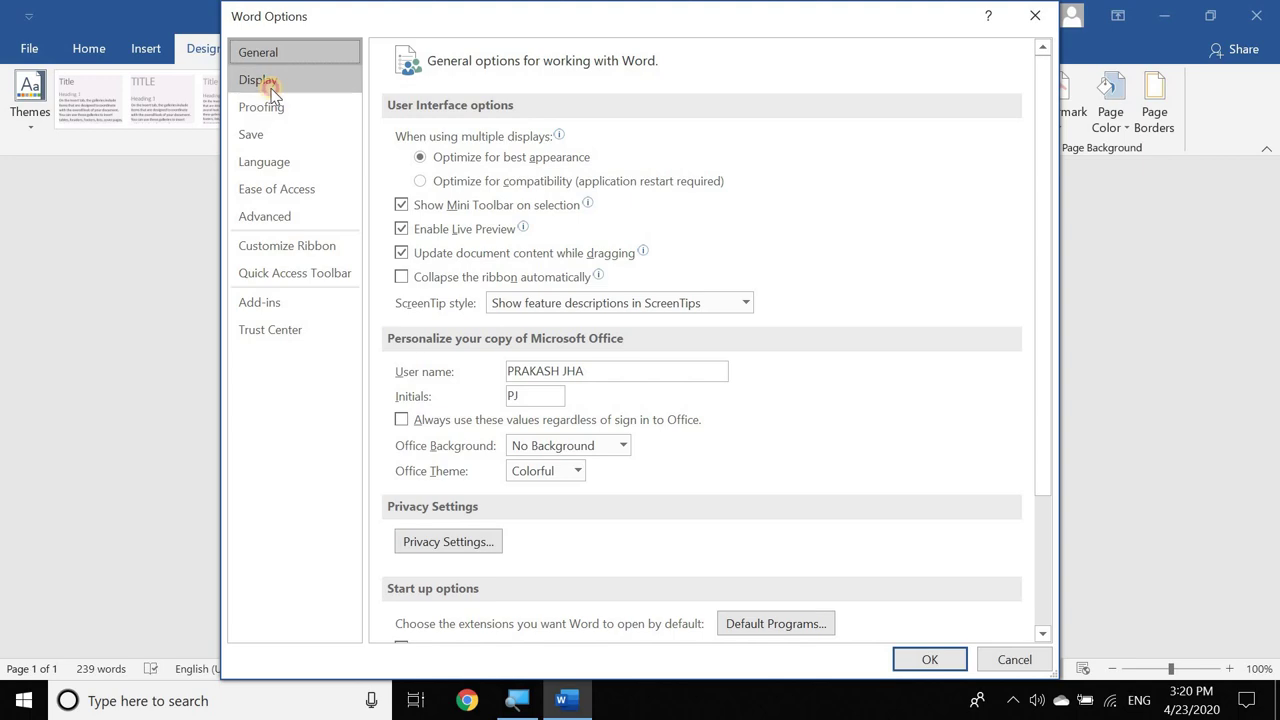
click(255, 80)
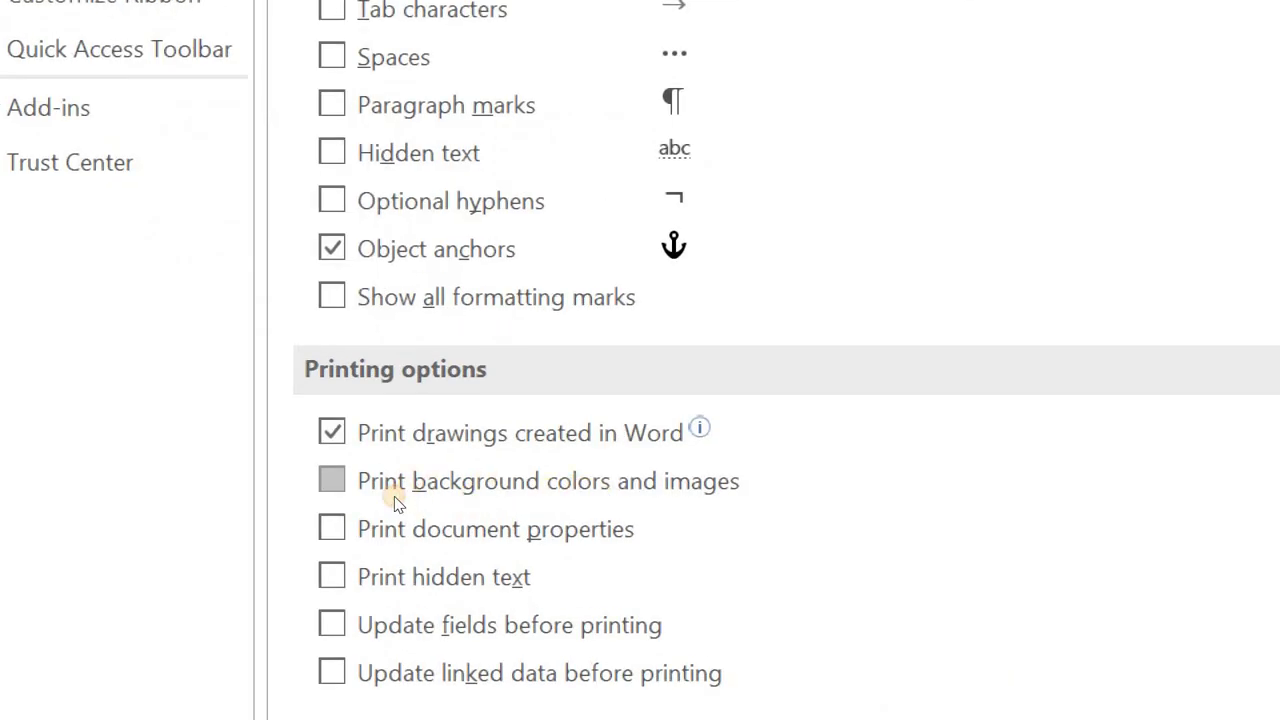
click(396, 502)
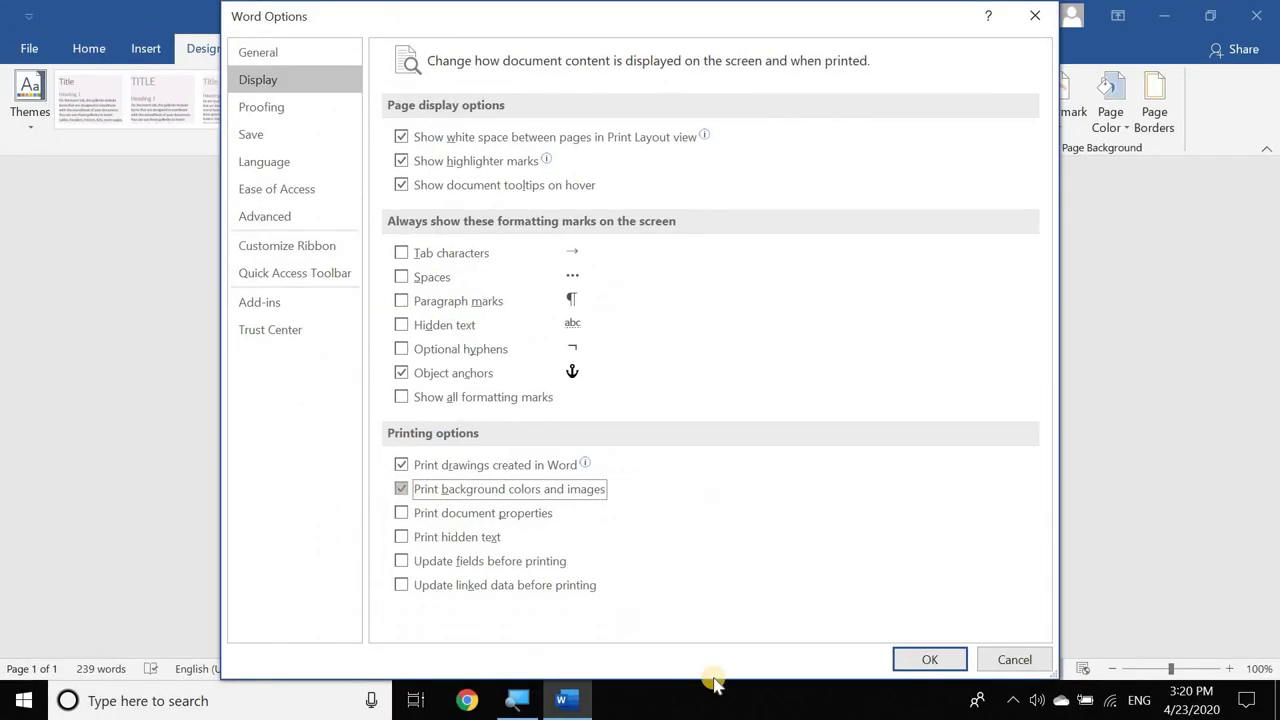
click(926, 658)
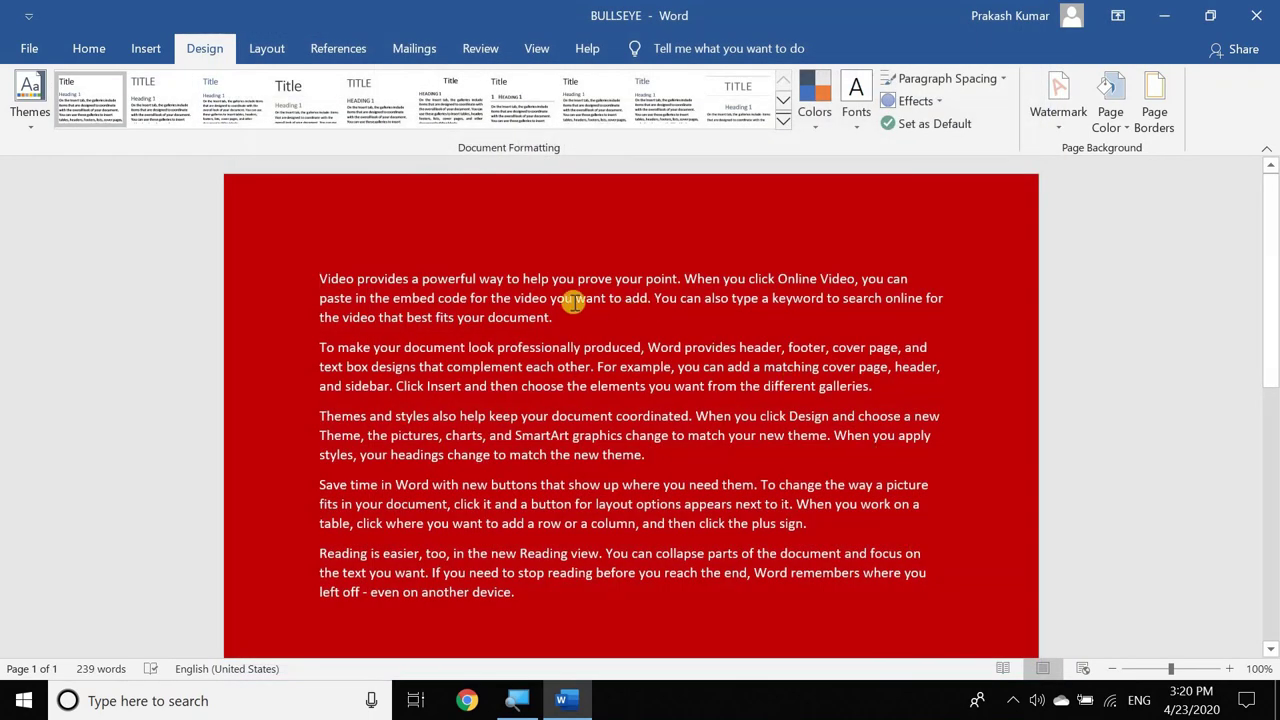
click(33, 48)
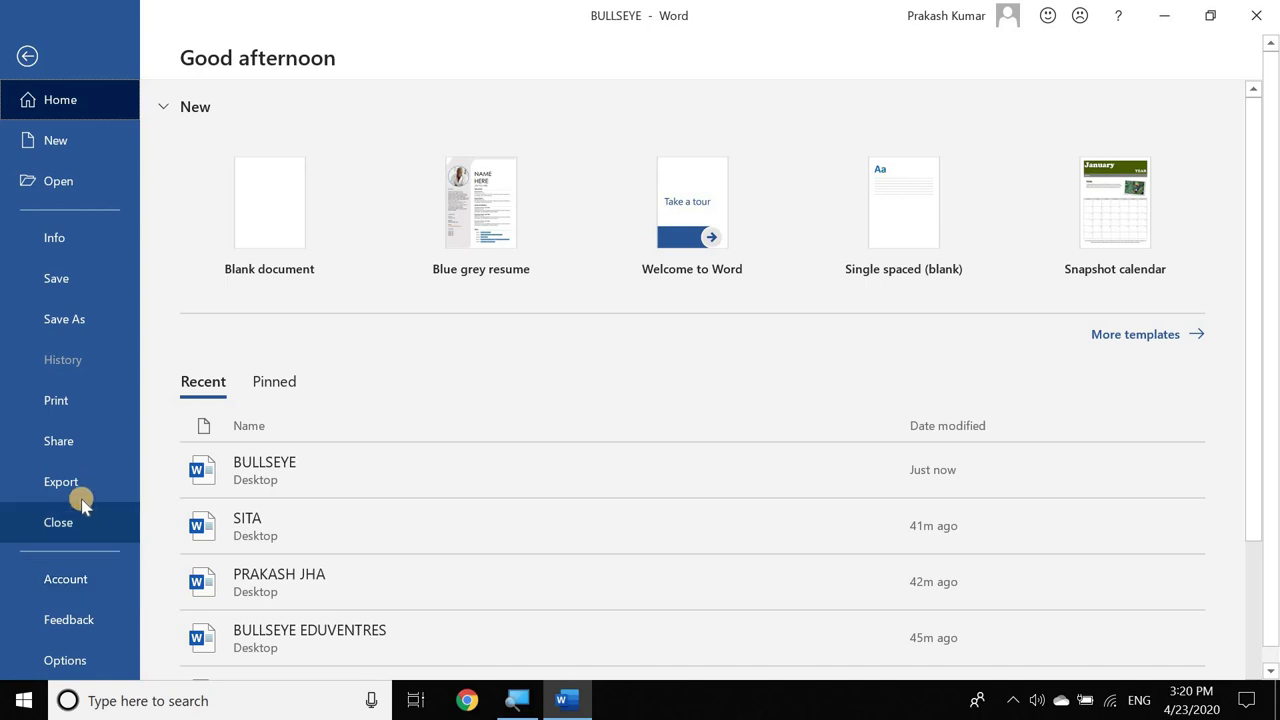
click(104, 414)
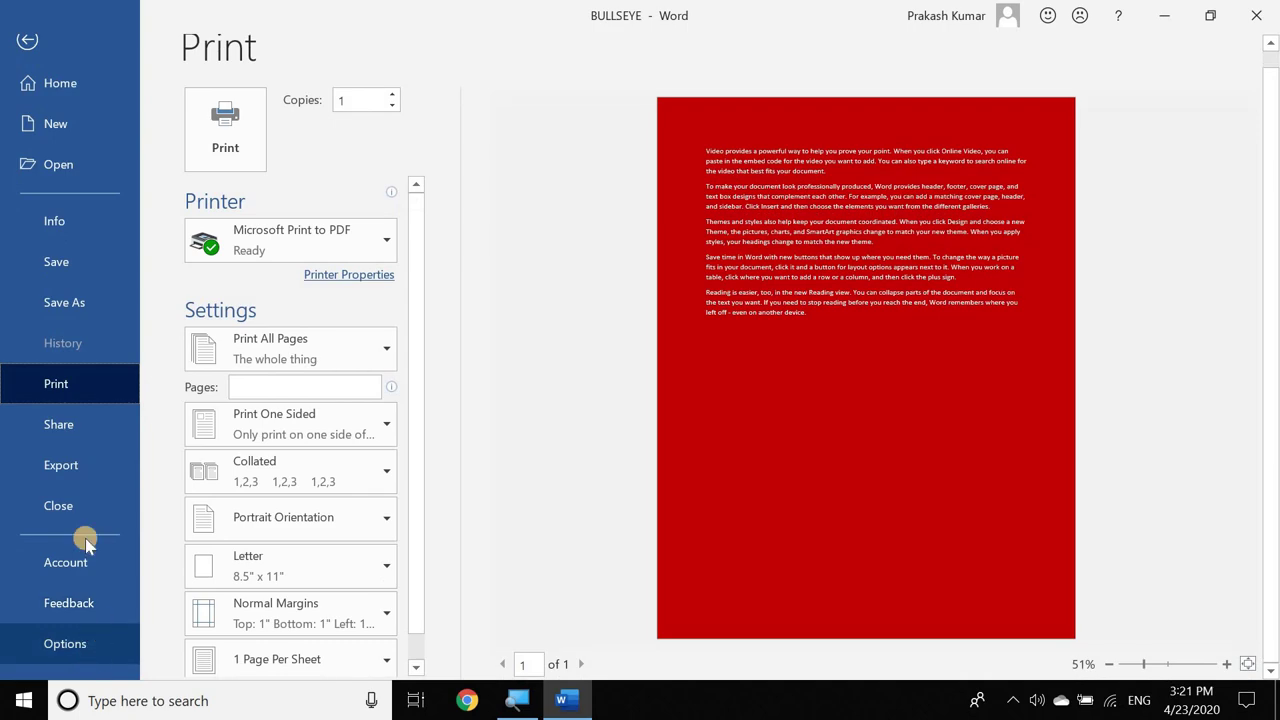
click(27, 40)
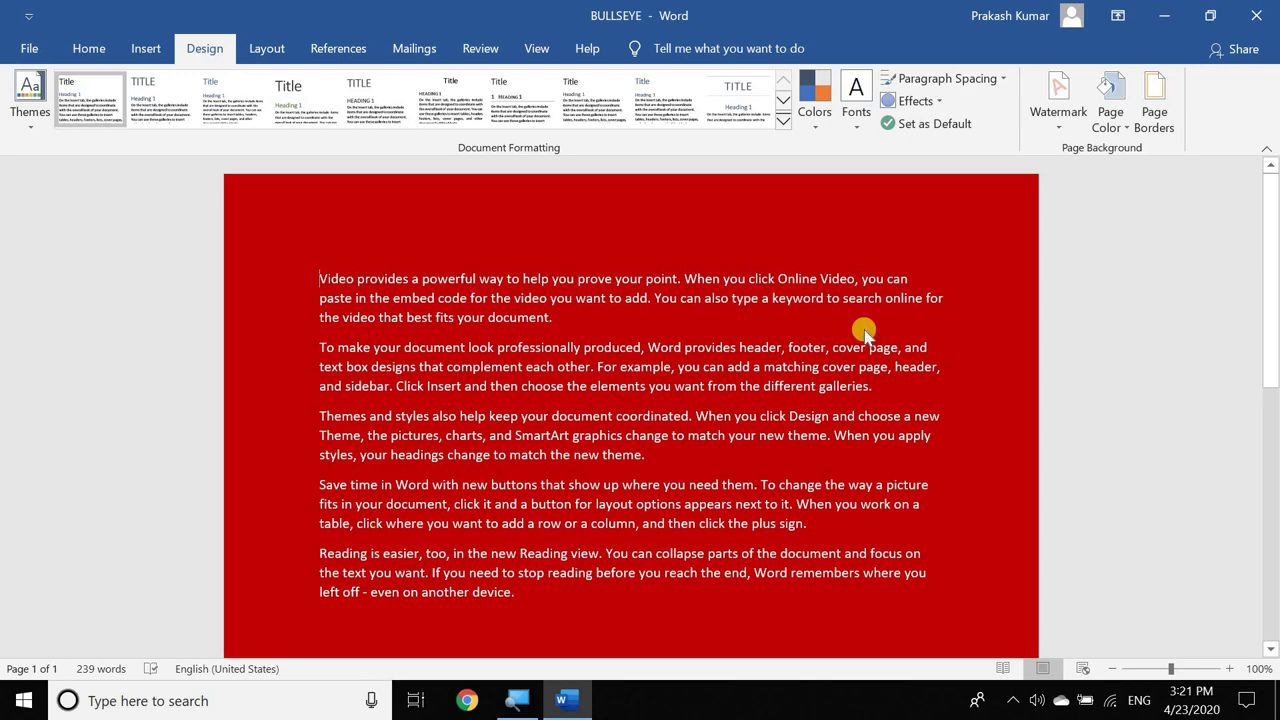
Delete all text, set Page Color to No Color, and generate sample paragraphs with =RAND().
key(ctrl+a)
key(Delete)
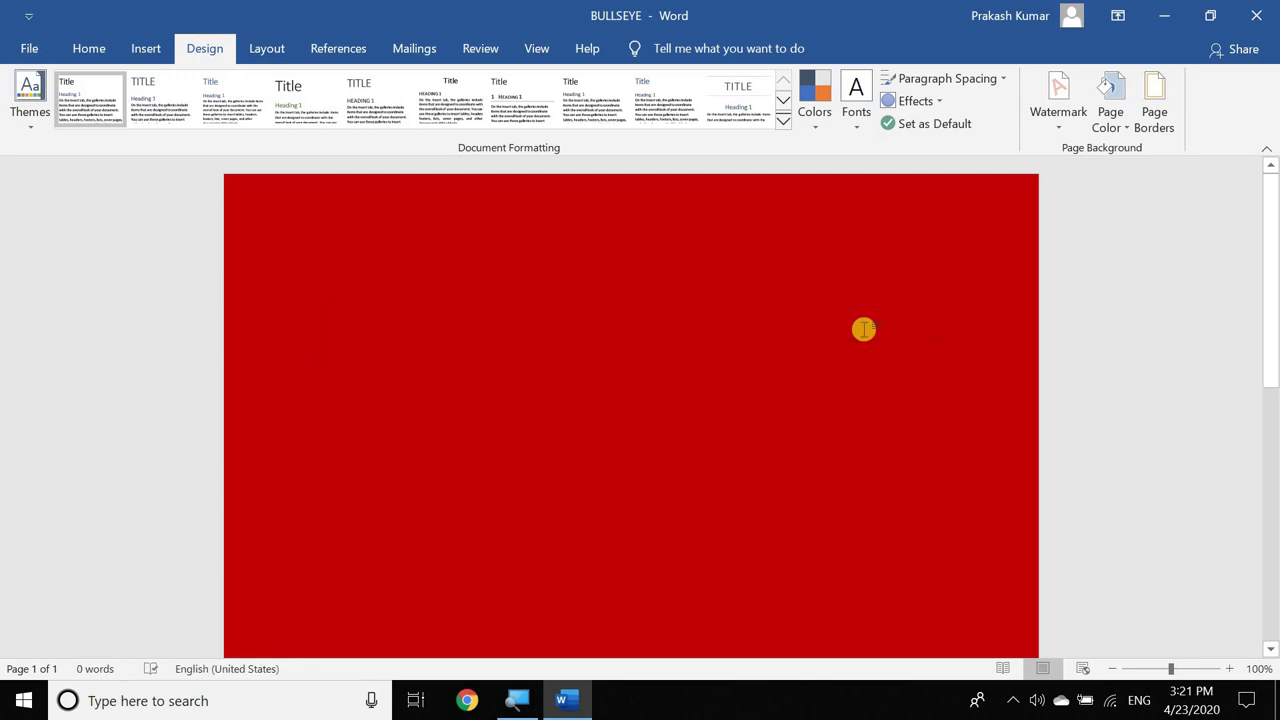
click(1102, 128)
click(1145, 304)
text(=RAND())
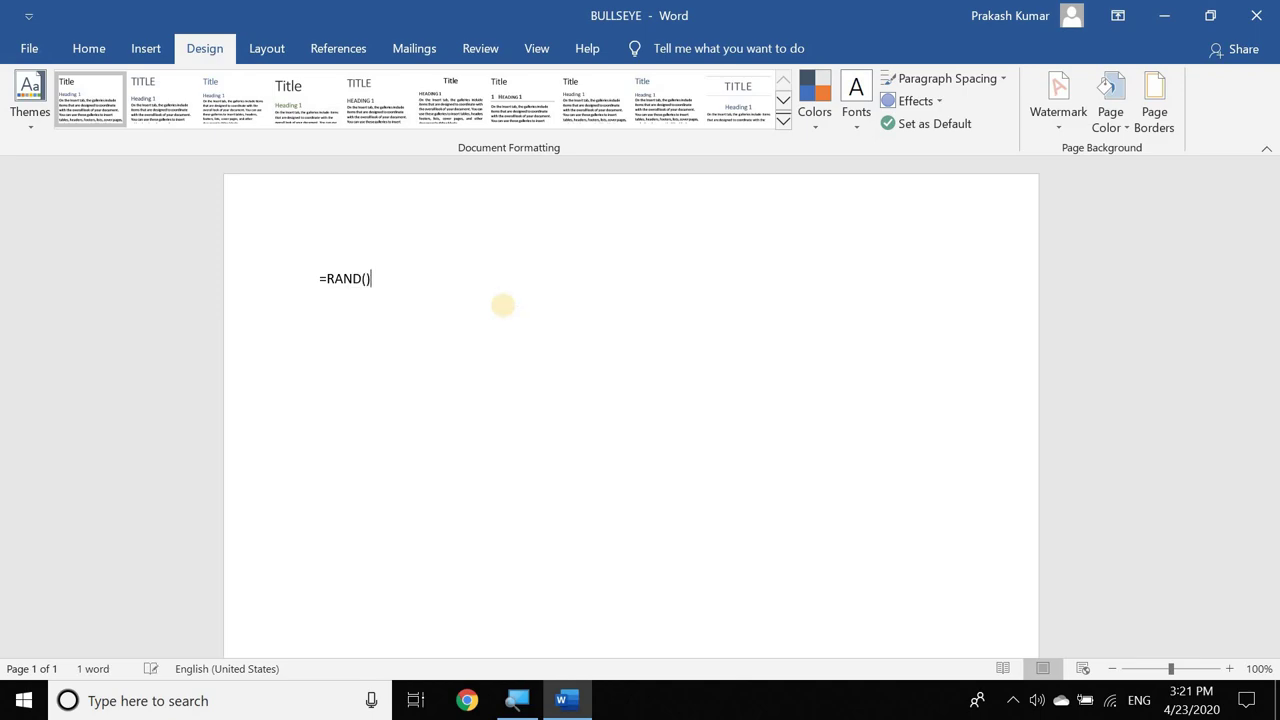
key(Return)
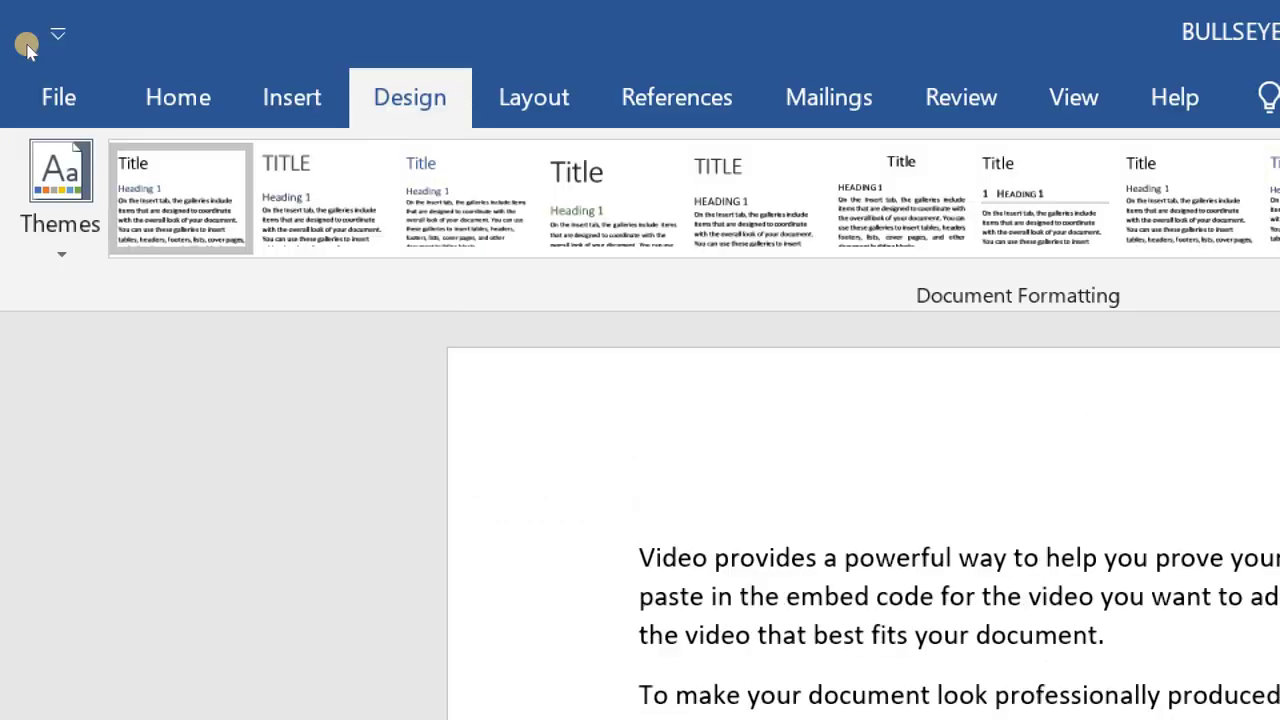
View BULLSEYE's Info page, save the document, then return to the backstage Home page.
click(31, 77)
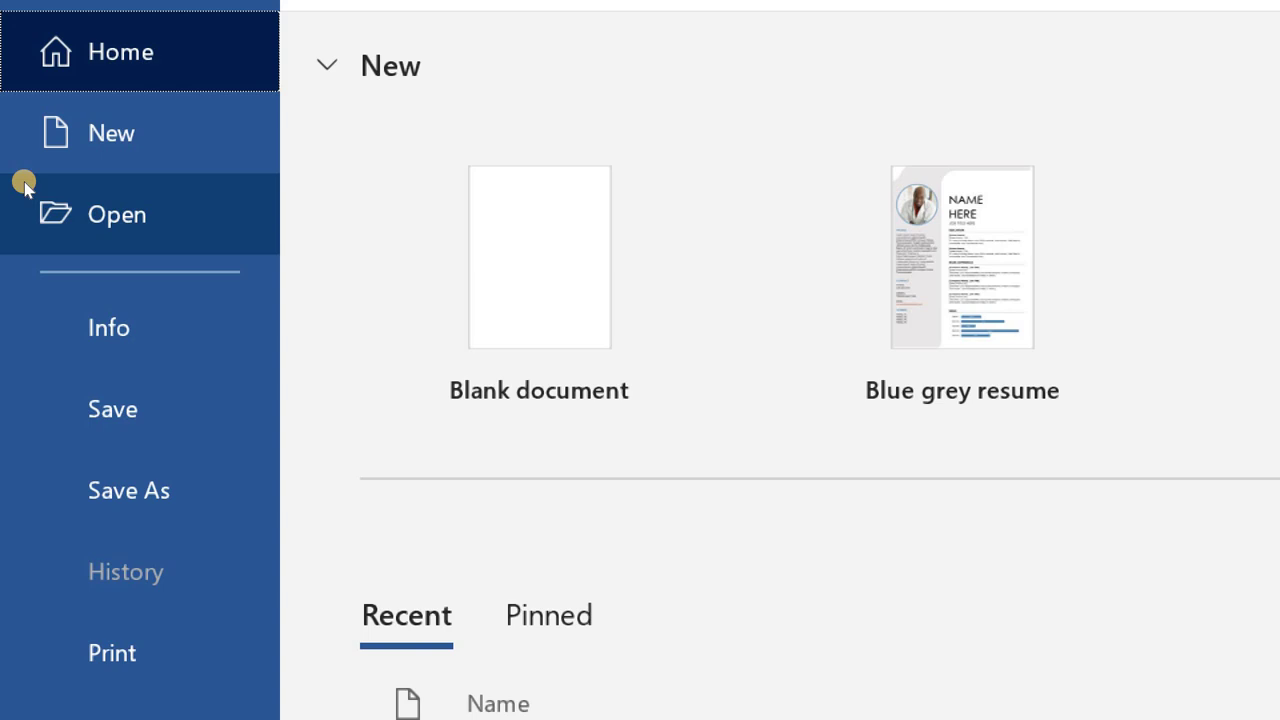
key(i)
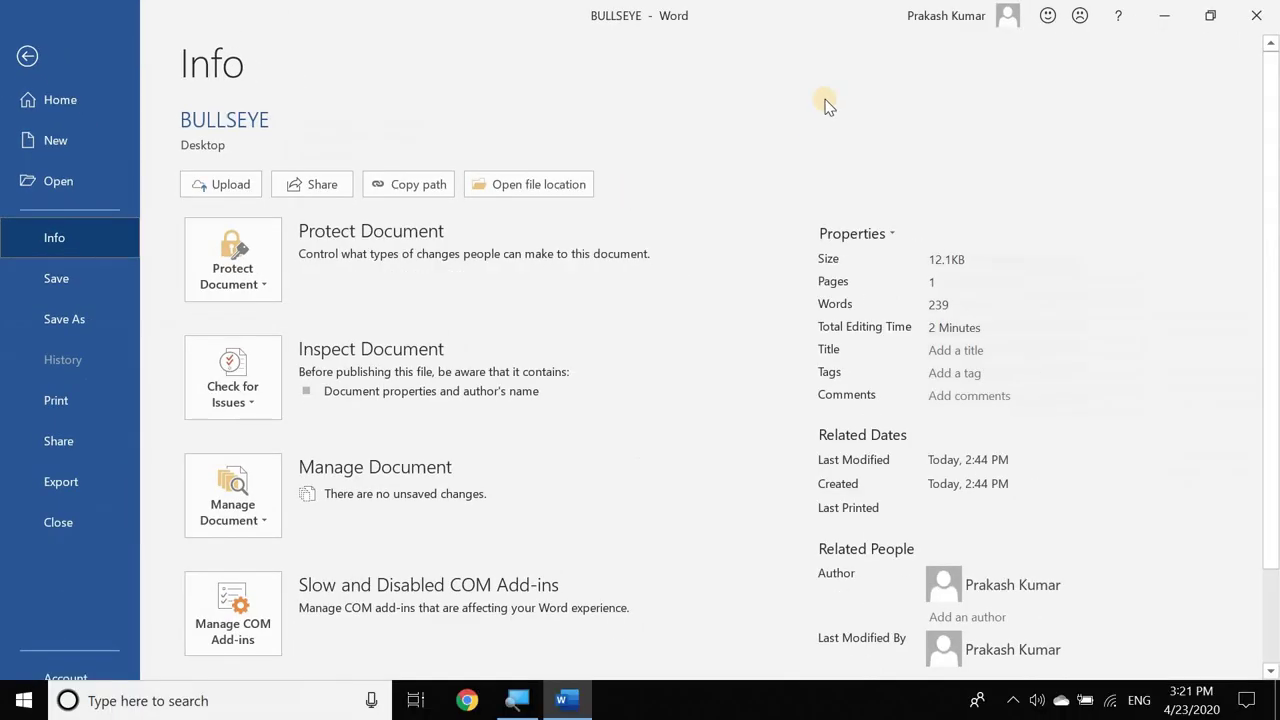
click(80, 288)
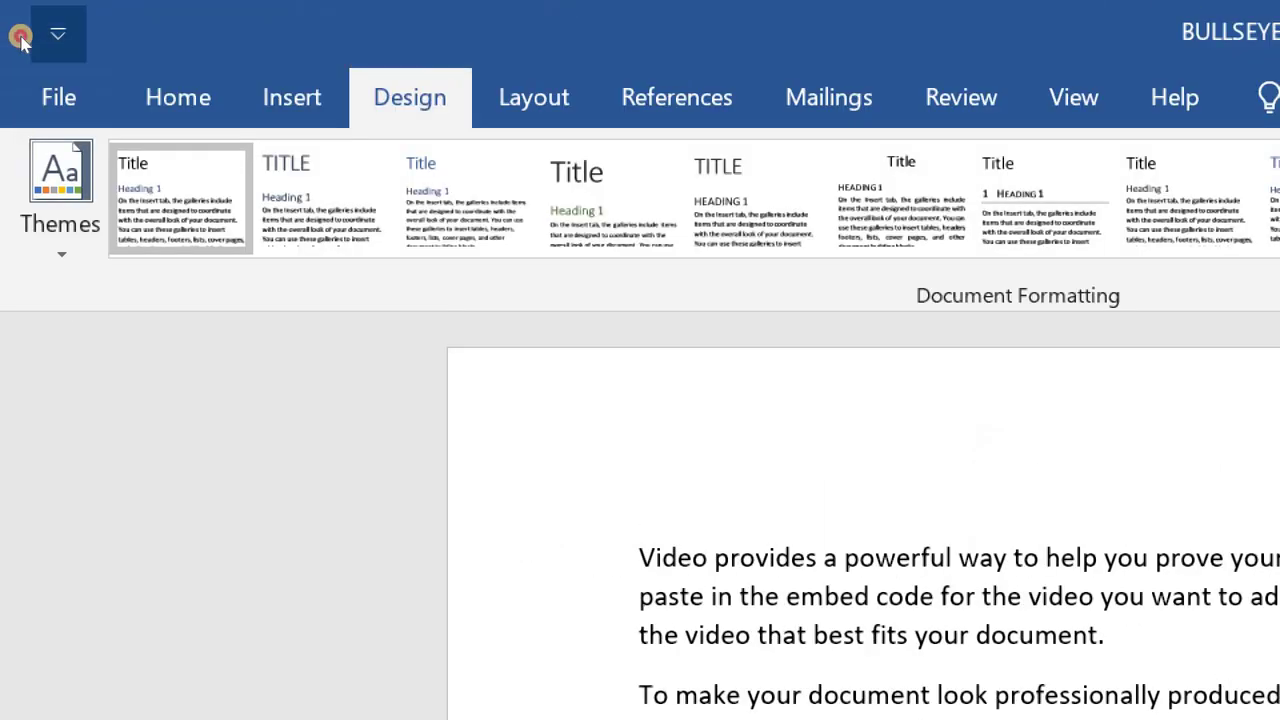
click(57, 94)
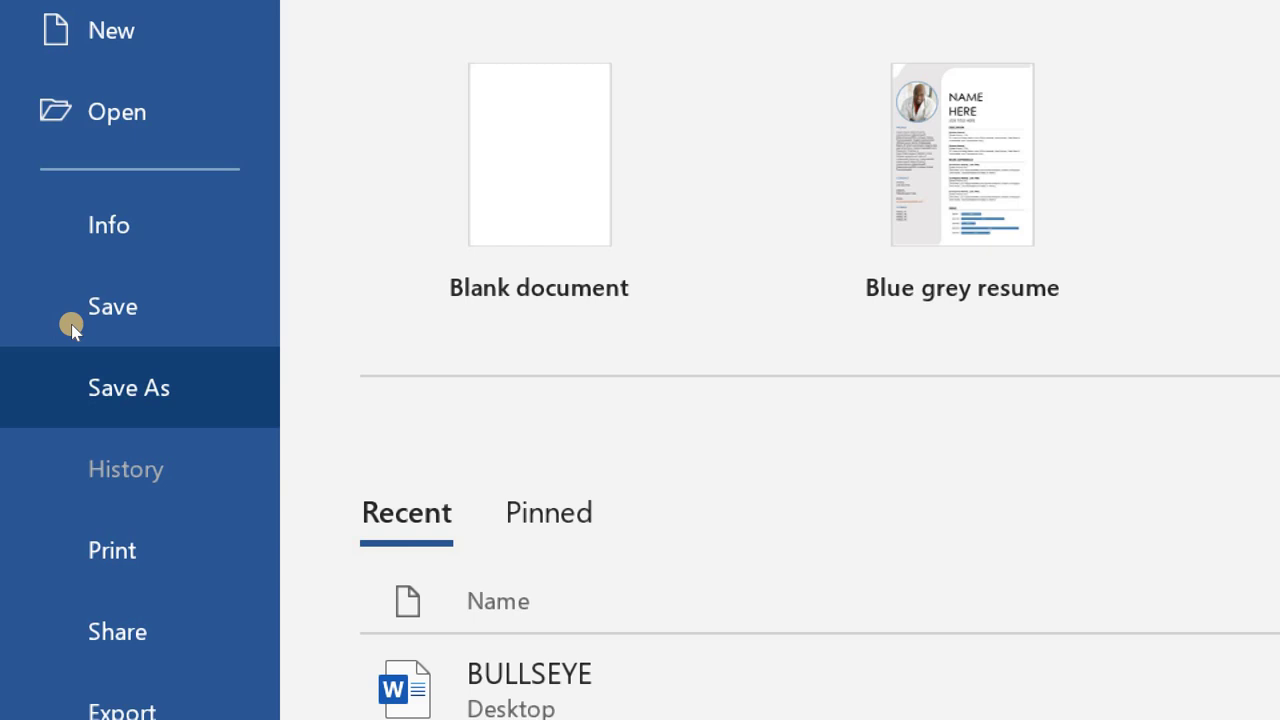
click(62, 268)
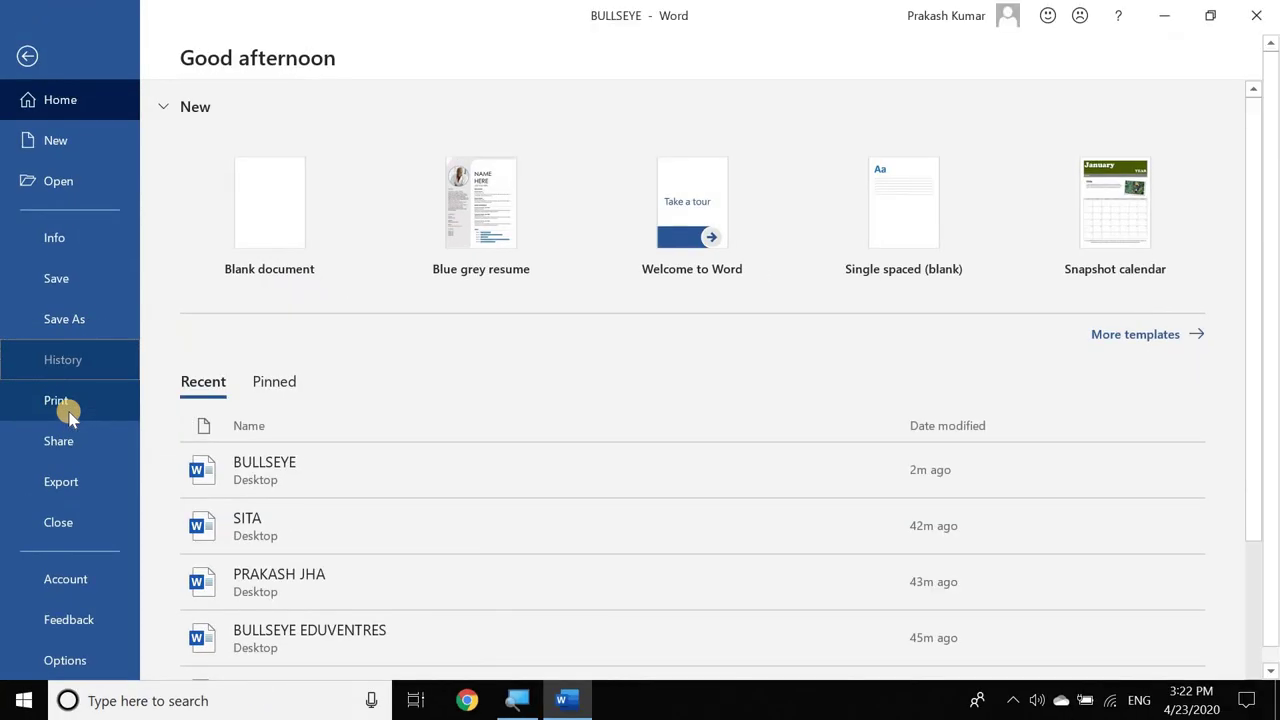
Look through the Print, Share and Export pages, then close BULLSEYE.
click(66, 410)
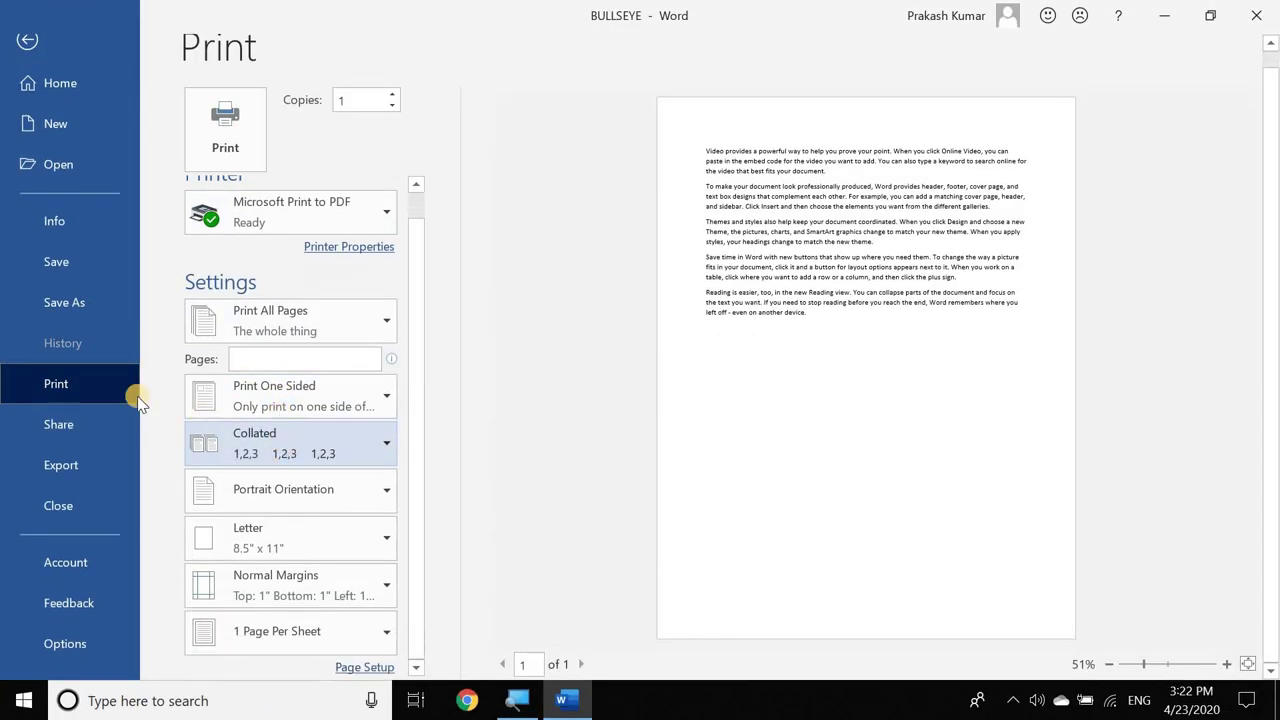
click(78, 428)
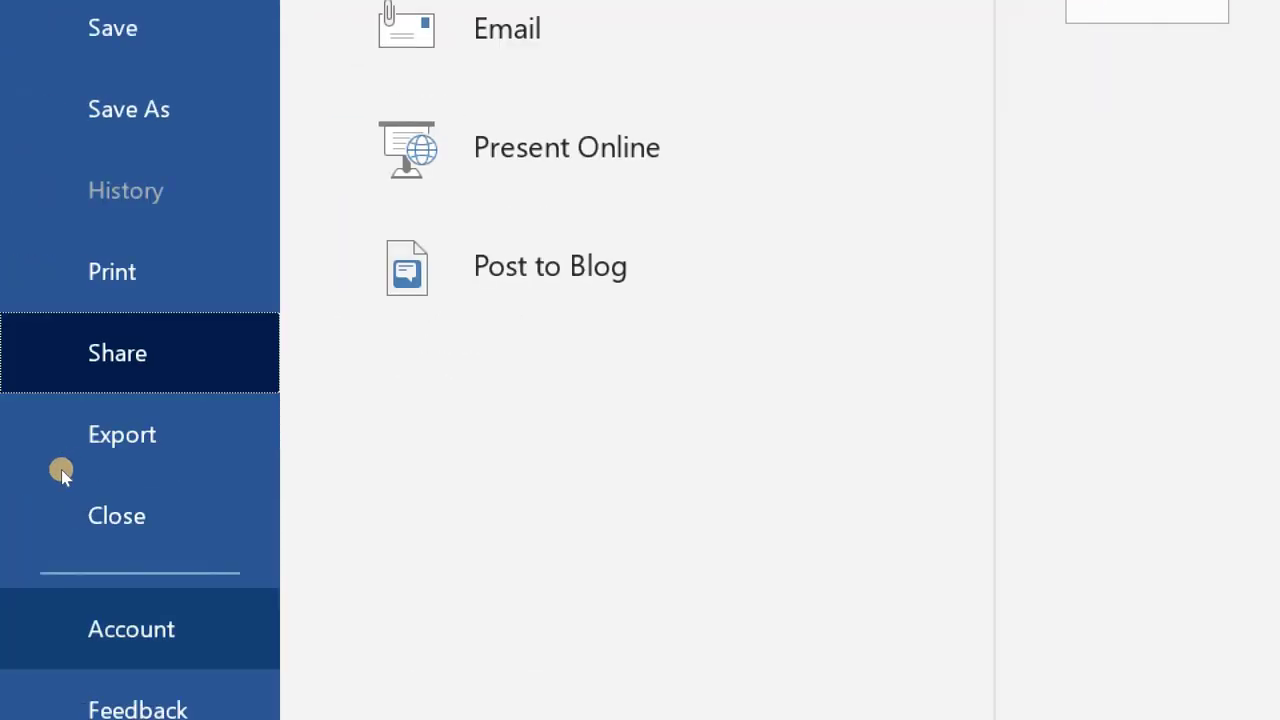
click(55, 471)
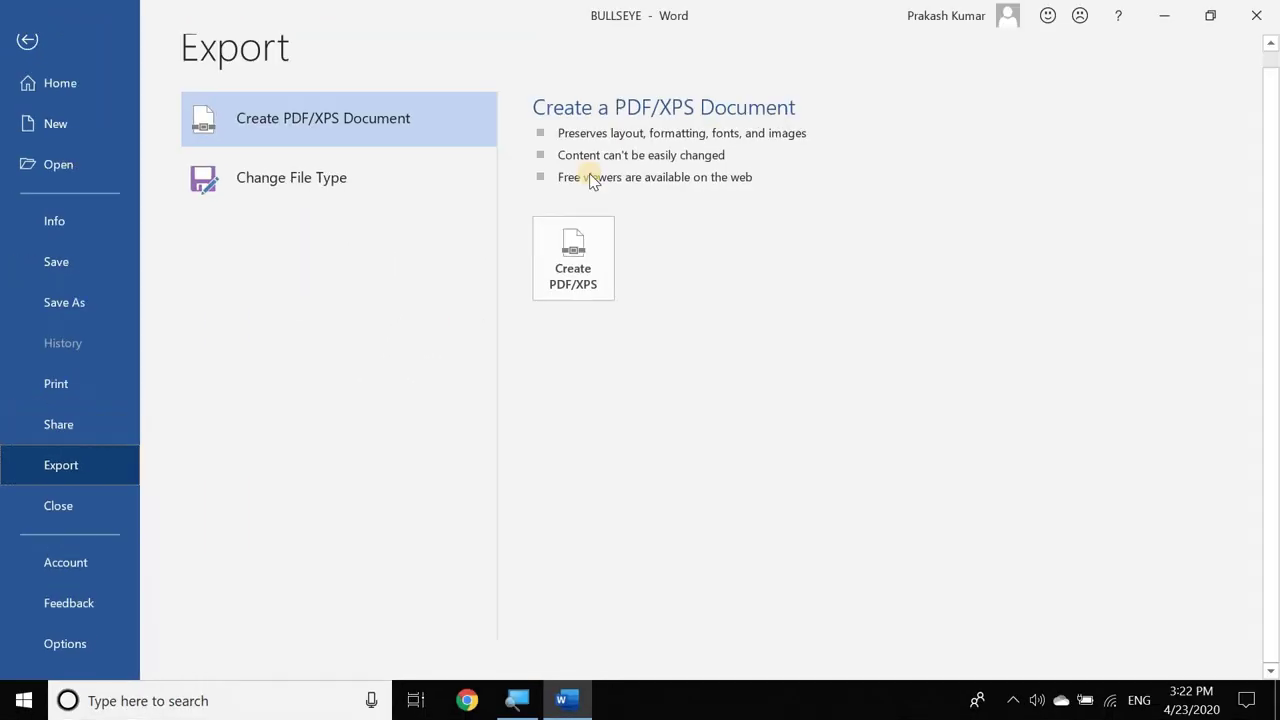
click(77, 508)
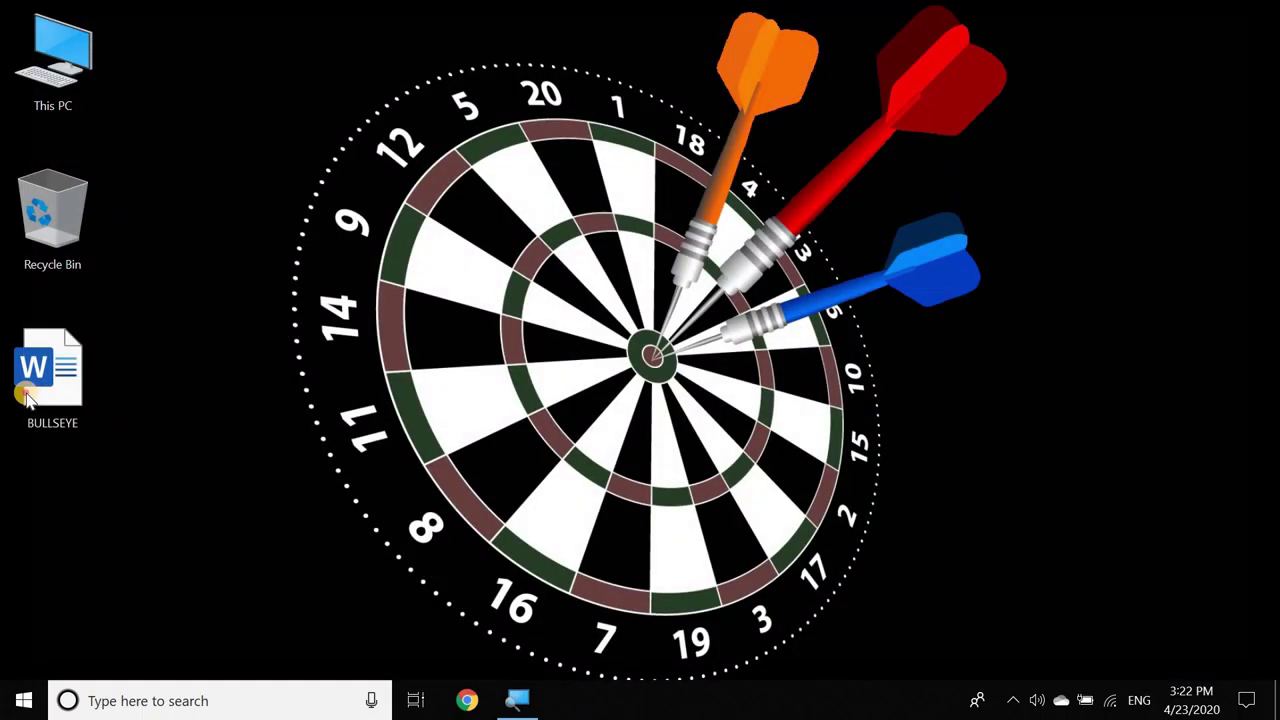
Reopen BULLSEYE from the desktop and go to the Account page, then Feedback.
double_click(53, 372)
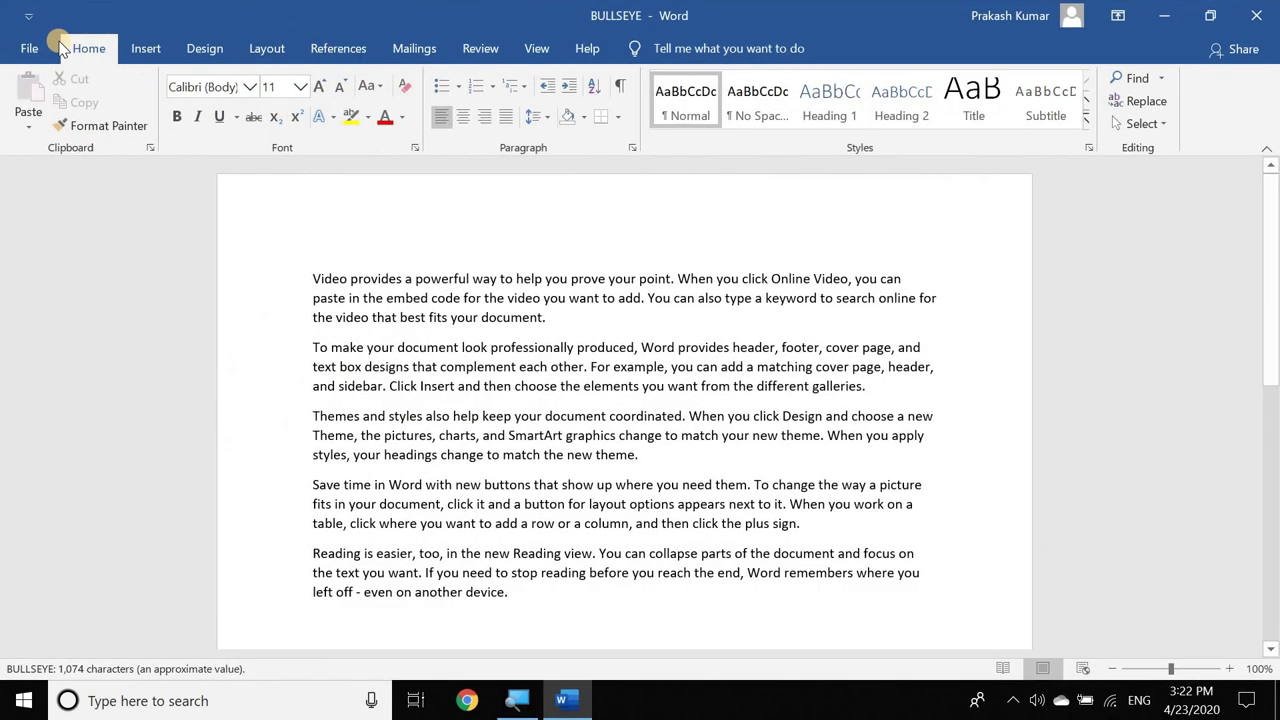
click(47, 55)
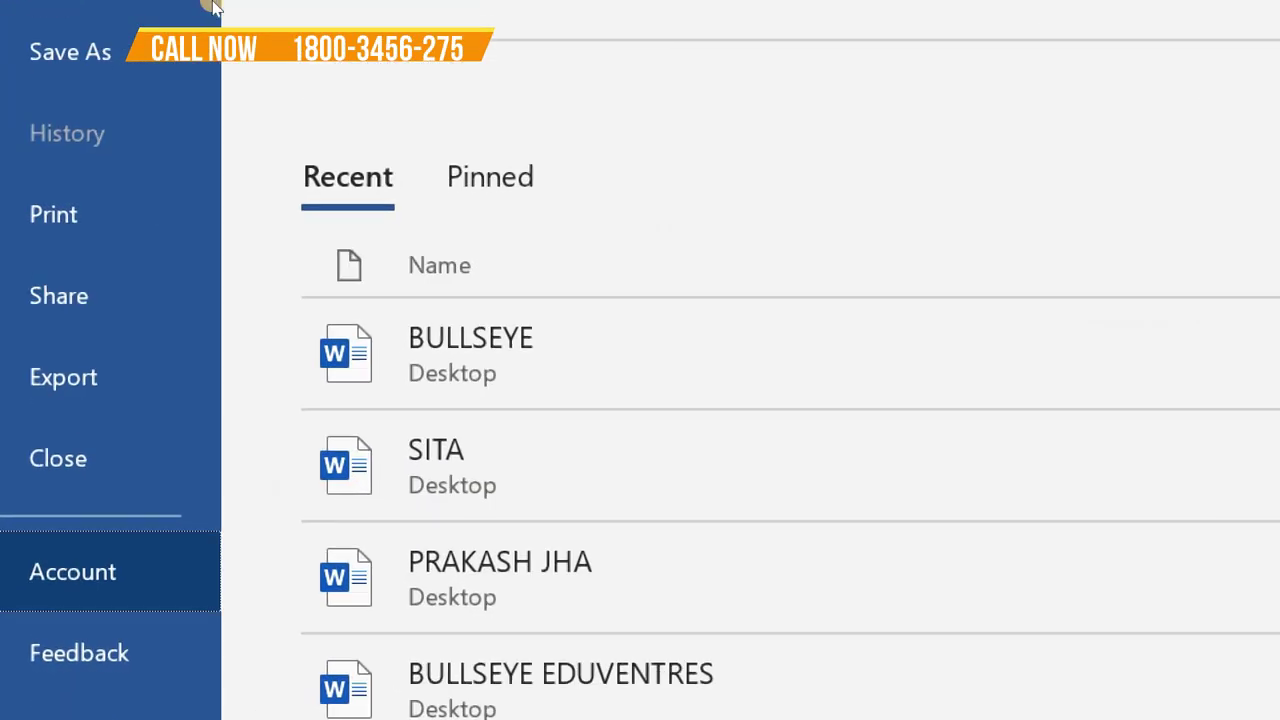
click(60, 560)
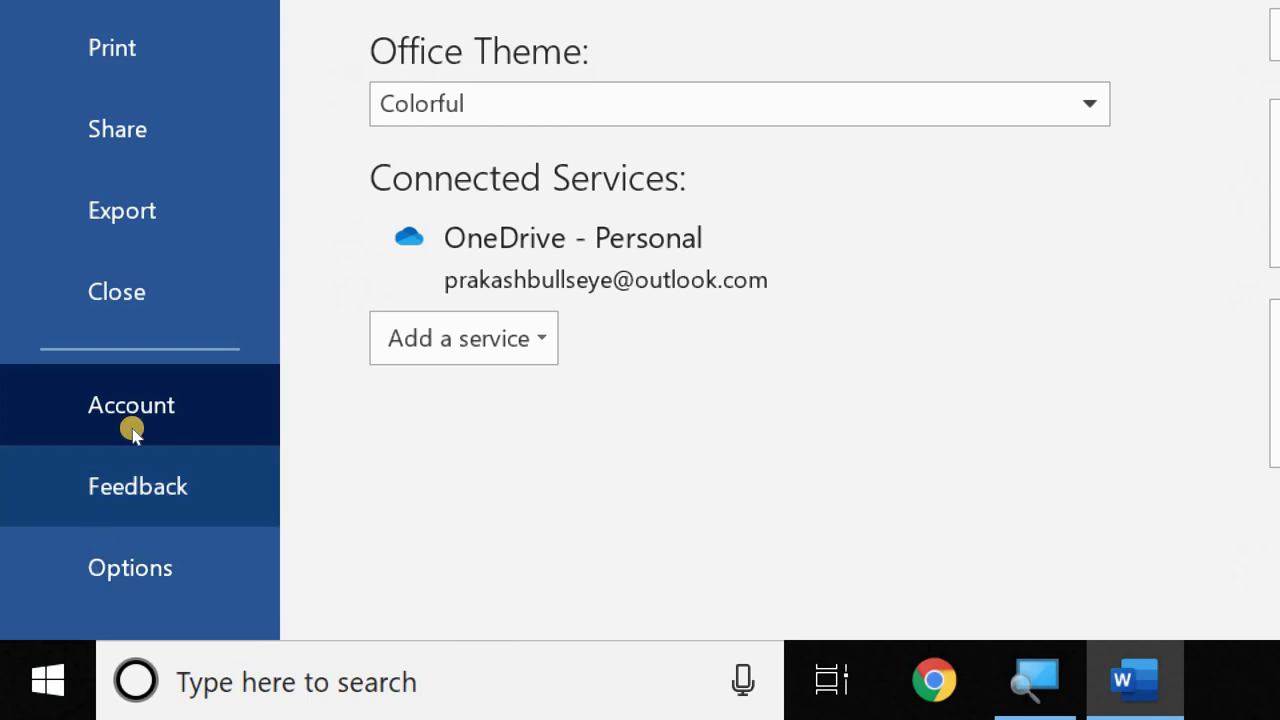
click(138, 486)
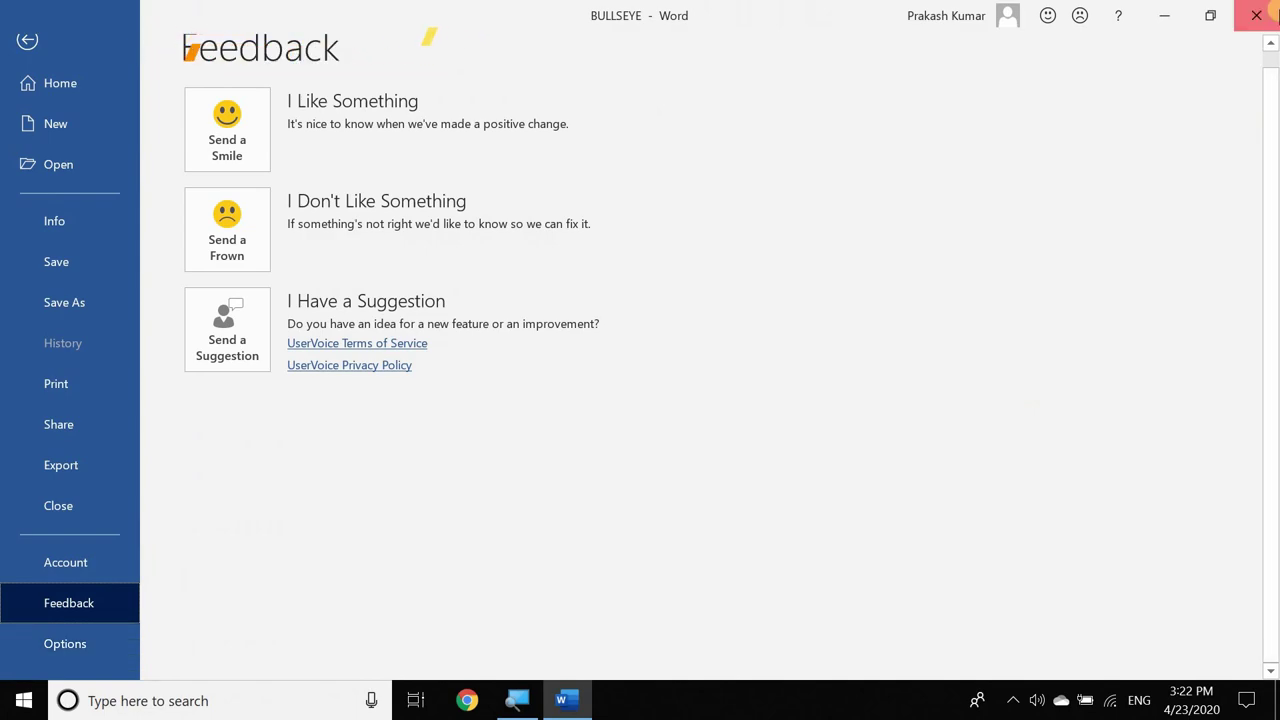
Exit Word completely and bring up the desktop's context menu.
click(1262, 14)
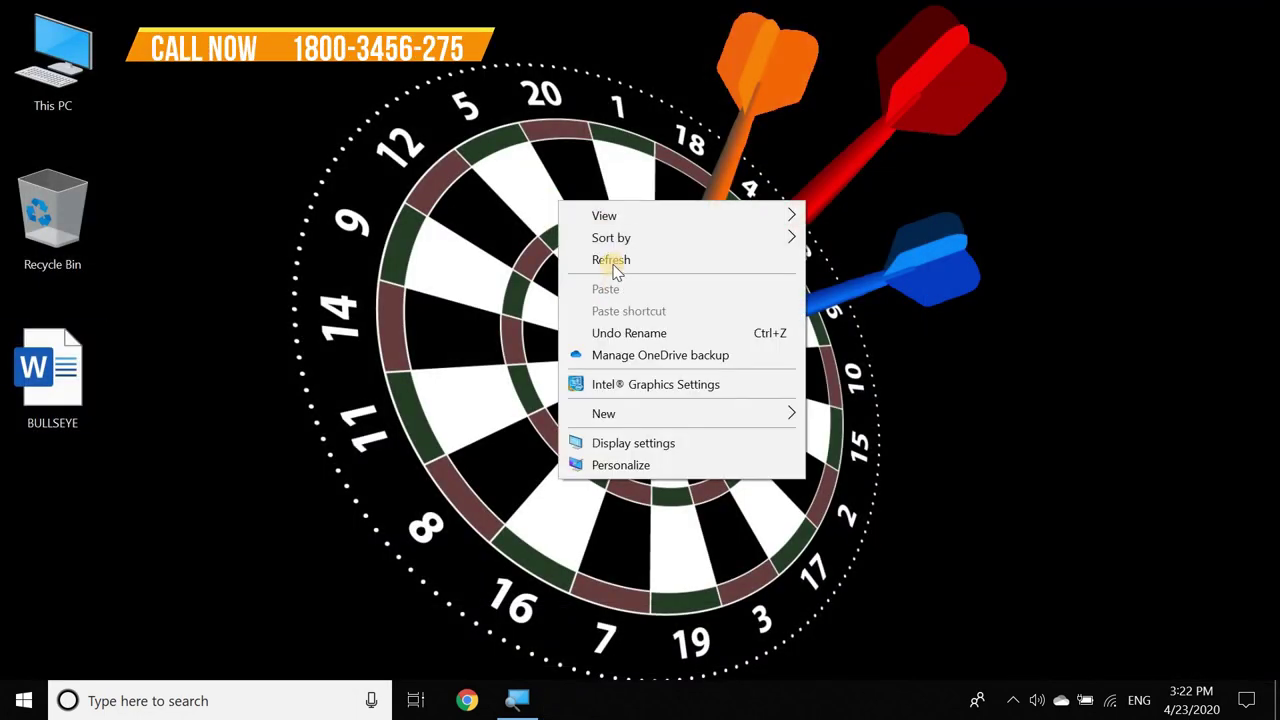
right_click(561, 280)
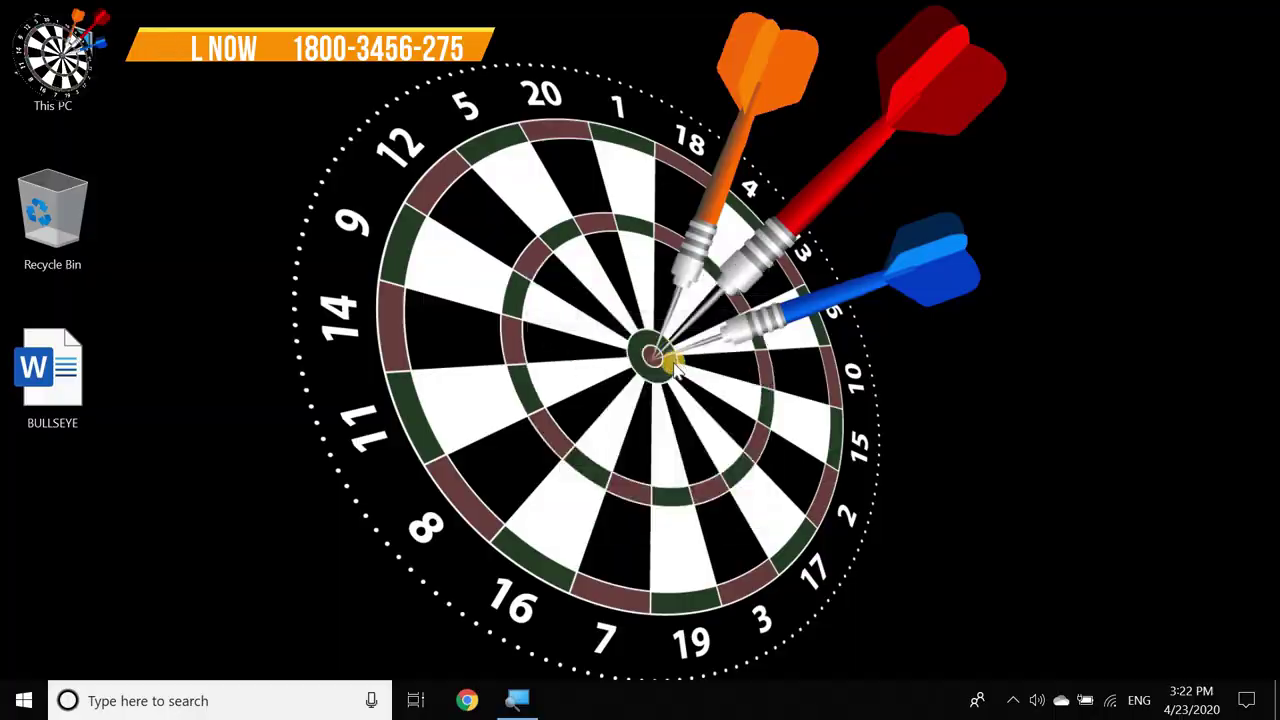